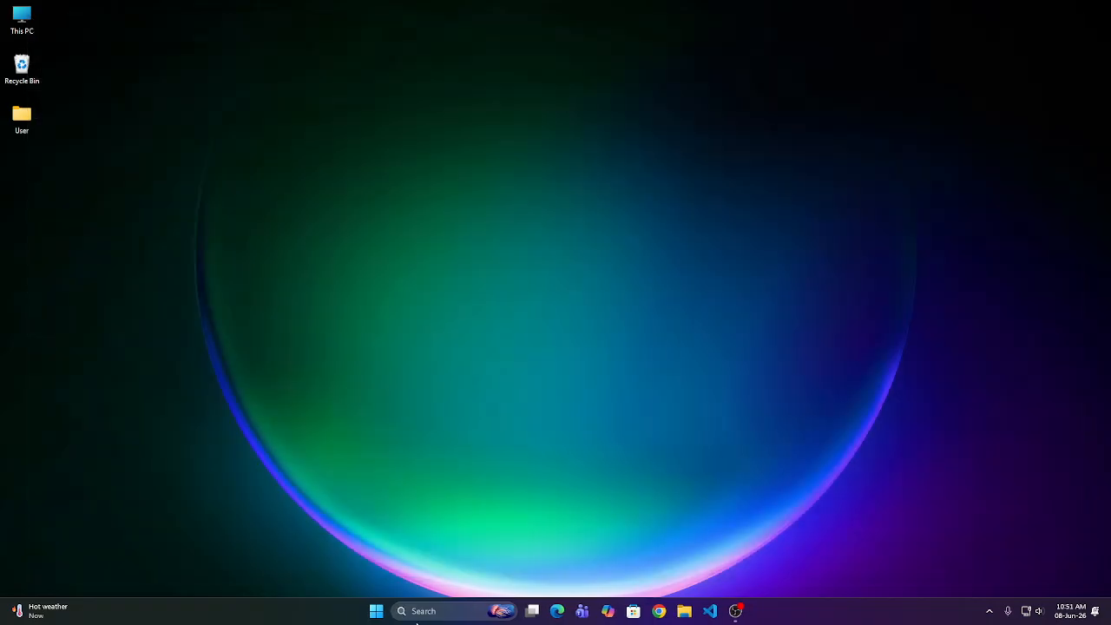
- Start Adobe Photoshop 2025
{"action": "key", "text": "super"}
{"action": "scroll", "coordinate": [415, 391], "scroll_direction": "down", "scroll_amount": 2}
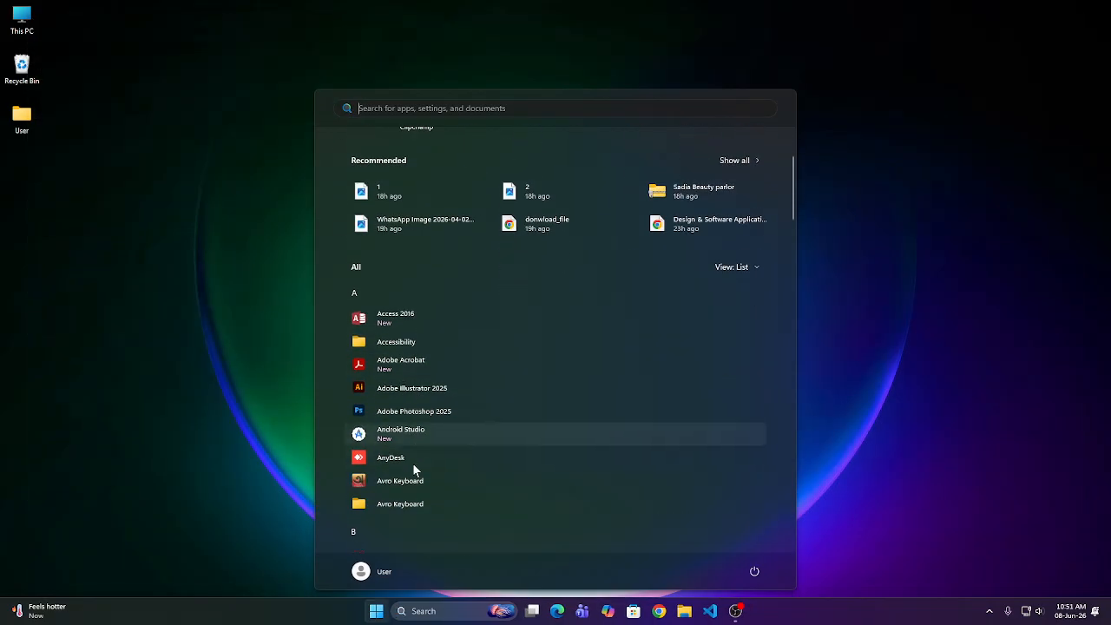
{"action": "left_click", "coordinate": [391, 413]}
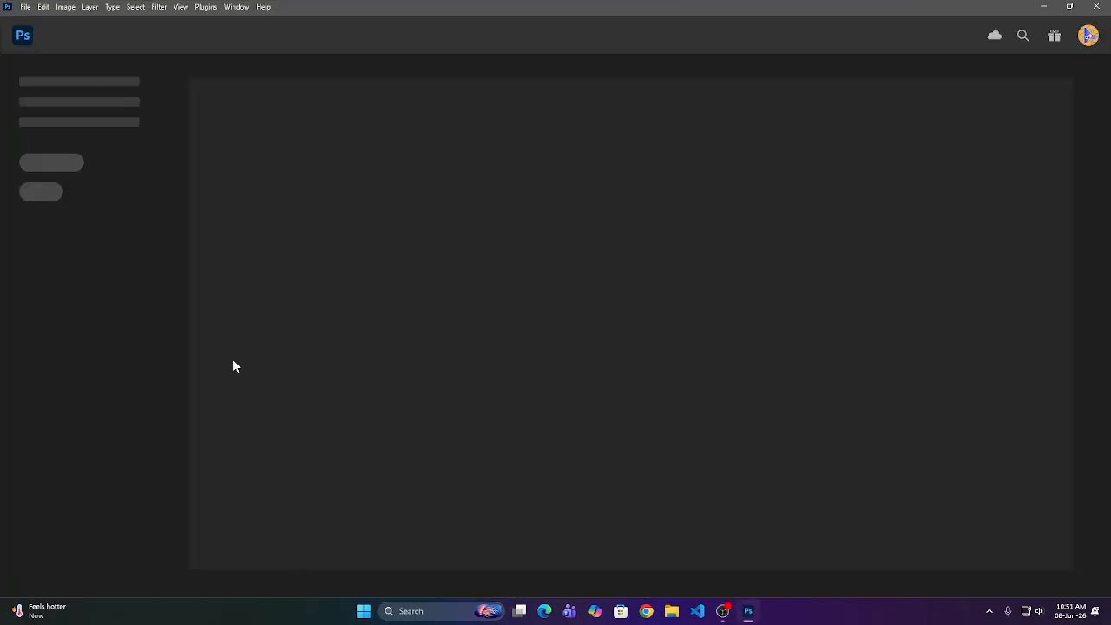
- Create a new 1080 × 1080 pixel document named GDF with a resolution of 300 pixels/inch
{"action": "left_click", "coordinate": [25, 6]}
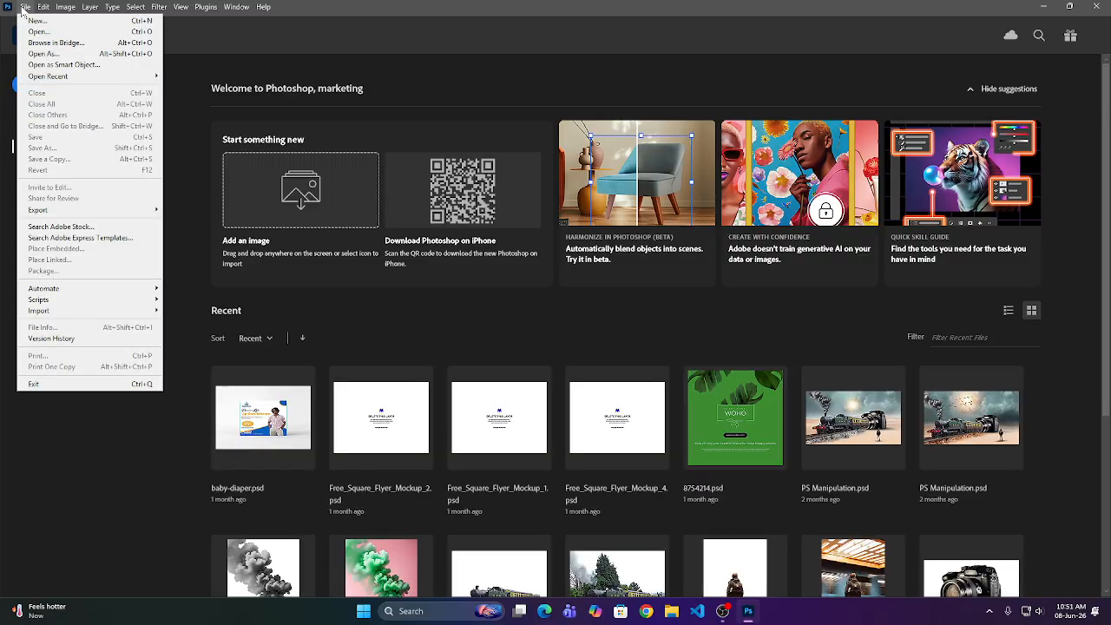
{"action": "left_click", "coordinate": [39, 21]}
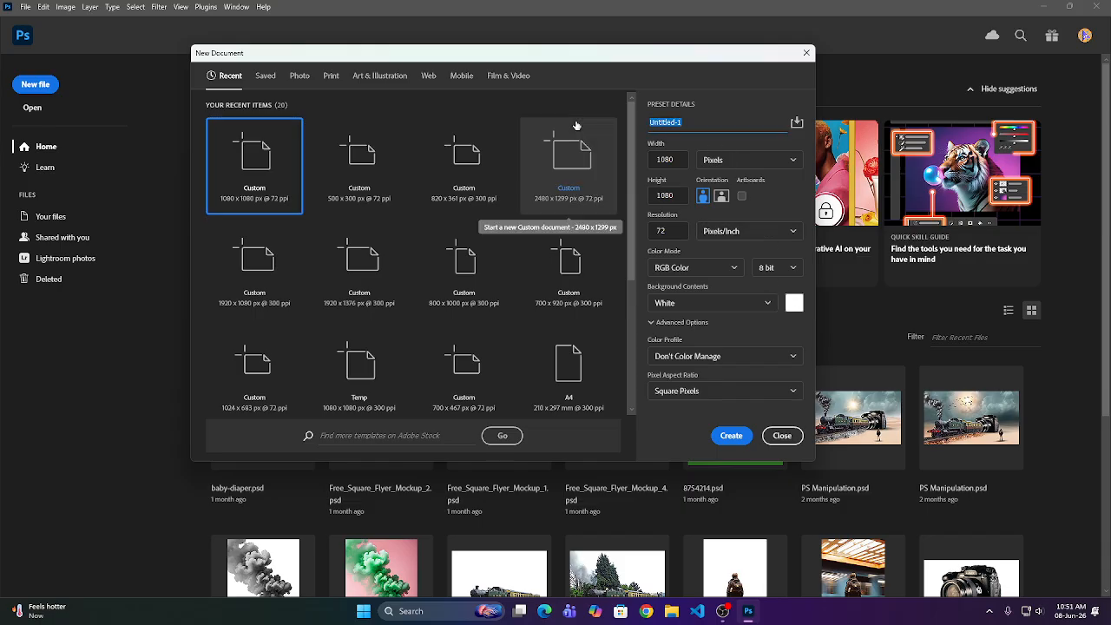
{"action": "key", "text": "BackSpace"}
{"action": "left_click", "coordinate": [684, 231]}
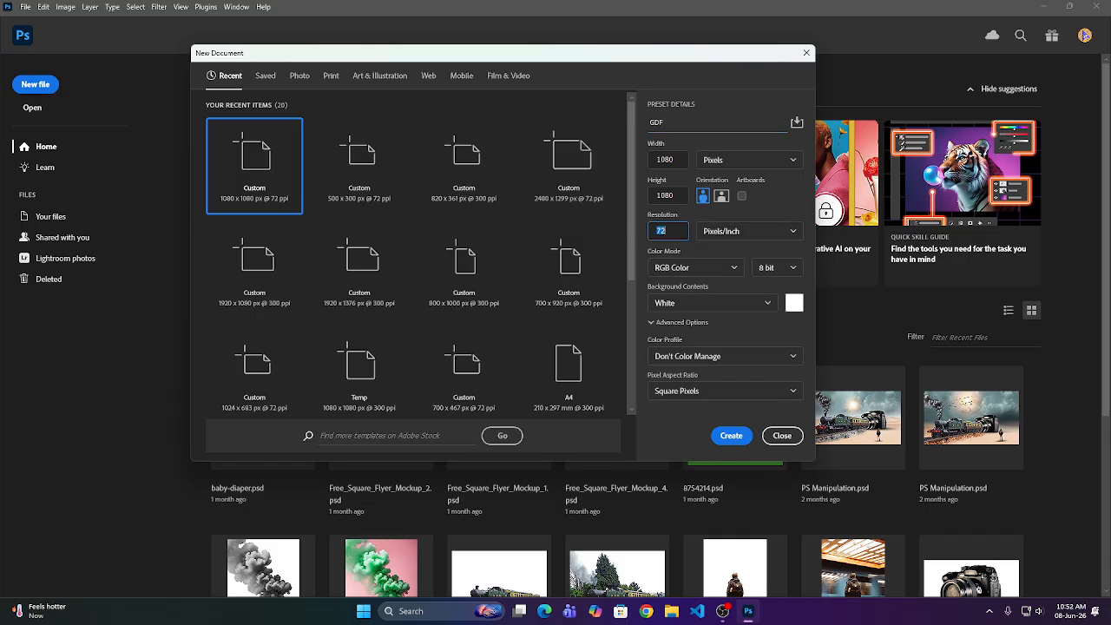
{"action": "type", "text": "300"}
{"action": "left_click", "coordinate": [731, 436]}
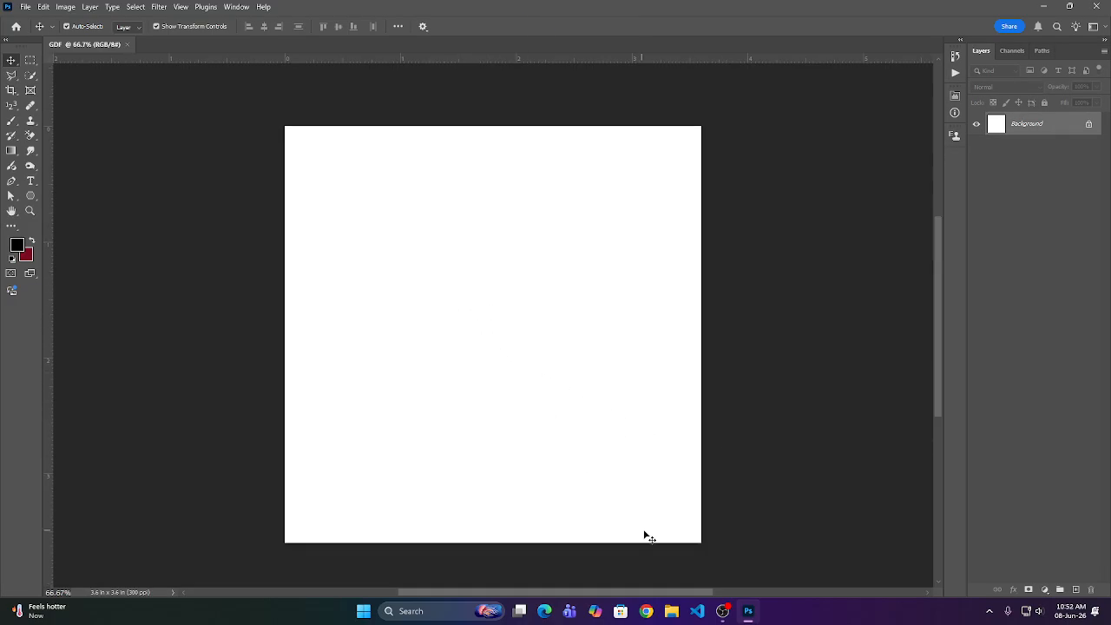
- Switch to Chrome, search Google for "object image" and look through the image results for a suitable object
{"action": "left_click", "coordinate": [645, 613]}
{"action": "left_click", "coordinate": [545, 328]}
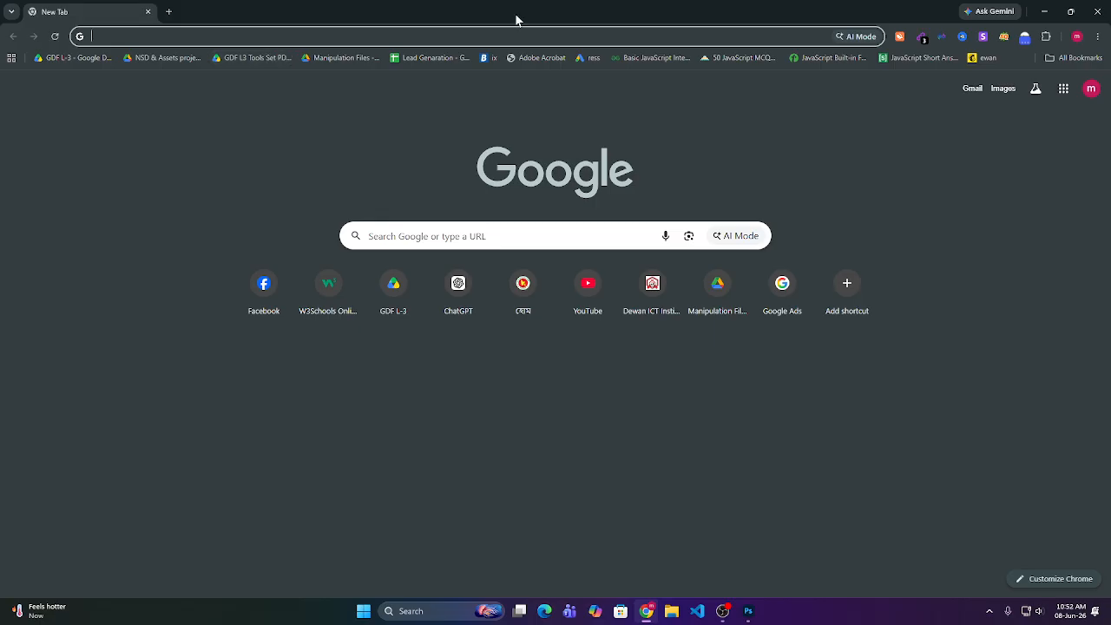
{"action": "type", "text": "objec"}
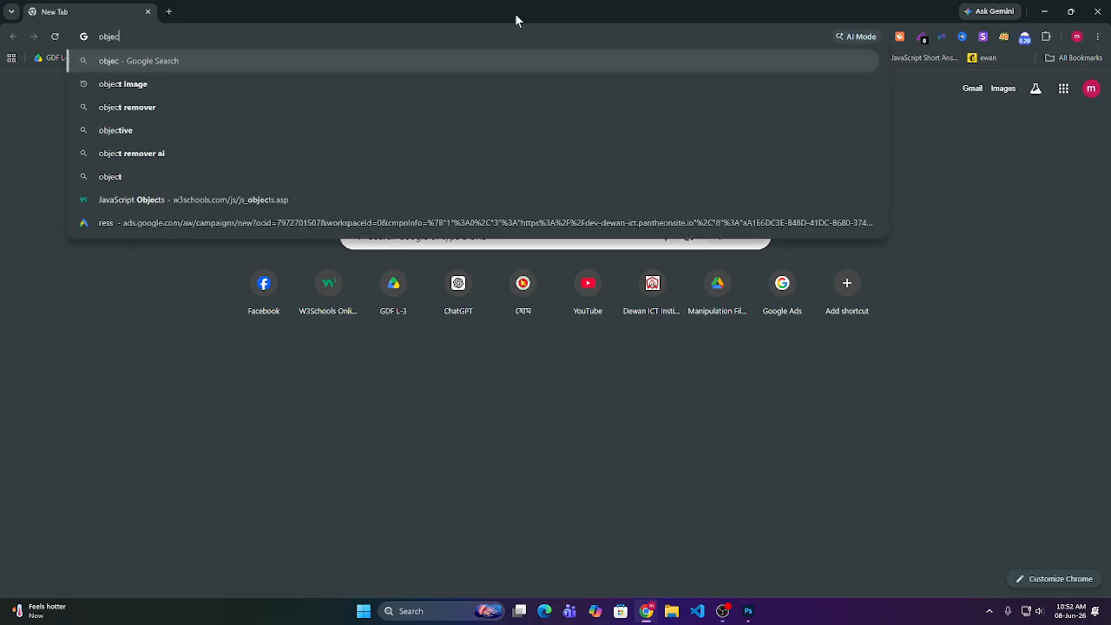
{"action": "type", "text": "t image"}
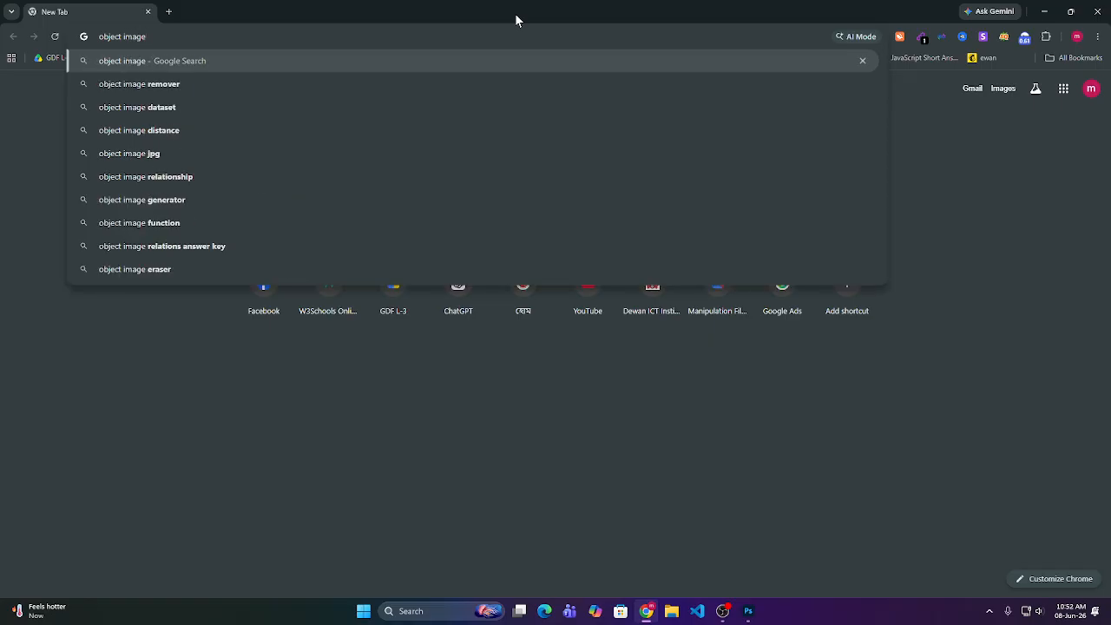
{"action": "key", "text": "Return"}
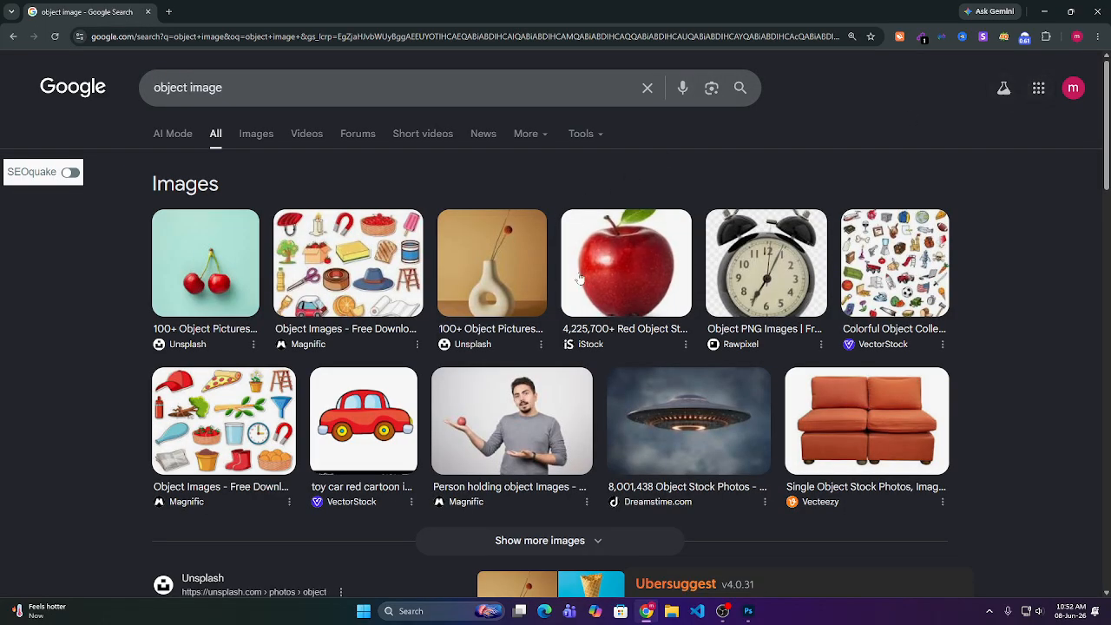
{"action": "scroll", "coordinate": [379, 186], "scroll_direction": "down", "scroll_amount": 3}
{"action": "scroll", "coordinate": [287, 190], "scroll_direction": "up", "scroll_amount": 3}
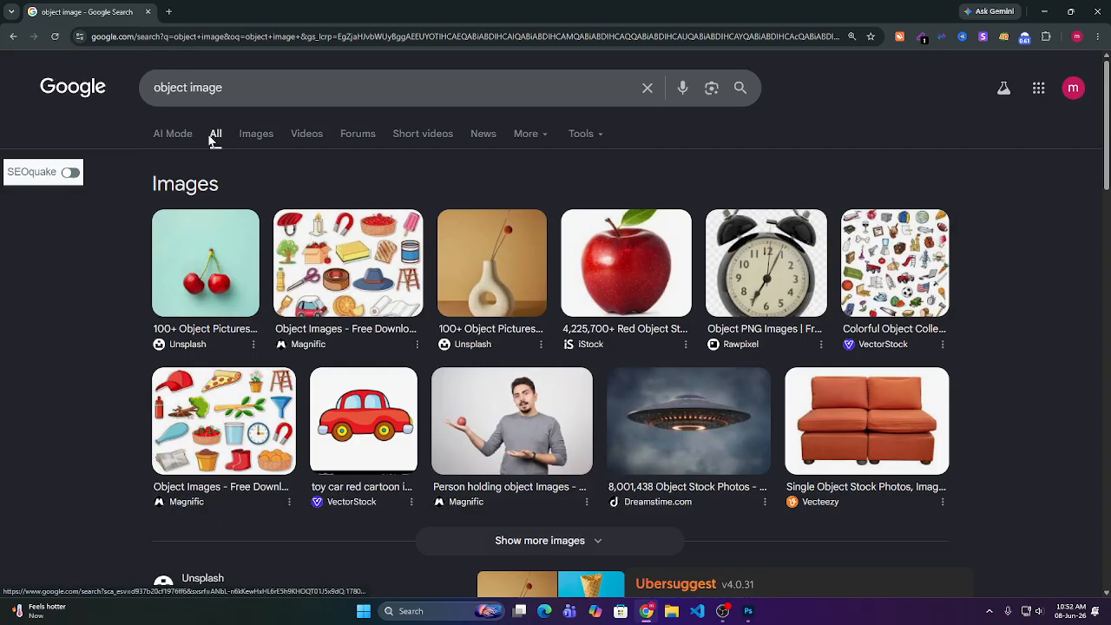
{"action": "left_click", "coordinate": [256, 137]}
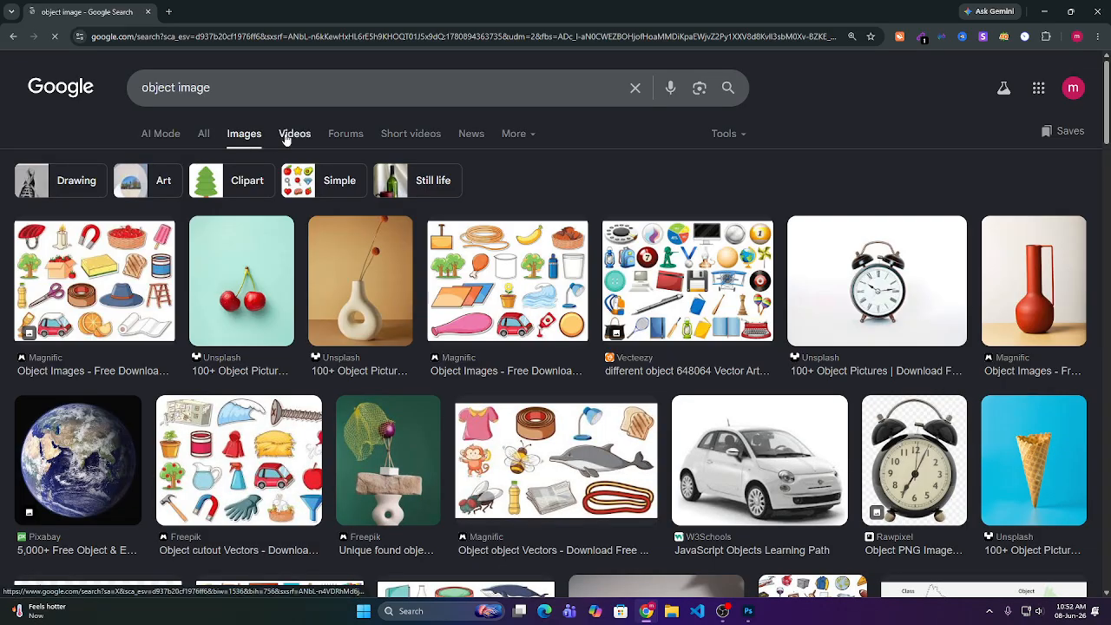
{"action": "scroll", "coordinate": [343, 162], "scroll_direction": "down", "scroll_amount": 9}
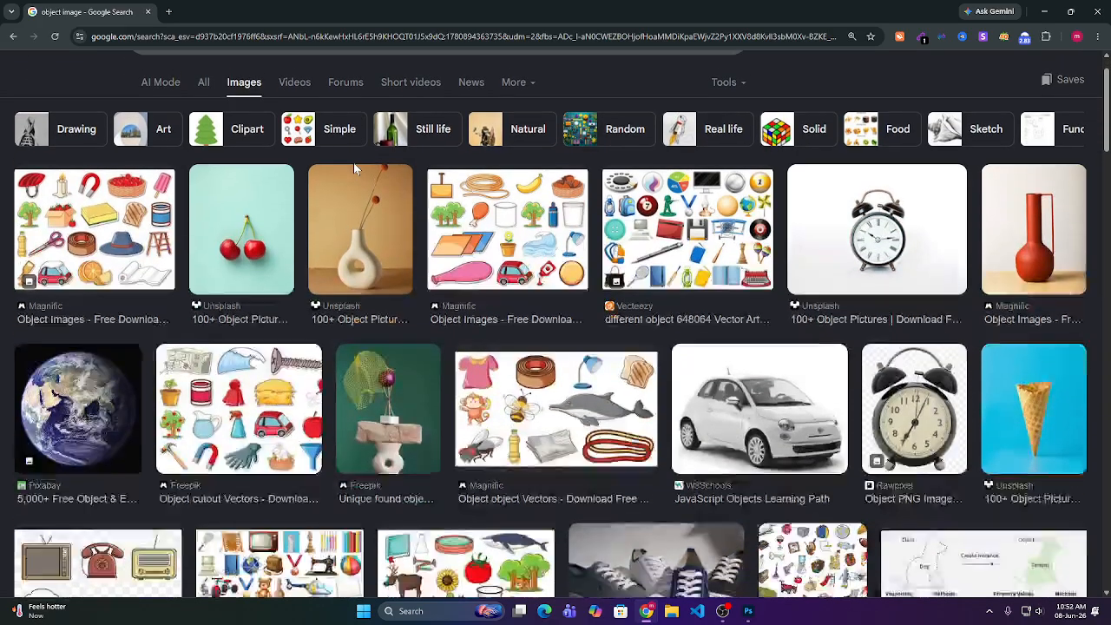
{"action": "scroll", "coordinate": [354, 198], "scroll_direction": "down", "scroll_amount": 7}
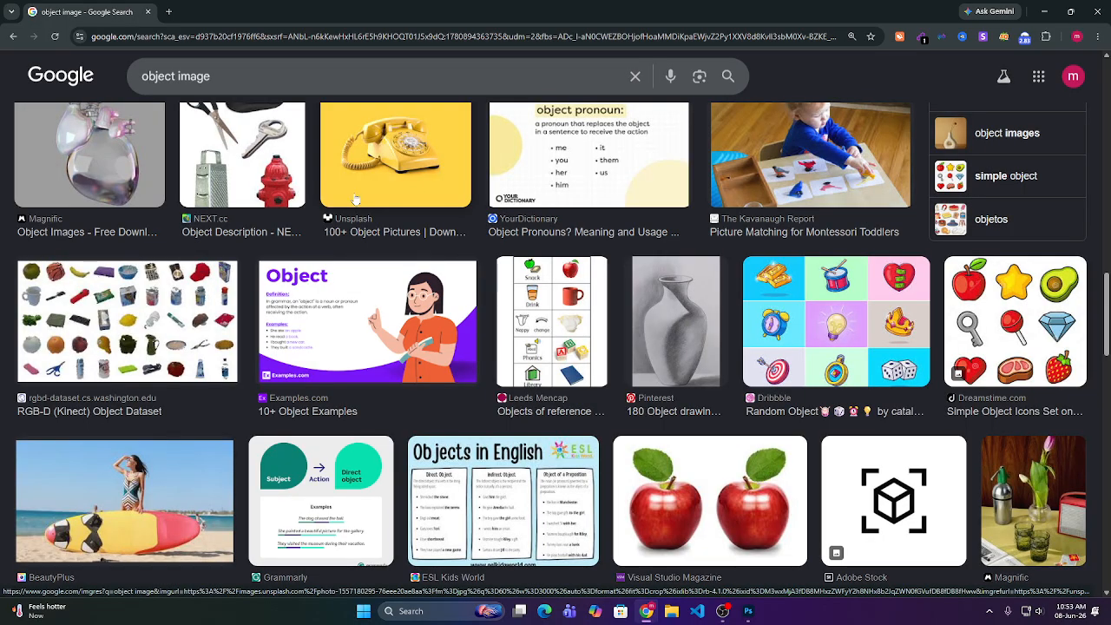
- Search Google for "headphone" in a new browser tab and show the image results
{"action": "key", "text": "ctrl+t"}
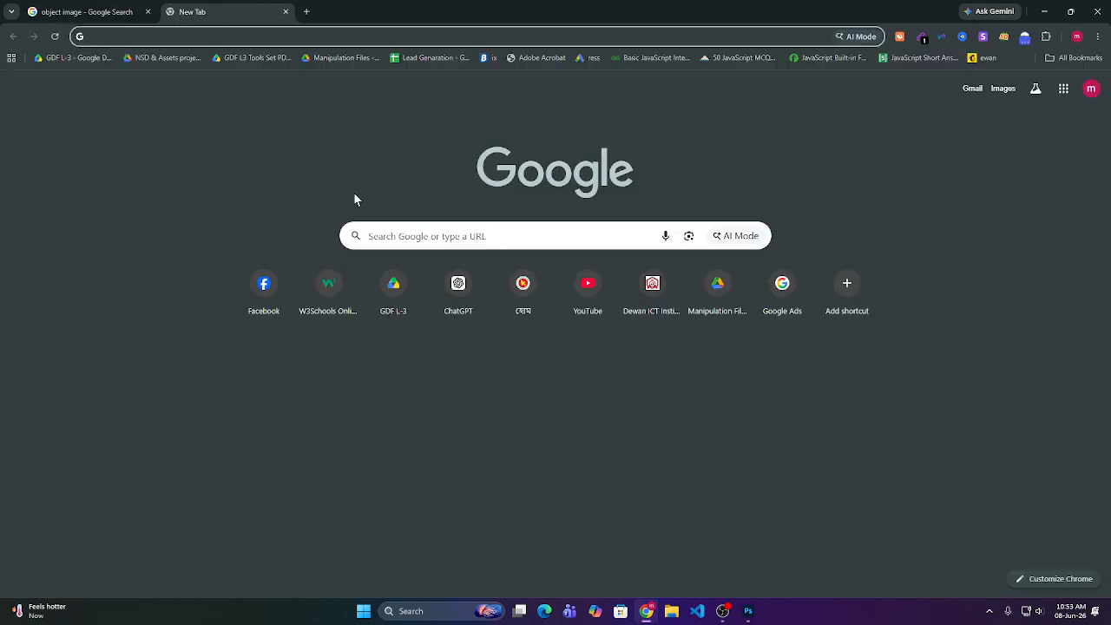
{"action": "type", "text": "head"}
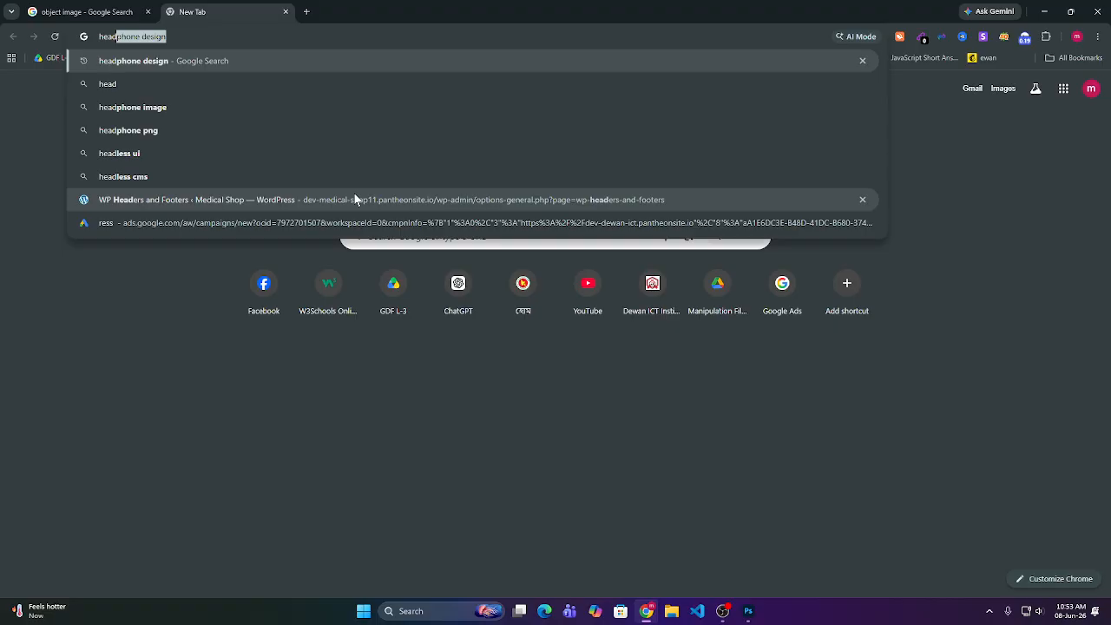
{"action": "type", "text": "phone"}
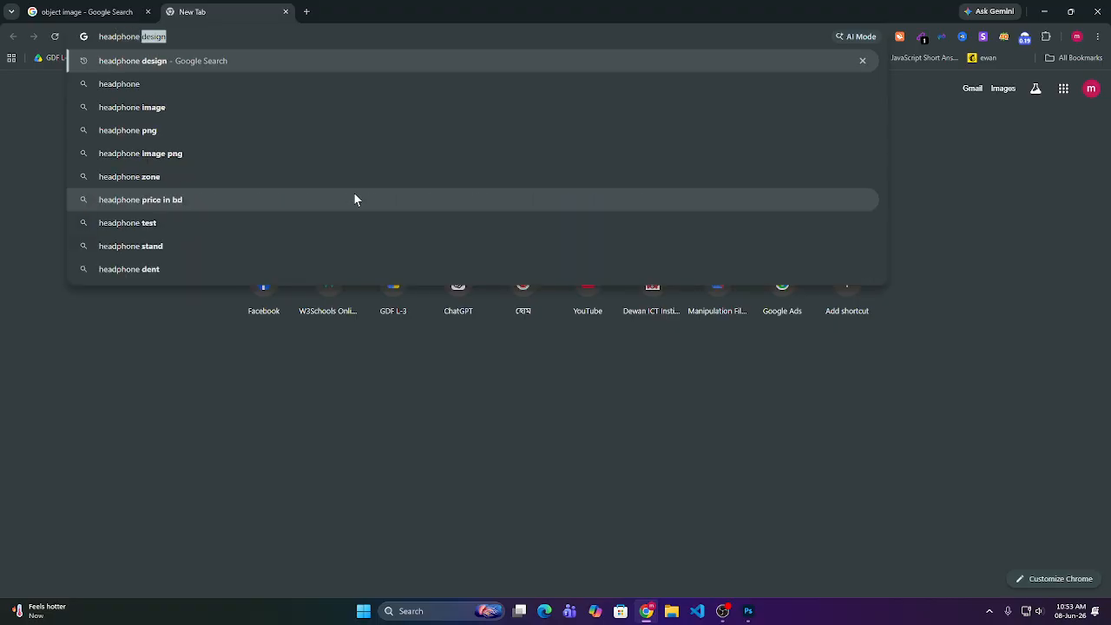
{"action": "key", "text": "Delete"}
{"action": "key", "text": "Return"}
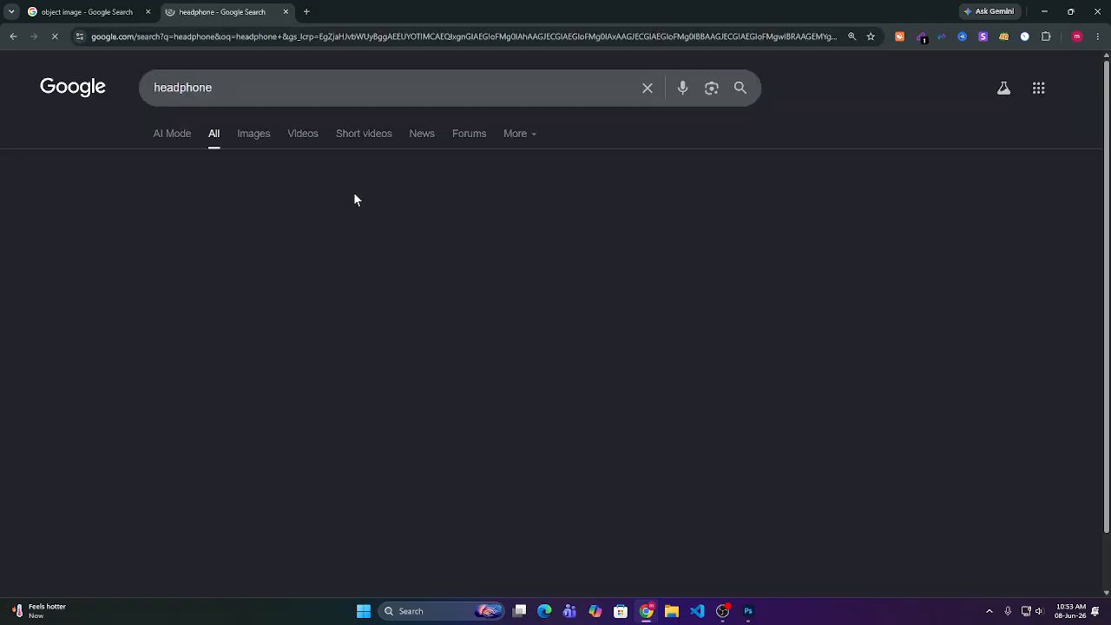
{"action": "left_click", "coordinate": [275, 139]}
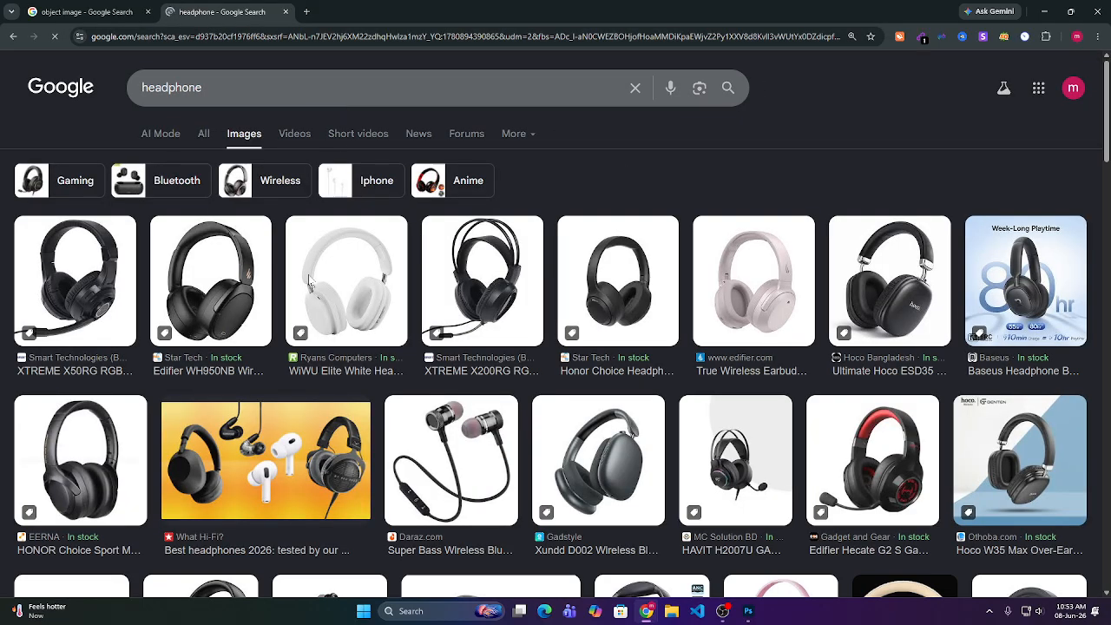
- Look through the headphone image results for a suitable product picture
{"action": "scroll", "coordinate": [296, 352], "scroll_direction": "down", "scroll_amount": 2}
{"action": "scroll", "coordinate": [296, 353], "scroll_direction": "down", "scroll_amount": 10}
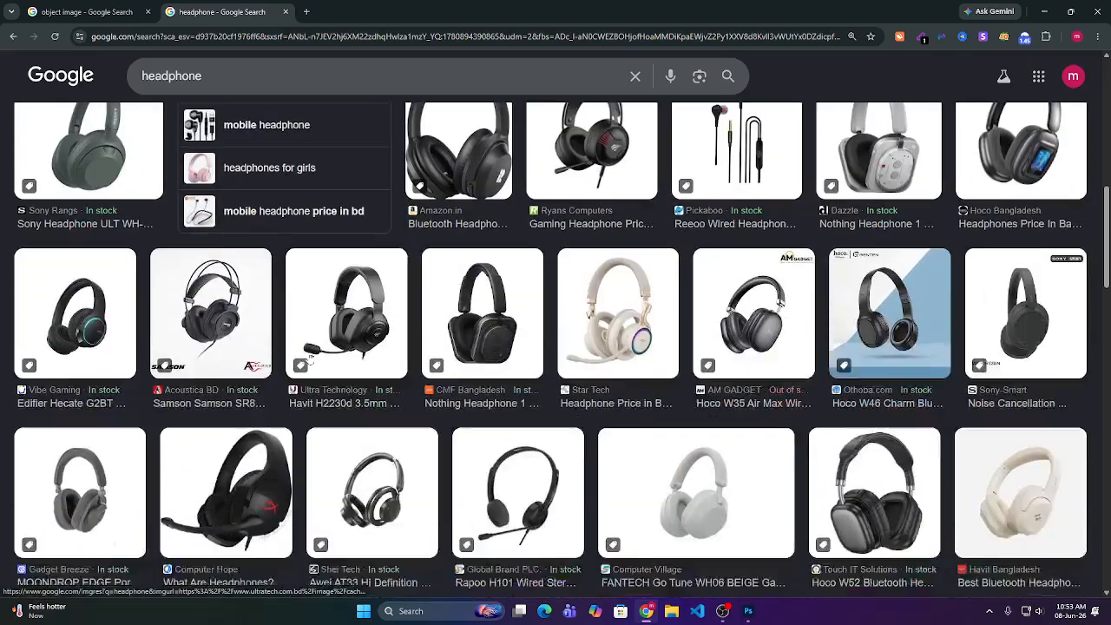
{"action": "scroll", "coordinate": [310, 356], "scroll_direction": "down", "scroll_amount": 5}
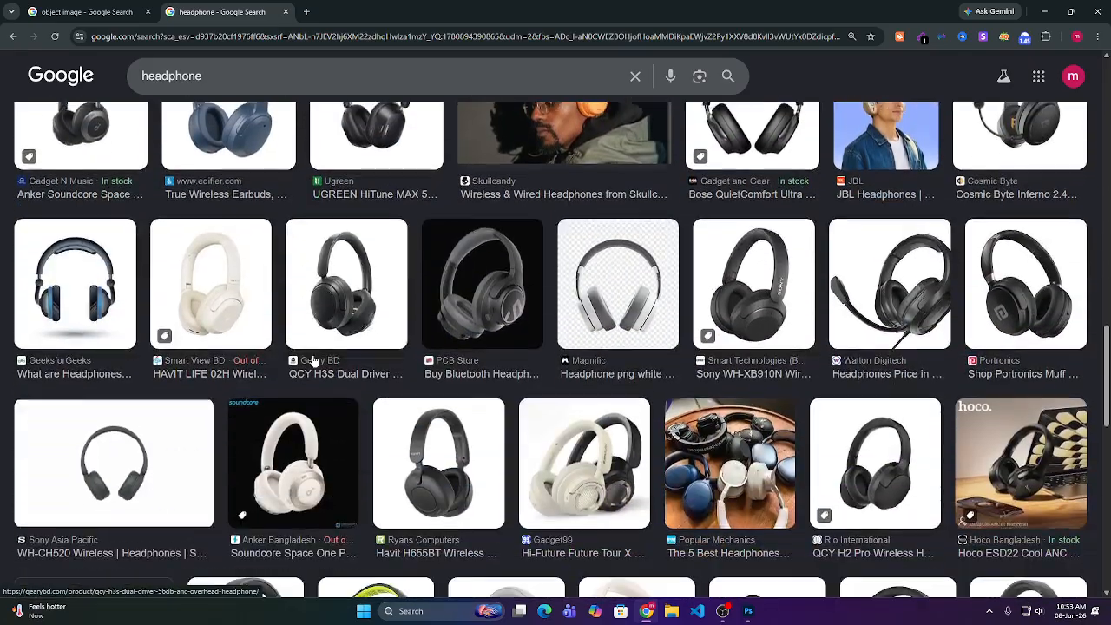
{"action": "scroll", "coordinate": [315, 359], "scroll_direction": "down", "scroll_amount": 1}
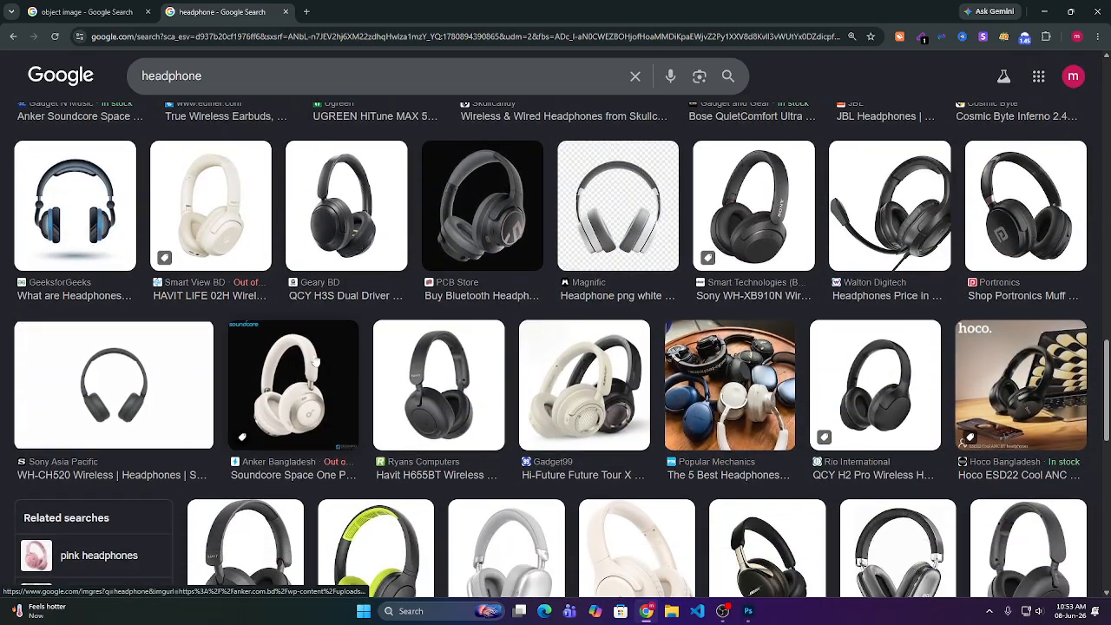
{"action": "scroll", "coordinate": [315, 359], "scroll_direction": "up", "scroll_amount": 10}
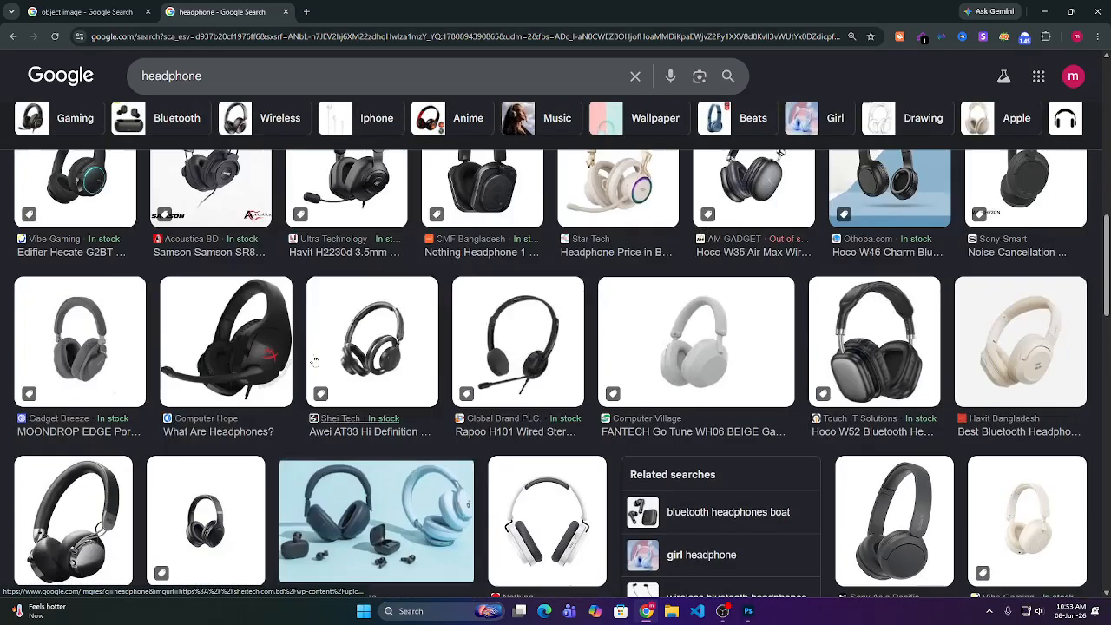
{"action": "scroll", "coordinate": [315, 359], "scroll_direction": "up", "scroll_amount": 3}
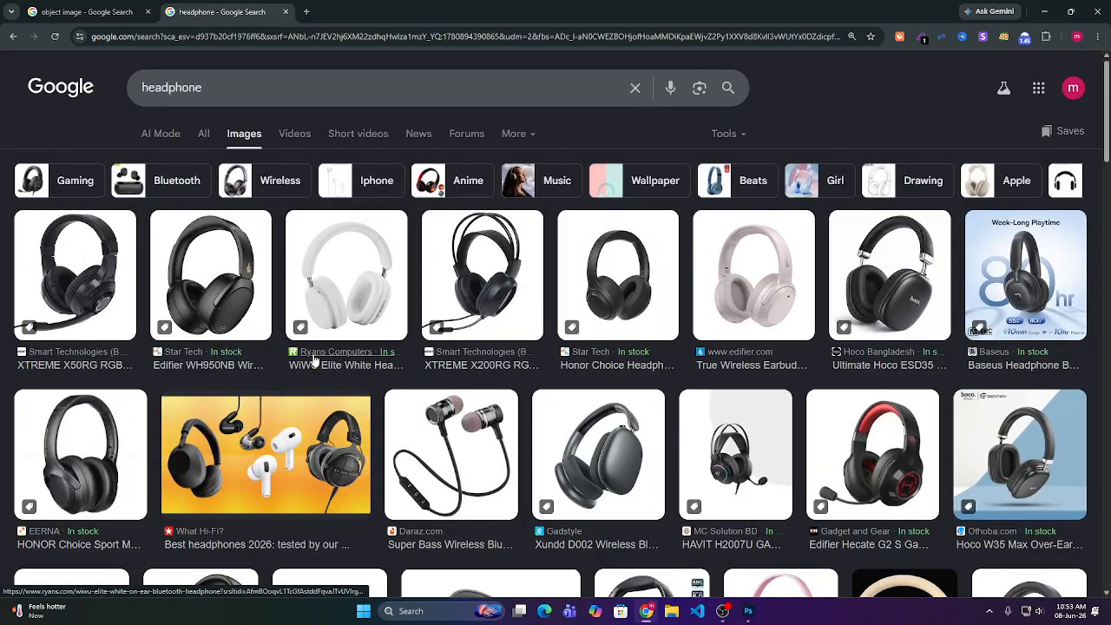
{"action": "scroll", "coordinate": [315, 359], "scroll_direction": "down", "scroll_amount": 6}
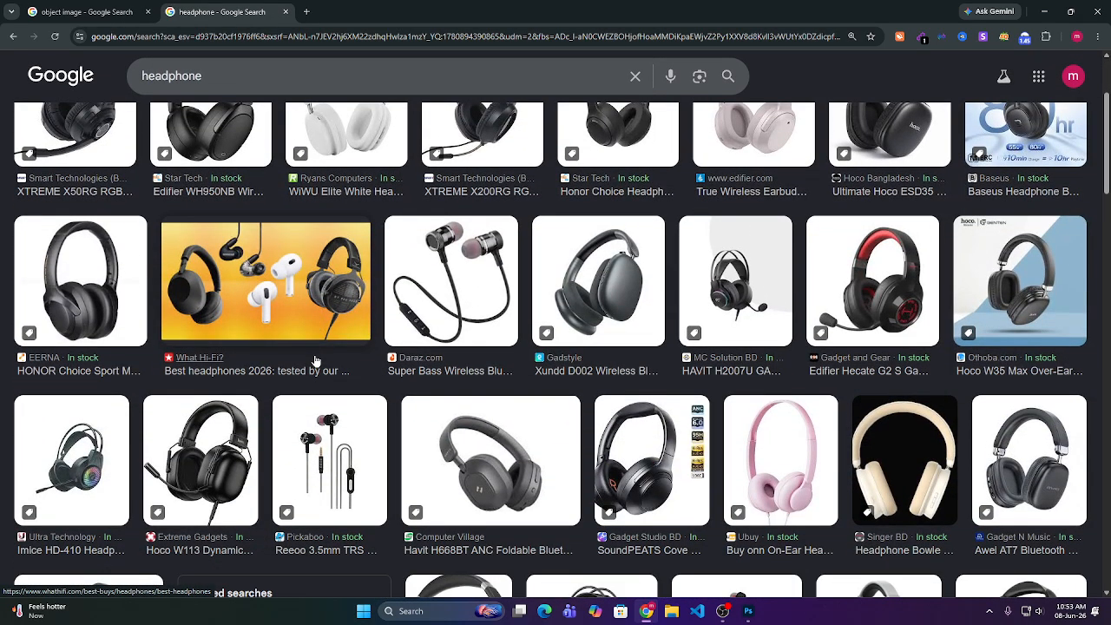
{"action": "scroll", "coordinate": [315, 359], "scroll_direction": "down", "scroll_amount": 8}
{"action": "scroll", "coordinate": [315, 359], "scroll_direction": "up", "scroll_amount": 4}
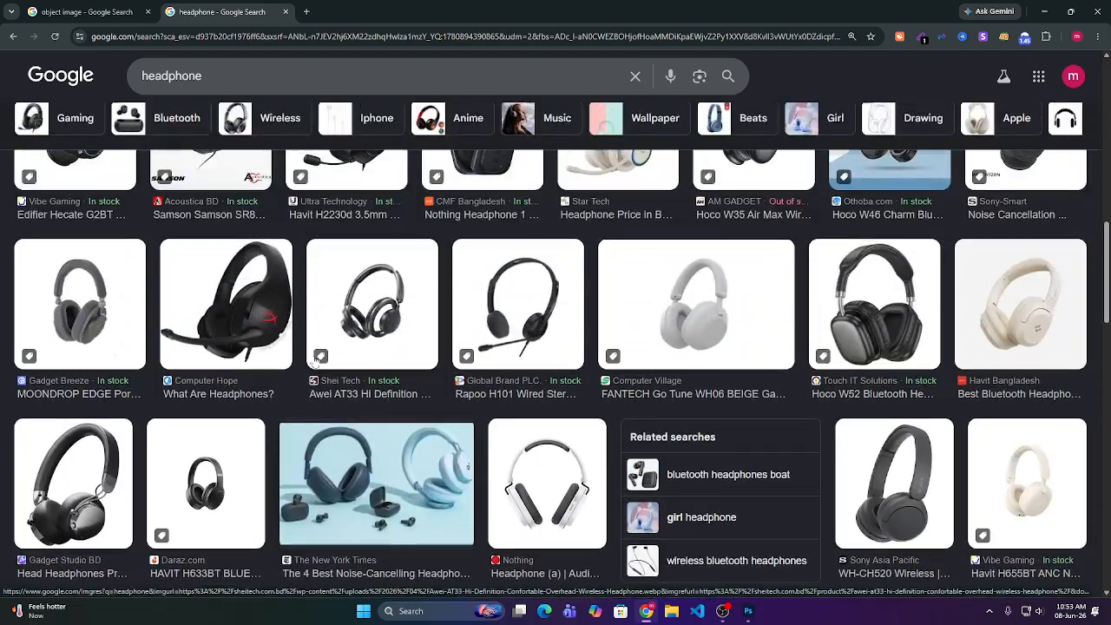
{"action": "scroll", "coordinate": [297, 422], "scroll_direction": "down", "scroll_amount": 3}
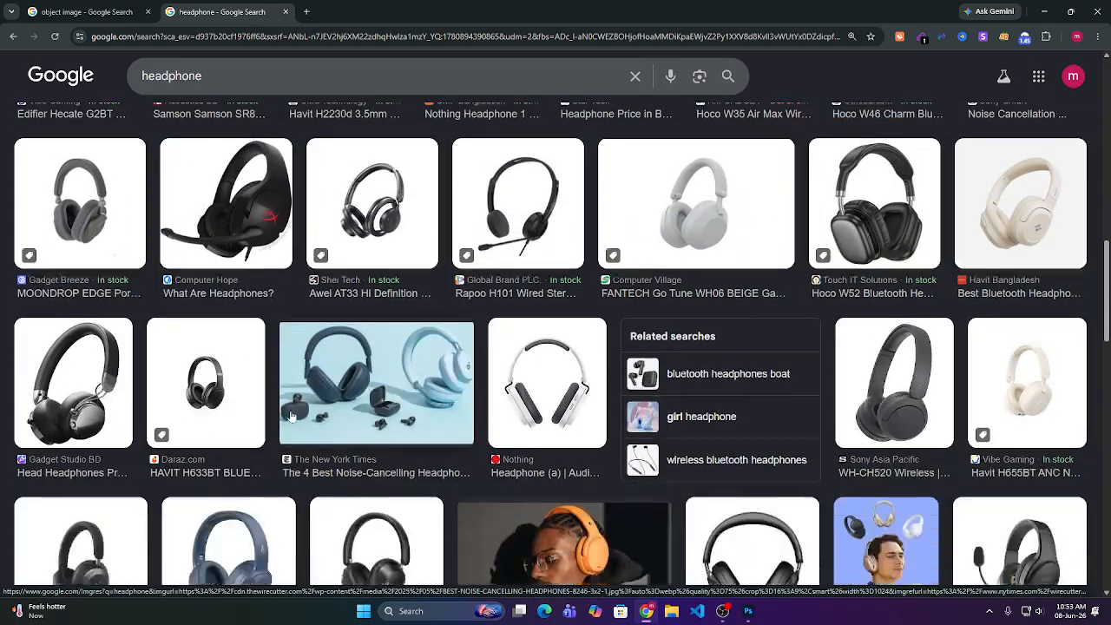
{"action": "scroll", "coordinate": [297, 422], "scroll_direction": "down", "scroll_amount": 4}
{"action": "scroll", "coordinate": [296, 423], "scroll_direction": "up", "scroll_amount": 8}
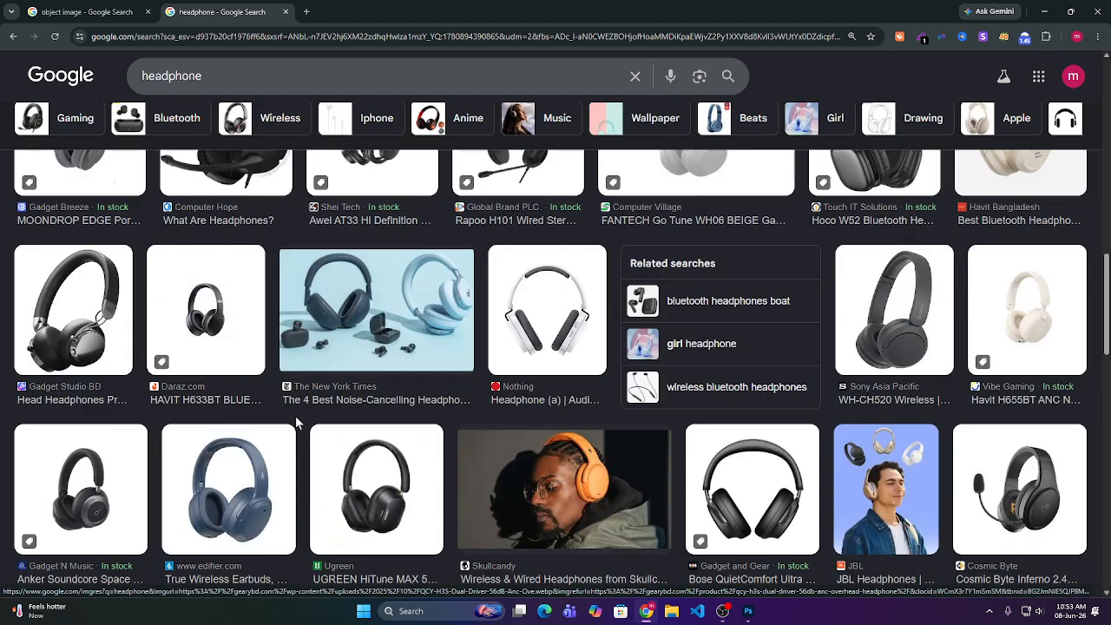
{"action": "scroll", "coordinate": [485, 395], "scroll_direction": "up", "scroll_amount": 6}
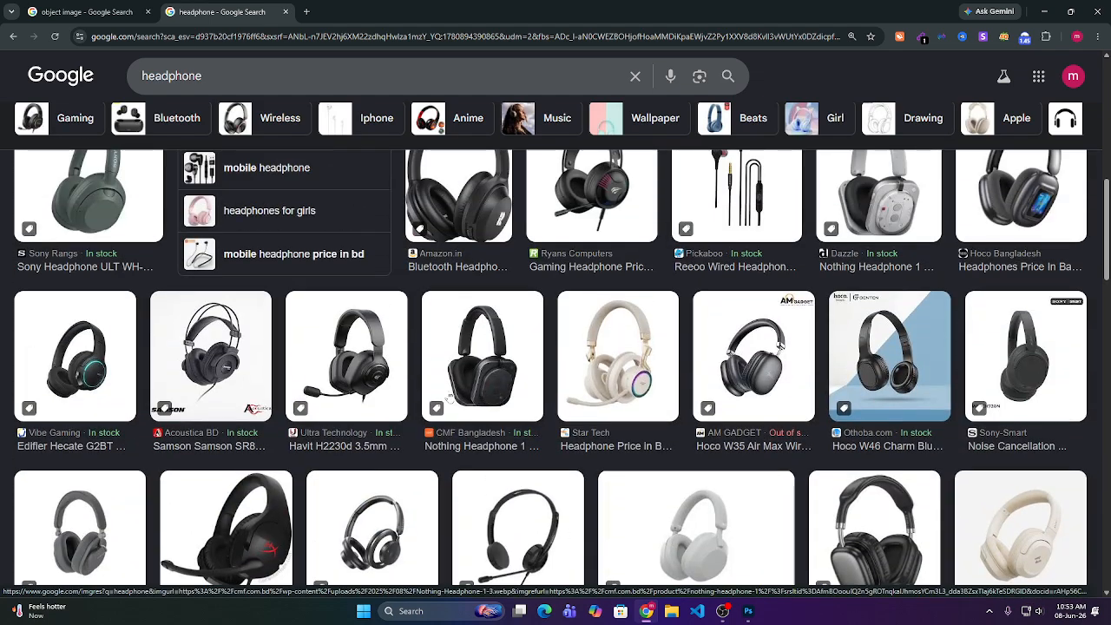
{"action": "scroll", "coordinate": [306, 392], "scroll_direction": "up", "scroll_amount": 3}
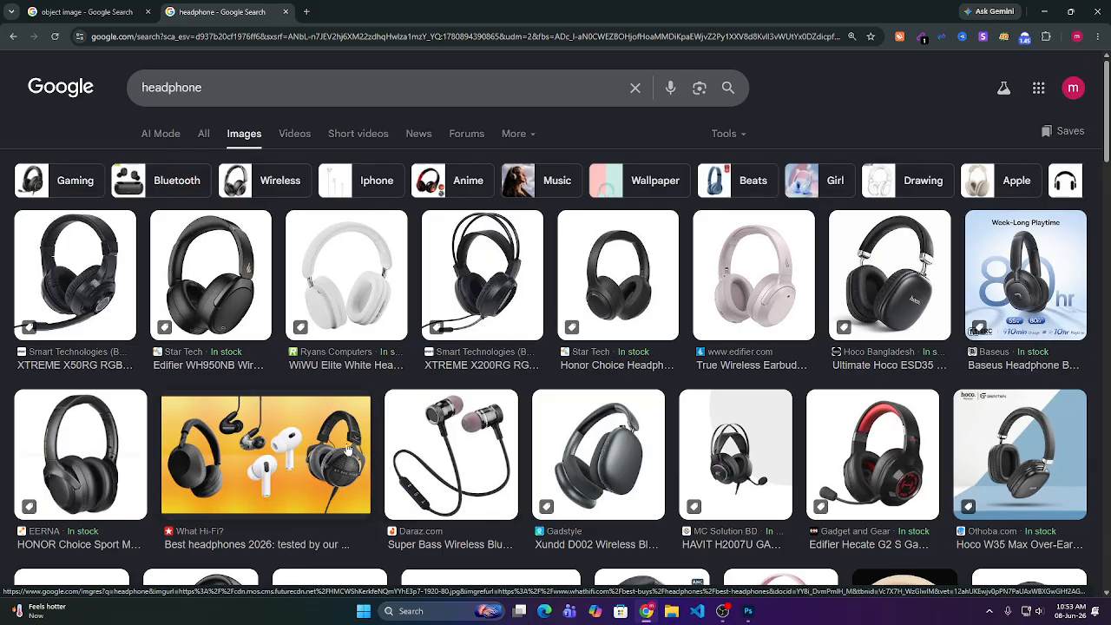
- Preview the Edifier WH950NB and Edifier Hecate G2 S headphone images, closing each preview, and continue browsing the results
{"action": "left_click", "coordinate": [220, 287]}
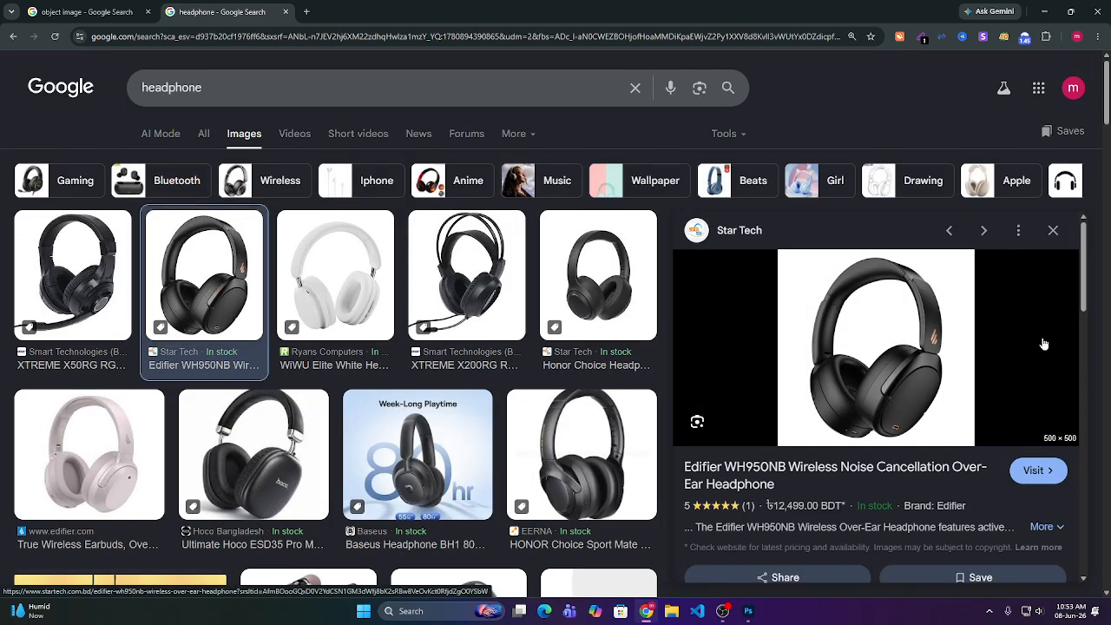
{"action": "left_click", "coordinate": [1052, 230]}
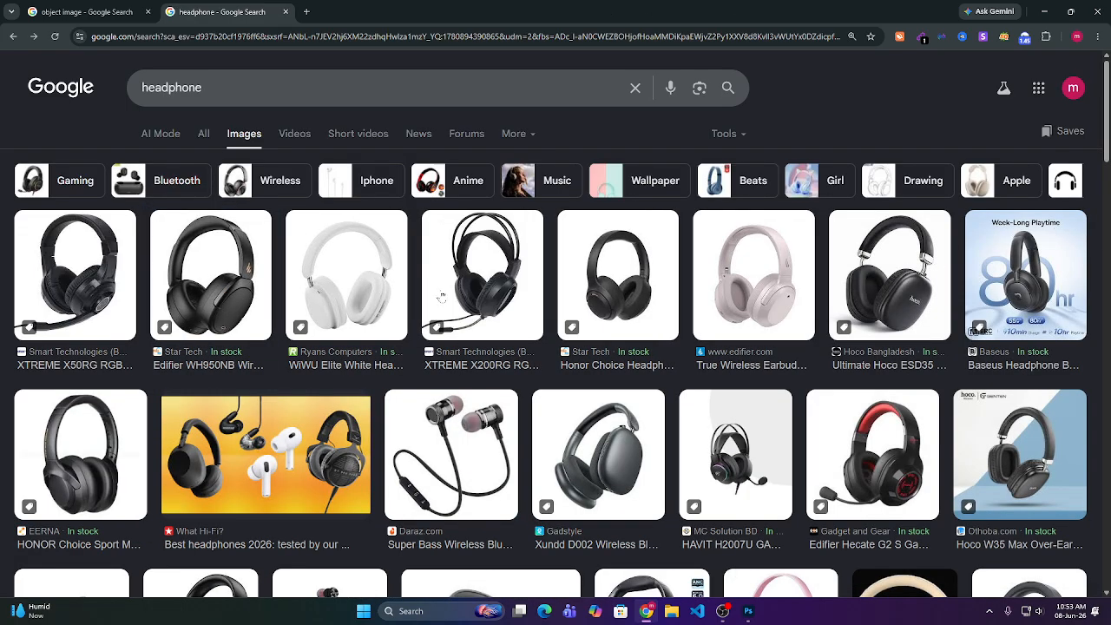
{"action": "scroll", "coordinate": [399, 245], "scroll_direction": "down", "scroll_amount": 1}
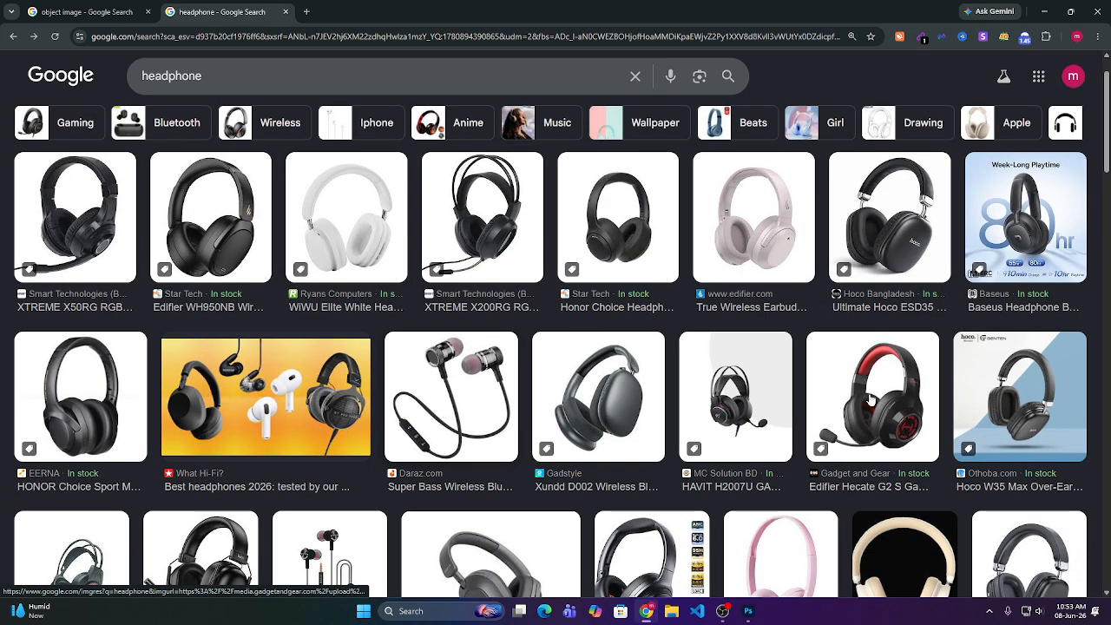
{"action": "left_click", "coordinate": [884, 401]}
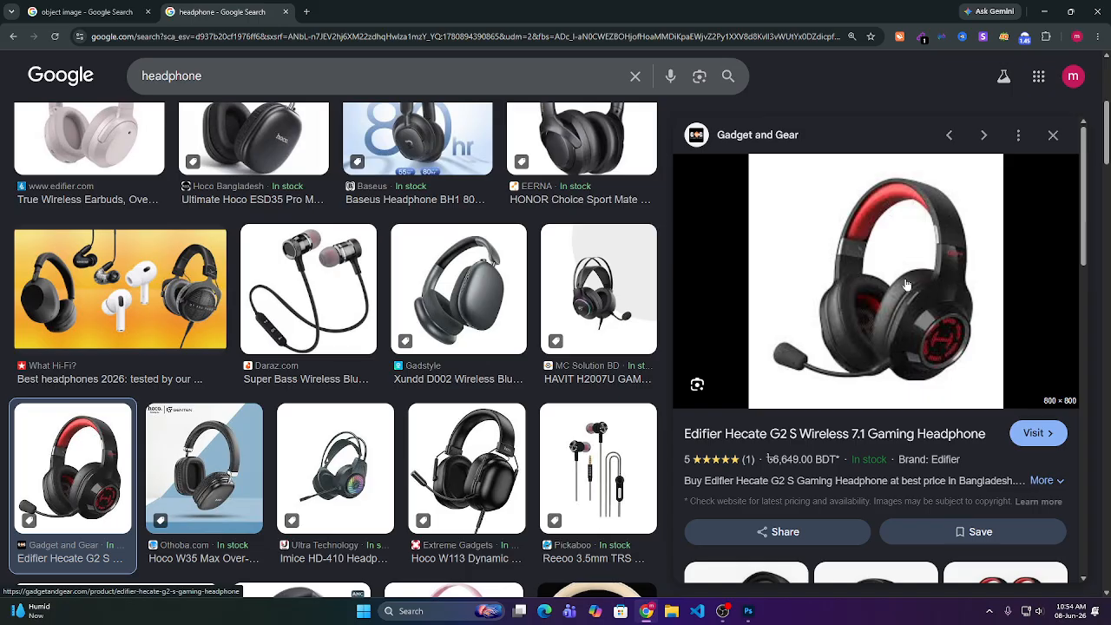
{"action": "left_click", "coordinate": [1053, 135]}
{"action": "scroll", "coordinate": [701, 313], "scroll_direction": "down", "scroll_amount": 1}
{"action": "scroll", "coordinate": [702, 312], "scroll_direction": "down", "scroll_amount": 2}
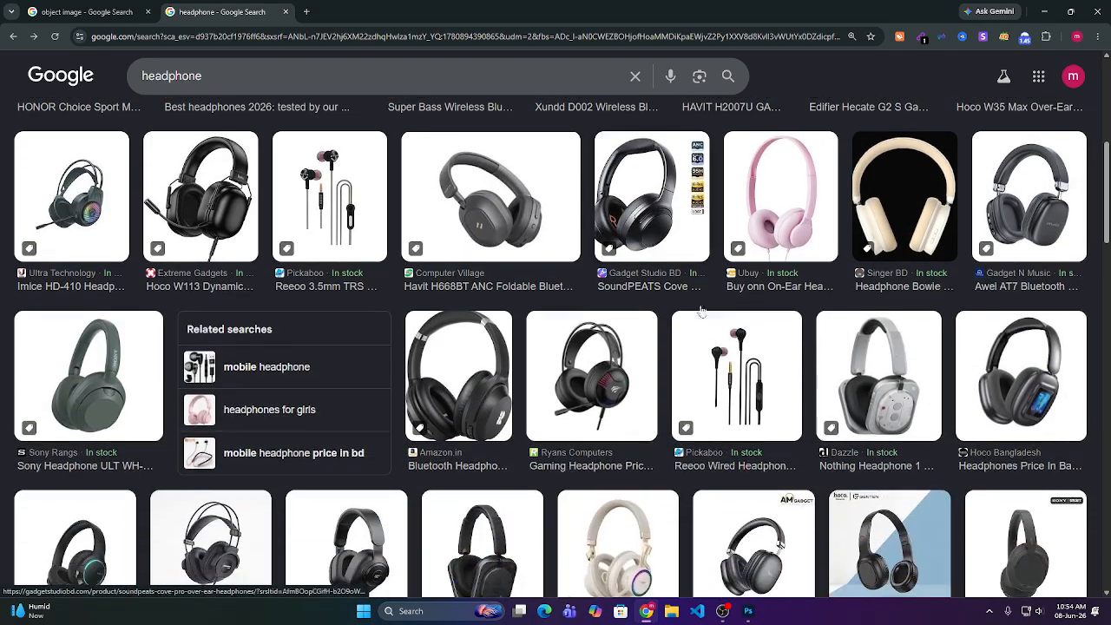
- Browse further down the headphone image results, preview the UGREEN HiTune MAX 5C picture and close the preview
{"action": "scroll", "coordinate": [701, 313], "scroll_direction": "down", "scroll_amount": 3}
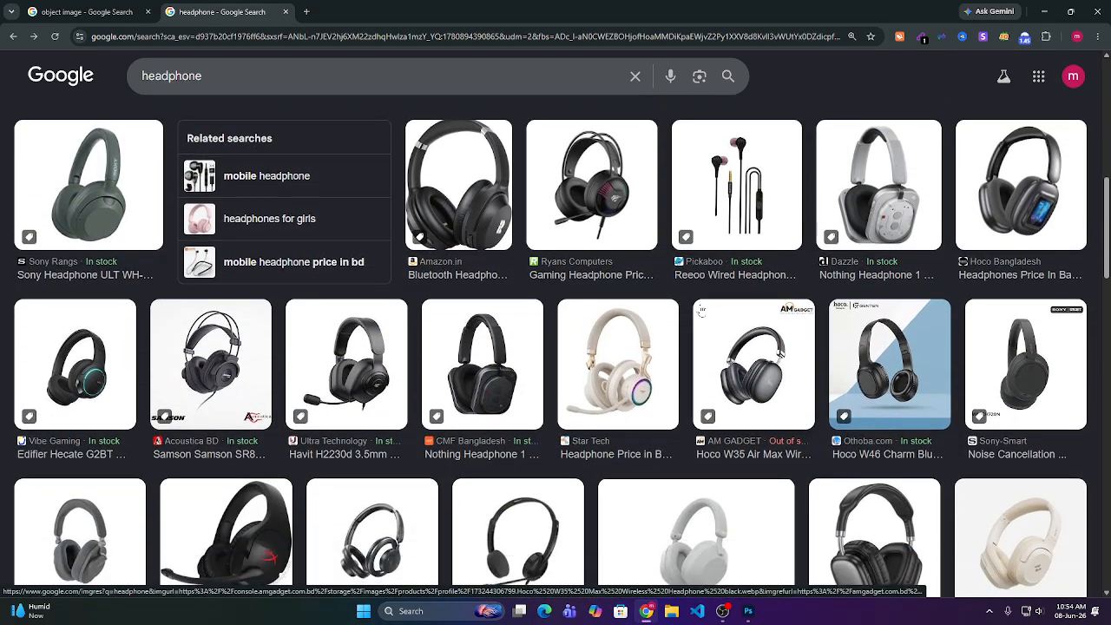
{"action": "scroll", "coordinate": [603, 310], "scroll_direction": "down", "scroll_amount": 2}
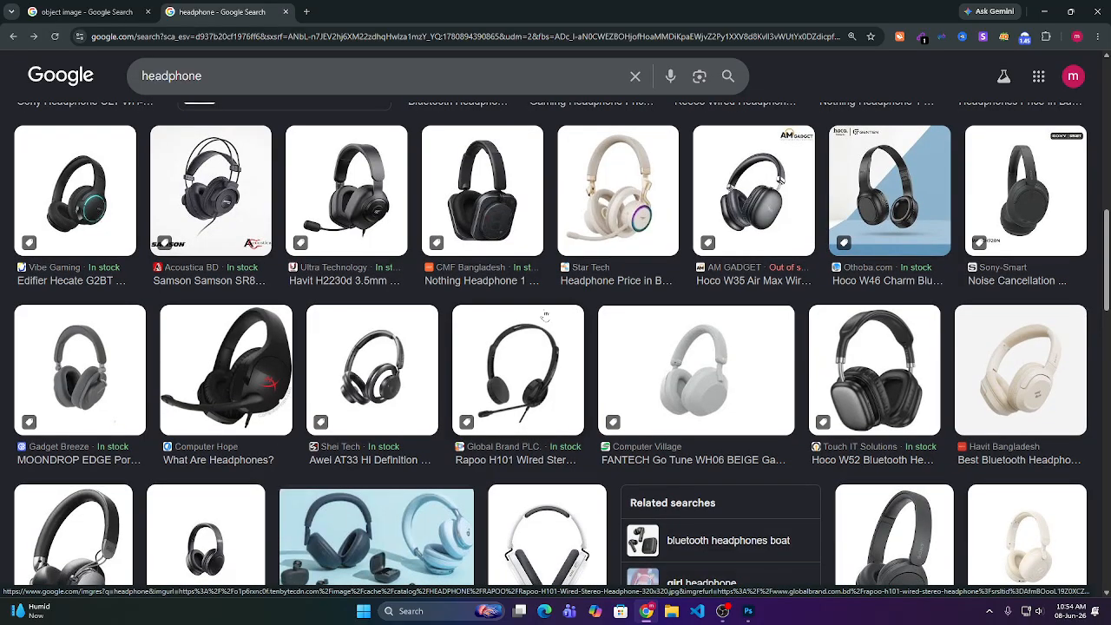
{"action": "scroll", "coordinate": [544, 315], "scroll_direction": "down", "scroll_amount": 2}
{"action": "scroll", "coordinate": [546, 314], "scroll_direction": "down", "scroll_amount": 5}
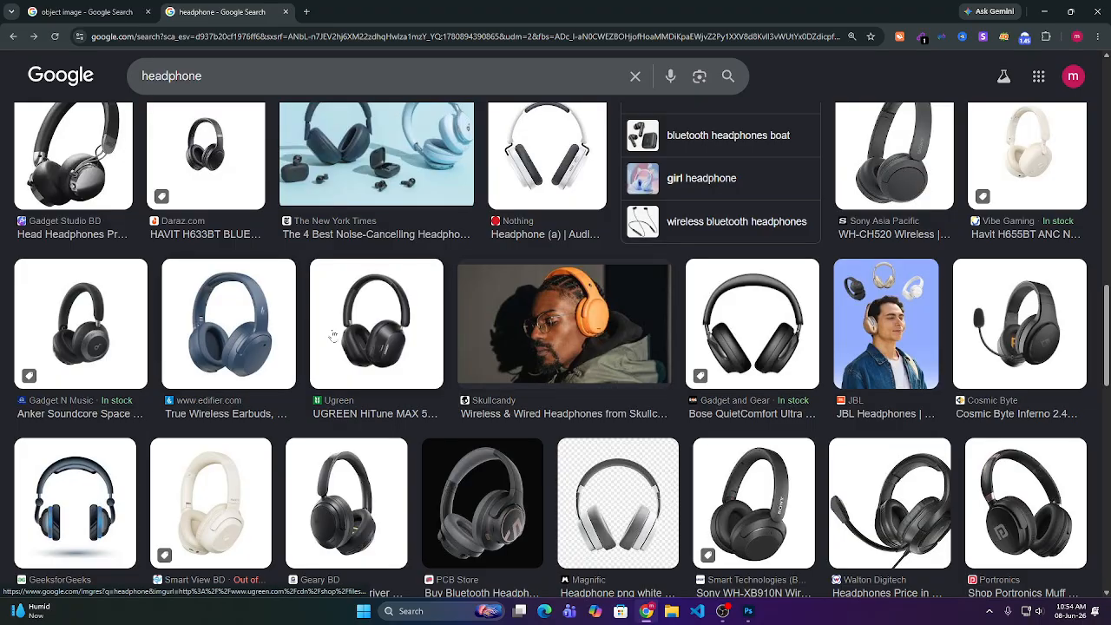
{"action": "left_click", "coordinate": [363, 336]}
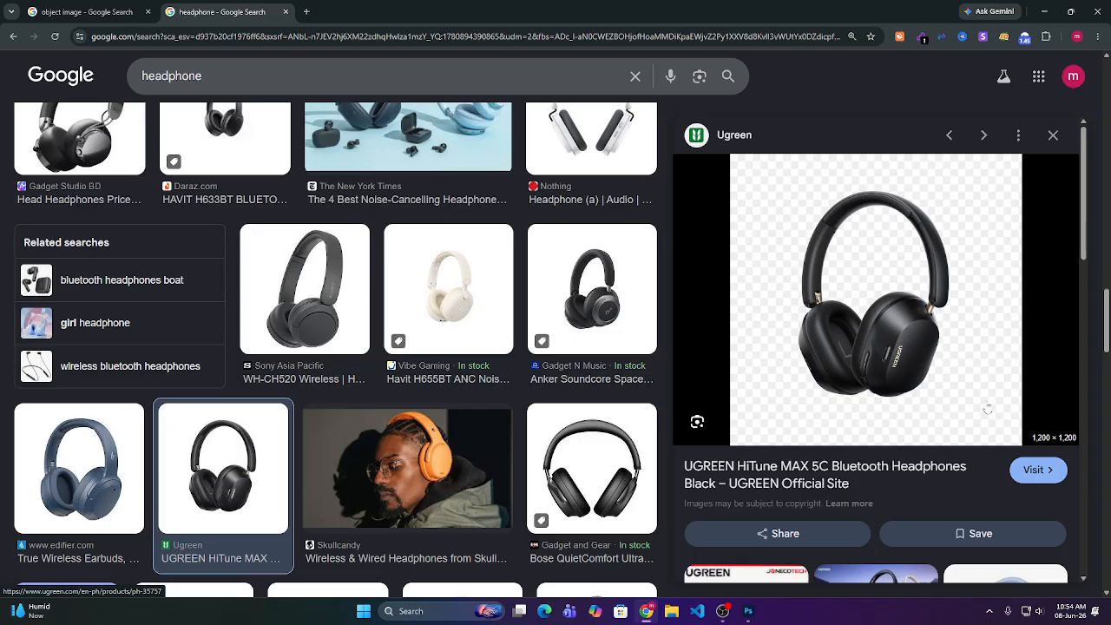
{"action": "left_click", "coordinate": [1059, 135]}
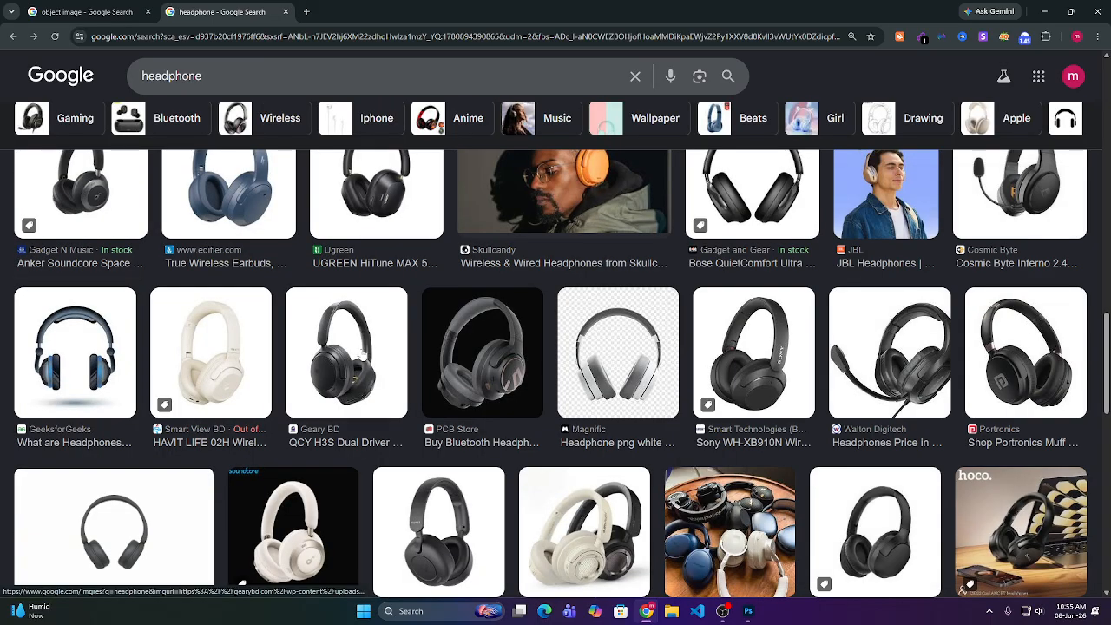
- Preview the QCY H3S Dual Driver headphone image from Geary BD twice, closing the preview each time
{"action": "left_click", "coordinate": [357, 353]}
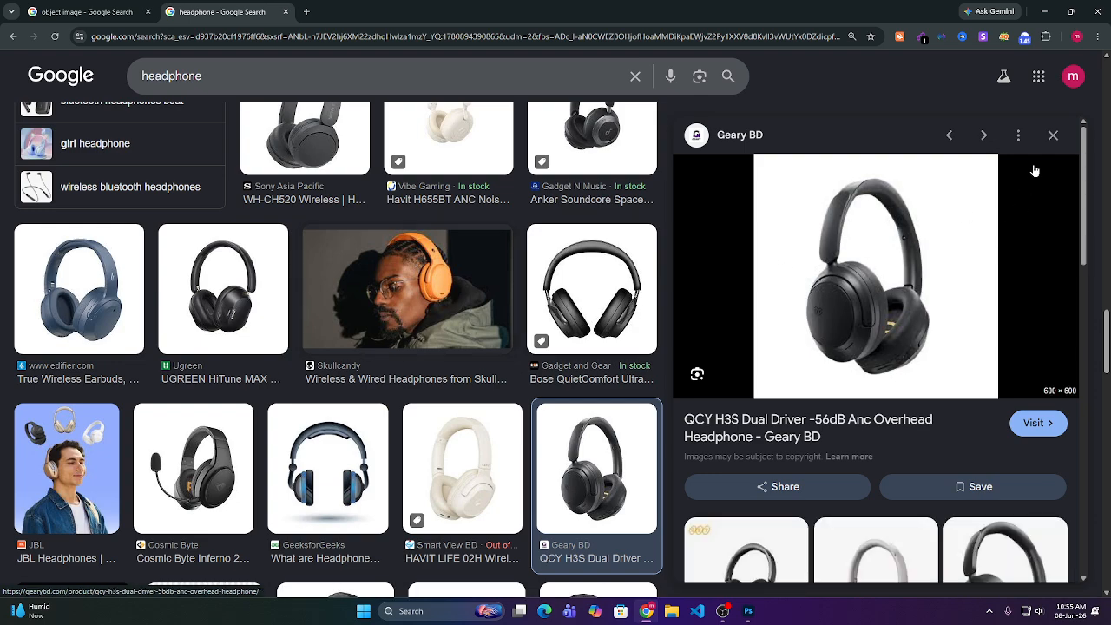
{"action": "left_click", "coordinate": [1056, 138]}
{"action": "scroll", "coordinate": [373, 373], "scroll_direction": "up", "scroll_amount": 2}
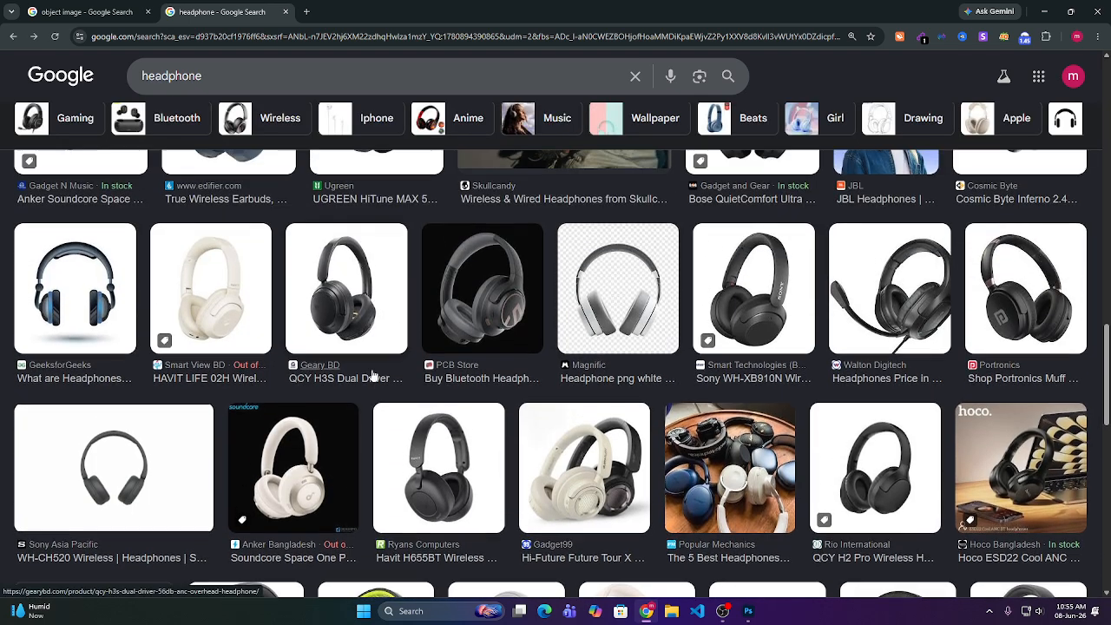
{"action": "left_click", "coordinate": [373, 334]}
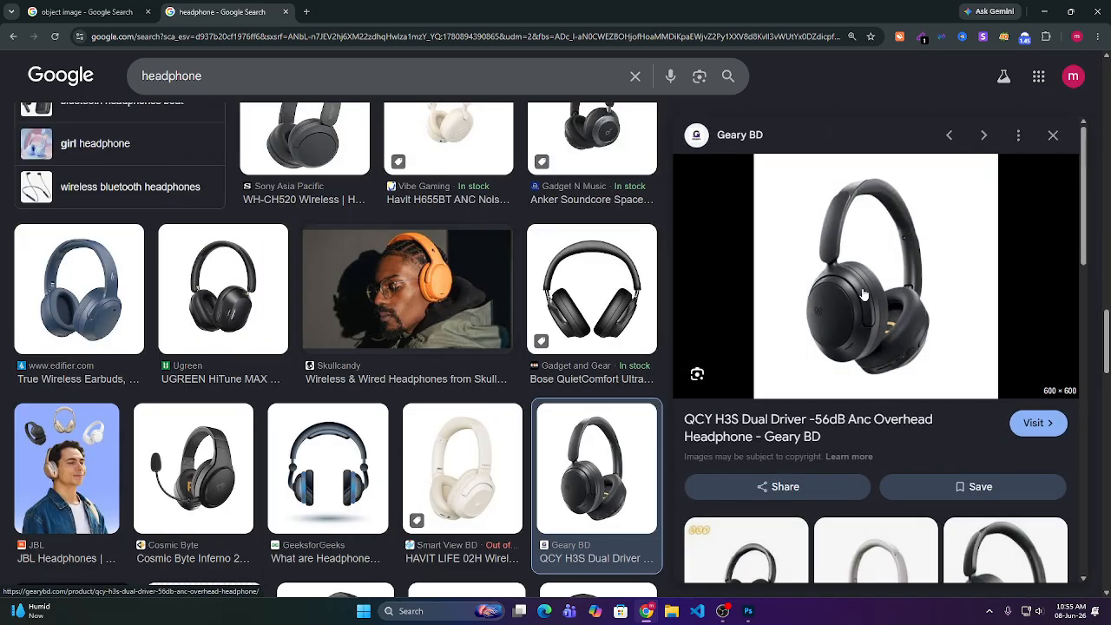
{"action": "left_click", "coordinate": [1053, 135]}
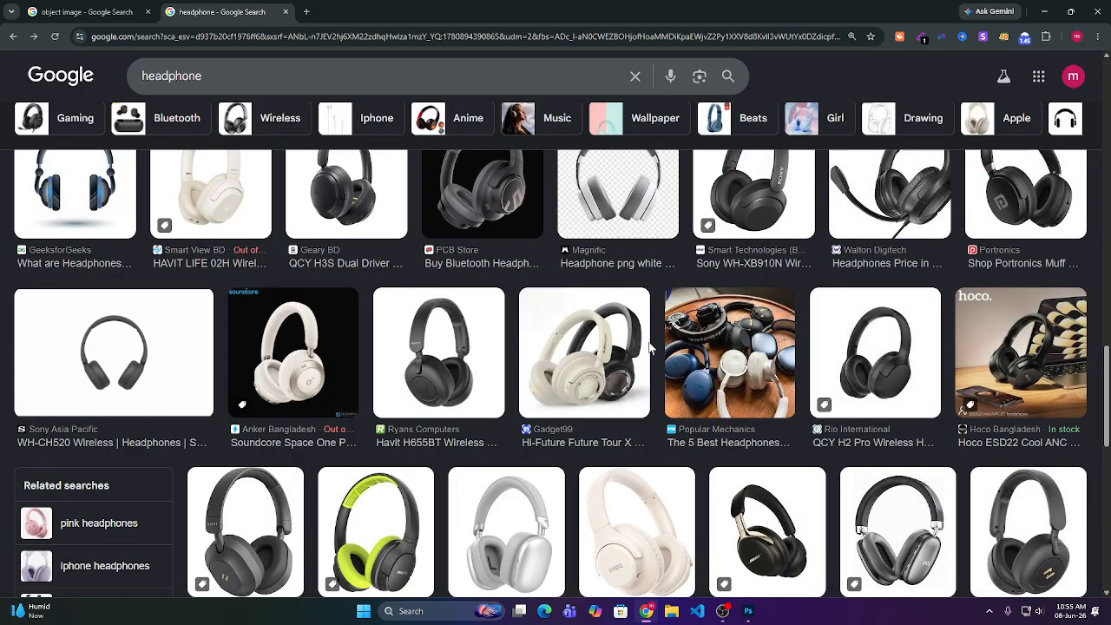
- Compare more headphone image results and open the preview of the red EERS Wireless Bluetooth Headphone from lapcare.com
{"action": "scroll", "coordinate": [528, 349], "scroll_direction": "up", "scroll_amount": 2}
{"action": "scroll", "coordinate": [441, 336], "scroll_direction": "up", "scroll_amount": 3}
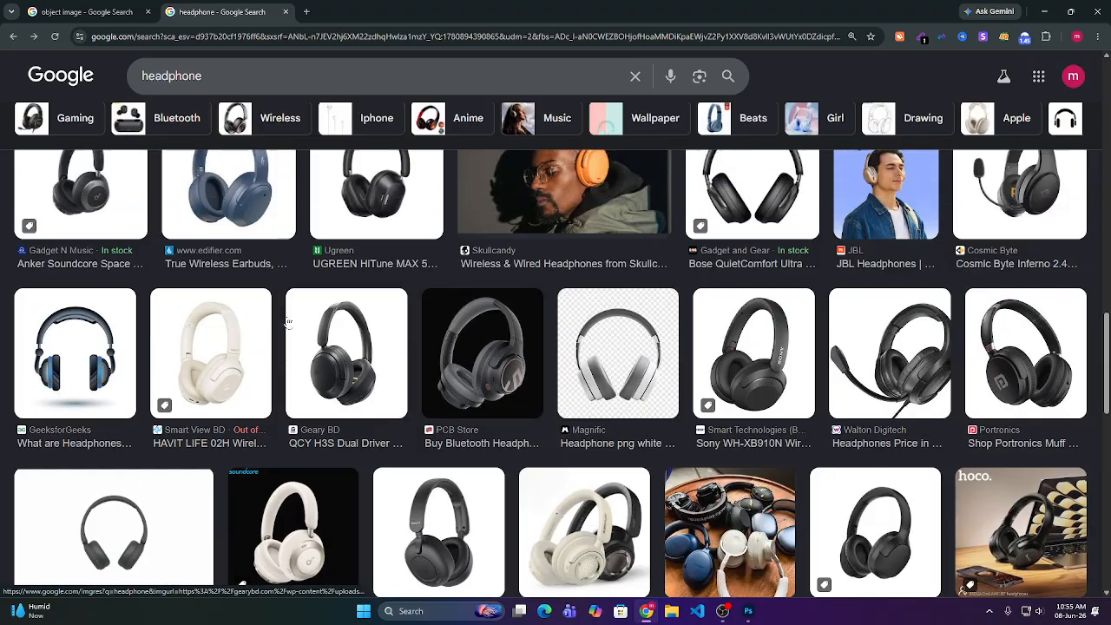
{"action": "scroll", "coordinate": [318, 292], "scroll_direction": "up", "scroll_amount": 1}
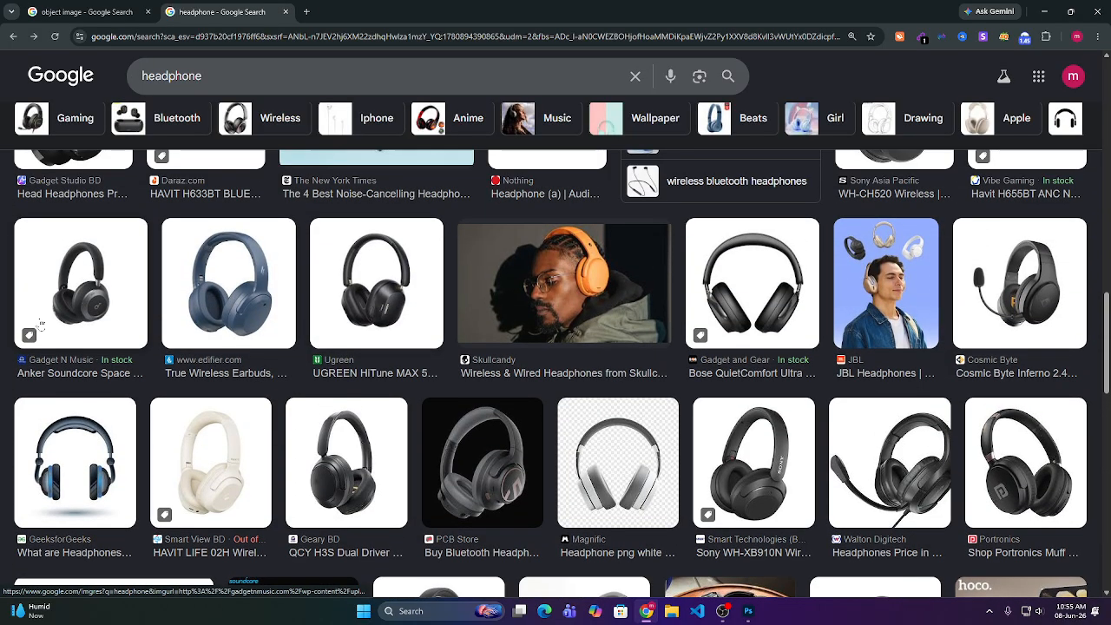
{"action": "scroll", "coordinate": [145, 318], "scroll_direction": "down", "scroll_amount": 6}
{"action": "scroll", "coordinate": [111, 289], "scroll_direction": "down", "scroll_amount": 1}
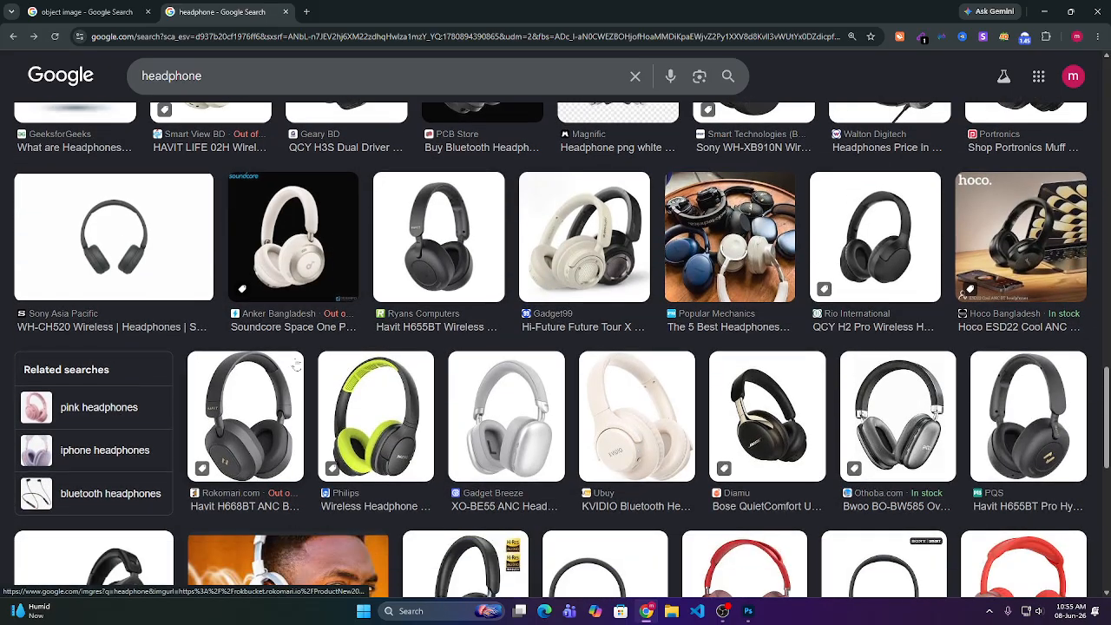
{"action": "scroll", "coordinate": [110, 289], "scroll_direction": "down", "scroll_amount": 1}
{"action": "scroll", "coordinate": [107, 300], "scroll_direction": "up", "scroll_amount": 2}
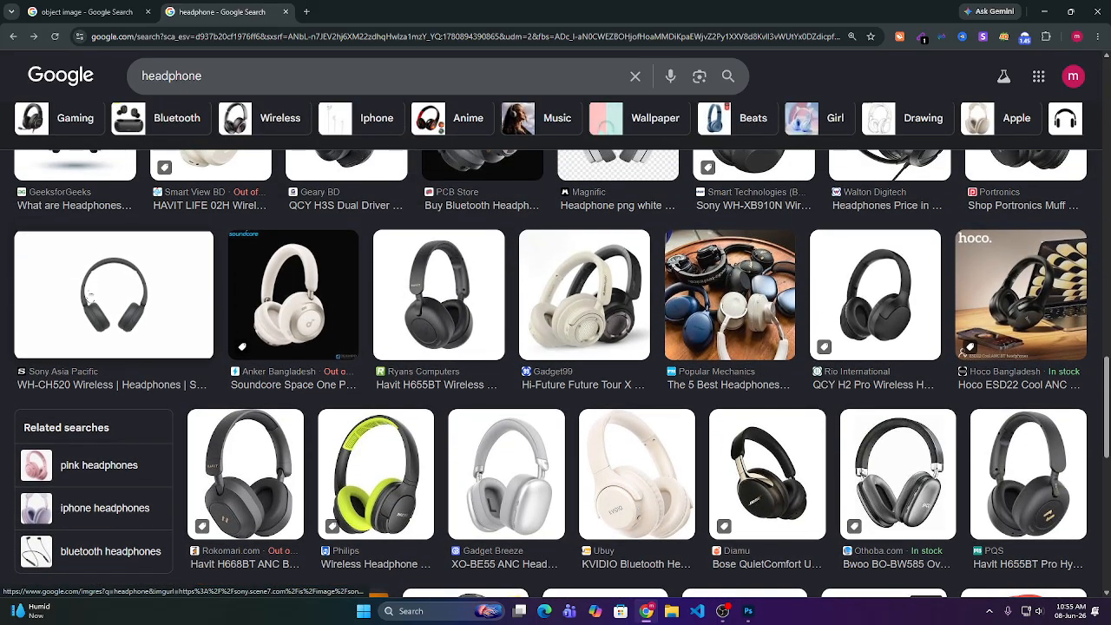
{"action": "scroll", "coordinate": [183, 306], "scroll_direction": "down", "scroll_amount": 2}
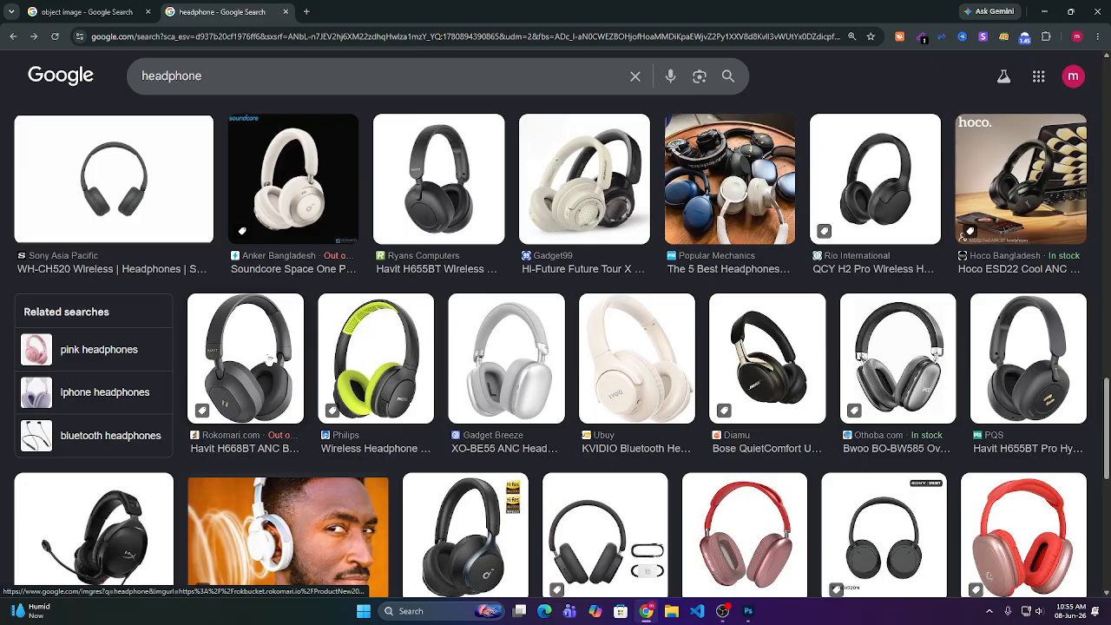
{"action": "scroll", "coordinate": [269, 360], "scroll_direction": "up", "scroll_amount": 4}
{"action": "scroll", "coordinate": [269, 361], "scroll_direction": "up", "scroll_amount": 4}
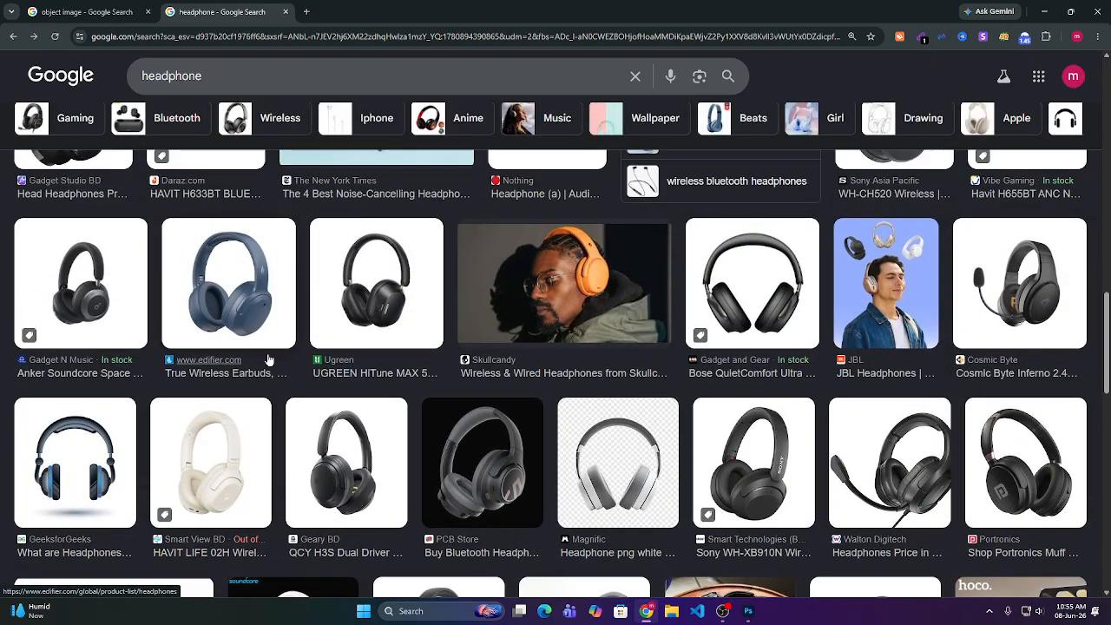
{"action": "scroll", "coordinate": [269, 359], "scroll_direction": "down", "scroll_amount": 6}
{"action": "scroll", "coordinate": [270, 359], "scroll_direction": "down", "scroll_amount": 2}
{"action": "scroll", "coordinate": [271, 361], "scroll_direction": "down", "scroll_amount": 3}
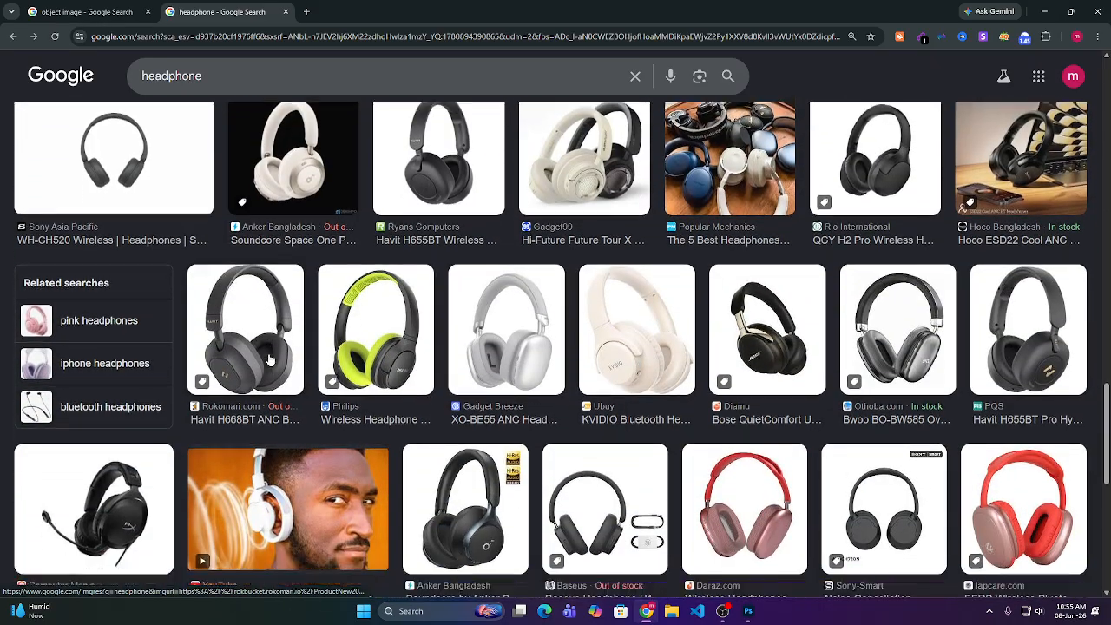
{"action": "scroll", "coordinate": [270, 361], "scroll_direction": "down", "scroll_amount": 1}
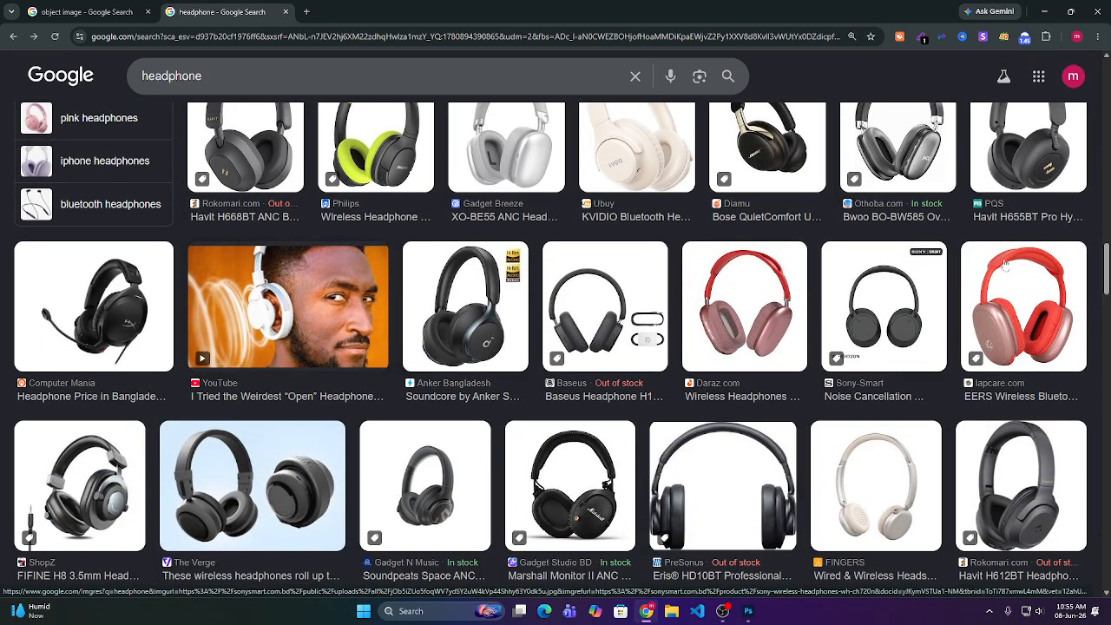
{"action": "left_click", "coordinate": [1000, 325]}
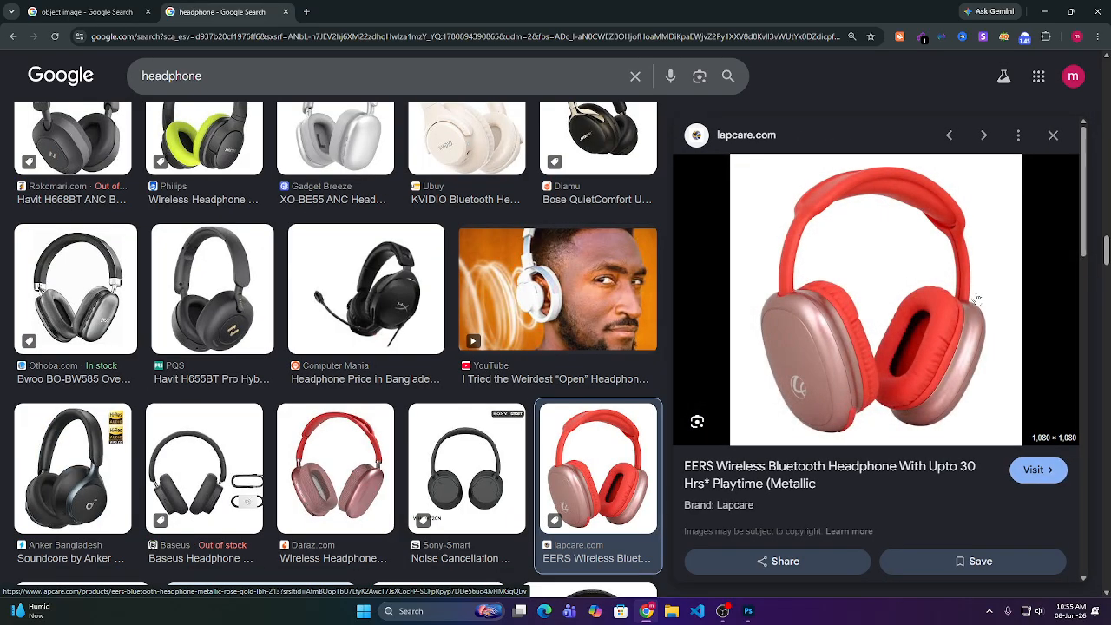
{"action": "right_click", "coordinate": [853, 233]}
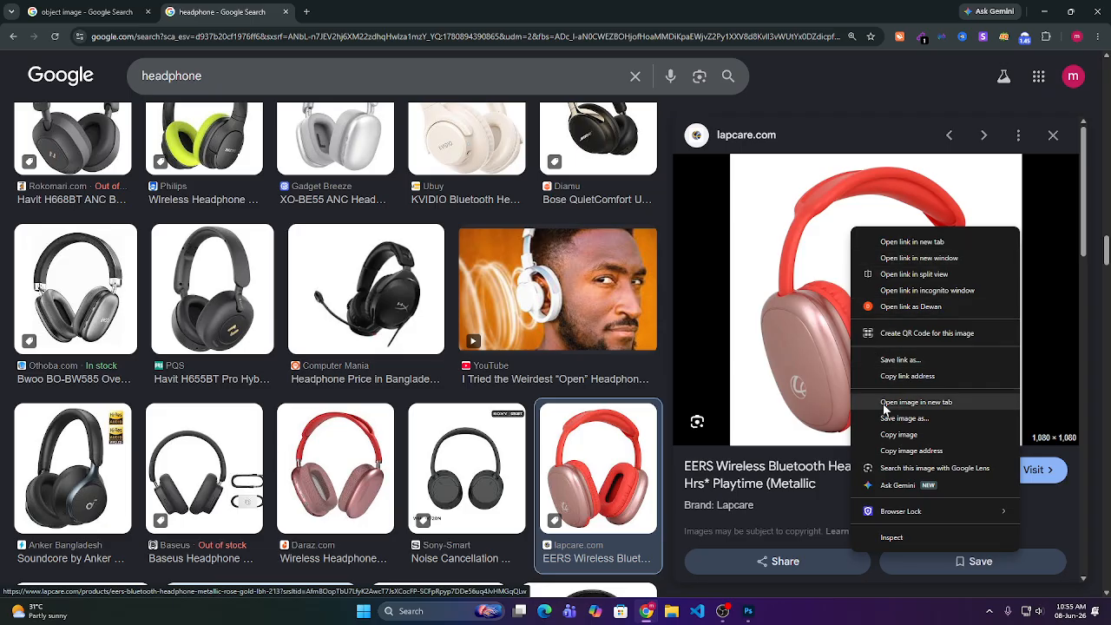
{"action": "left_click", "coordinate": [919, 419]}
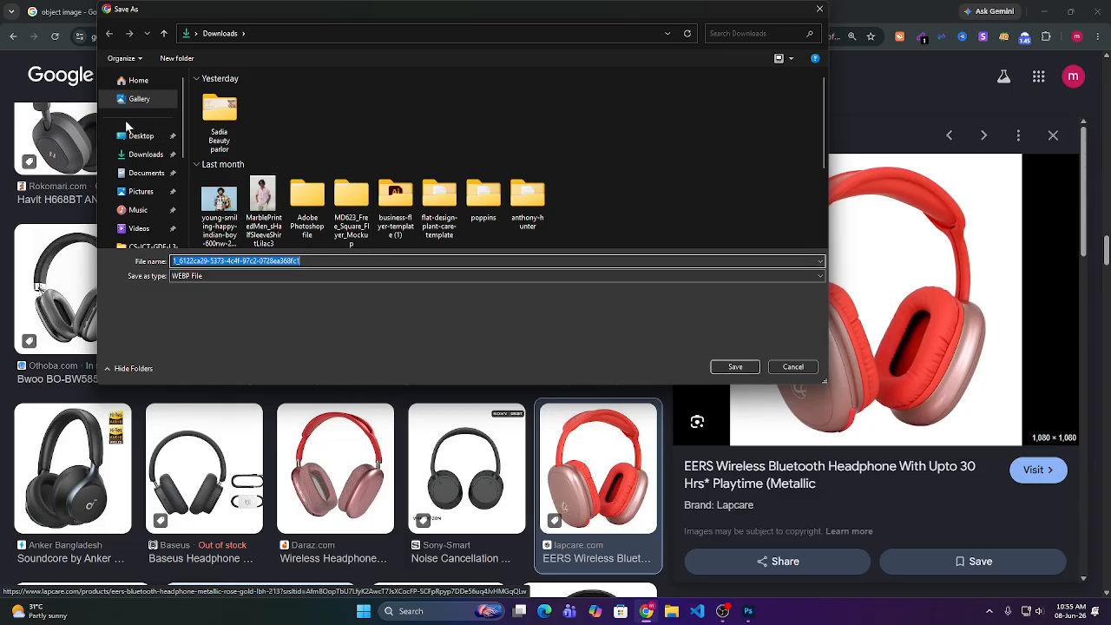
{"action": "scroll", "coordinate": [139, 130], "scroll_direction": "down", "scroll_amount": 2}
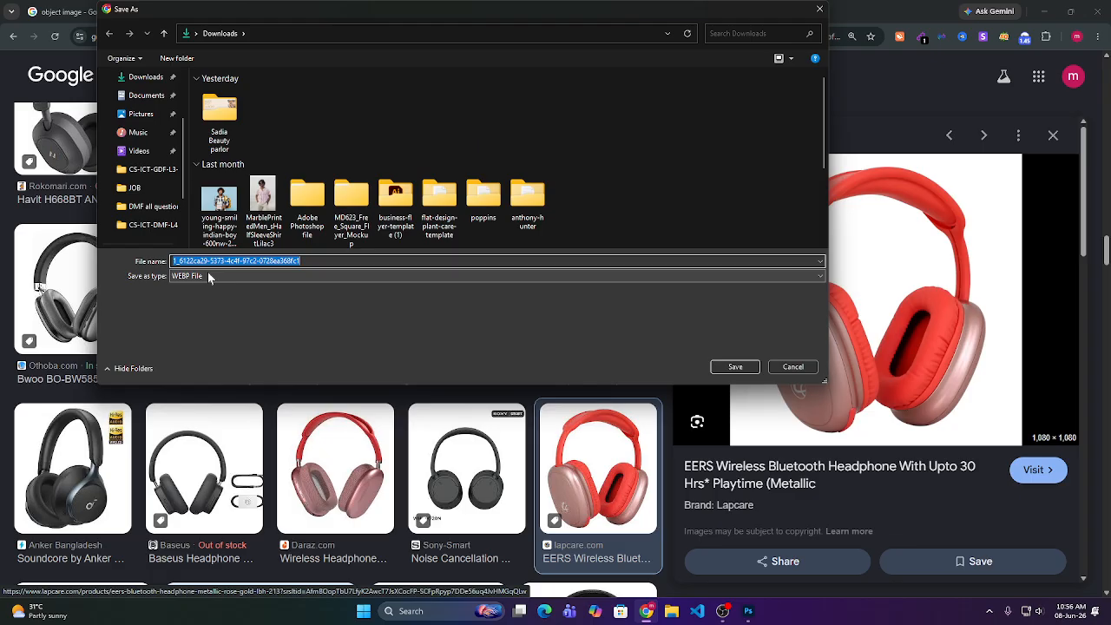
{"action": "left_click", "coordinate": [796, 365]}
- Copy the red EERS headphone image and paste it into the GDF document in Photoshop
{"action": "right_click", "coordinate": [876, 260]}
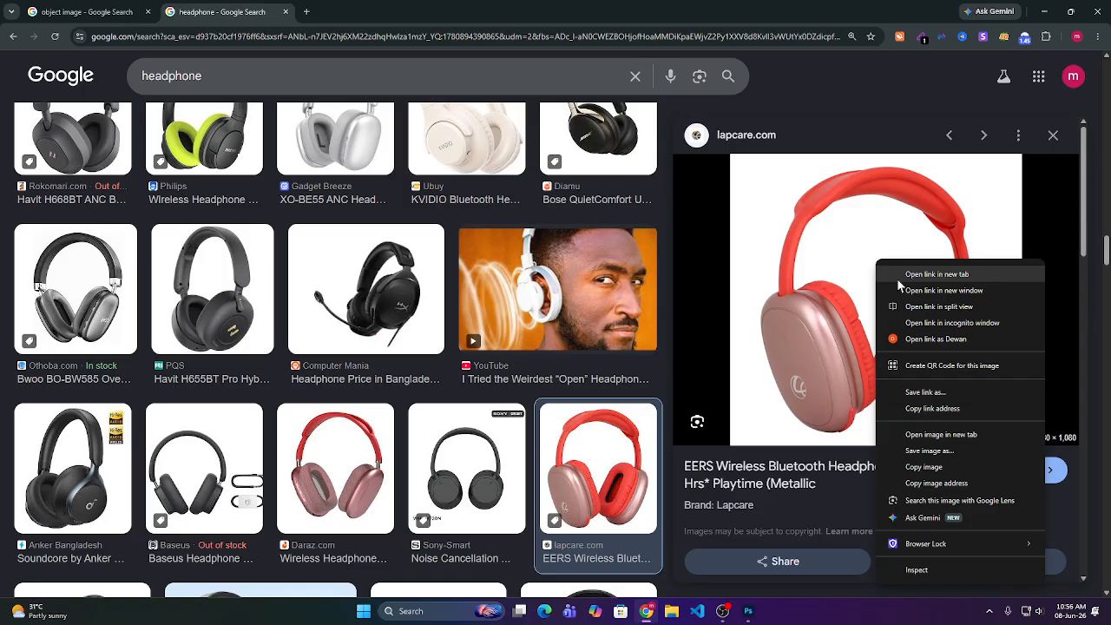
{"action": "left_click", "coordinate": [928, 469]}
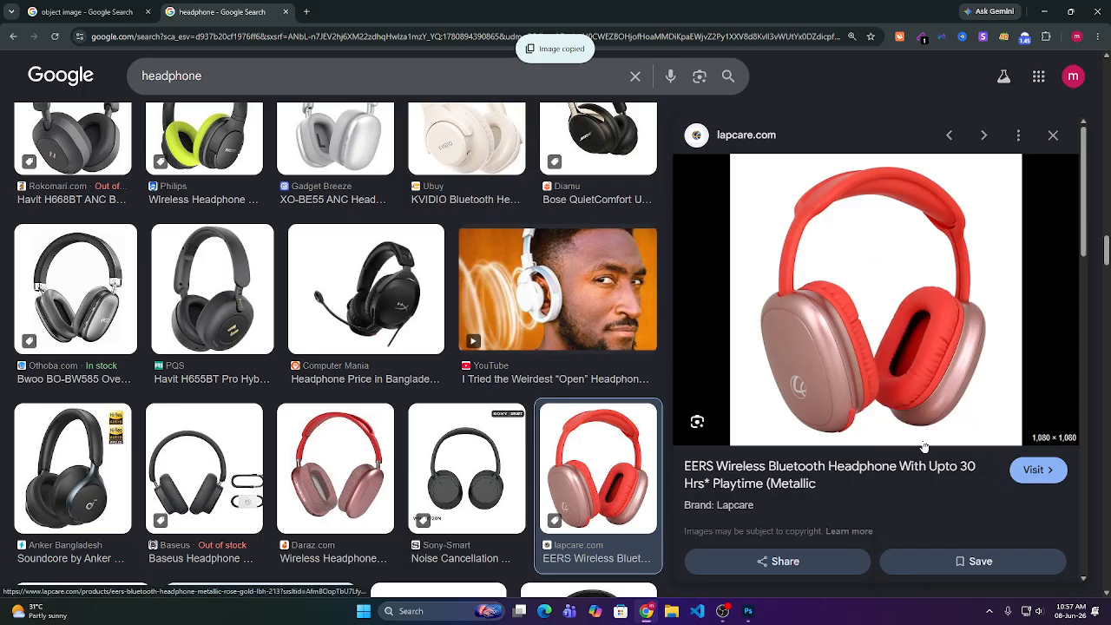
{"action": "left_click_drag", "start_coordinate": [873, 251], "coordinate": [512, 325]}
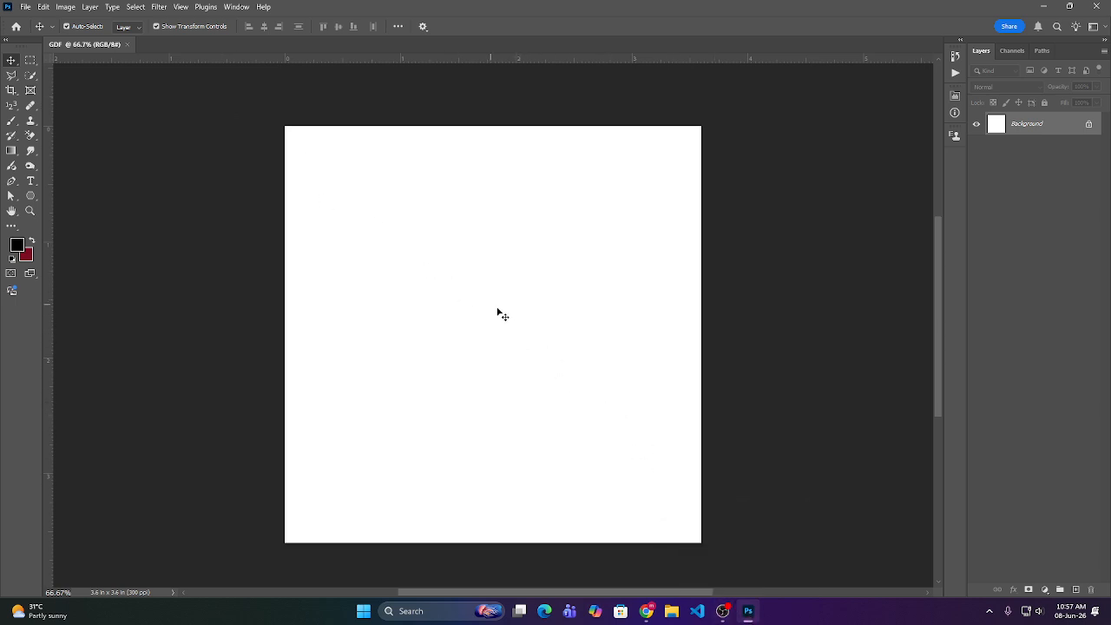
{"action": "key", "text": "ctrl"}
{"action": "key", "text": "ctrl+v"}
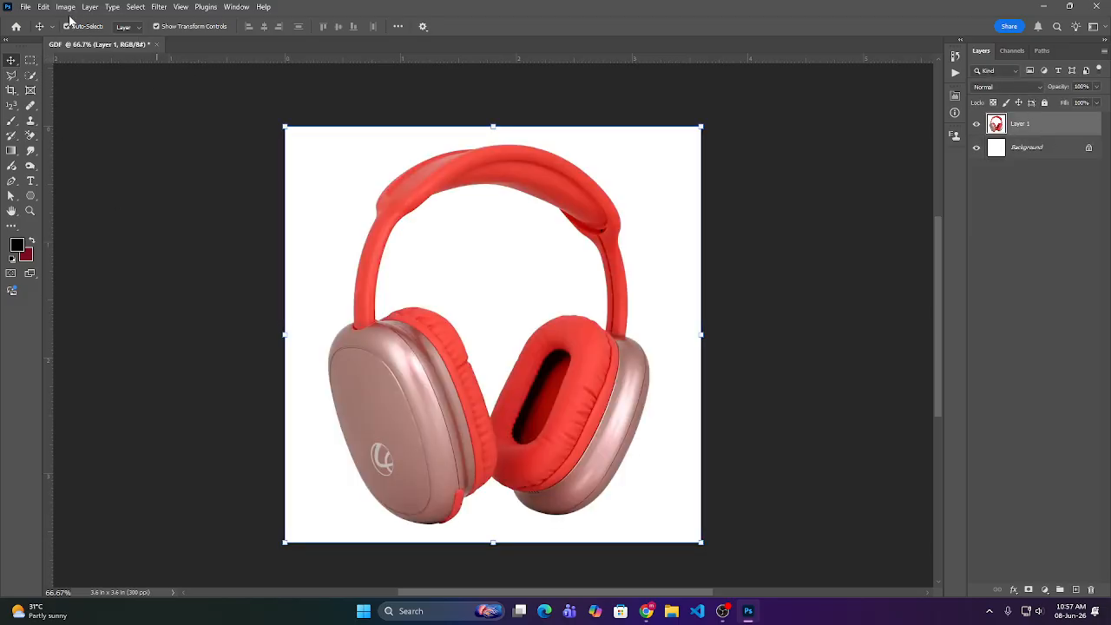
- Delete the pasted headphone layer from the GDF document
{"action": "left_click", "coordinate": [43, 7]}
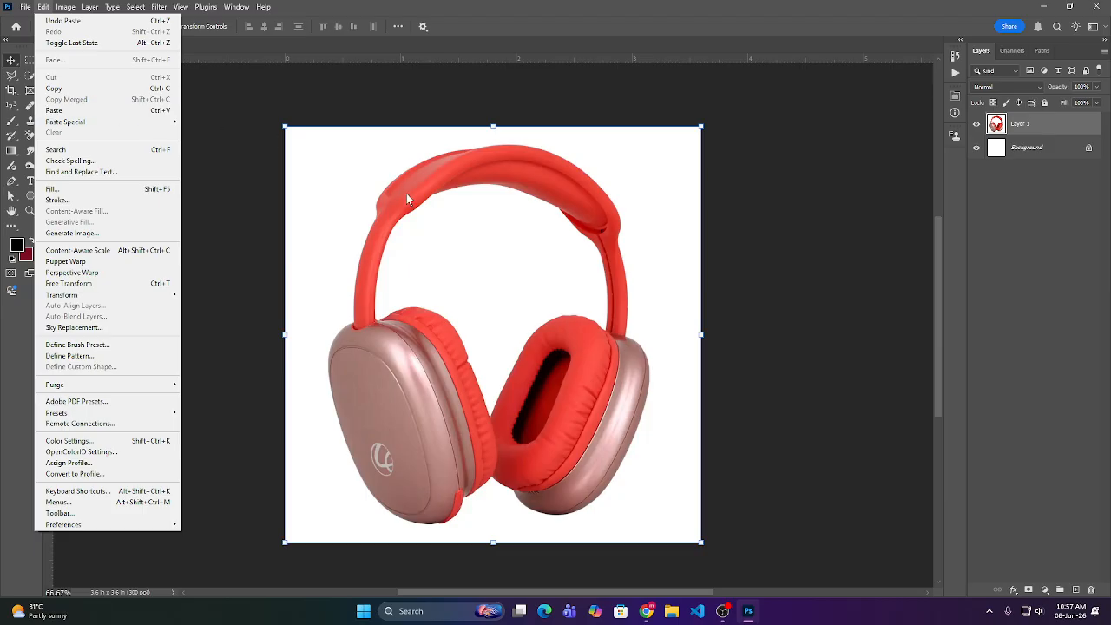
{"action": "left_click", "coordinate": [390, 174]}
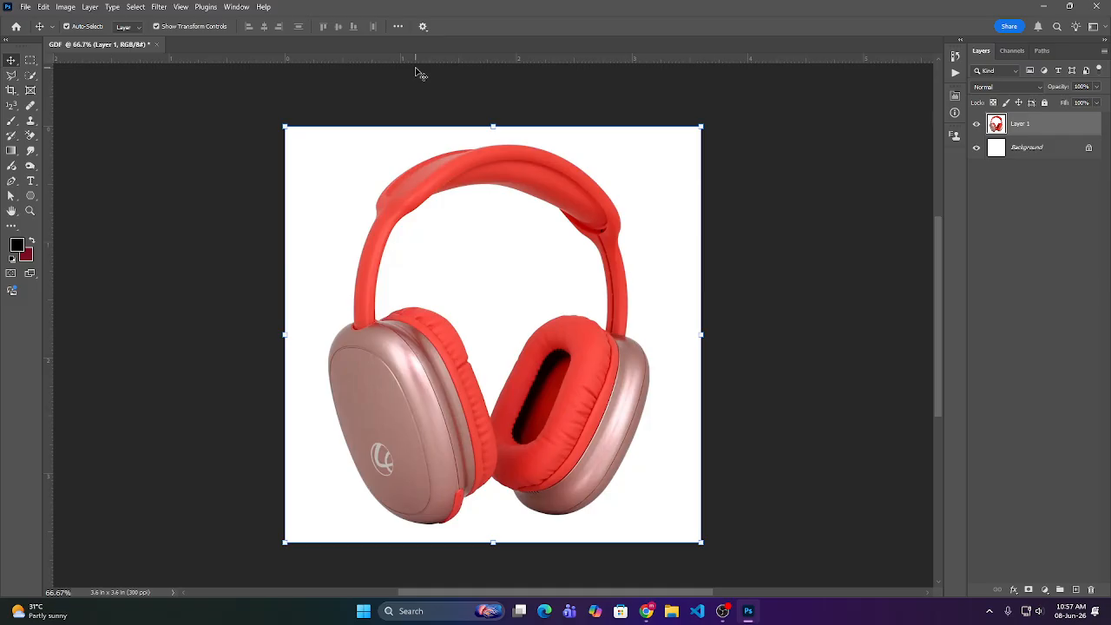
{"action": "key", "text": "Delete"}
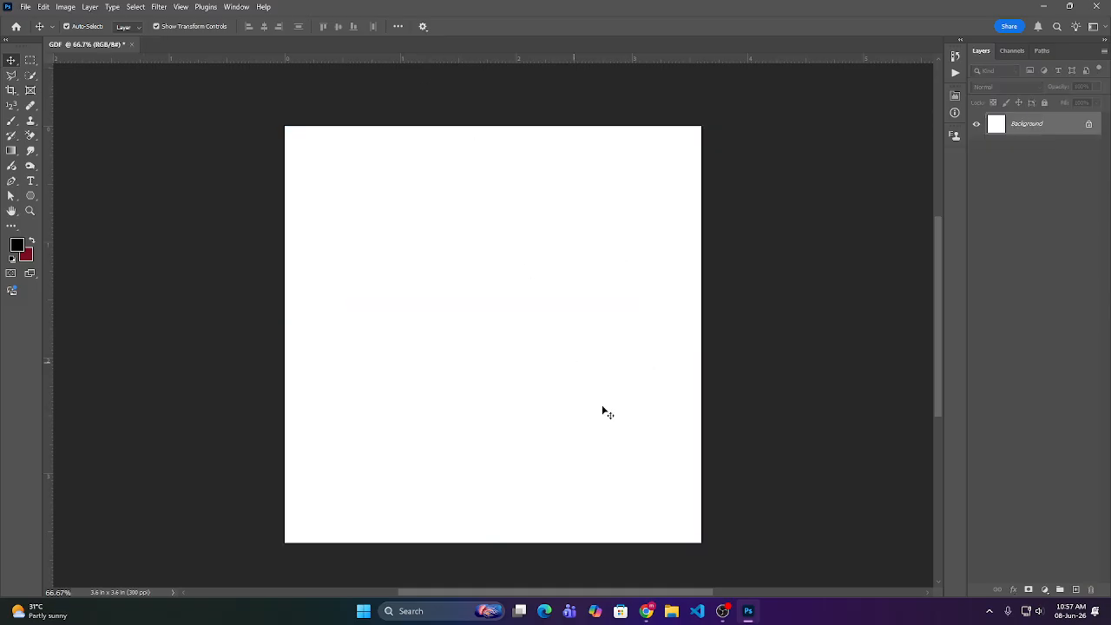
- Switch to Chrome, copy the red EERS headphone image again and paste it into the GDF document in Photoshop
{"action": "left_click", "coordinate": [647, 612]}
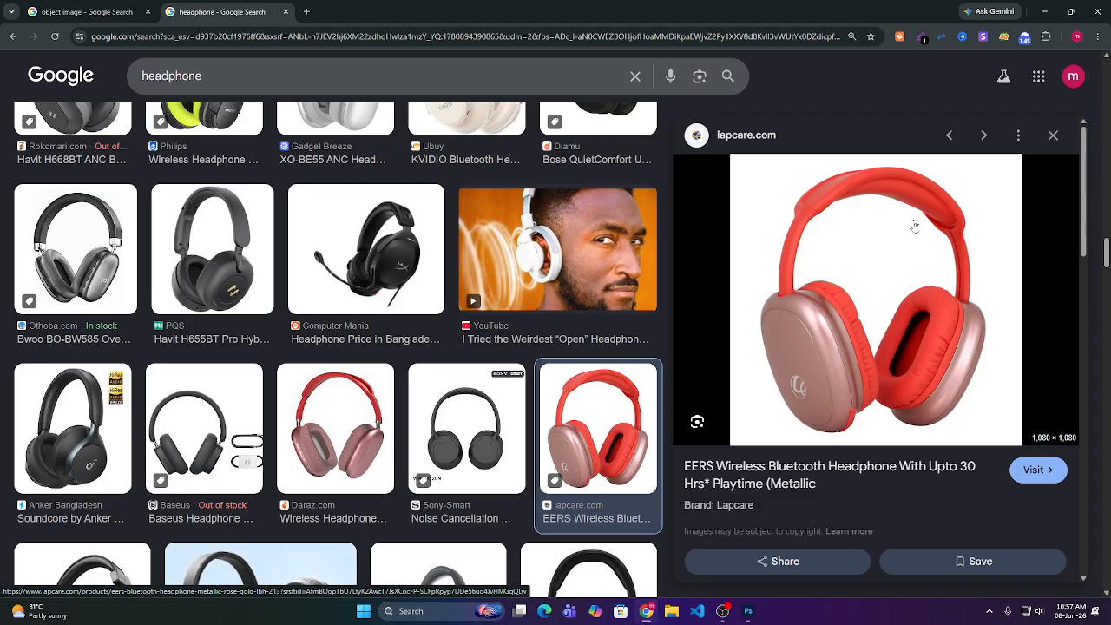
{"action": "right_click", "coordinate": [914, 227]}
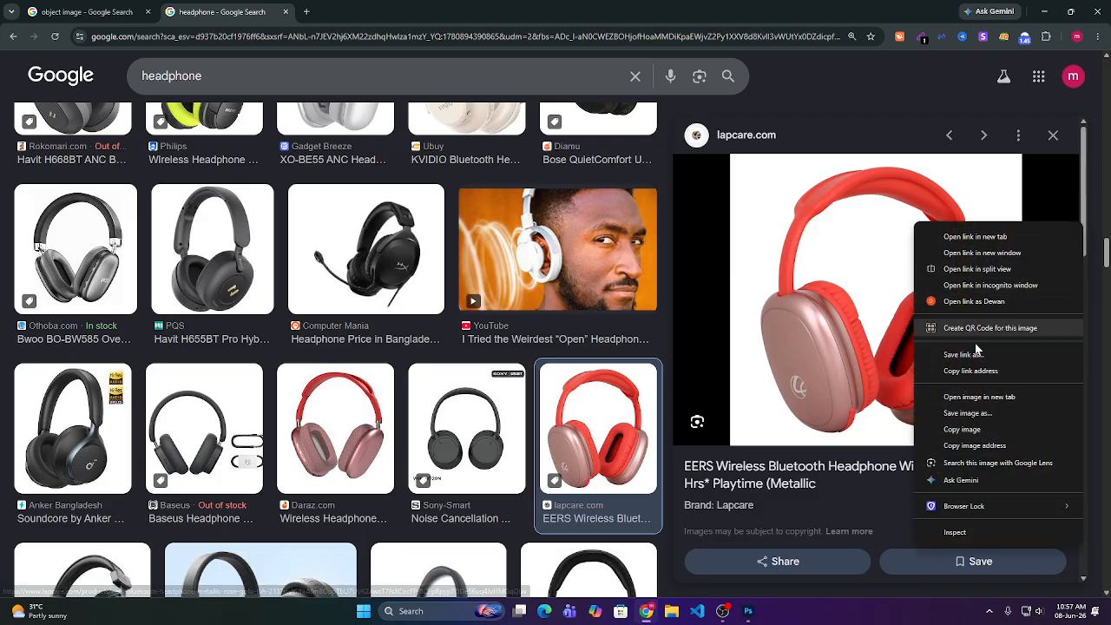
{"action": "left_click", "coordinate": [963, 429]}
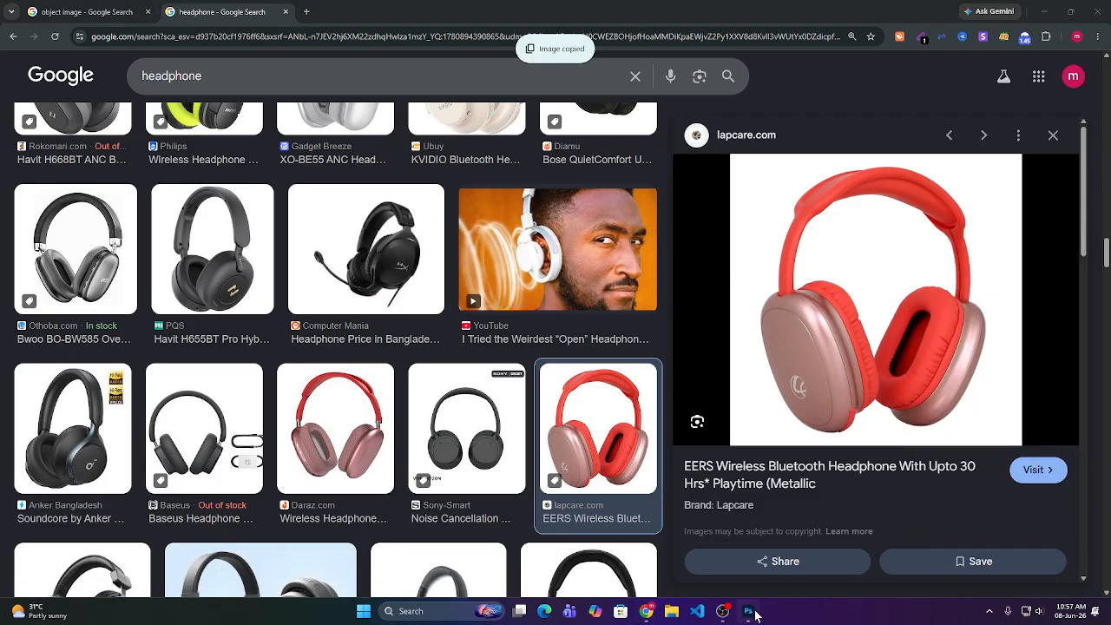
{"action": "left_click", "coordinate": [748, 611]}
{"action": "key", "text": "ctrl+v"}
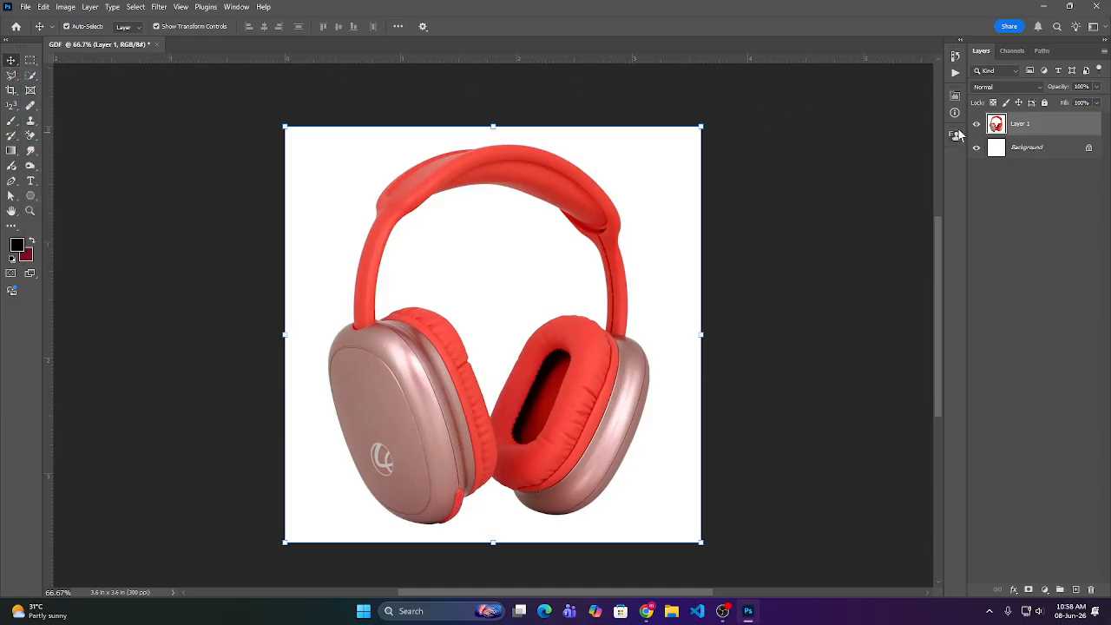
{"action": "left_click", "coordinate": [11, 90]}
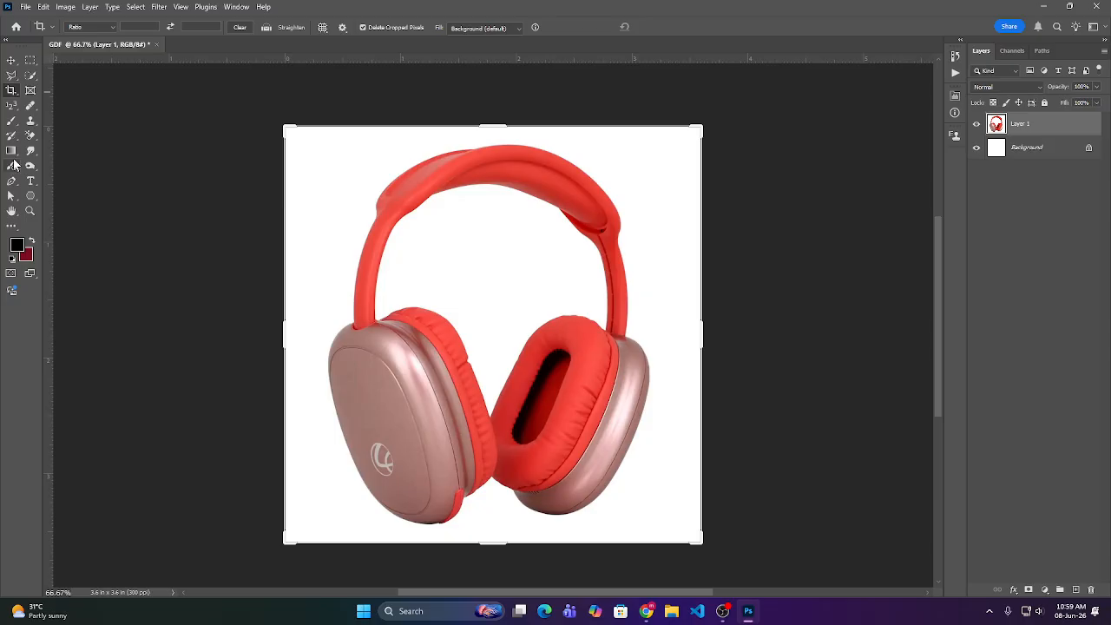
{"action": "left_click", "coordinate": [11, 150]}
{"action": "left_click", "coordinate": [32, 150]}
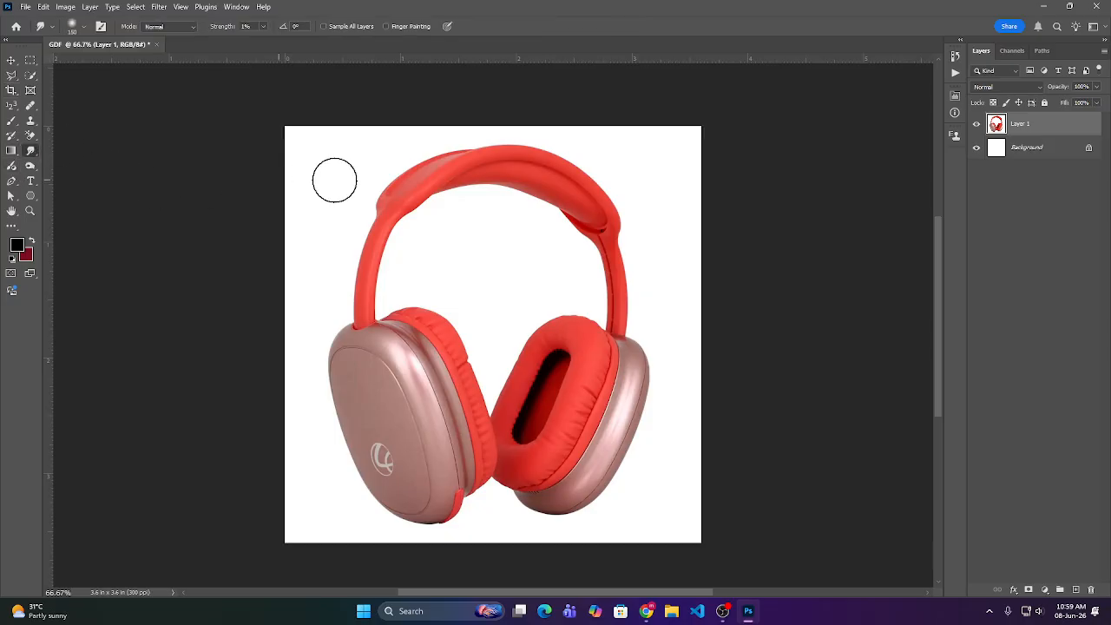
- Enlarge the headphone layer to about 183% with Free Transform and align its upper-left corner with the canvas corner
{"action": "key", "text": "ctrl+t"}
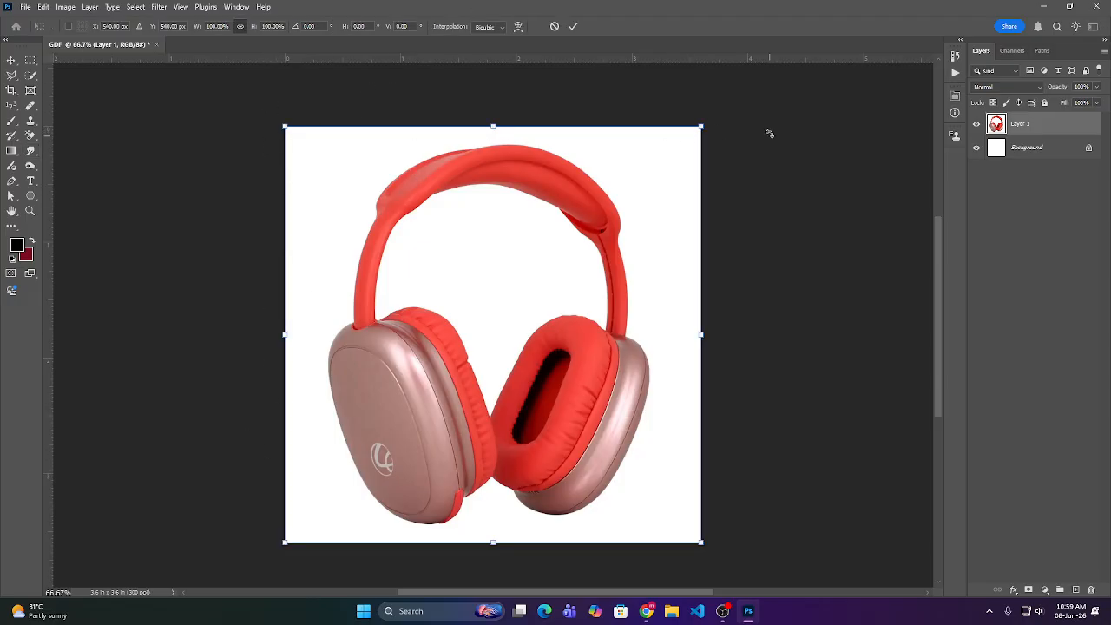
{"action": "key", "text": "shift+Up"}
{"action": "key", "text": "shift+Up"}
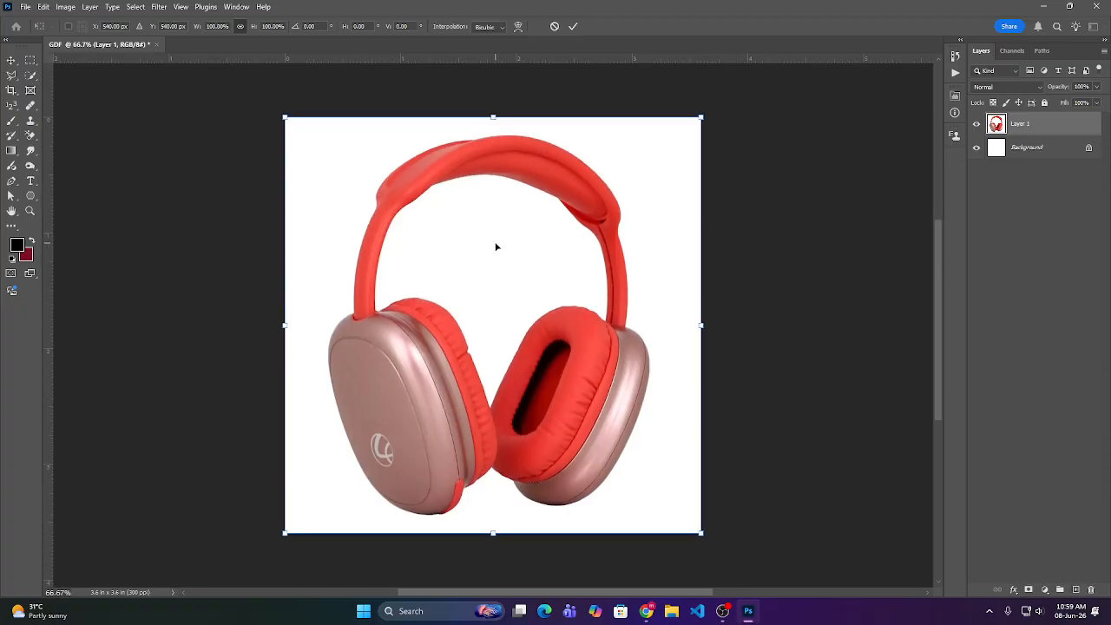
{"action": "scroll", "coordinate": [496, 248], "scroll_direction": "up", "scroll_amount": 1}
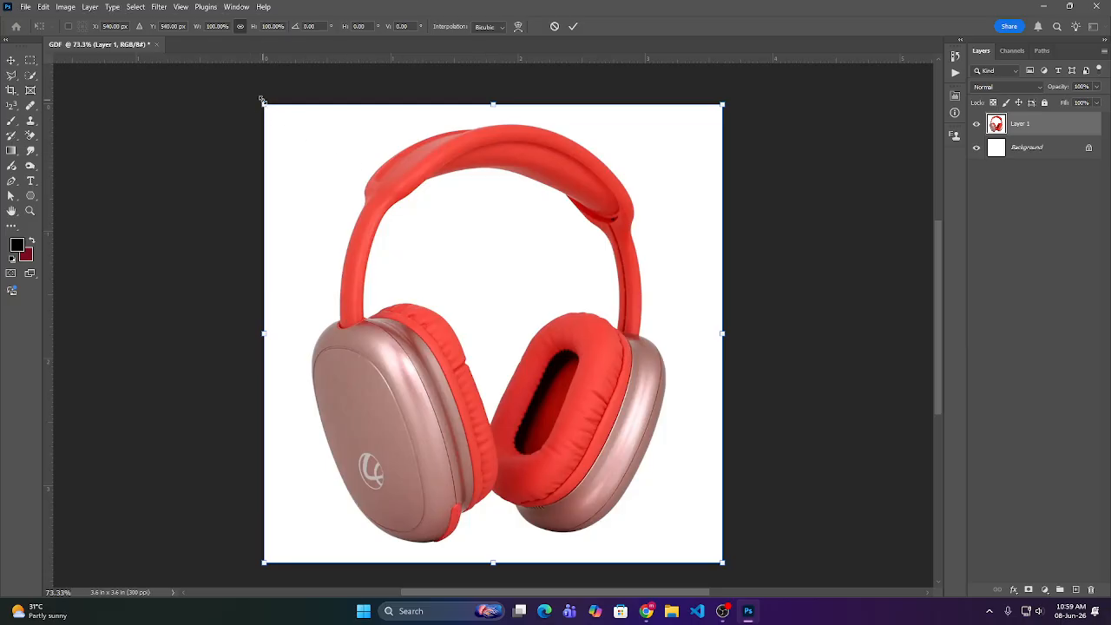
{"action": "left_click_drag", "start_coordinate": [263, 102], "coordinate": [269, 141]}
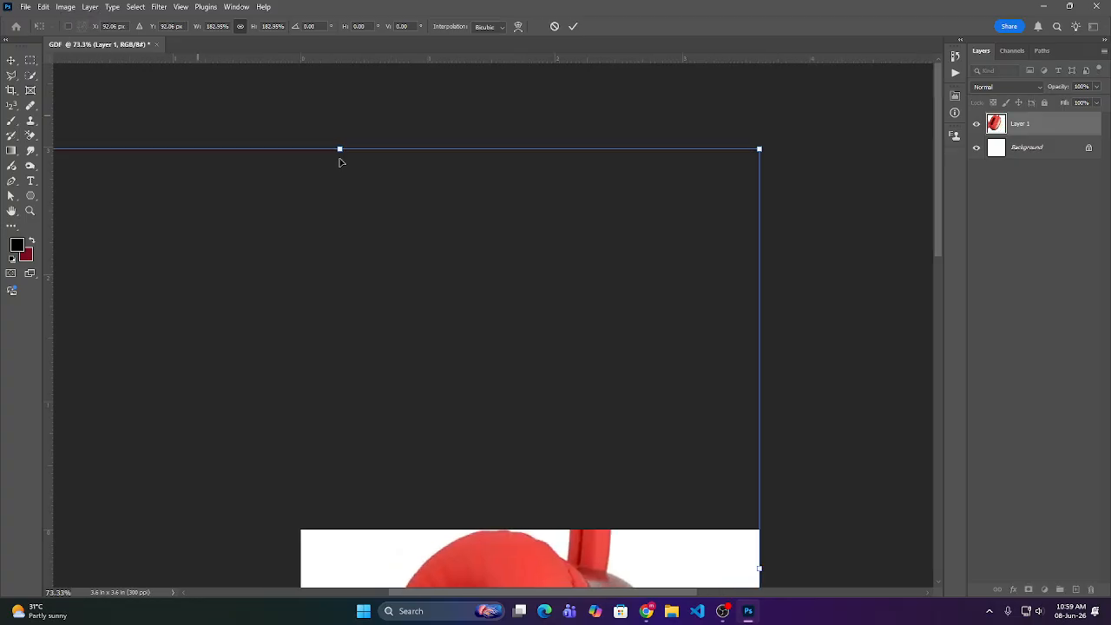
{"action": "scroll", "coordinate": [424, 179], "scroll_direction": "down", "scroll_amount": 10}
{"action": "left_click_drag", "start_coordinate": [434, 311], "coordinate": [578, 379]}
{"action": "left_click_drag", "start_coordinate": [516, 265], "coordinate": [519, 362]}
{"action": "scroll", "coordinate": [572, 243], "scroll_direction": "down", "scroll_amount": 5}
{"action": "scroll", "coordinate": [571, 236], "scroll_direction": "down", "scroll_amount": 4}
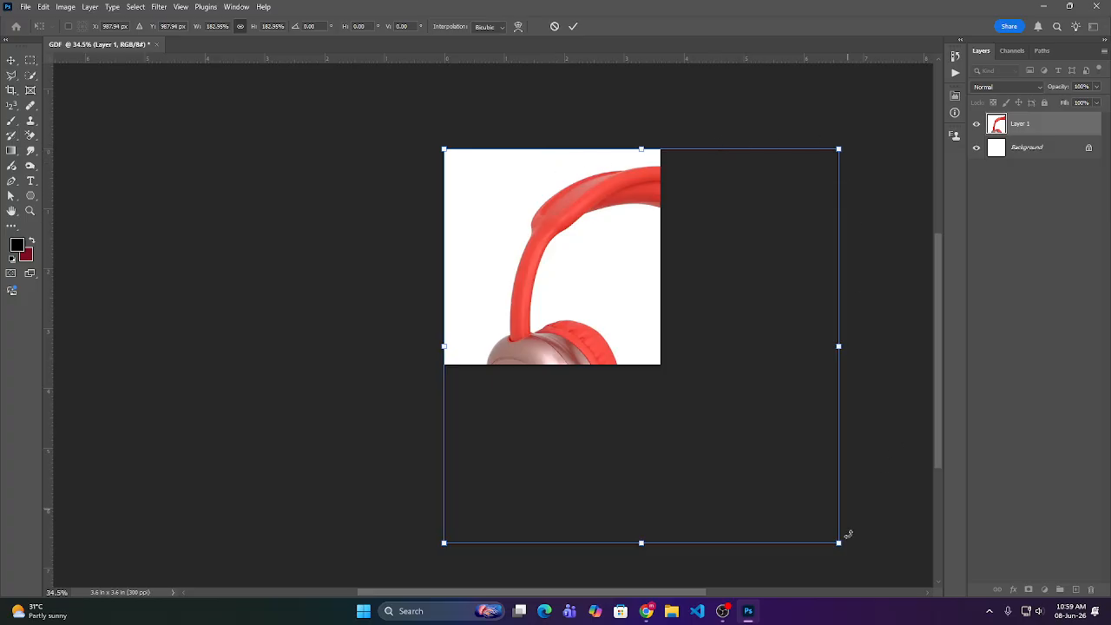
- Scale the oversized headphone layer down proportionally to about 100% so that it fits the canvas
{"action": "left_click_drag", "start_coordinate": [840, 544], "coordinate": [650, 376]}
{"action": "scroll", "coordinate": [547, 311], "scroll_direction": "up", "scroll_amount": 2}
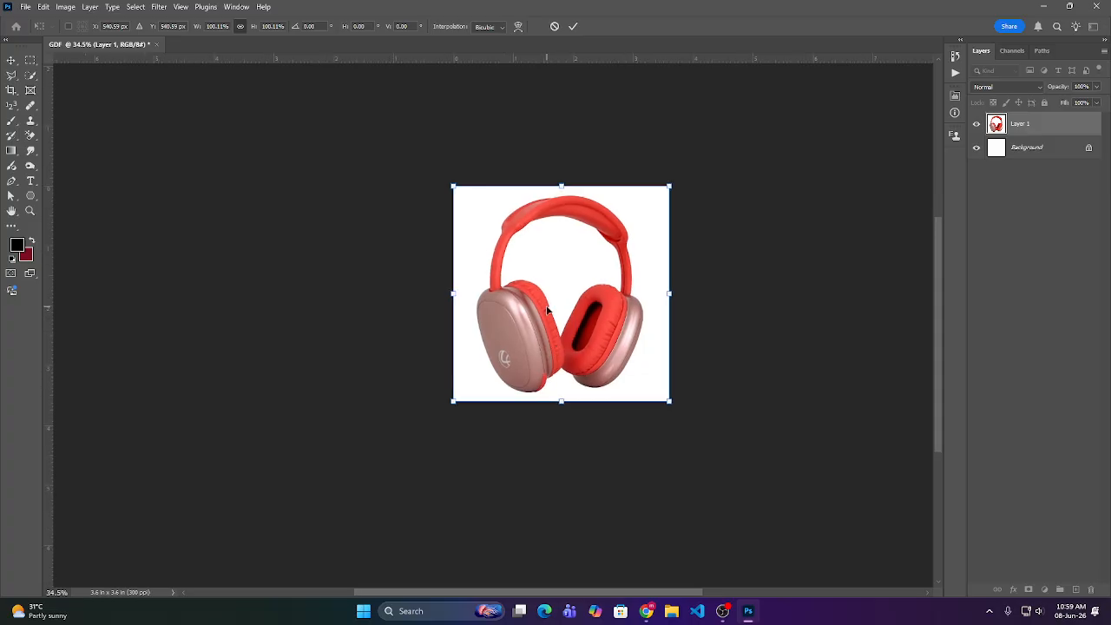
{"action": "scroll", "coordinate": [547, 310], "scroll_direction": "right", "scroll_amount": 3}
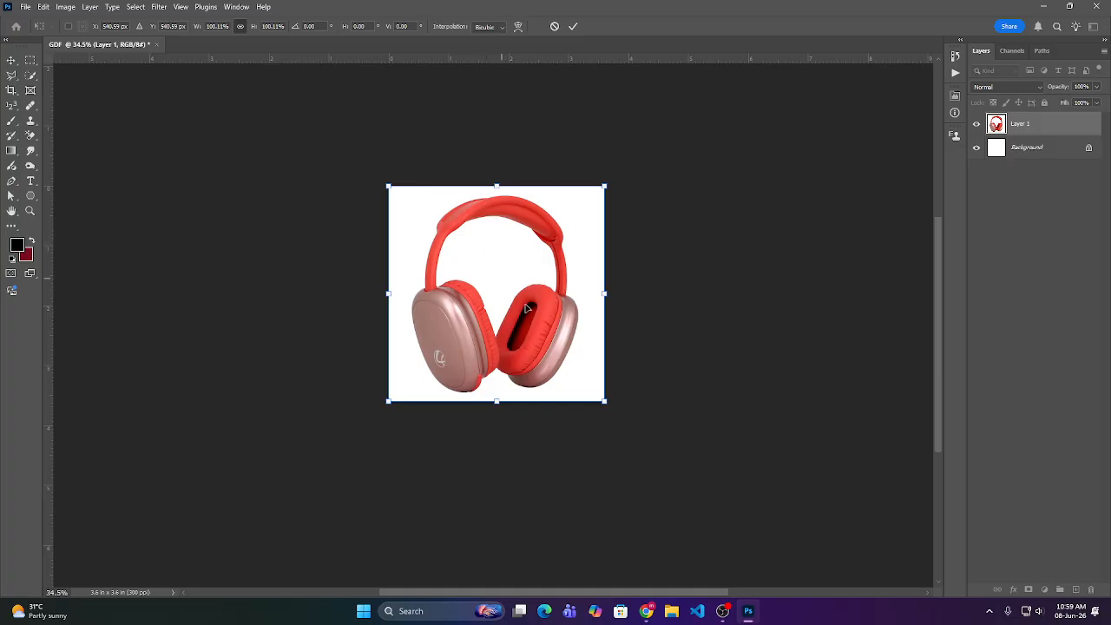
{"action": "scroll", "coordinate": [500, 244], "scroll_direction": "up", "scroll_amount": 1}
{"action": "scroll", "coordinate": [501, 244], "scroll_direction": "up", "scroll_amount": 2}
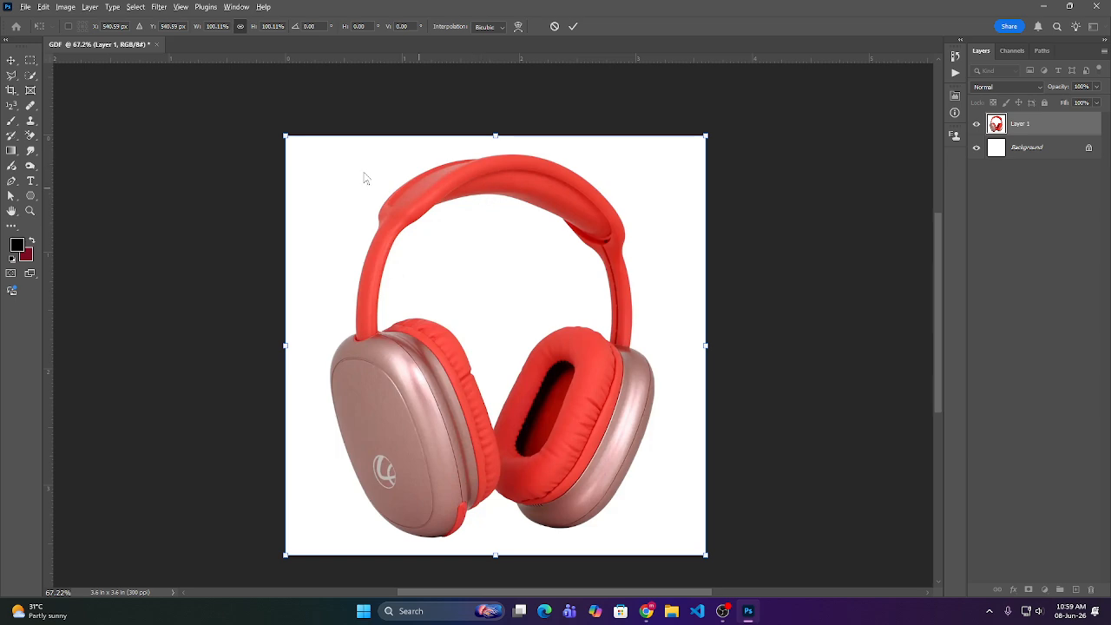
- Scale the headphone layer to about 80%, place it around X 540, Y 567 px, and confirm the transform
{"action": "left_click_drag", "start_coordinate": [286, 136], "coordinate": [340, 240]}
{"action": "left_click_drag", "start_coordinate": [504, 273], "coordinate": [459, 242]}
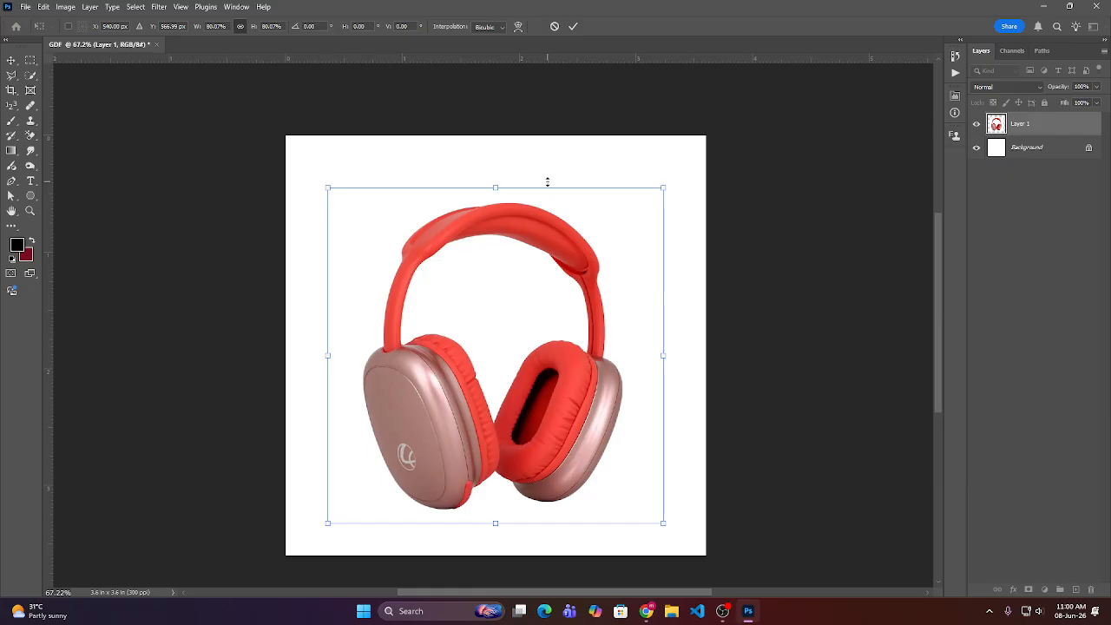
{"action": "key", "text": "r"}
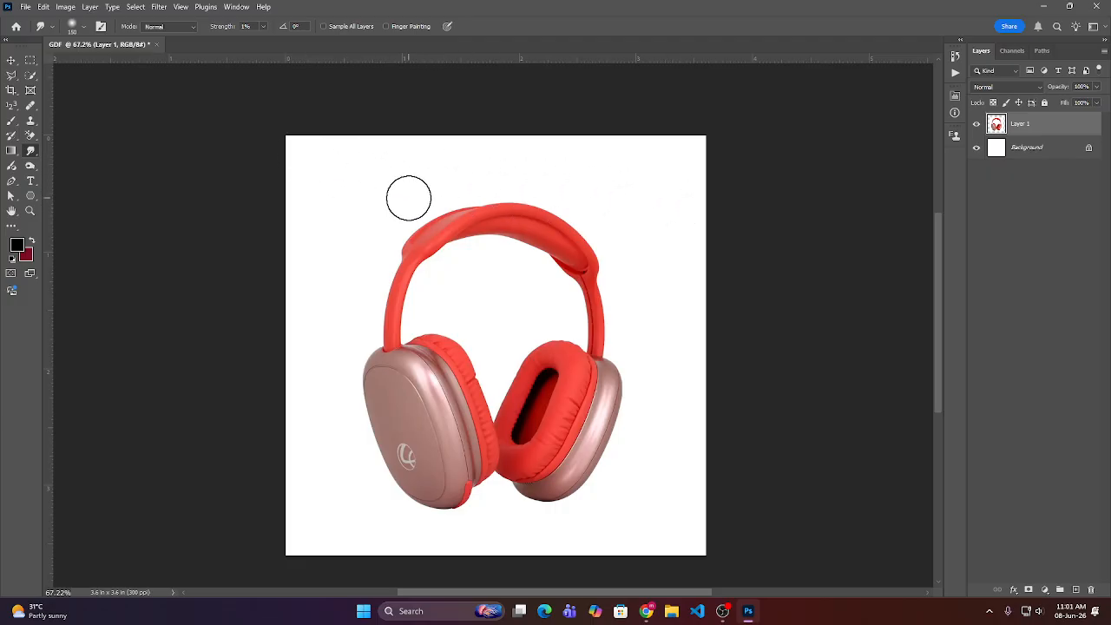
{"action": "key", "text": "t"}
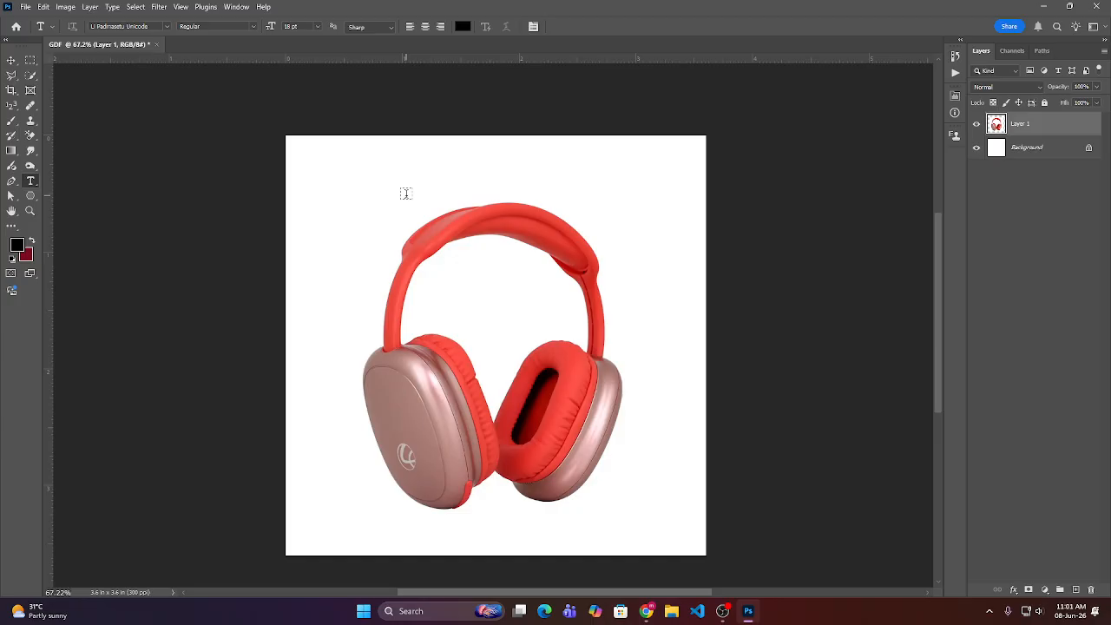
{"action": "left_click", "coordinate": [11, 63]}
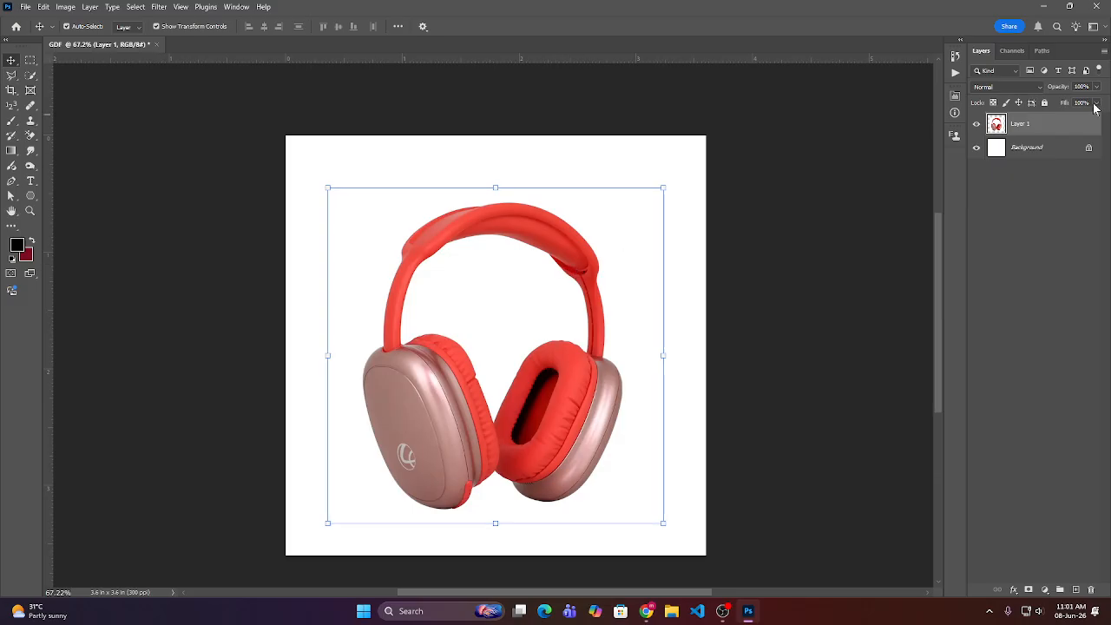
{"action": "left_click", "coordinate": [11, 74]}
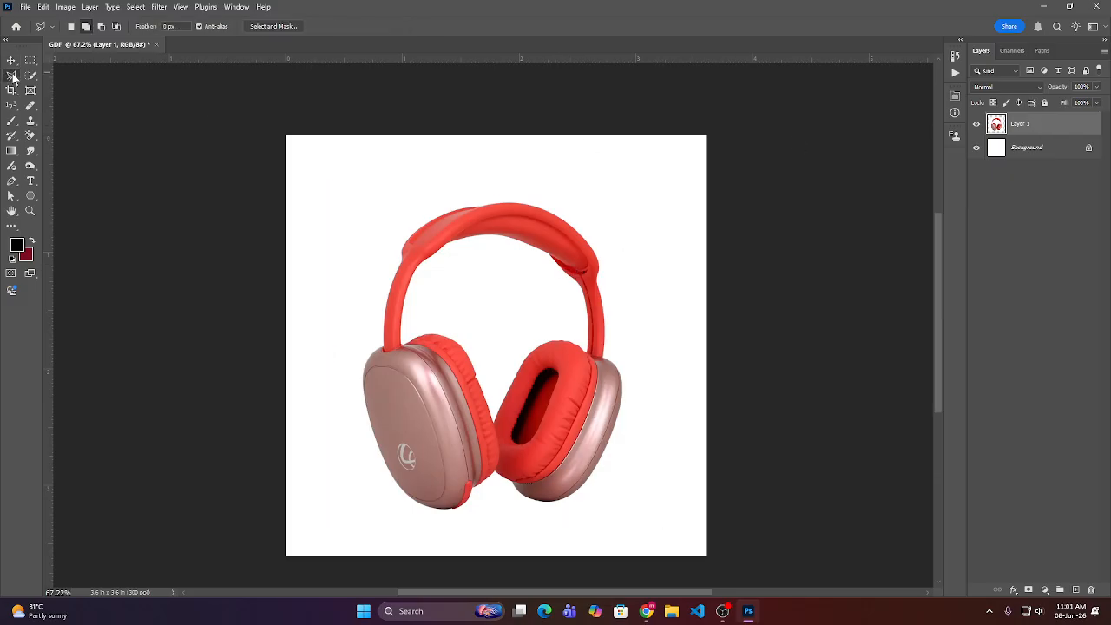
- Start Free Transform on the headphone layer and leave it again
{"action": "left_click", "coordinate": [44, 7]}
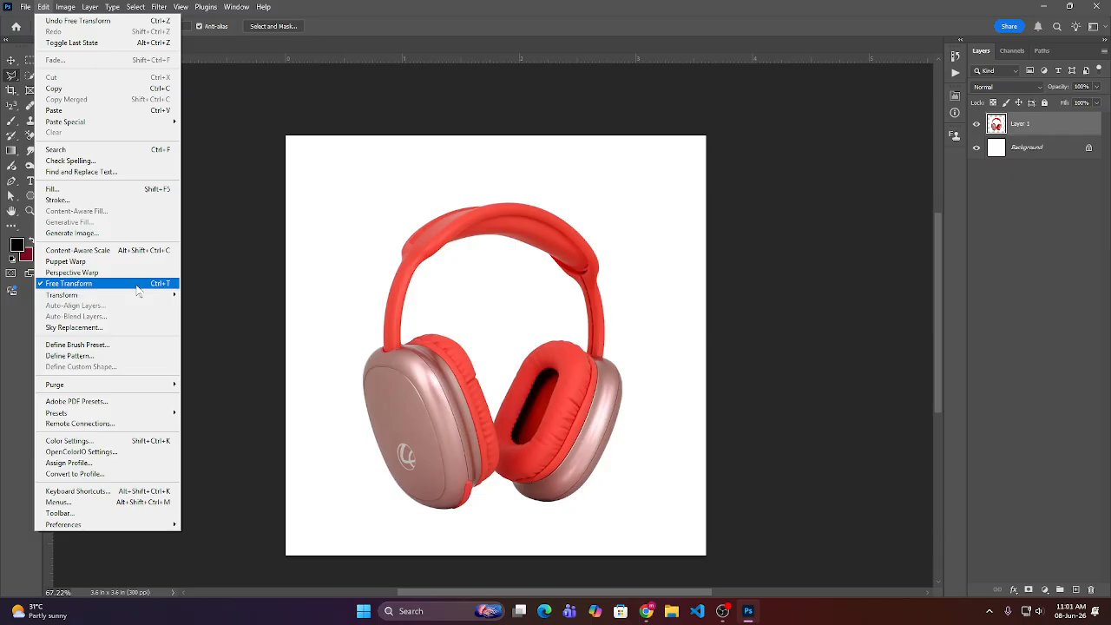
{"action": "left_click", "coordinate": [69, 283]}
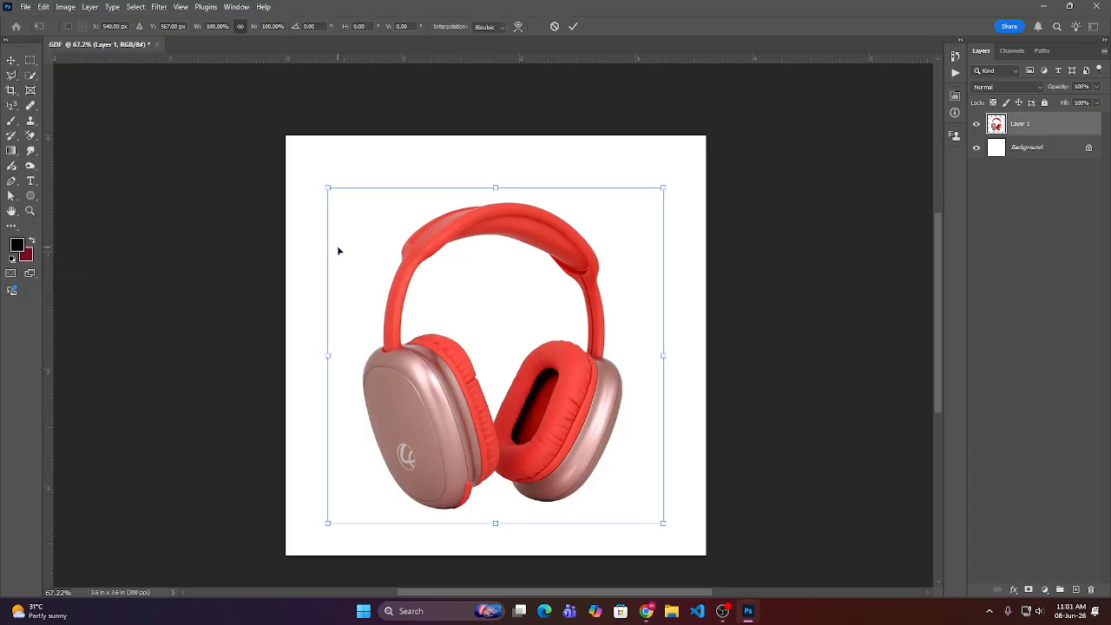
{"action": "key", "text": "Return"}
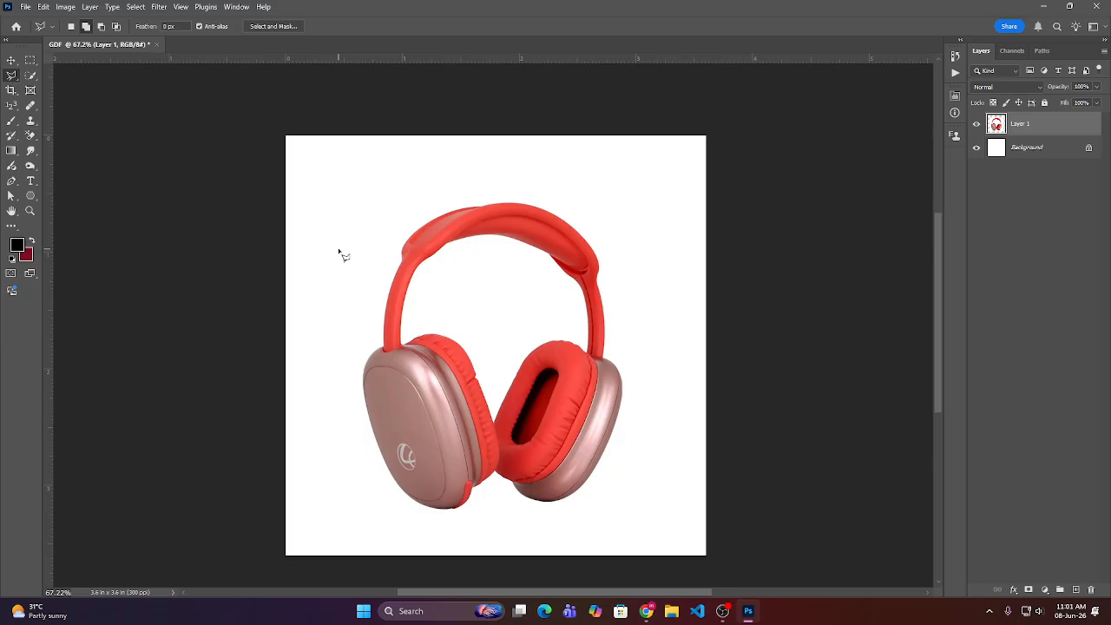
- Activate the Move tool, watch part of its quick video about transforming selections, and close the video
{"action": "left_click", "coordinate": [9, 60]}
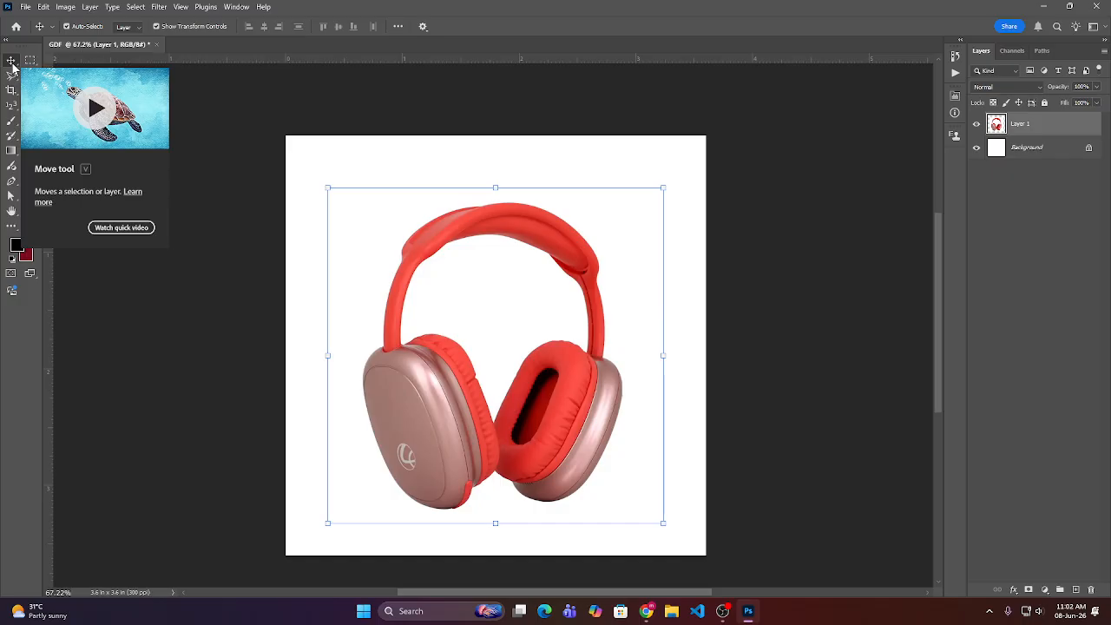
{"action": "left_click", "coordinate": [93, 109]}
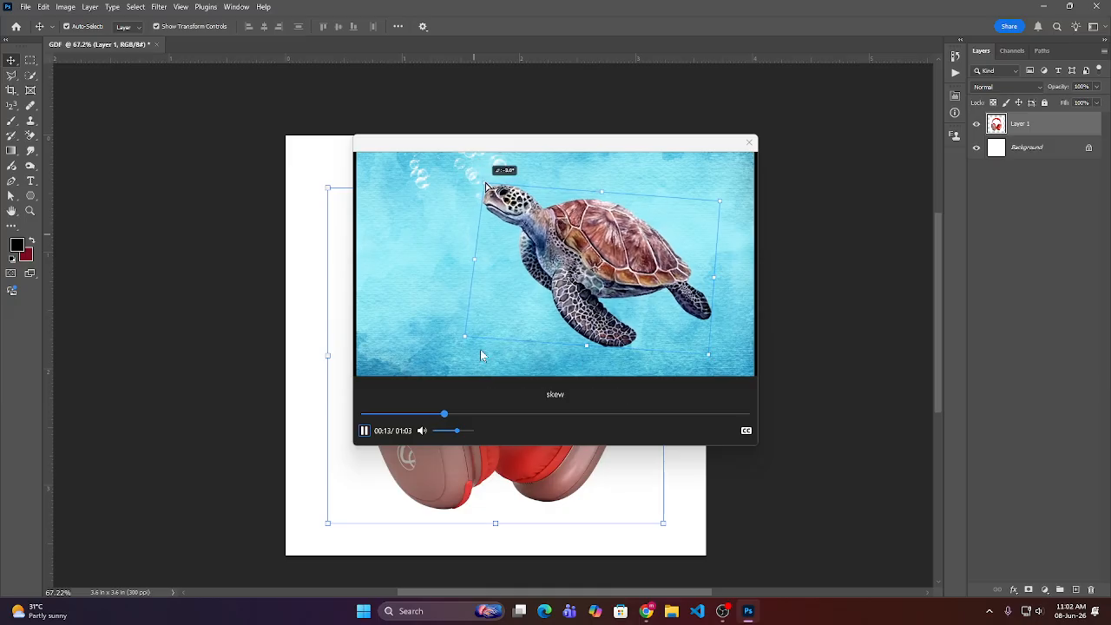
{"action": "left_click", "coordinate": [364, 431]}
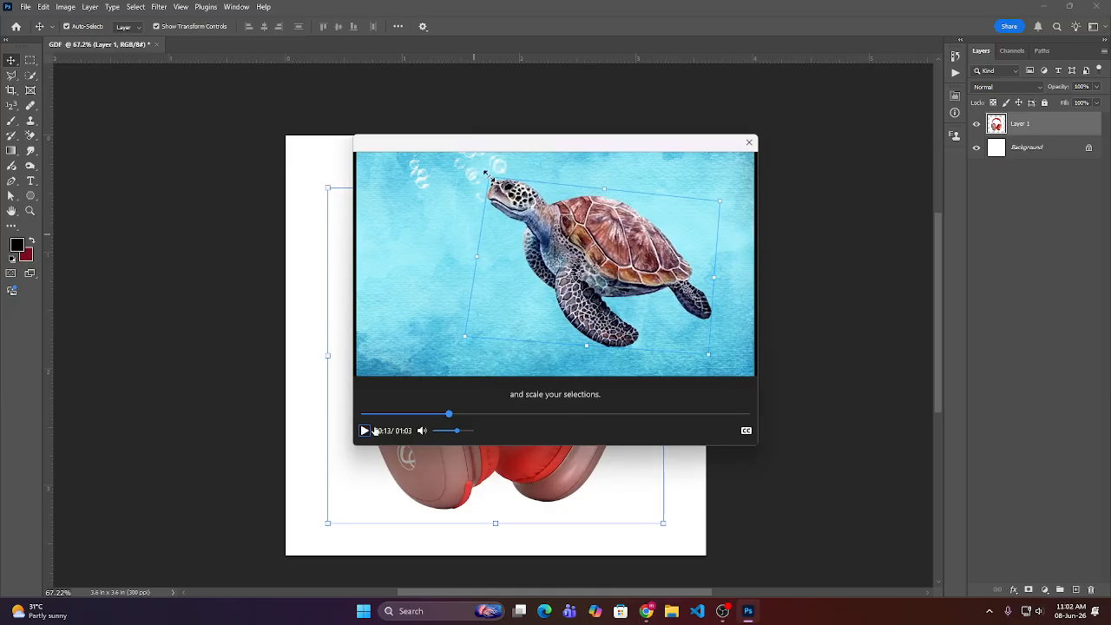
{"action": "left_click", "coordinate": [749, 143]}
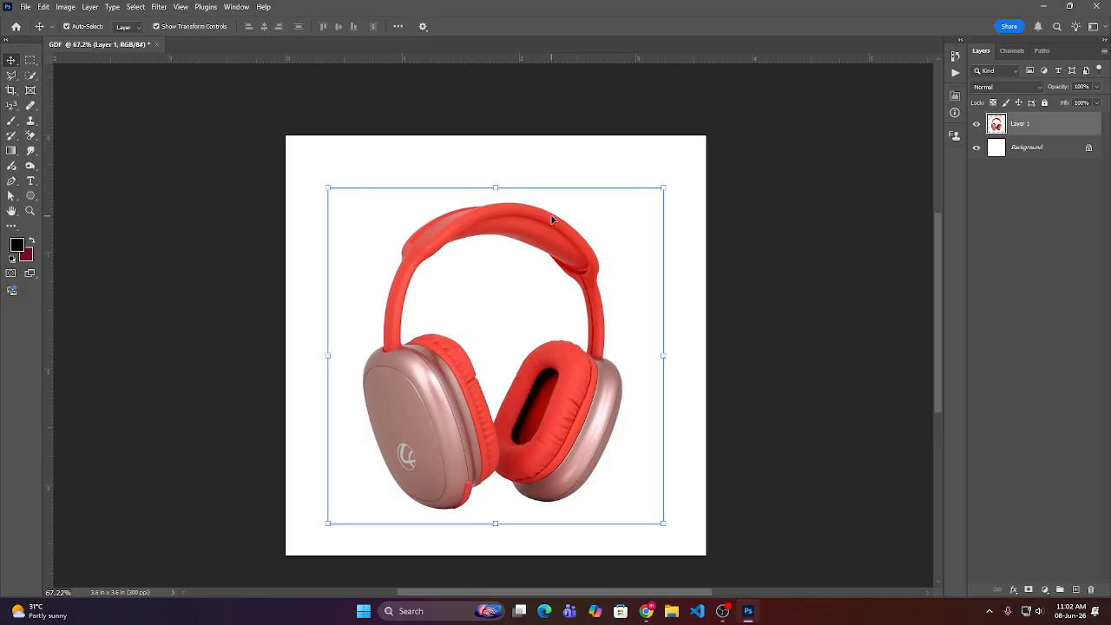
- Reposition the headphone layer with the Move tool towards the canvas's lower area, turning off Show Transform Controls along the way
{"action": "left_click_drag", "start_coordinate": [524, 228], "coordinate": [500, 195]}
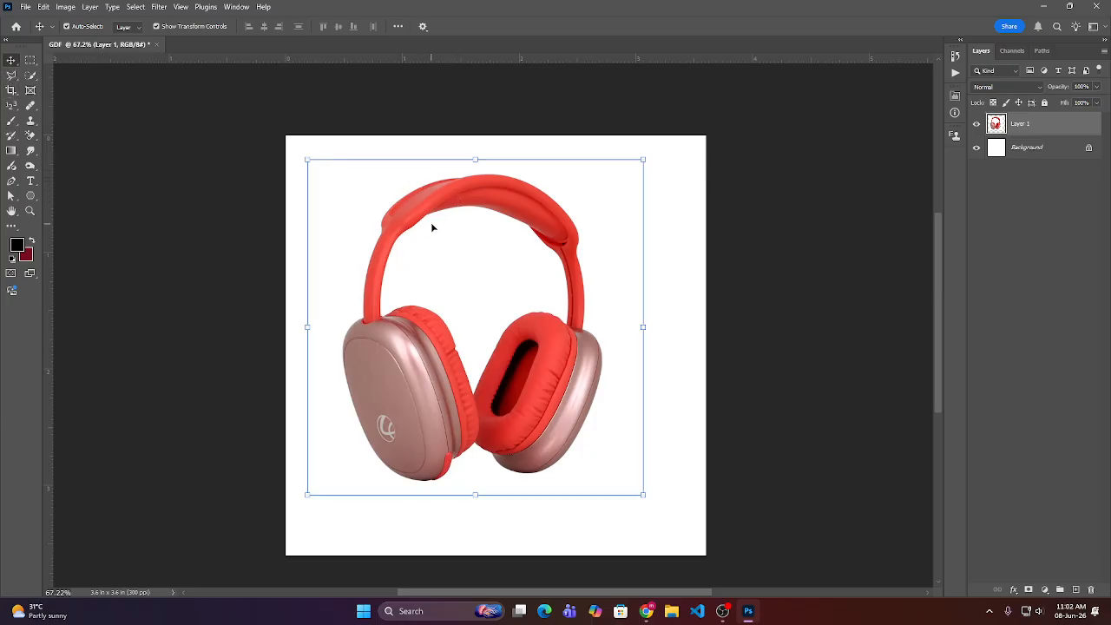
{"action": "left_click_drag", "start_coordinate": [432, 220], "coordinate": [457, 225]}
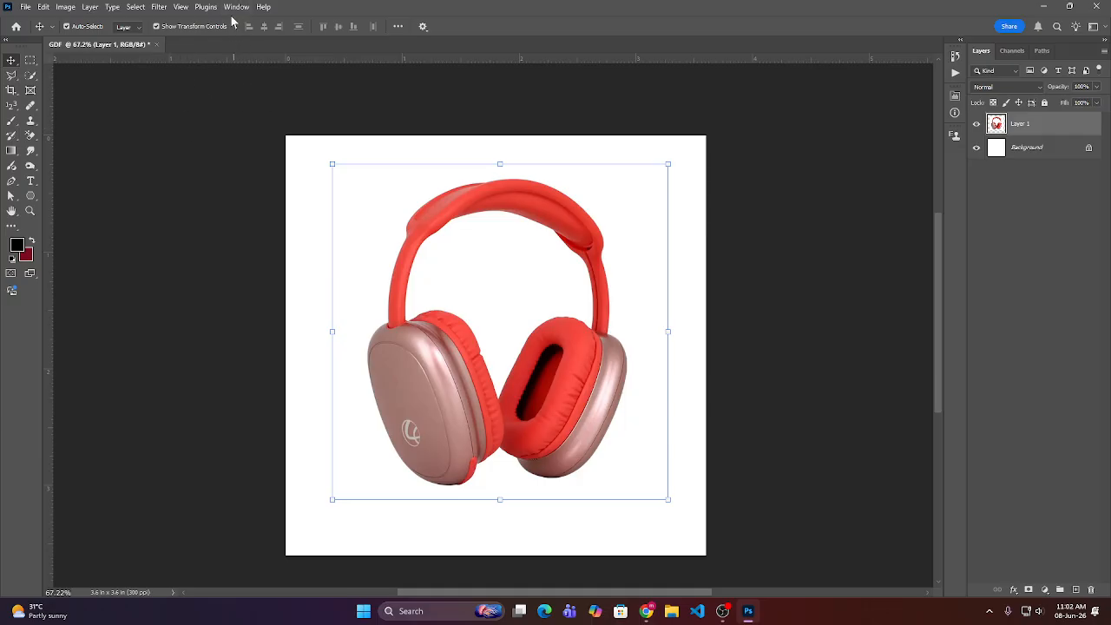
{"action": "left_click", "coordinate": [155, 26]}
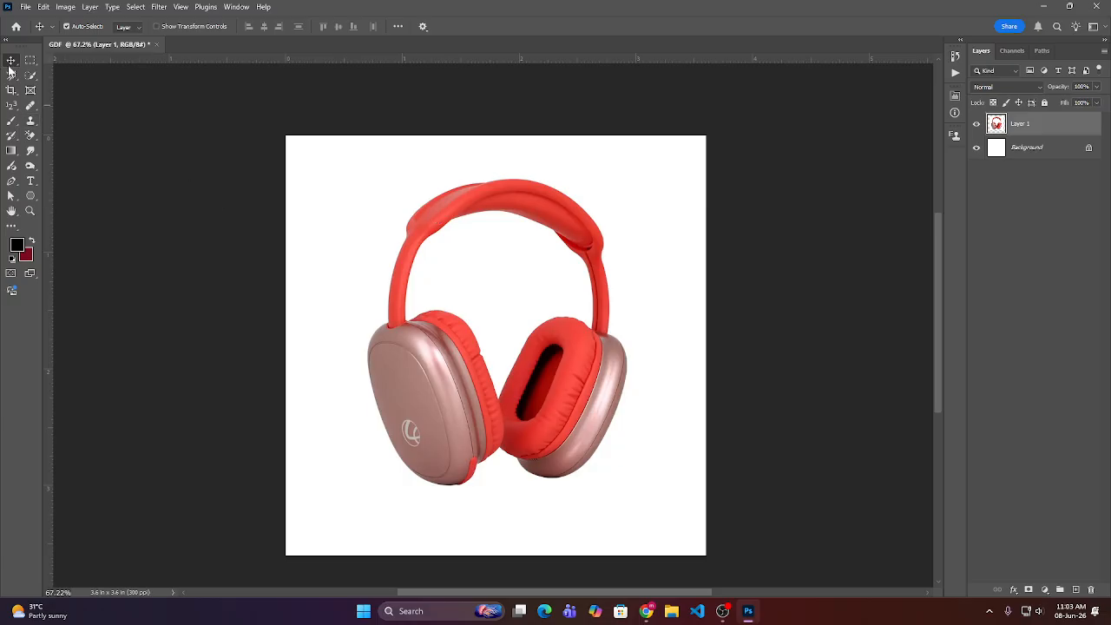
{"action": "left_click_drag", "start_coordinate": [508, 203], "coordinate": [521, 220]}
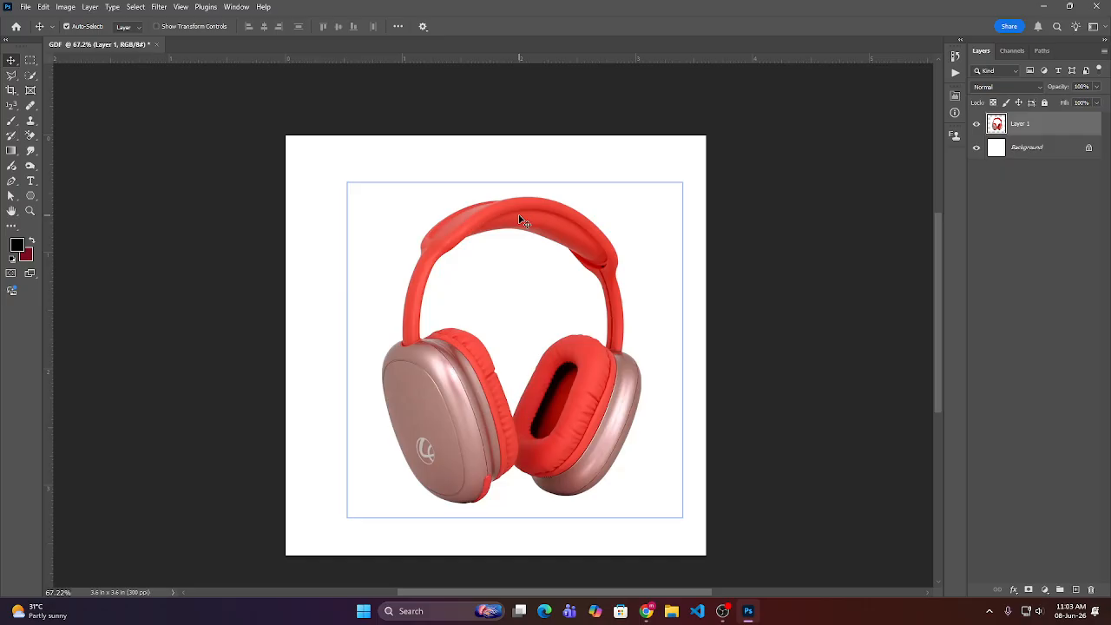
{"action": "left_click_drag", "start_coordinate": [571, 227], "coordinate": [561, 257]}
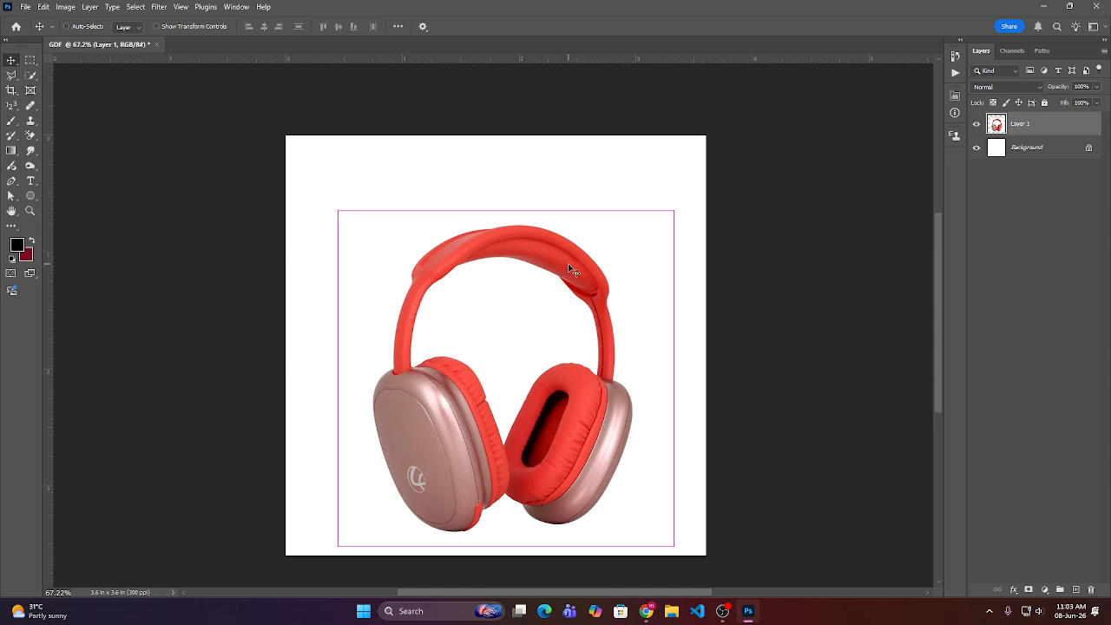
- Enter and confirm Free Transform on the headphone layer, and move the layer towards the canvas's left edge
{"action": "key", "text": "ctrl+t"}
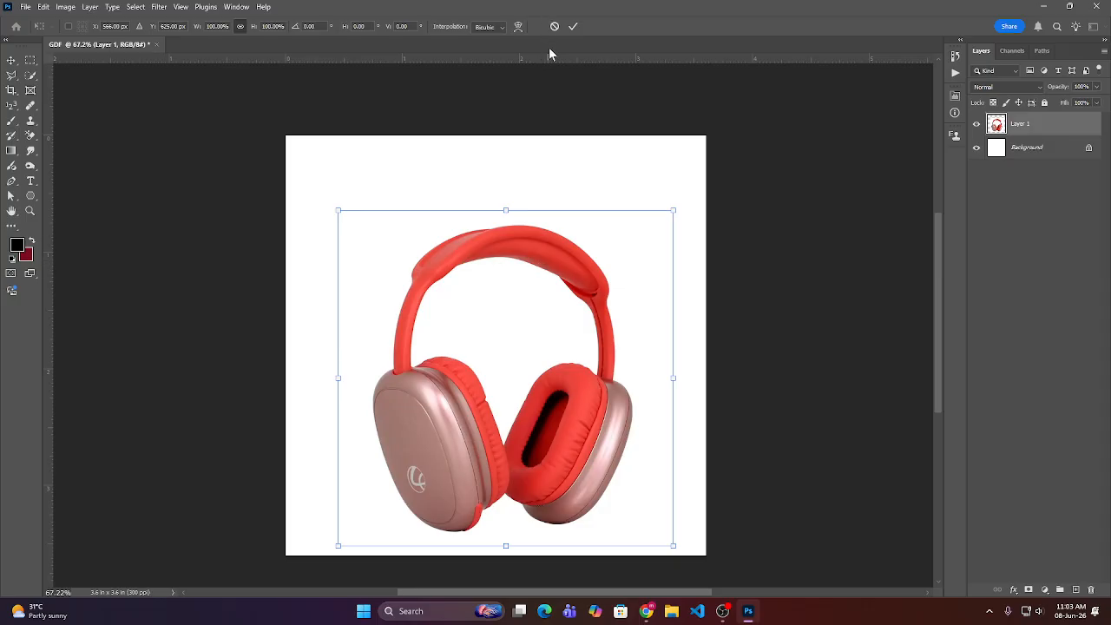
{"action": "key", "text": "Return"}
{"action": "mouse_move", "coordinate": [430, 251]}
{"action": "left_mouse_down"}
{"action": "mouse_move", "coordinate": [464, 263]}
{"action": "mouse_move", "coordinate": [397, 199]}
{"action": "mouse_move", "coordinate": [420, 244]}
{"action": "left_mouse_up"}
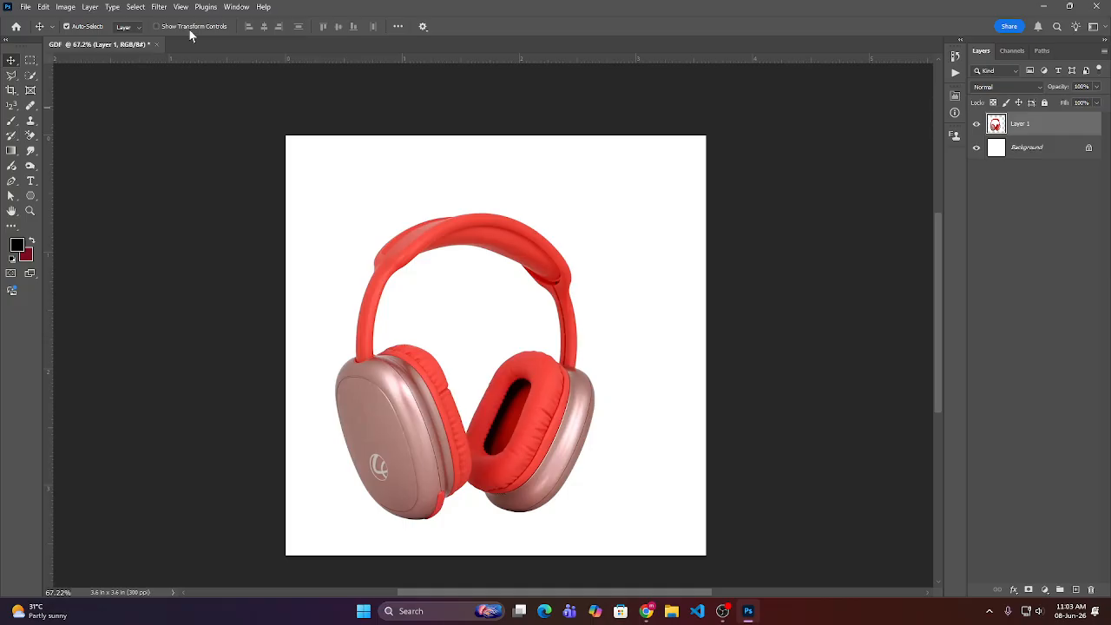
- Turn on Show Transform Controls and move the headphone layer to the centre of the canvas
{"action": "left_click", "coordinate": [157, 27]}
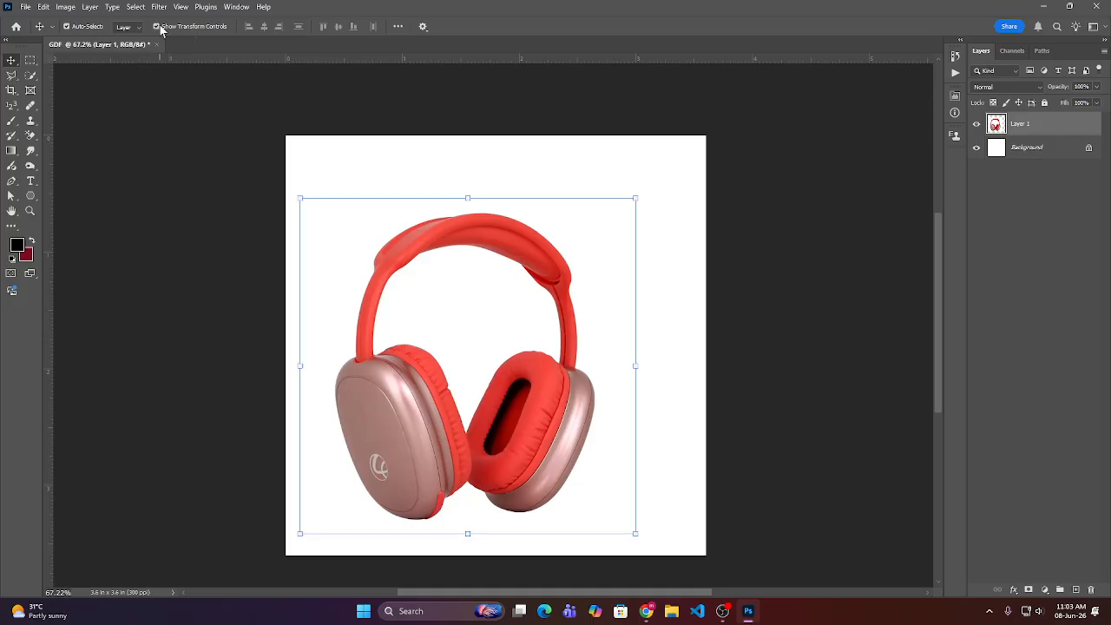
{"action": "left_click_drag", "start_coordinate": [428, 238], "coordinate": [443, 237]}
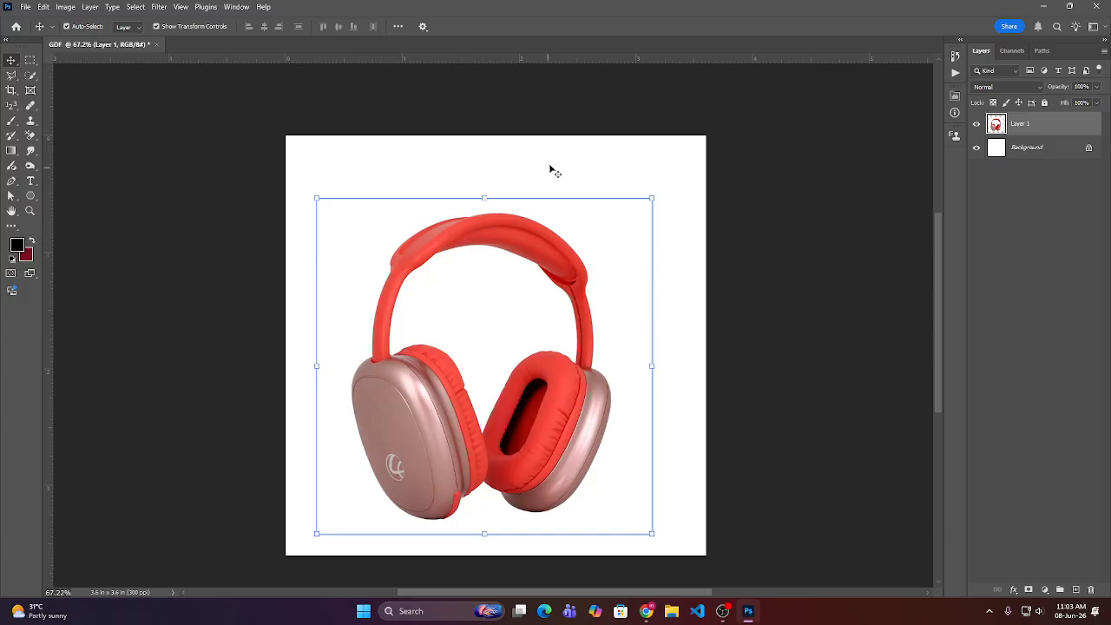
{"action": "left_click_drag", "start_coordinate": [456, 245], "coordinate": [467, 225]}
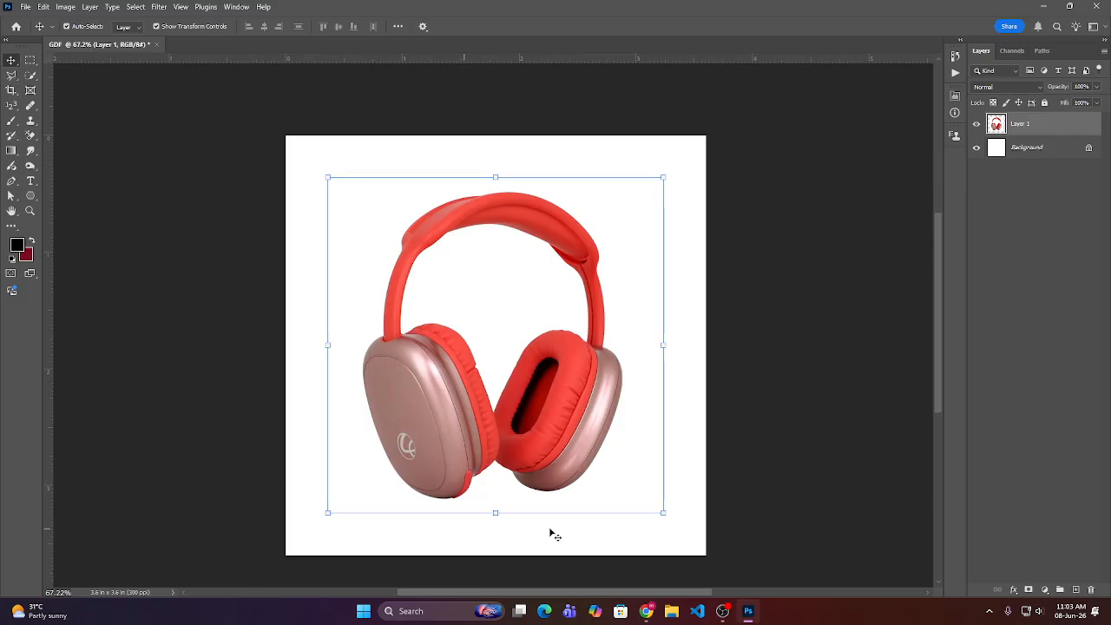
- Scale the headphone layer down slightly from its upper-right corner, confirm it, and undo a further corner resize
{"action": "left_click_drag", "start_coordinate": [663, 177], "coordinate": [653, 206]}
{"action": "key", "text": "Return"}
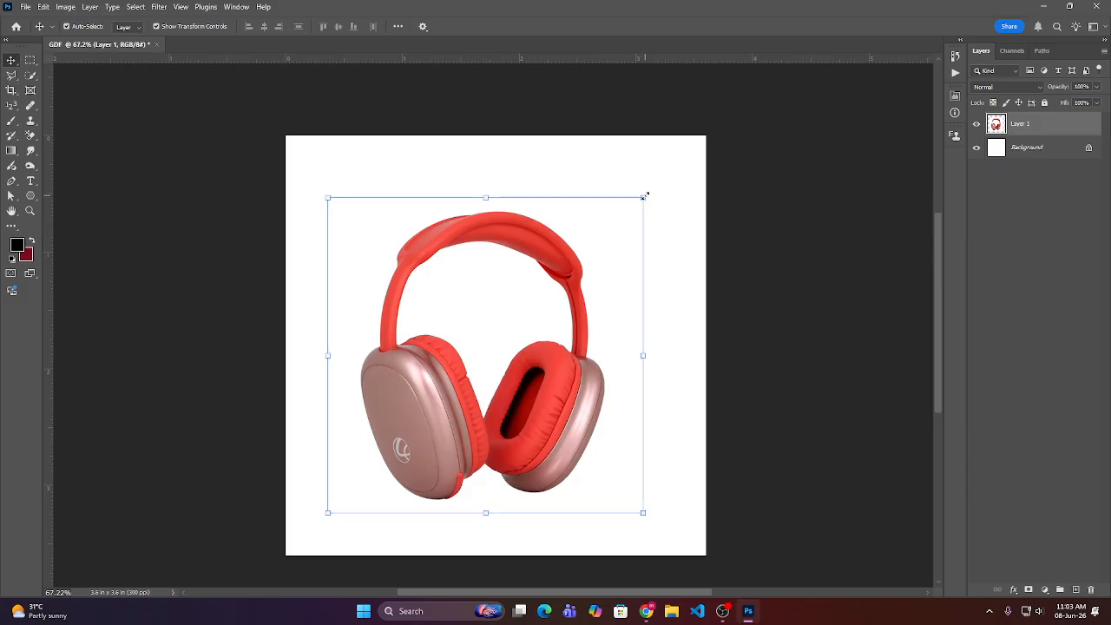
{"action": "left_click_drag", "start_coordinate": [643, 197], "coordinate": [653, 229]}
{"action": "key", "text": "ctrl+z"}
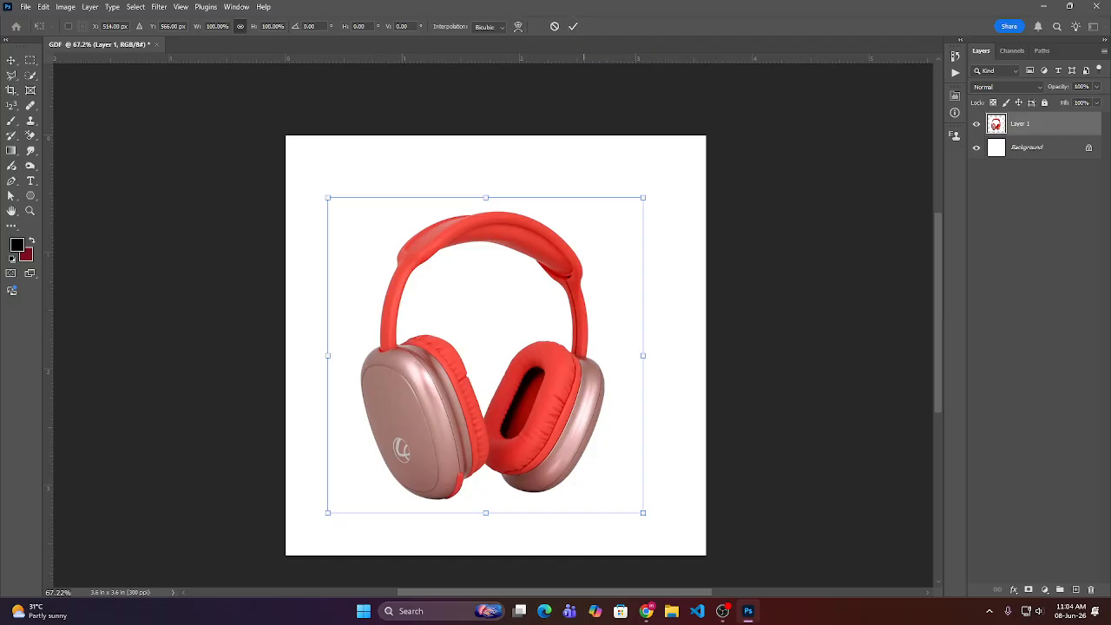
- Keep width and height linked and scale the headphone layer down to about 92% from its upper edge
{"action": "left_click", "coordinate": [242, 27]}
{"action": "left_click", "coordinate": [242, 26]}
{"action": "left_click_drag", "start_coordinate": [486, 198], "coordinate": [511, 224]}
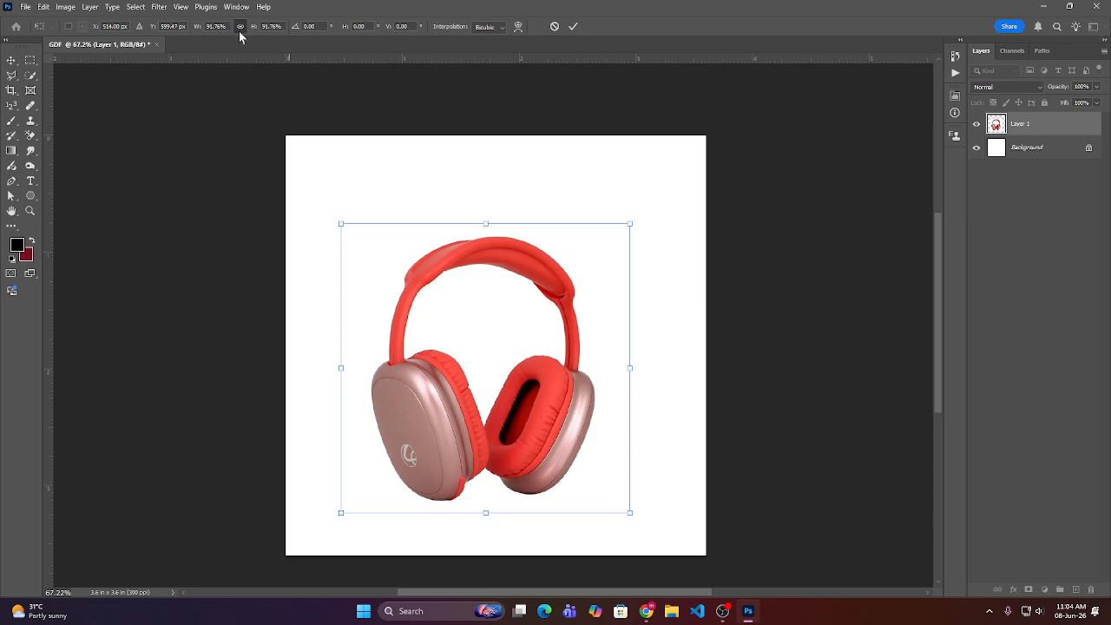
- Unlink width and height, squash the headphone layer's height to about 64%, and rescale the layer proportionally to about 80%
{"action": "left_click_drag", "start_coordinate": [487, 219], "coordinate": [521, 307]}
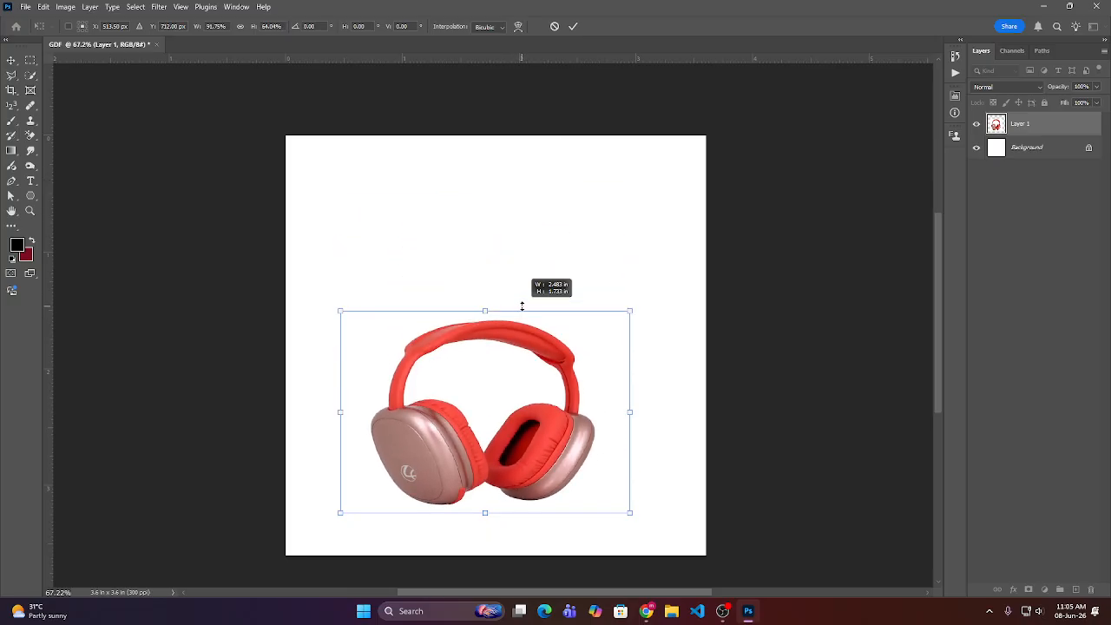
{"action": "left_click_drag", "start_coordinate": [522, 307], "coordinate": [526, 255]}
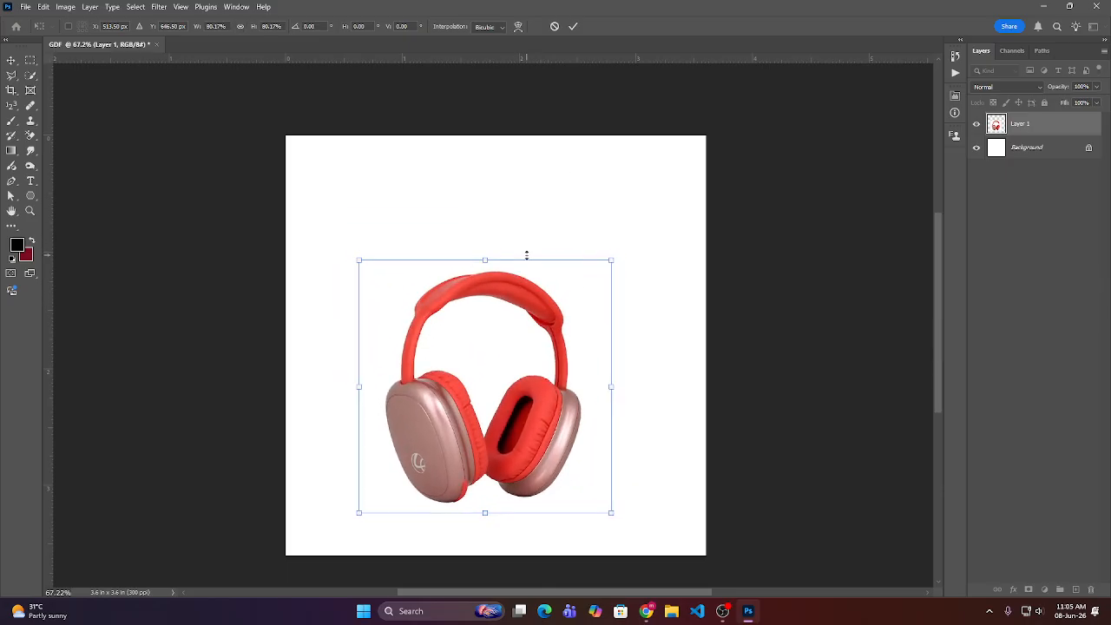
- Scale the headphone layer up proportionally from its top edge with width and height linked, and apply the transform
{"action": "left_click", "coordinate": [240, 27]}
{"action": "left_click_drag", "start_coordinate": [485, 259], "coordinate": [481, 203]}
{"action": "key", "text": "Return"}
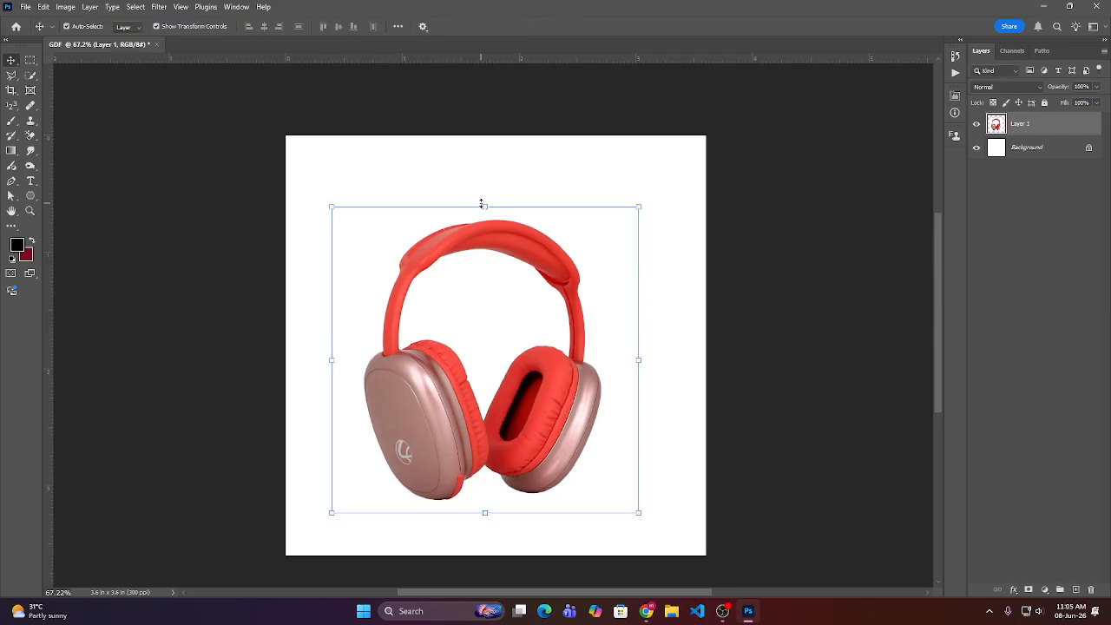
- Use the Zoom tool with Scrubby Zoom to magnify the headphone to 200%, reduce it to about 19.5%, and magnify it to 200% again
{"action": "scroll", "coordinate": [484, 208], "scroll_direction": "down", "scroll_amount": 2}
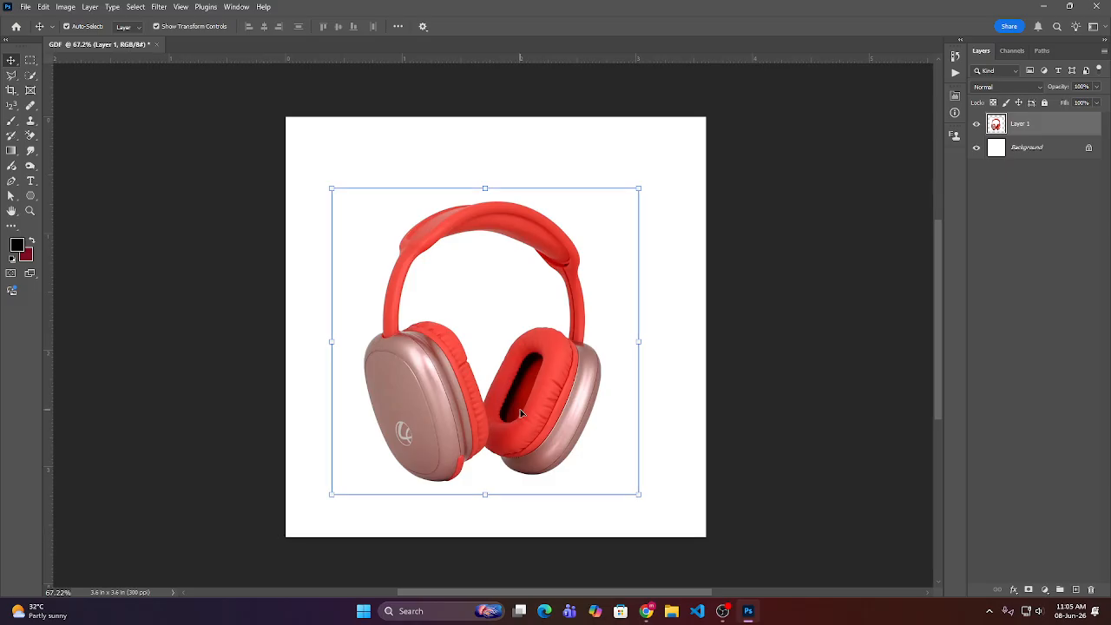
{"action": "left_click", "coordinate": [30, 212]}
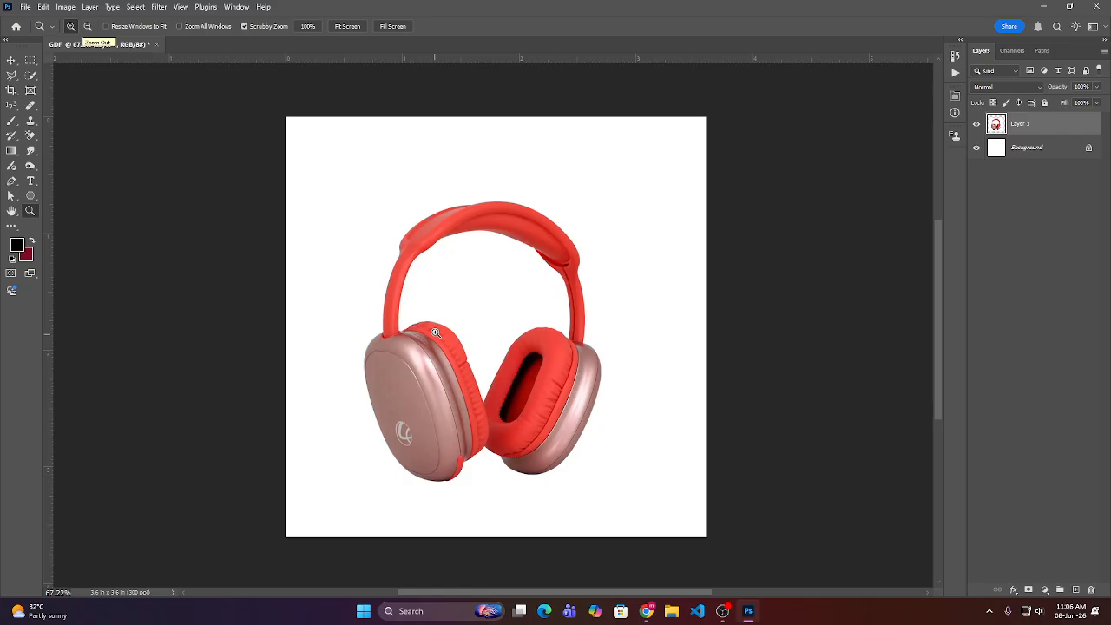
{"action": "left_click", "coordinate": [488, 318]}
{"action": "left_click", "coordinate": [488, 318]}
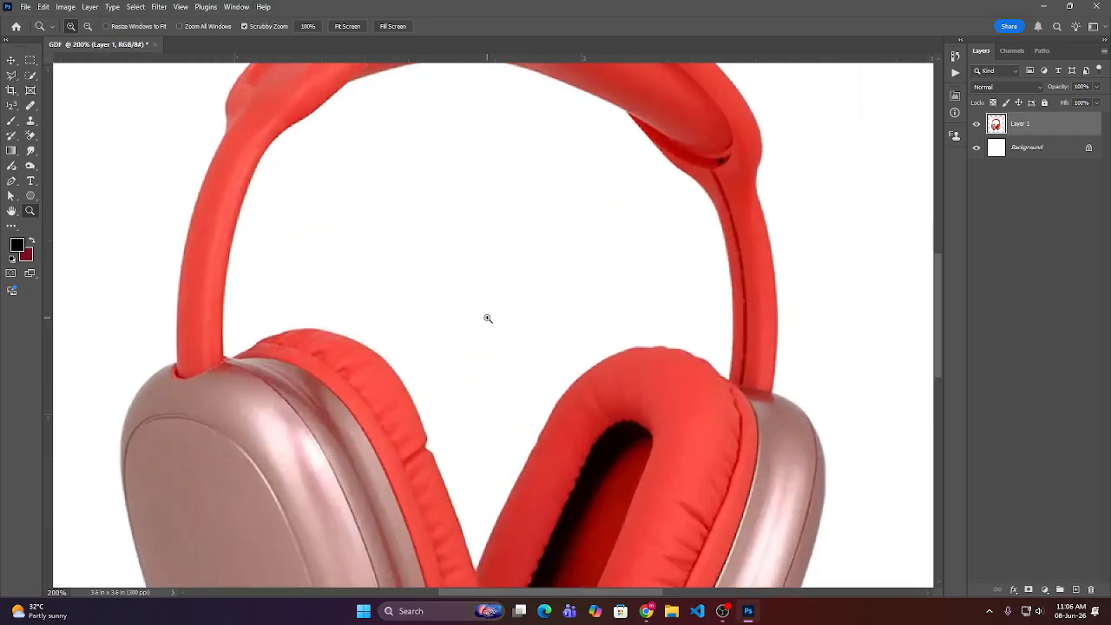
{"action": "left_click_drag", "start_coordinate": [486, 316], "coordinate": [413, 313]}
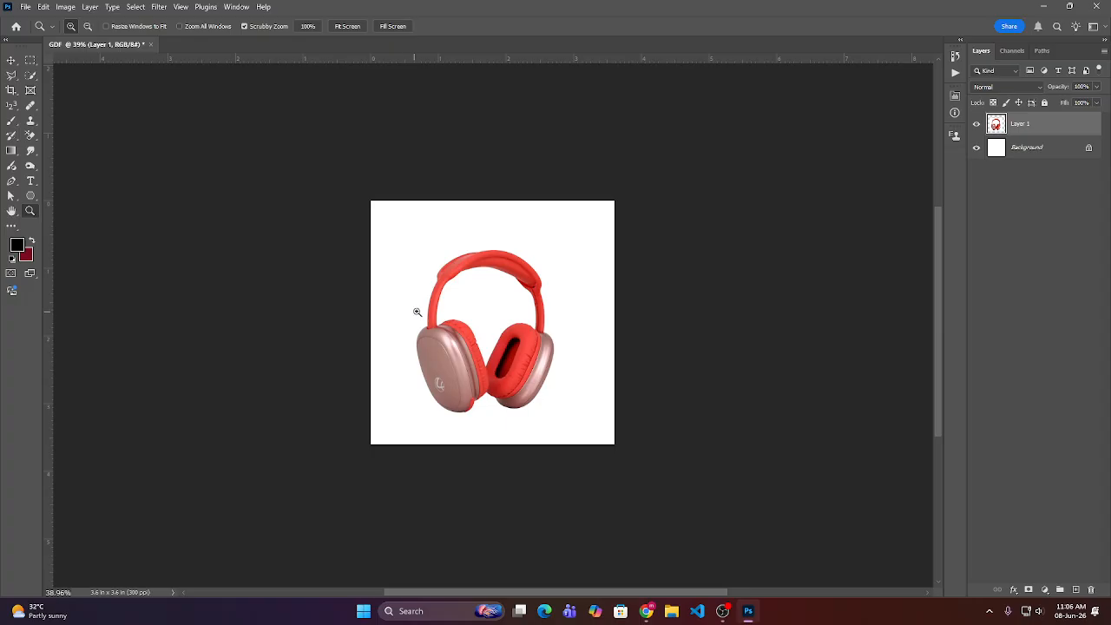
{"action": "left_click_drag", "start_coordinate": [482, 318], "coordinate": [449, 318]}
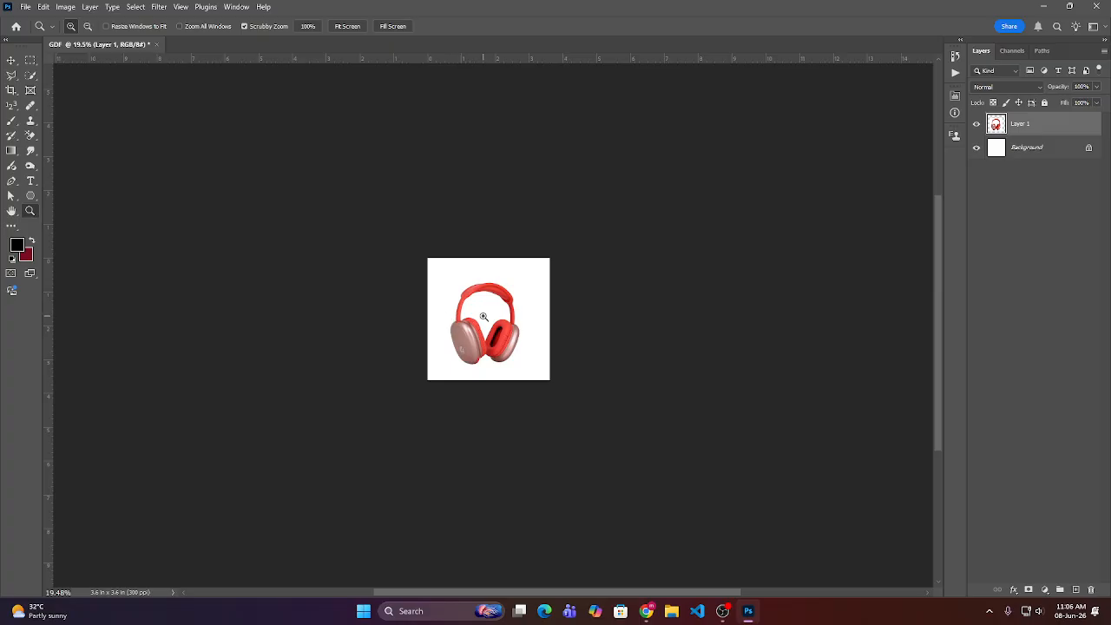
{"action": "left_click_drag", "start_coordinate": [483, 317], "coordinate": [251, 220]}
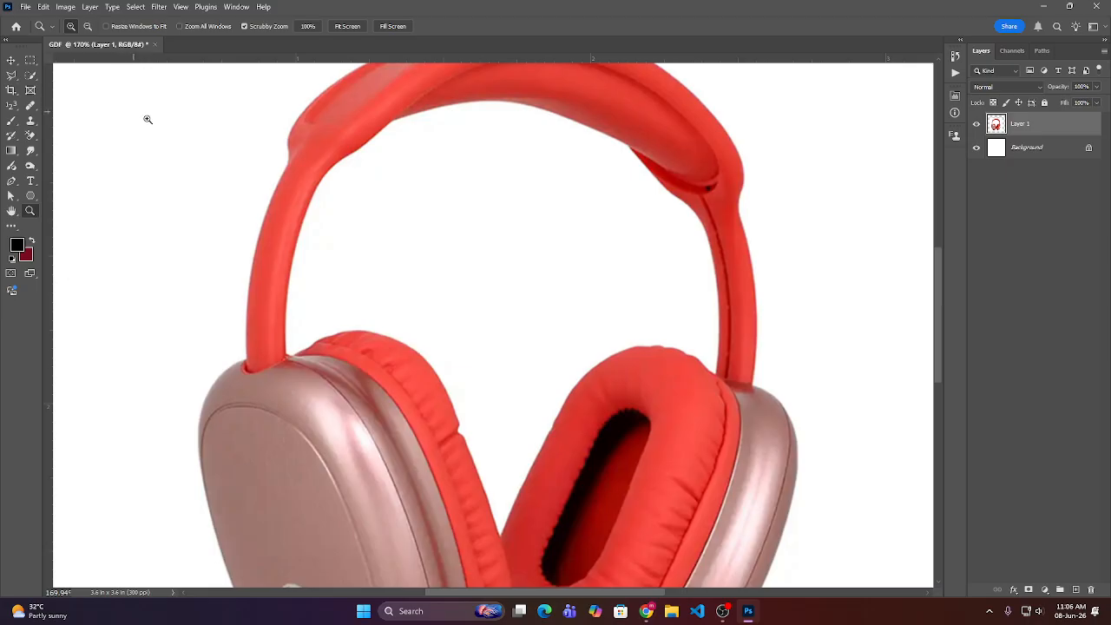
{"action": "left_click_drag", "start_coordinate": [511, 292], "coordinate": [513, 320]}
{"action": "left_click", "coordinate": [513, 319]}
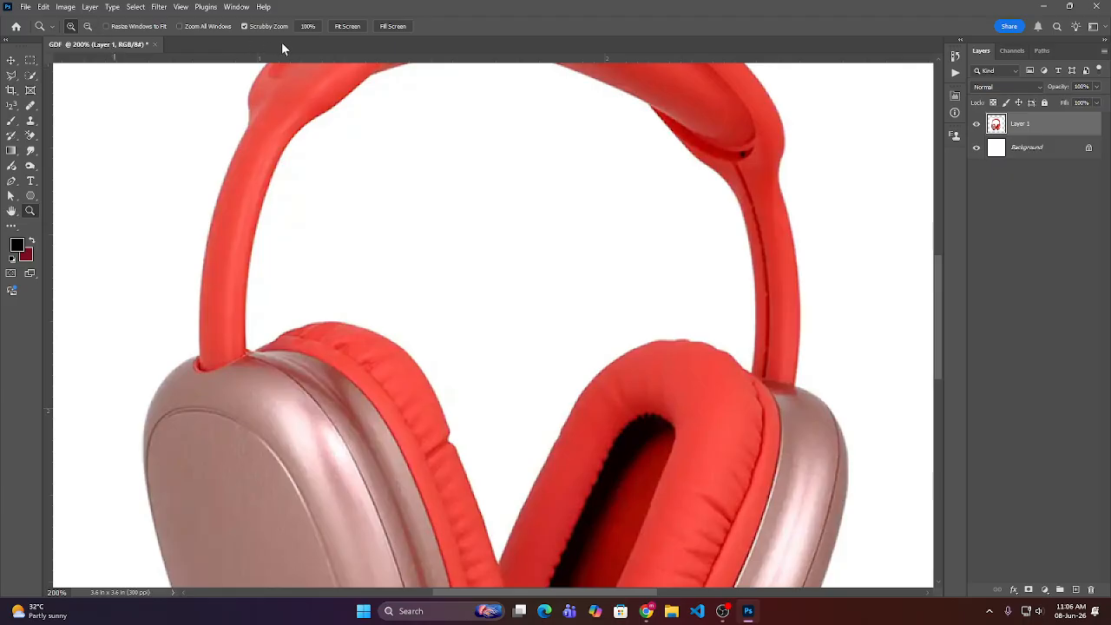
- View the document at 100%, fit the whole canvas on screen, and make it fill the screen
{"action": "left_click", "coordinate": [306, 29]}
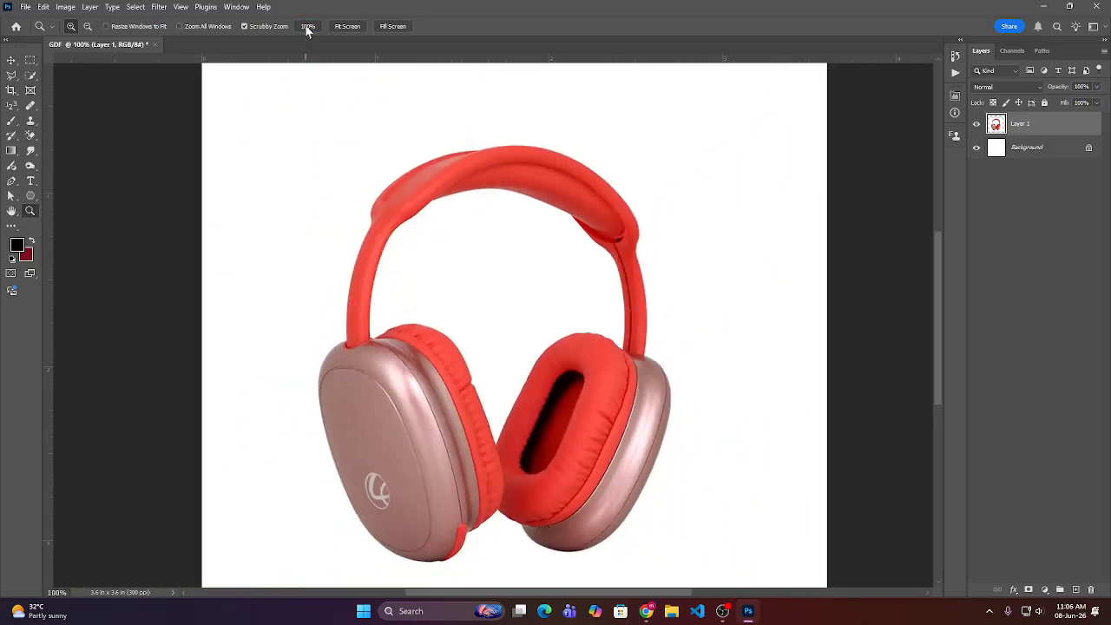
{"action": "left_click", "coordinate": [340, 29]}
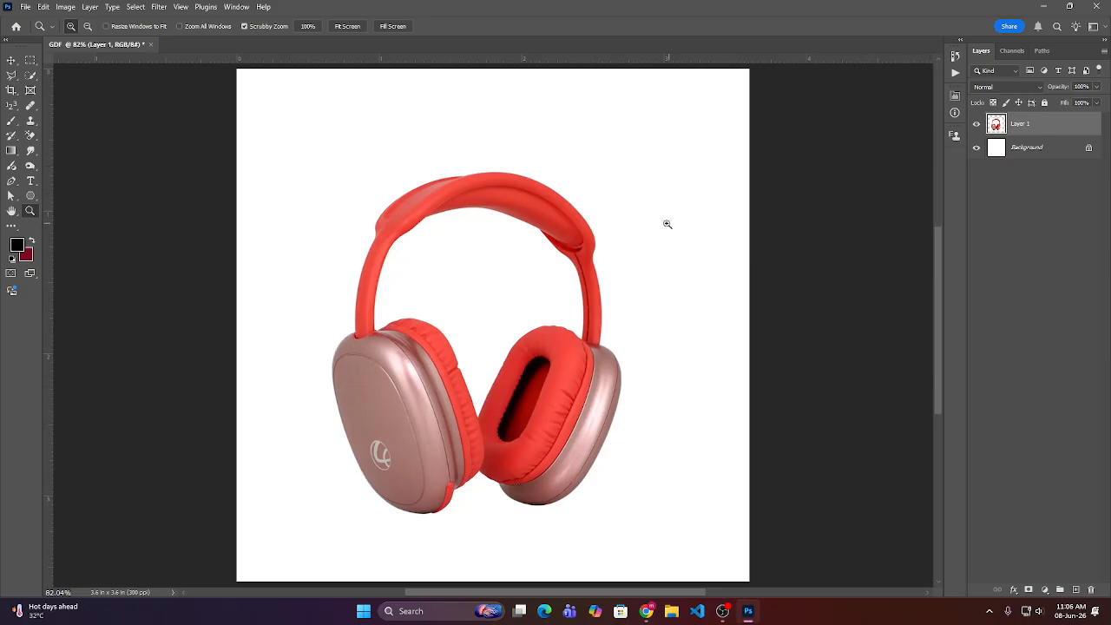
{"action": "left_click", "coordinate": [392, 26]}
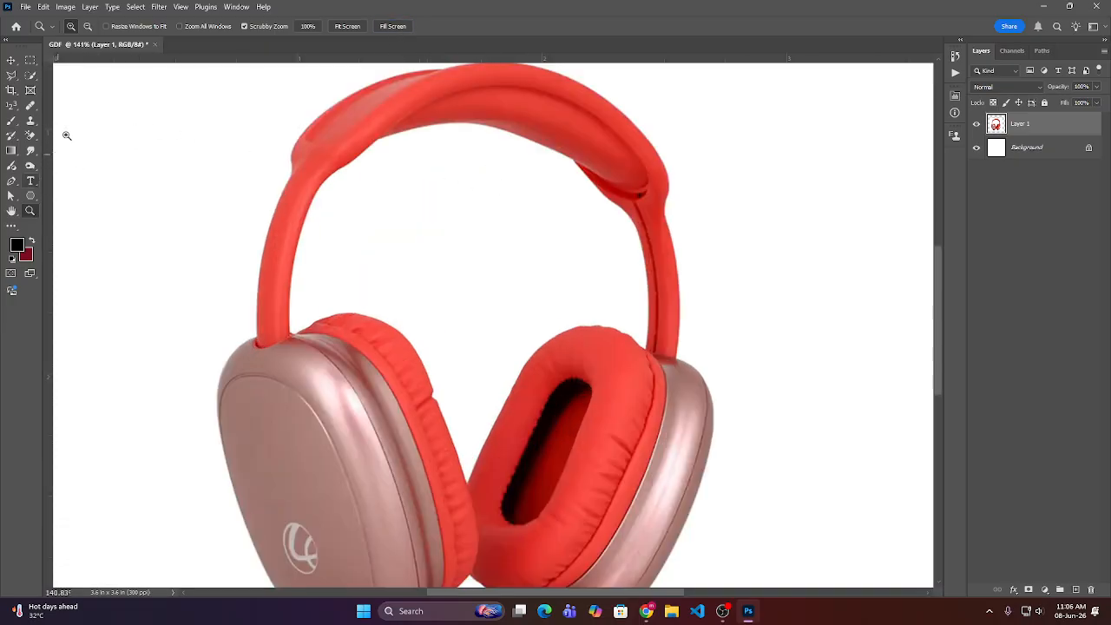
- Switch to the Move tool, fit the canvas on screen, and zoom in on the headphone's ear cup to about 482% and back out
{"action": "left_click", "coordinate": [11, 60]}
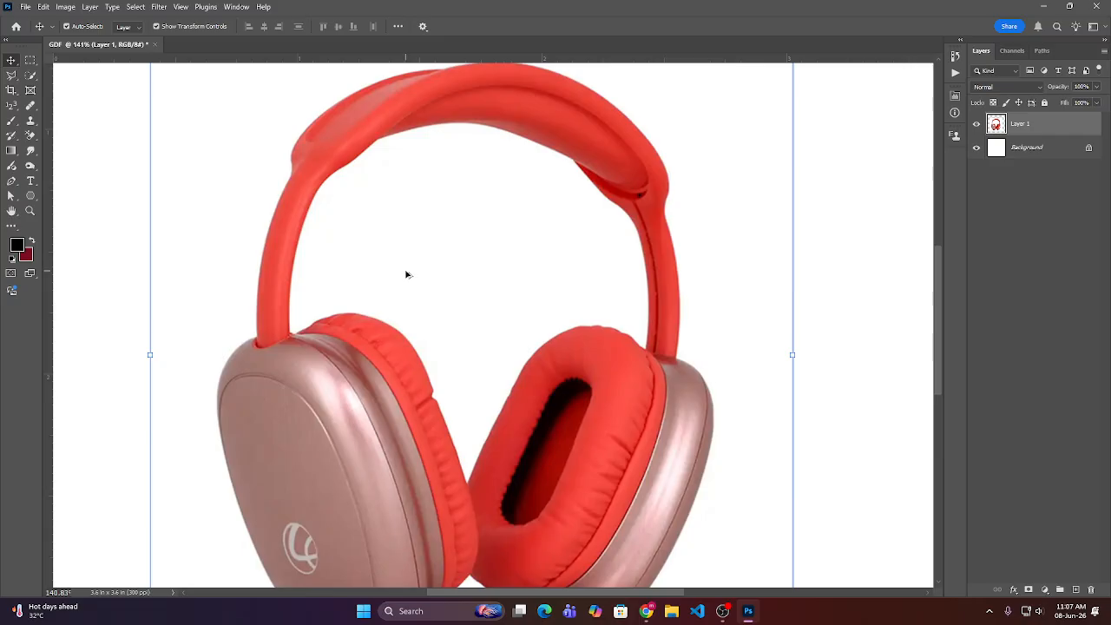
{"action": "key", "text": "ctrl+0"}
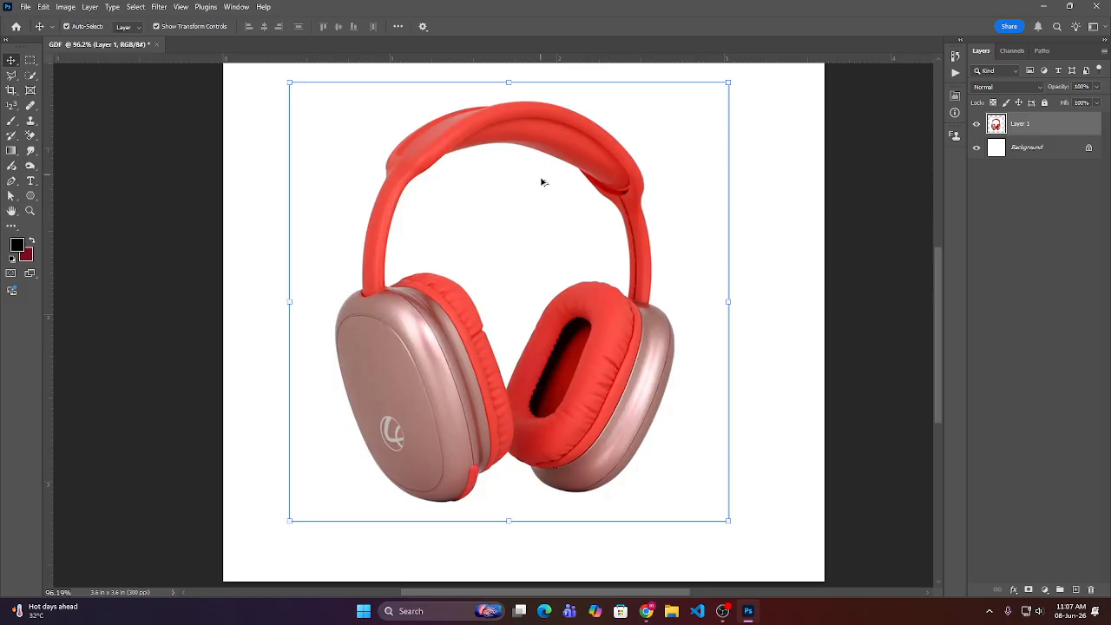
{"action": "scroll", "coordinate": [540, 187], "scroll_direction": "down", "scroll_amount": 2}
{"action": "scroll", "coordinate": [541, 191], "scroll_direction": "down", "scroll_amount": 2}
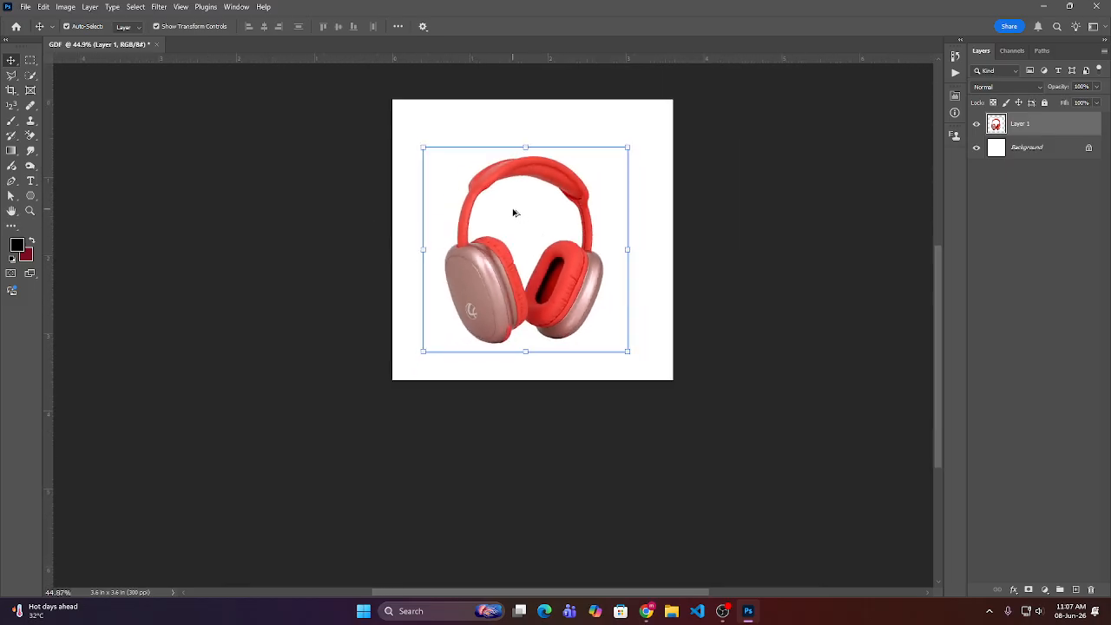
{"action": "scroll", "coordinate": [513, 213], "scroll_direction": "up", "scroll_amount": 5}
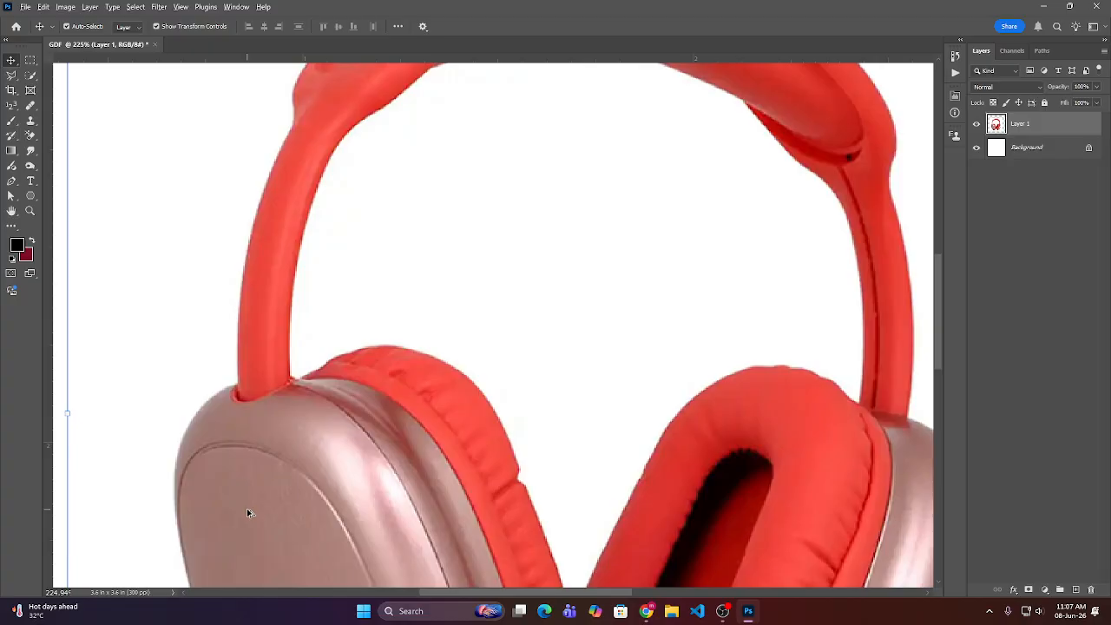
{"action": "scroll", "coordinate": [247, 513], "scroll_direction": "up", "scroll_amount": 8}
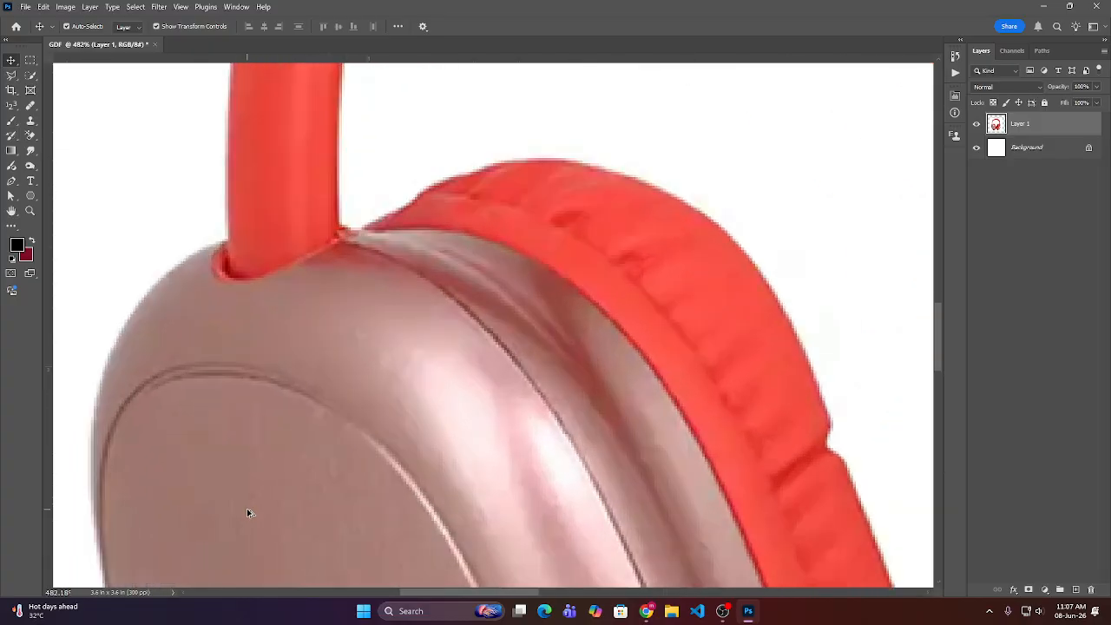
{"action": "scroll", "coordinate": [248, 513], "scroll_direction": "down", "scroll_amount": 10}
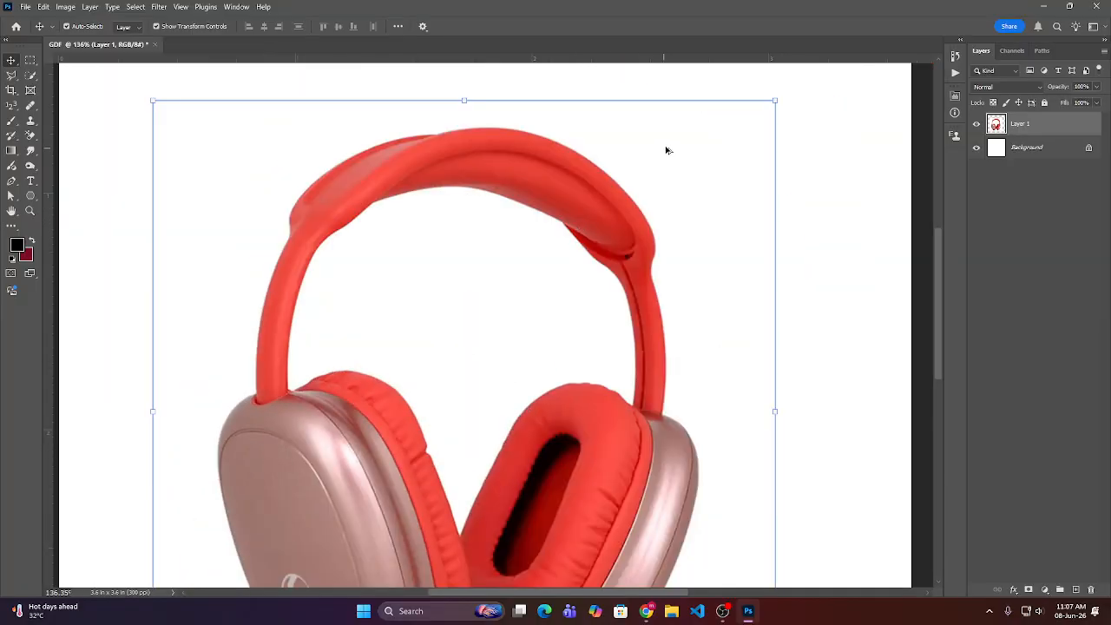
- Zoom in and out on the headphone's headband up to about 405%, ending at about 305%
{"action": "scroll", "coordinate": [666, 149], "scroll_direction": "up", "scroll_amount": 4}
{"action": "scroll", "coordinate": [666, 150], "scroll_direction": "up", "scroll_amount": 4}
{"action": "scroll", "coordinate": [666, 149], "scroll_direction": "down", "scroll_amount": 4}
{"action": "scroll", "coordinate": [665, 158], "scroll_direction": "down", "scroll_amount": 7}
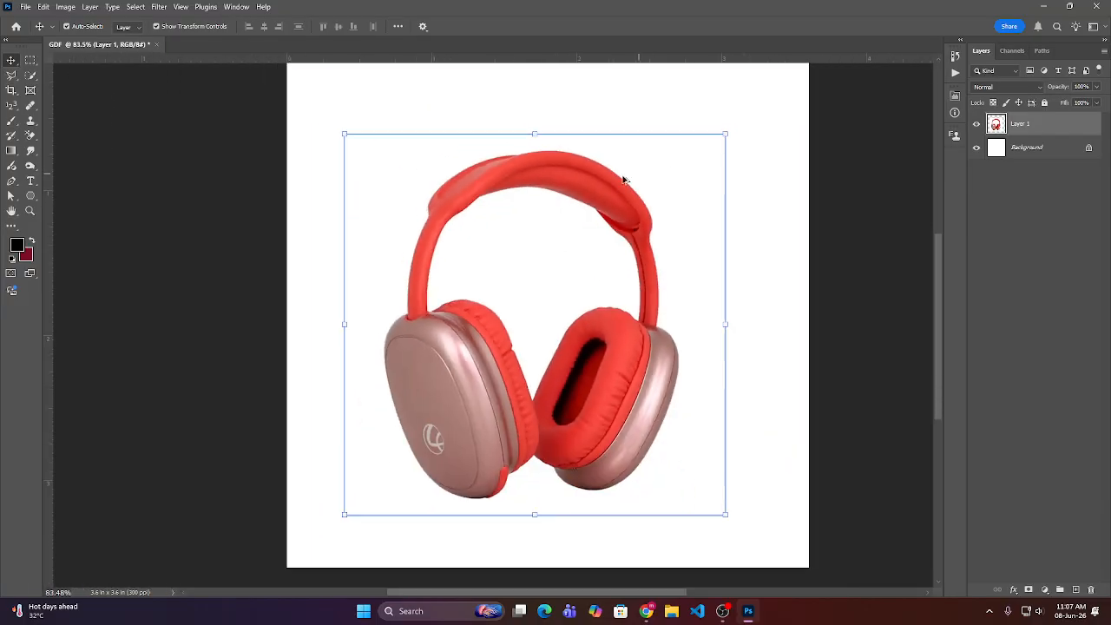
{"action": "scroll", "coordinate": [568, 201], "scroll_direction": "up", "scroll_amount": 3}
{"action": "scroll", "coordinate": [566, 203], "scroll_direction": "up", "scroll_amount": 2}
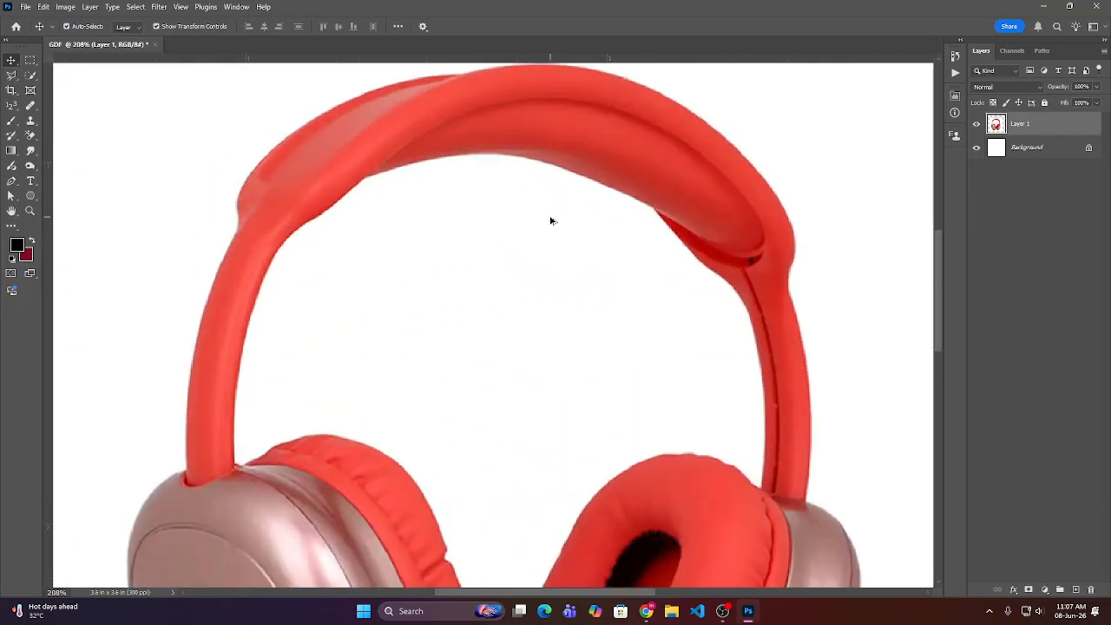
{"action": "scroll", "coordinate": [538, 224], "scroll_direction": "up", "scroll_amount": 4}
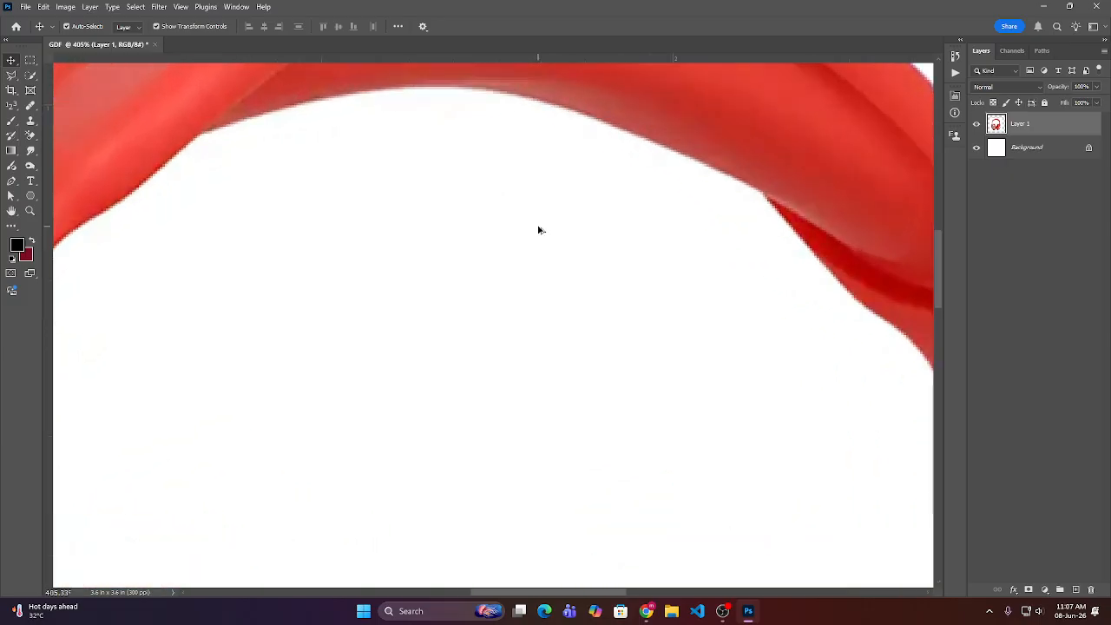
{"action": "scroll", "coordinate": [539, 229], "scroll_direction": "down", "scroll_amount": 2}
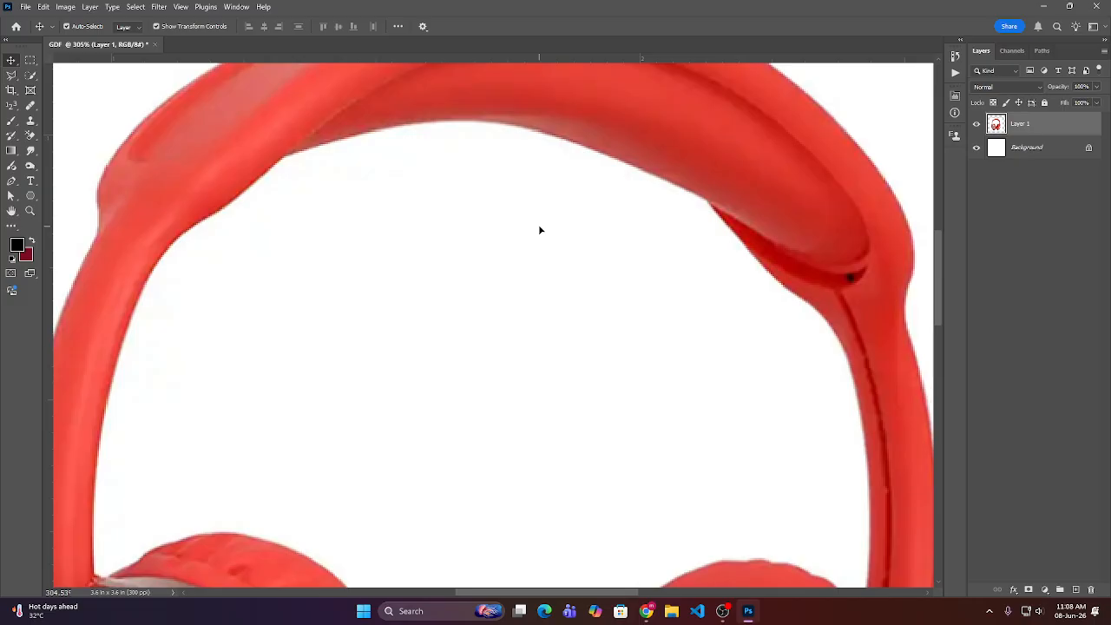
- Pan the magnified view sideways from one side of the headband to the other and back
{"action": "key", "text": "ctrl"}
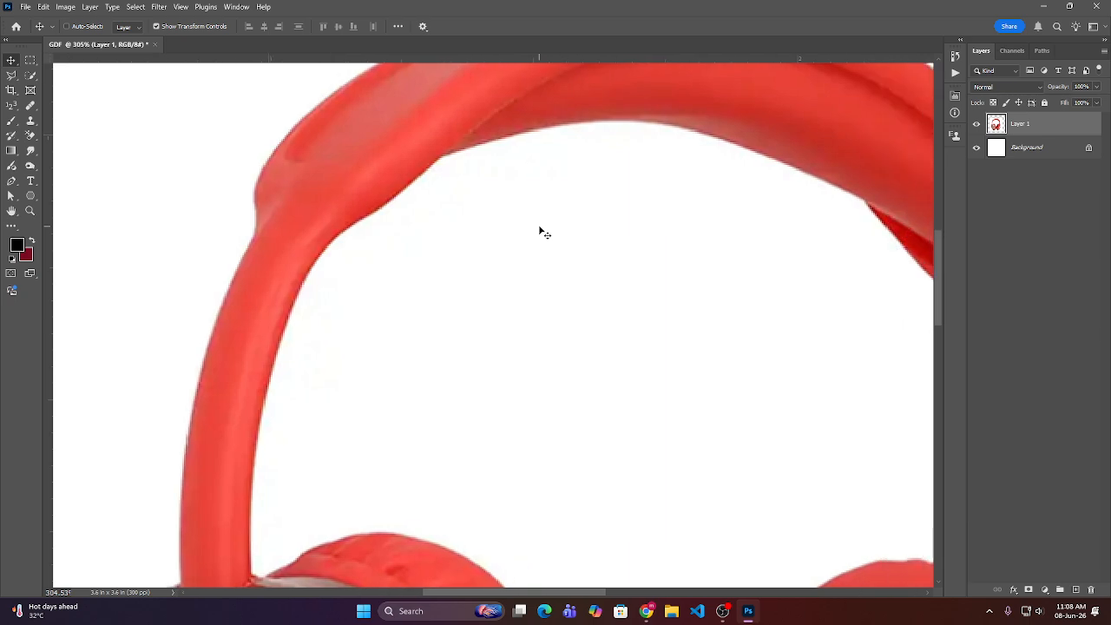
{"action": "scroll", "coordinate": [539, 231], "scroll_direction": "left", "scroll_amount": 1}
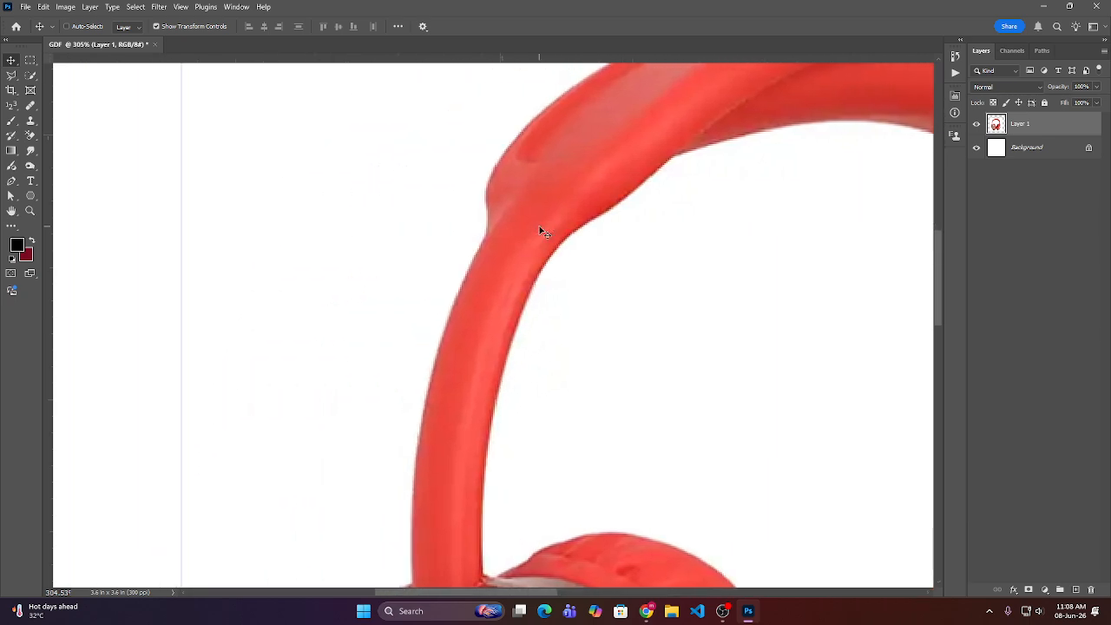
{"action": "scroll", "coordinate": [536, 233], "scroll_direction": "right", "scroll_amount": 8}
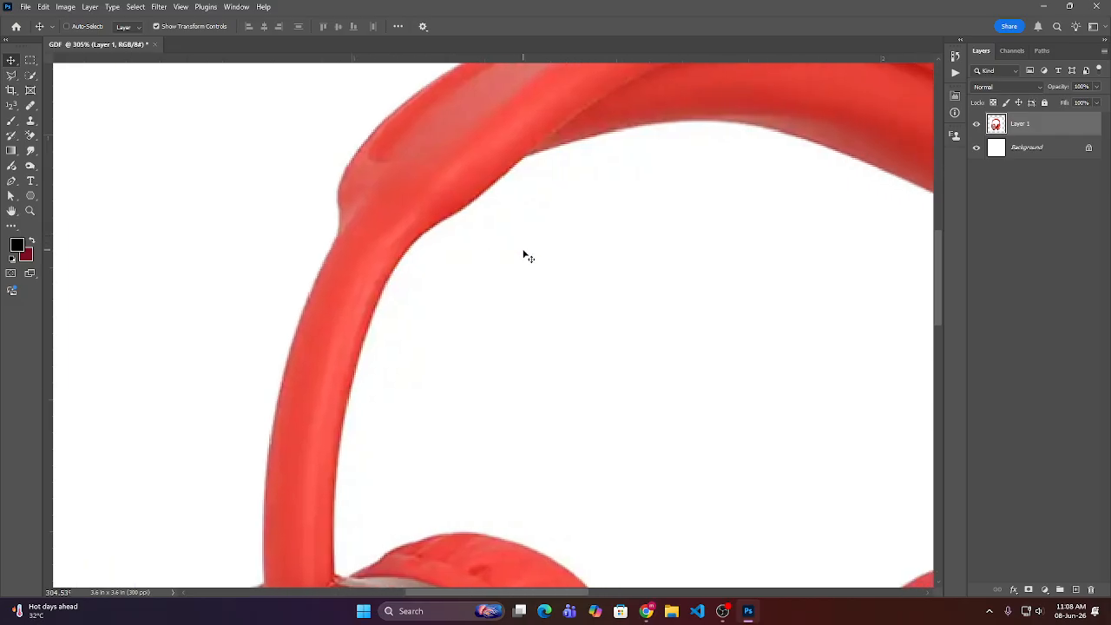
{"action": "scroll", "coordinate": [527, 261], "scroll_direction": "right", "scroll_amount": 8}
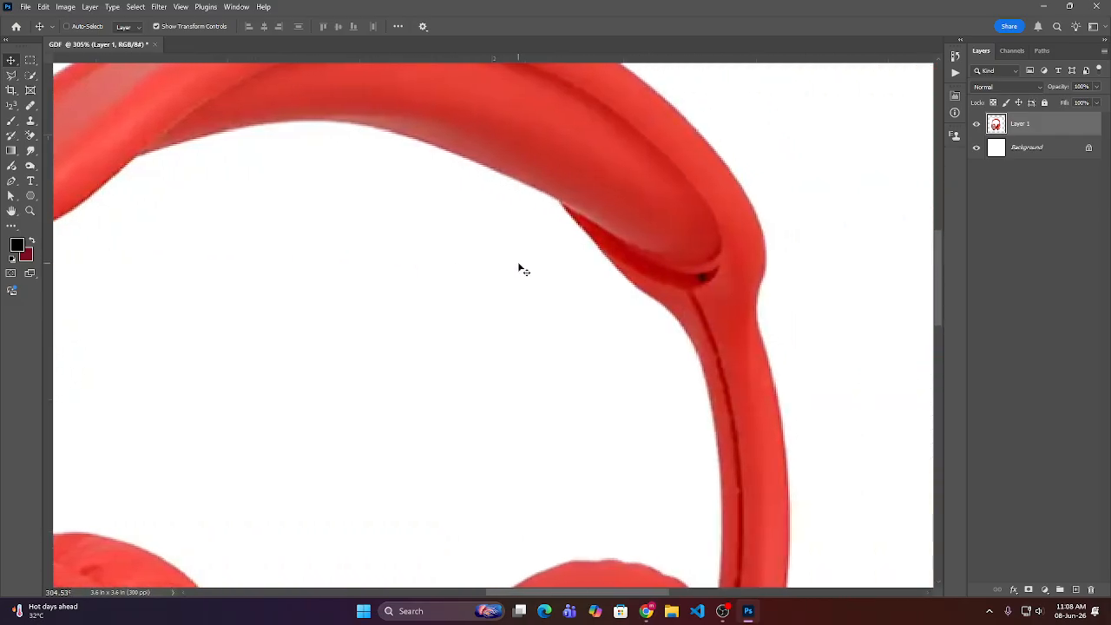
{"action": "scroll", "coordinate": [521, 269], "scroll_direction": "left", "scroll_amount": 4}
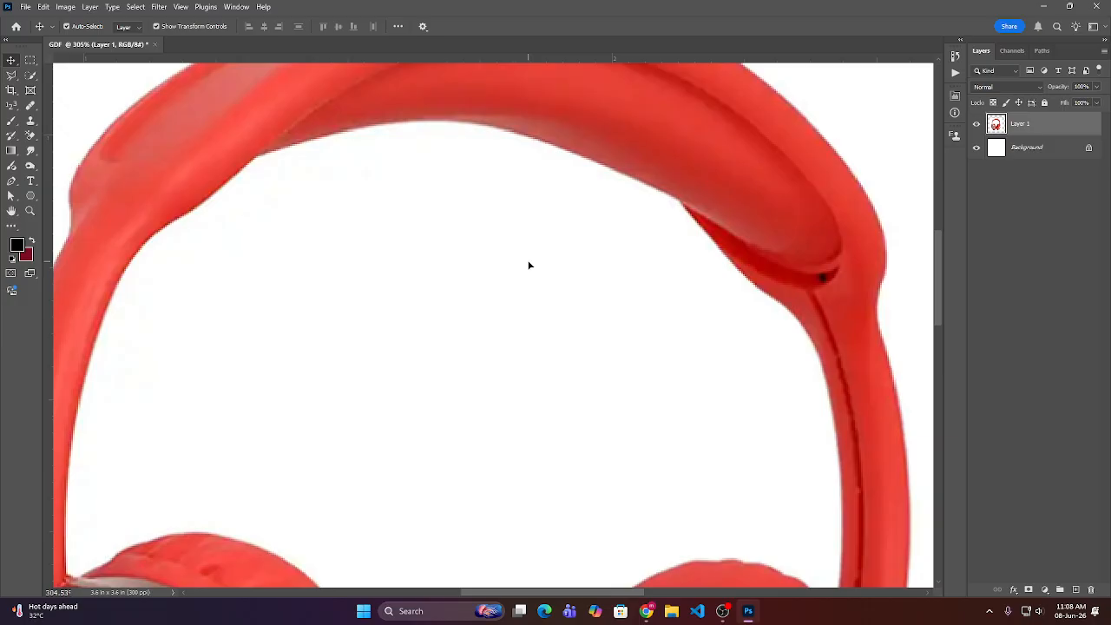
- Pan the magnified view up and down over the headband
{"action": "scroll", "coordinate": [526, 287], "scroll_direction": "up", "scroll_amount": 1}
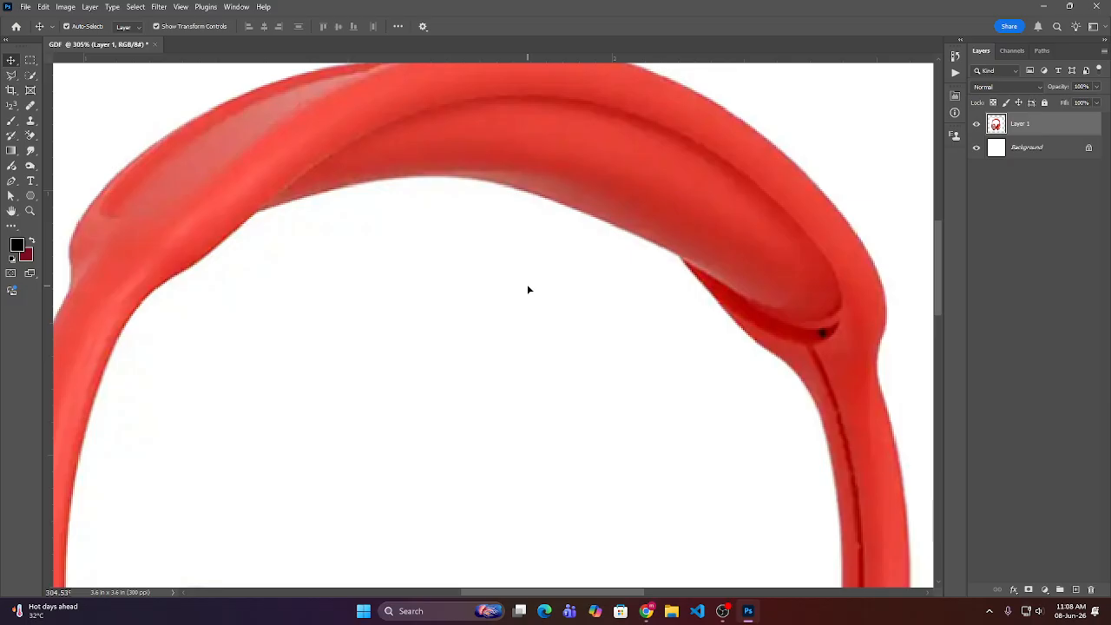
{"action": "scroll", "coordinate": [527, 286], "scroll_direction": "down", "scroll_amount": 1}
{"action": "scroll", "coordinate": [533, 295], "scroll_direction": "up", "scroll_amount": 1}
{"action": "scroll", "coordinate": [533, 298], "scroll_direction": "down", "scroll_amount": 1}
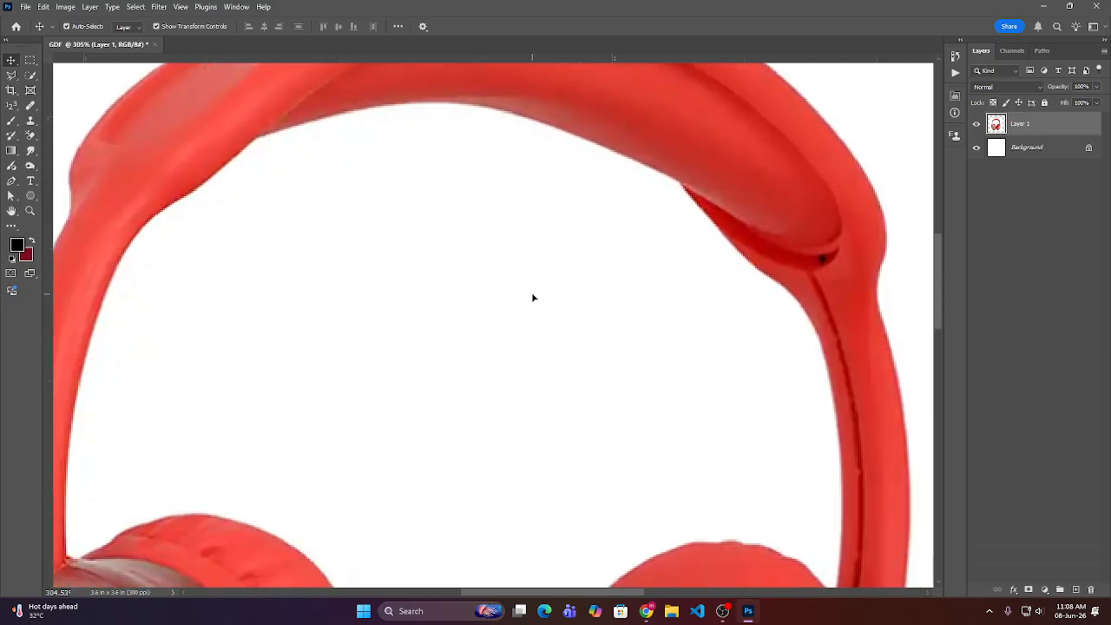
{"action": "scroll", "coordinate": [530, 280], "scroll_direction": "up", "scroll_amount": 2}
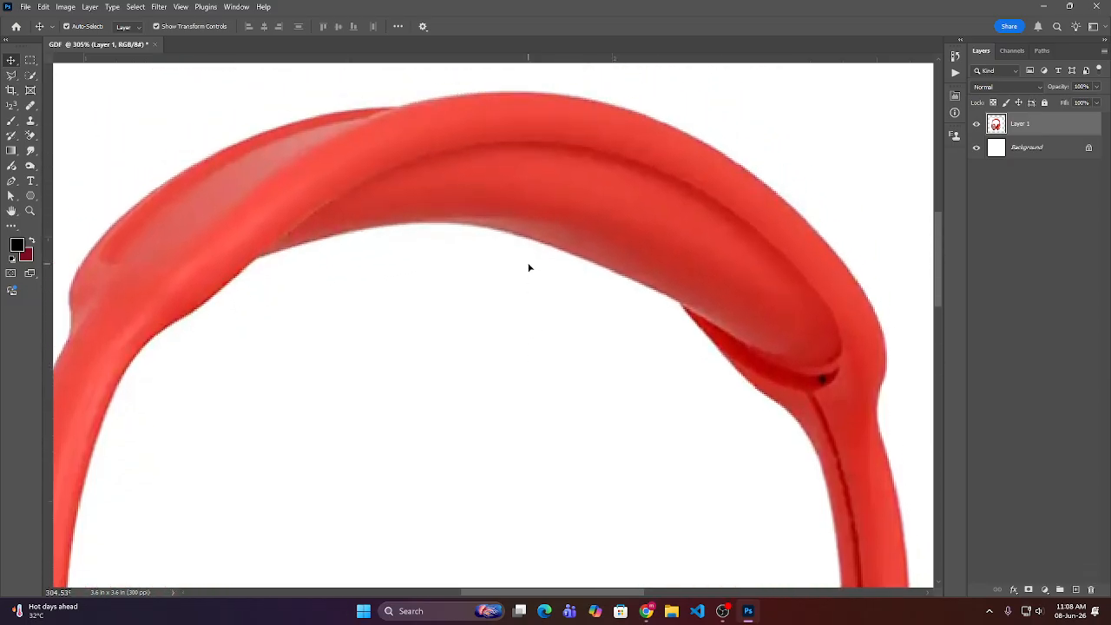
- Zoom in on the headband's edge to about 1350%, fit the canvas on screen, zoom out to about 22%, and fit it again
{"action": "scroll", "coordinate": [528, 268], "scroll_direction": "up", "scroll_amount": 5}
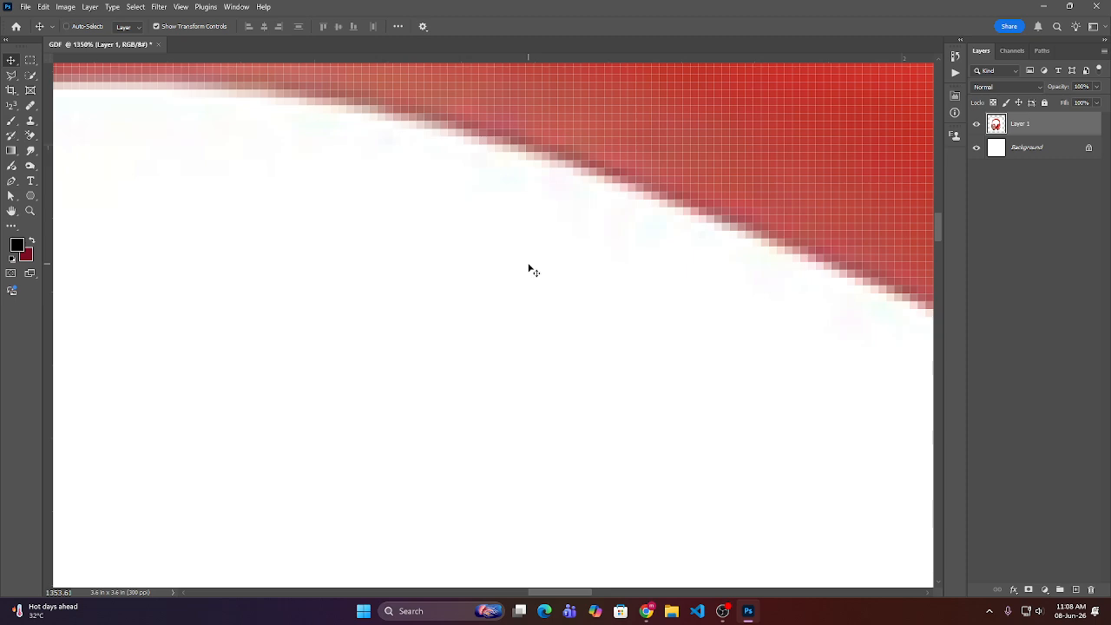
{"action": "key", "text": "ctrl+0"}
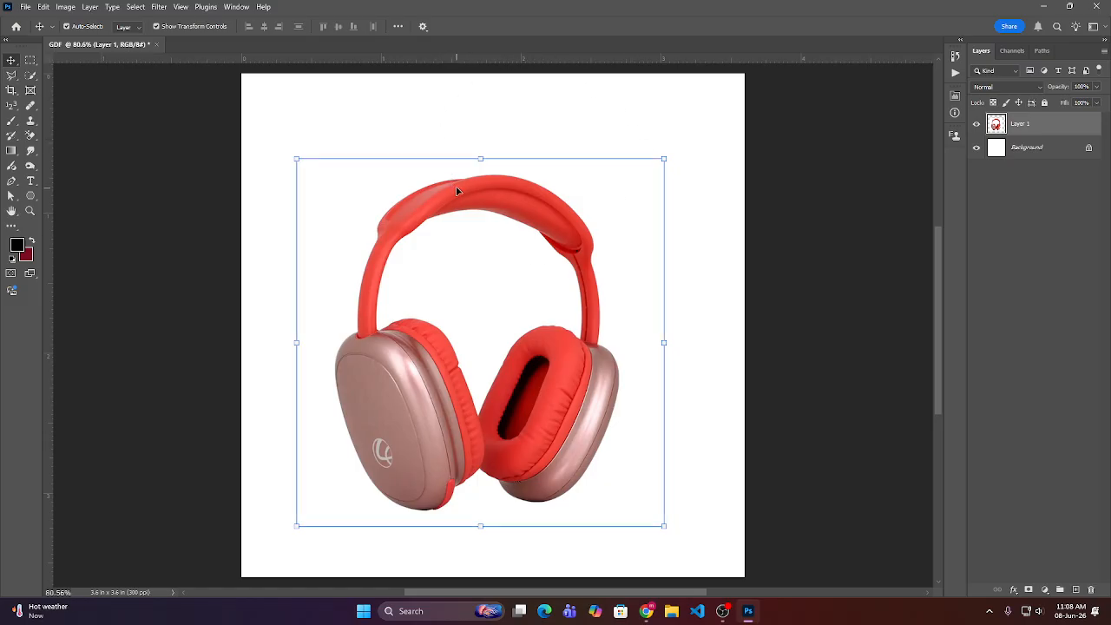
{"action": "scroll", "coordinate": [457, 191], "scroll_direction": "down", "scroll_amount": 8}
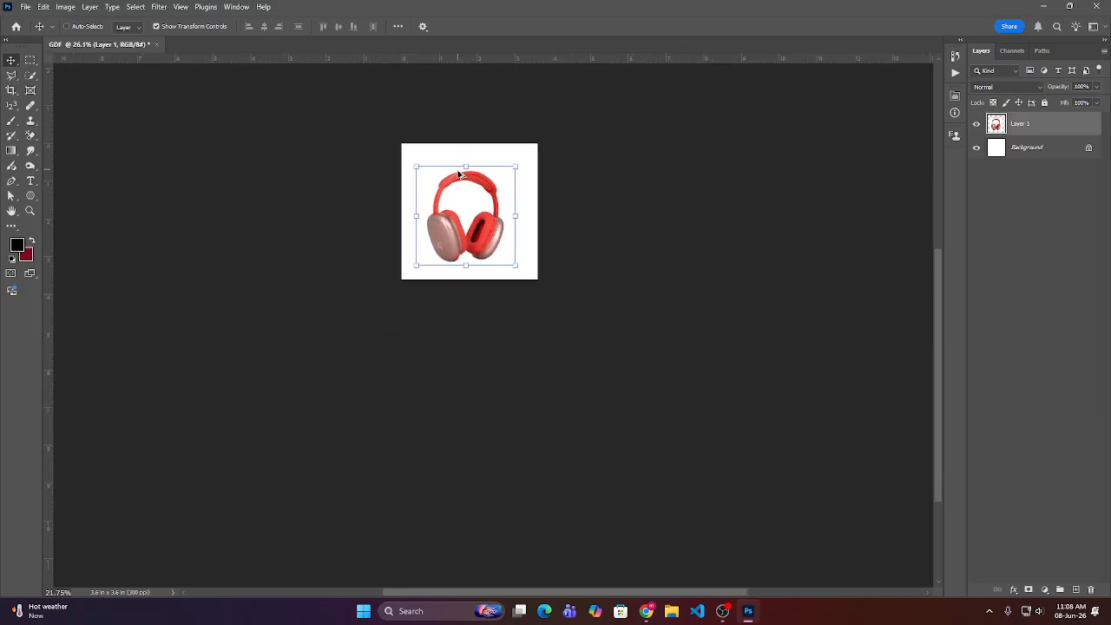
{"action": "key", "text": "ctrl+0"}
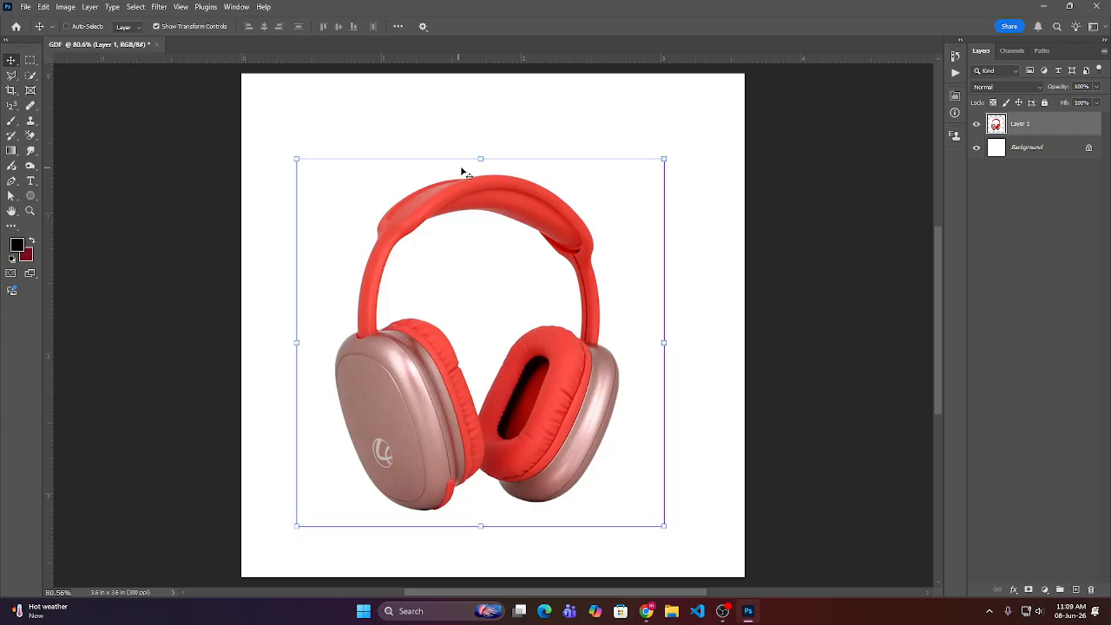
- Zoom in and out around the headband, ending with the document at about 101%
{"action": "scroll", "coordinate": [457, 174], "scroll_direction": "up", "scroll_amount": 9}
{"action": "scroll", "coordinate": [482, 161], "scroll_direction": "down", "scroll_amount": 12}
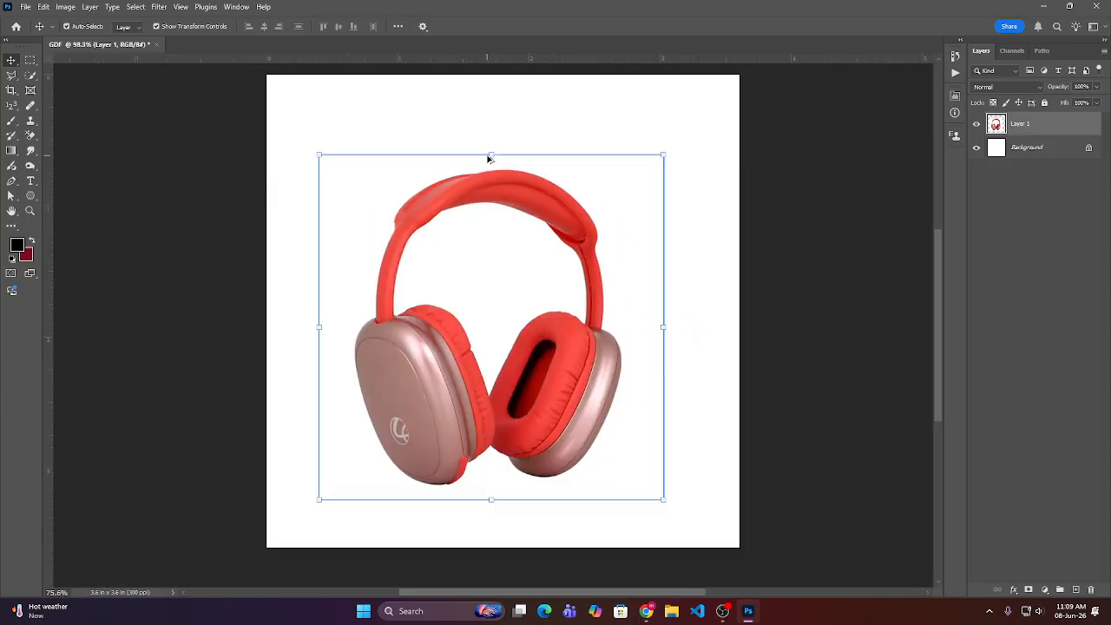
{"action": "scroll", "coordinate": [474, 226], "scroll_direction": "up", "scroll_amount": 4}
{"action": "scroll", "coordinate": [470, 251], "scroll_direction": "up", "scroll_amount": 1}
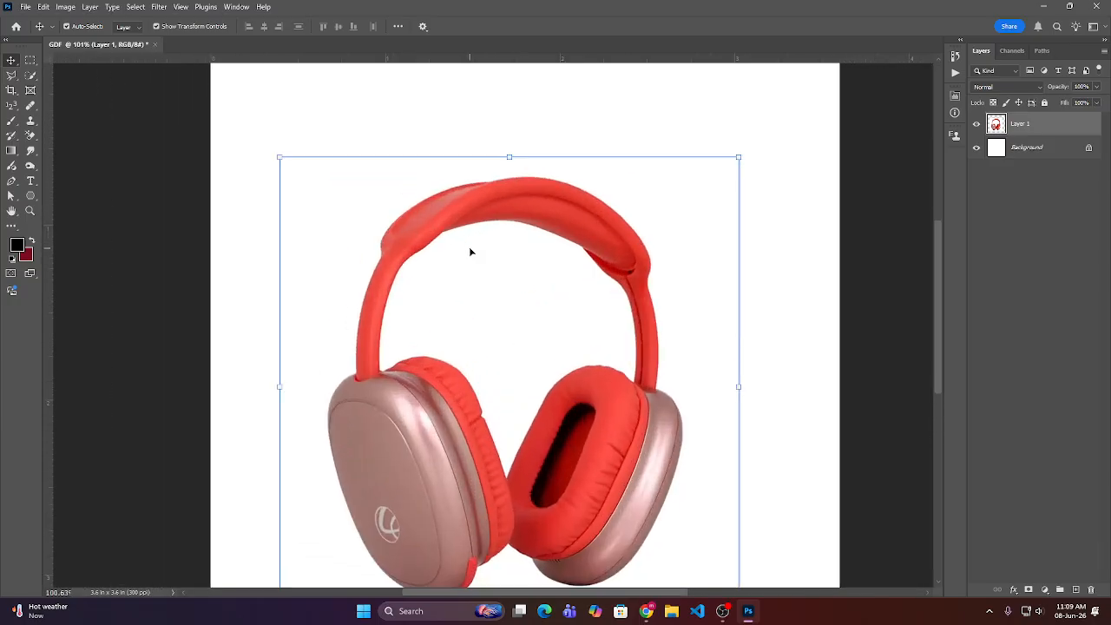
- Zoom and pan around the red headphone between about 45% and 81%, ending at about 73%
{"action": "scroll", "coordinate": [469, 251], "scroll_direction": "down", "scroll_amount": 1}
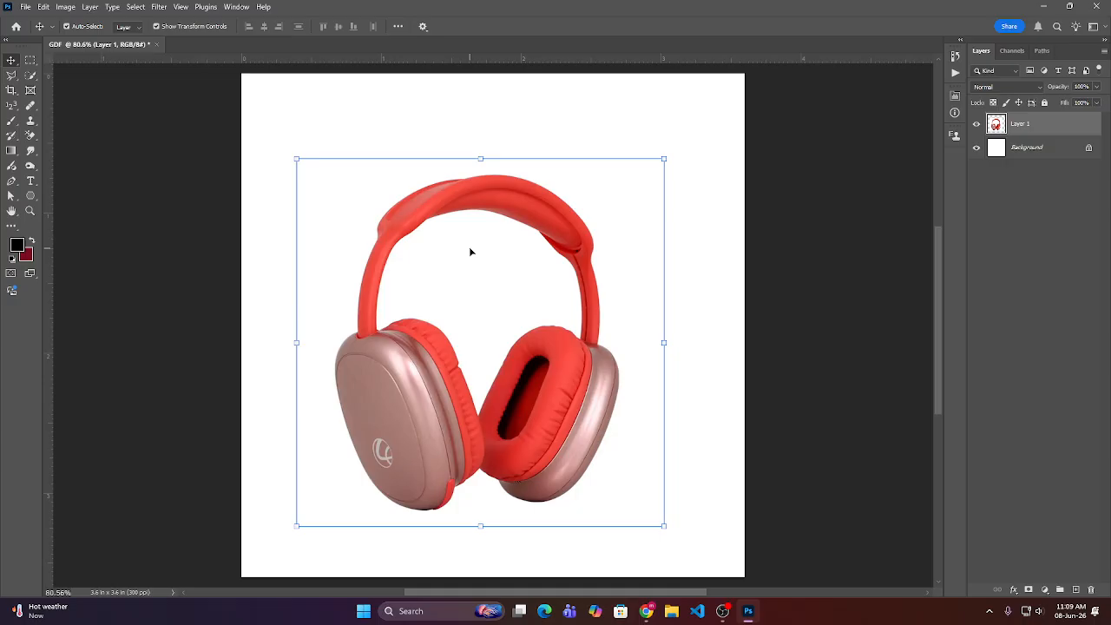
{"action": "scroll", "coordinate": [470, 252], "scroll_direction": "left", "scroll_amount": 3}
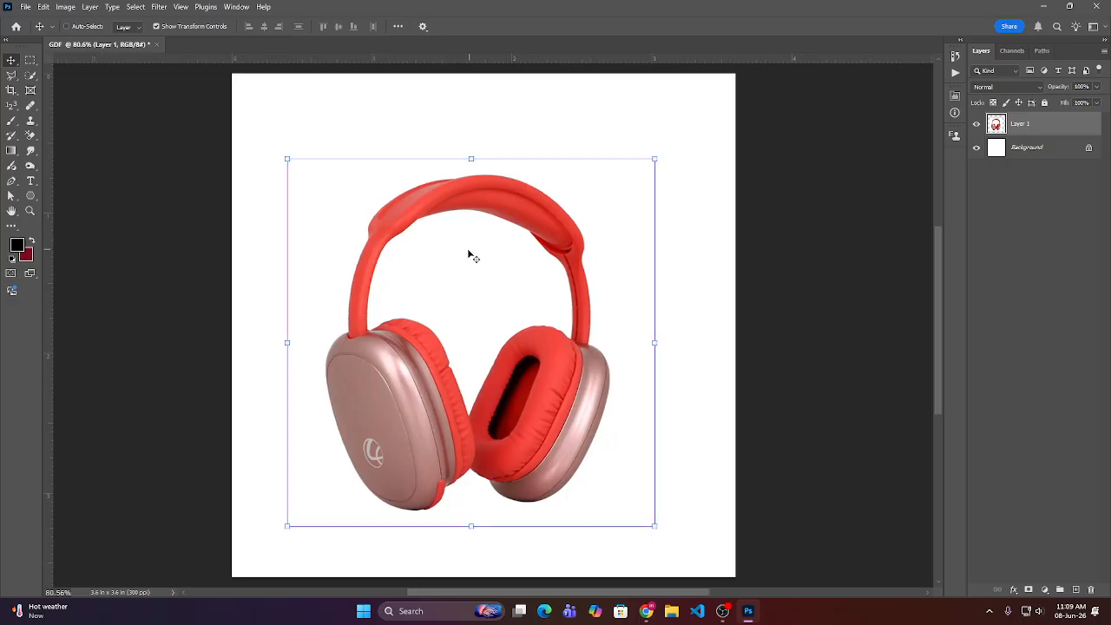
{"action": "scroll", "coordinate": [471, 254], "scroll_direction": "up", "scroll_amount": 1}
{"action": "scroll", "coordinate": [472, 253], "scroll_direction": "up", "scroll_amount": 1}
{"action": "scroll", "coordinate": [472, 254], "scroll_direction": "right", "scroll_amount": 1}
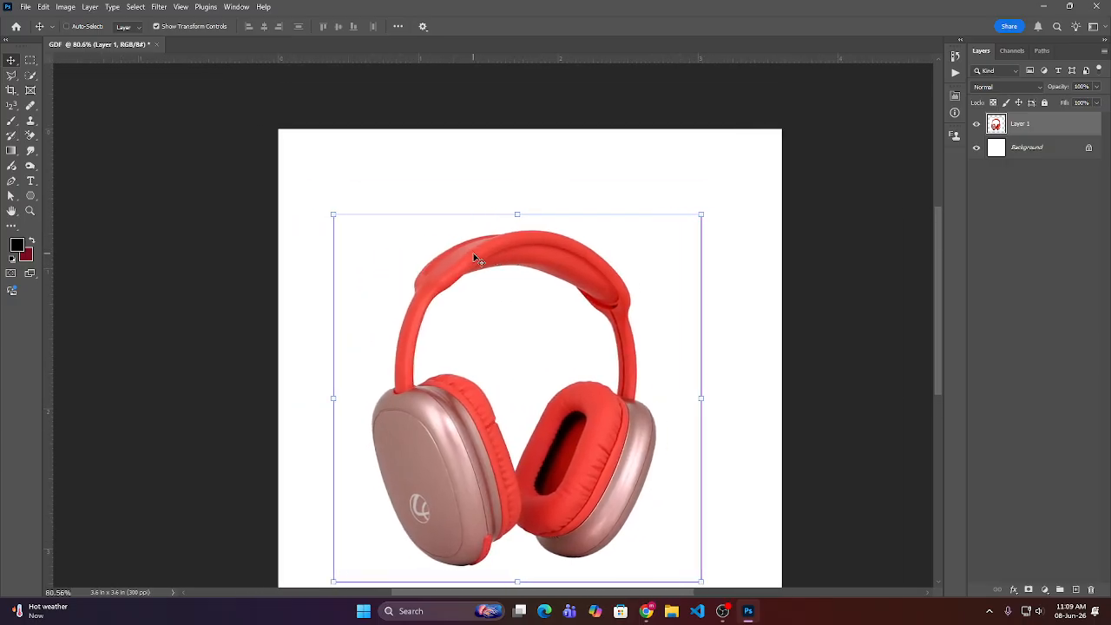
{"action": "scroll", "coordinate": [473, 254], "scroll_direction": "left", "scroll_amount": 1}
{"action": "scroll", "coordinate": [474, 254], "scroll_direction": "down", "scroll_amount": 3}
{"action": "scroll", "coordinate": [513, 255], "scroll_direction": "right", "scroll_amount": 1}
{"action": "scroll", "coordinate": [486, 256], "scroll_direction": "left", "scroll_amount": 1}
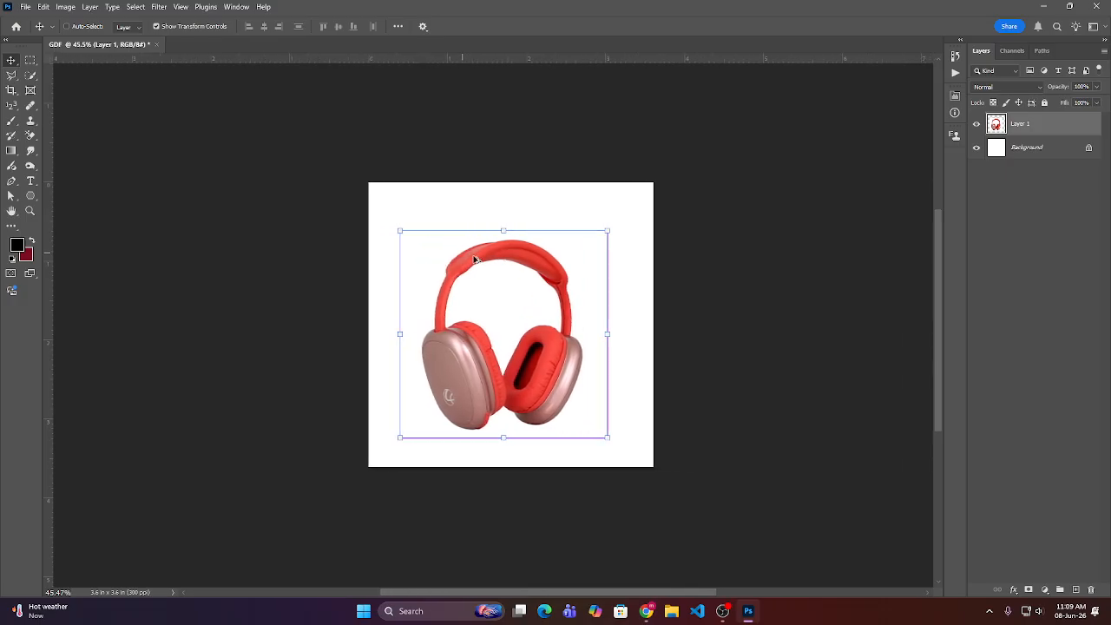
{"action": "scroll", "coordinate": [503, 256], "scroll_direction": "up", "scroll_amount": 2}
{"action": "scroll", "coordinate": [516, 271], "scroll_direction": "down", "scroll_amount": 1}
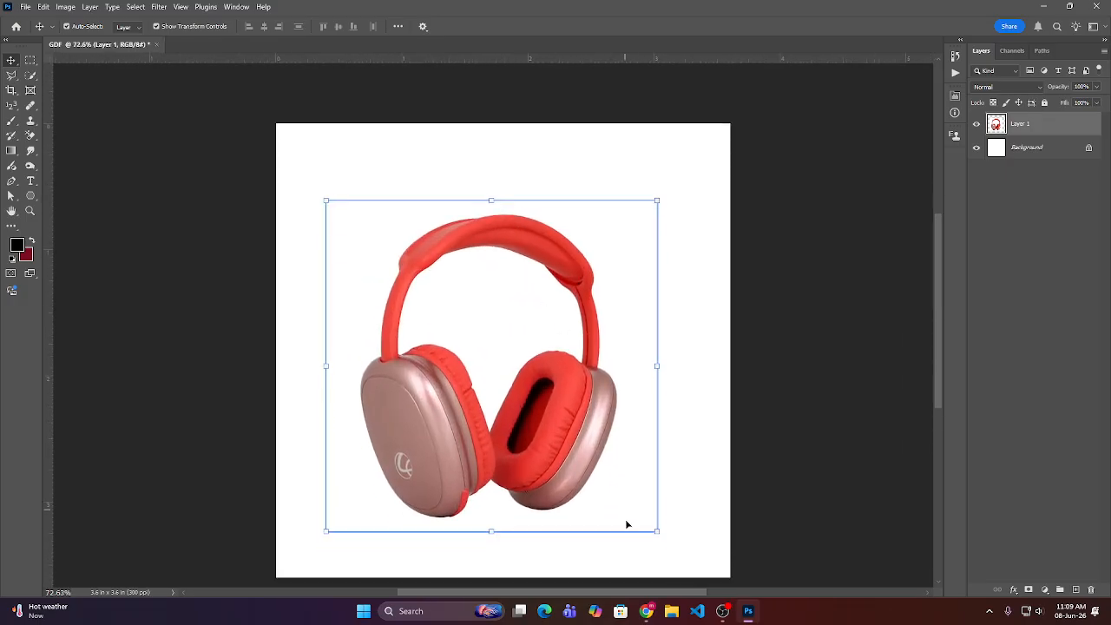
- Switch to Chrome and open the preview of the Soundpeats Space ANC headphone from the headphone image results
{"action": "left_click", "coordinate": [646, 611]}
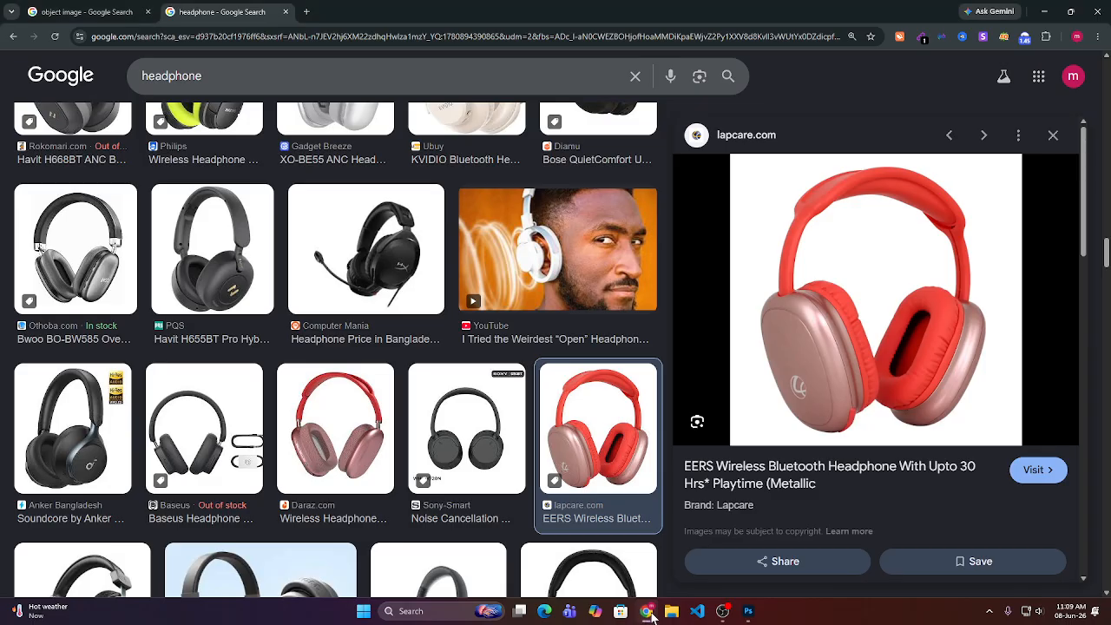
{"action": "scroll", "coordinate": [353, 321], "scroll_direction": "down", "scroll_amount": 2}
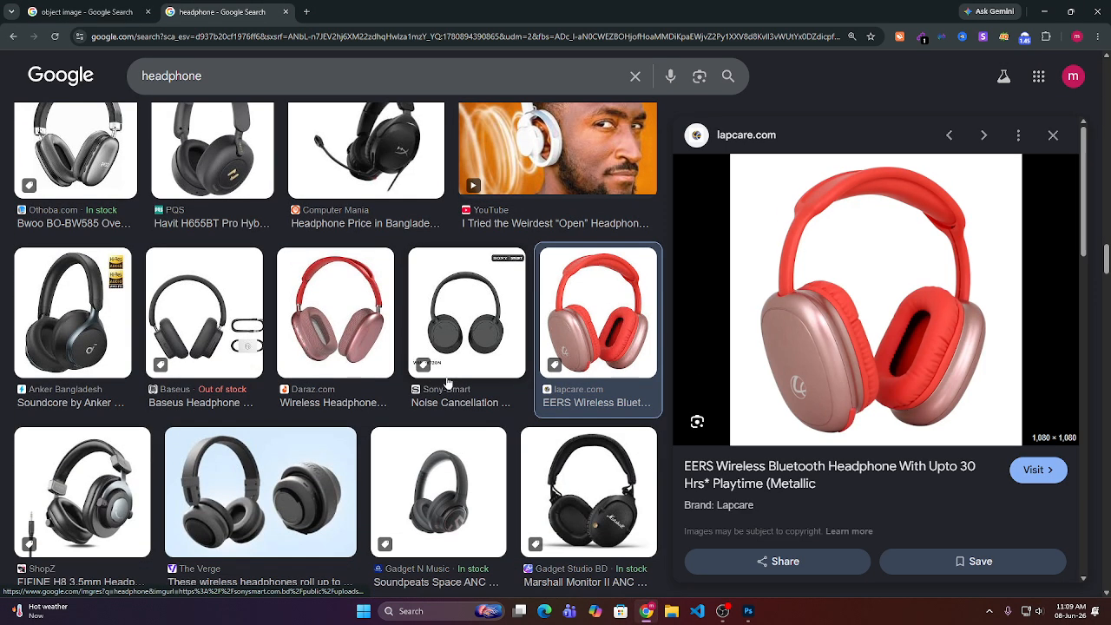
{"action": "left_click", "coordinate": [353, 321]}
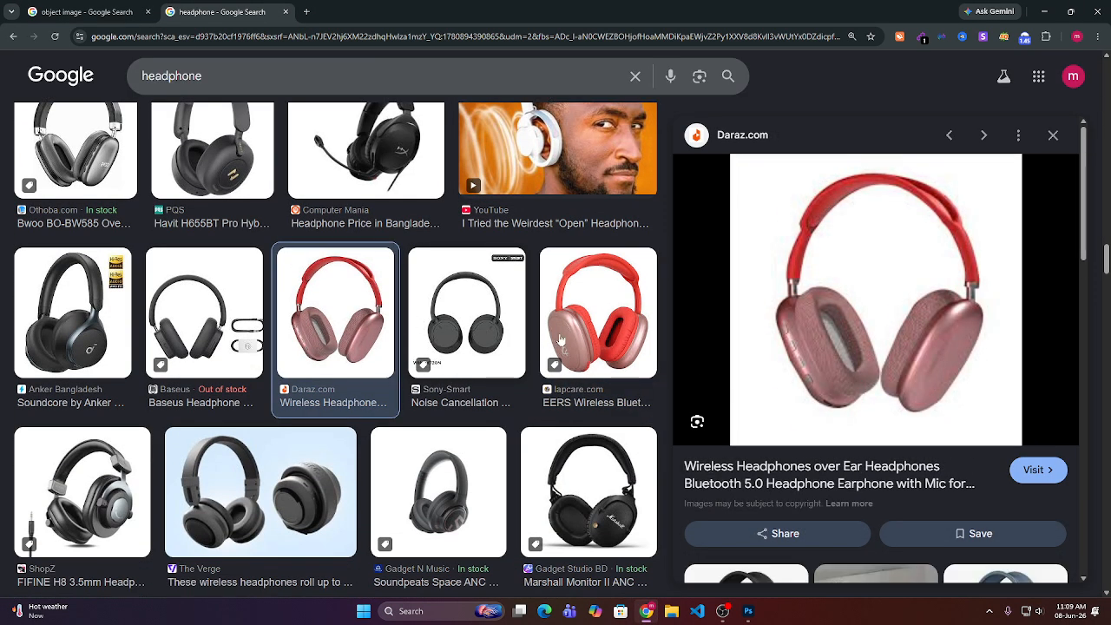
{"action": "scroll", "coordinate": [431, 339], "scroll_direction": "down", "scroll_amount": 2}
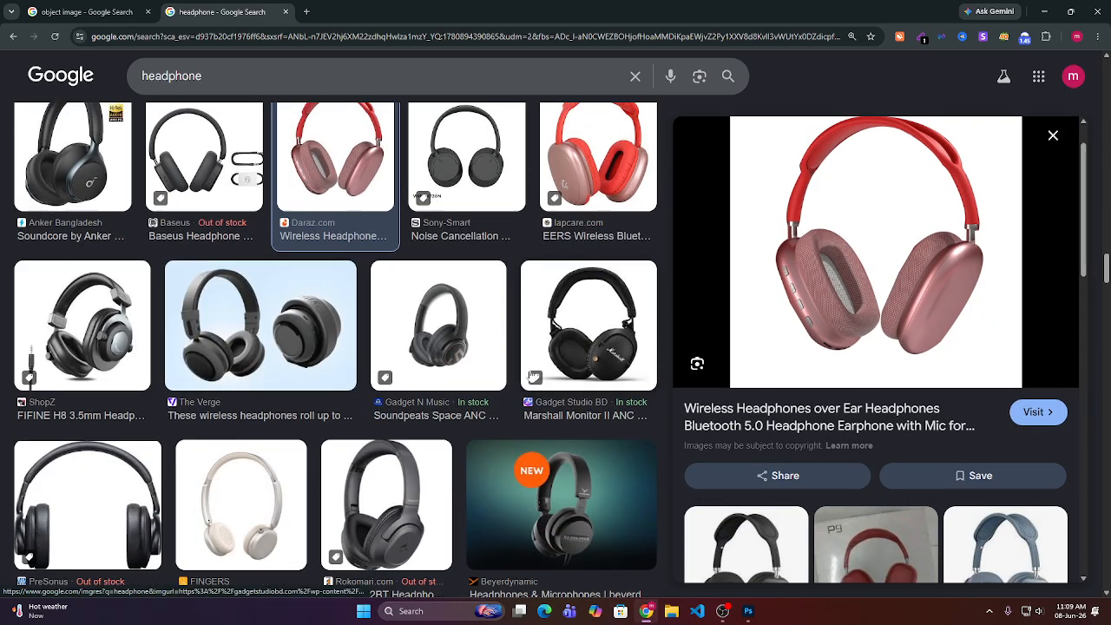
{"action": "left_click", "coordinate": [432, 340]}
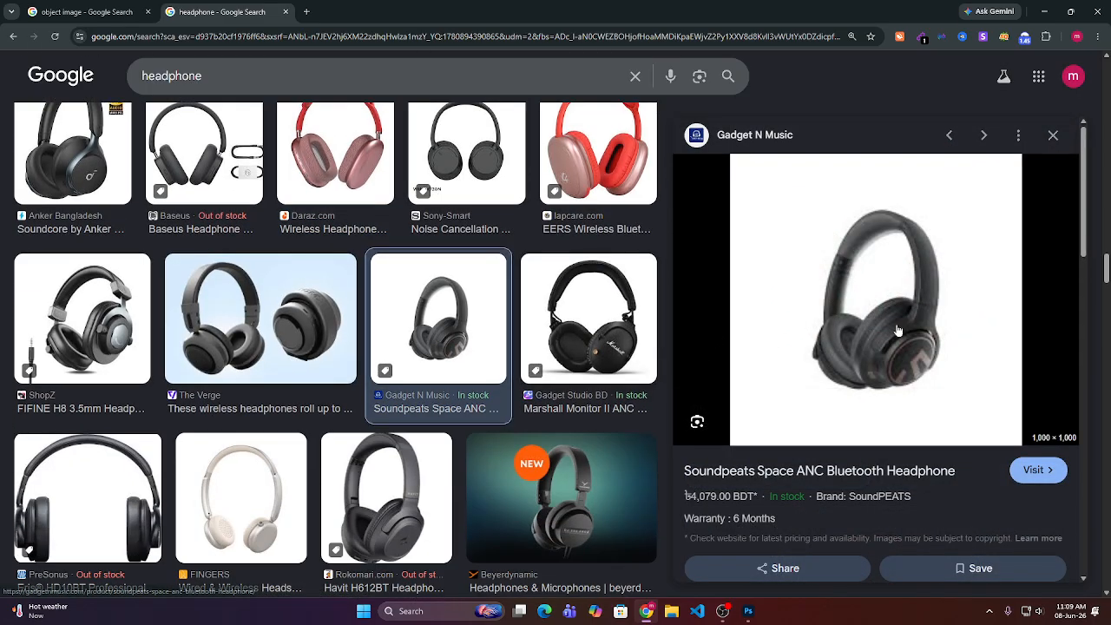
- Copy the Soundpeats headphone picture and paste it into the GDF document in Photoshop as a new layer
{"action": "right_click", "coordinate": [877, 302]}
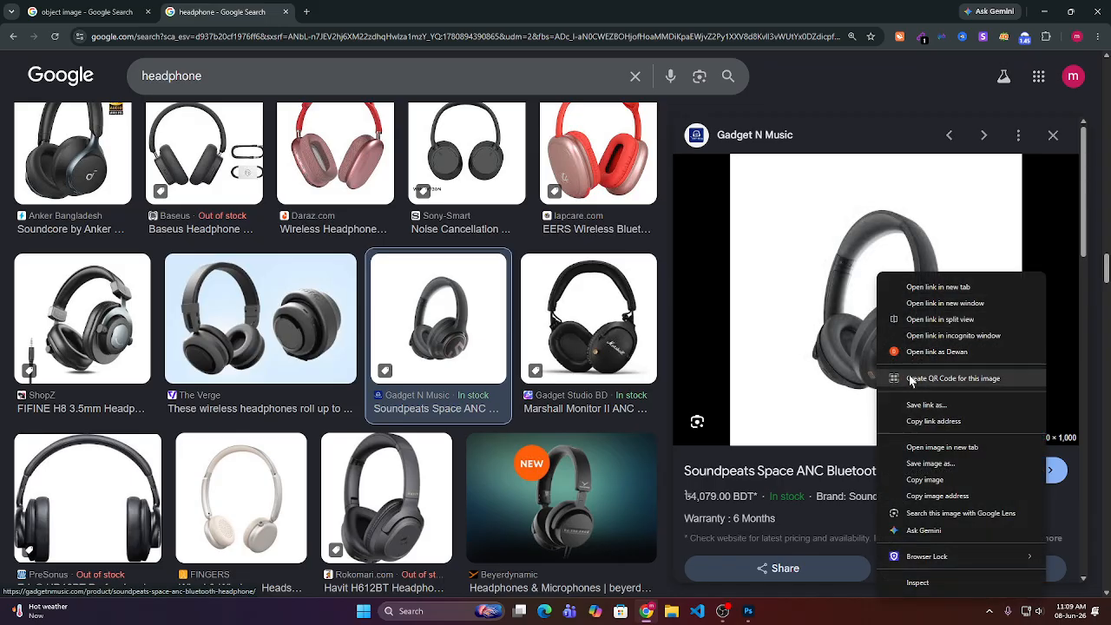
{"action": "left_click", "coordinate": [920, 482]}
{"action": "left_click", "coordinate": [1055, 7]}
{"action": "key", "text": "ctrl+v"}
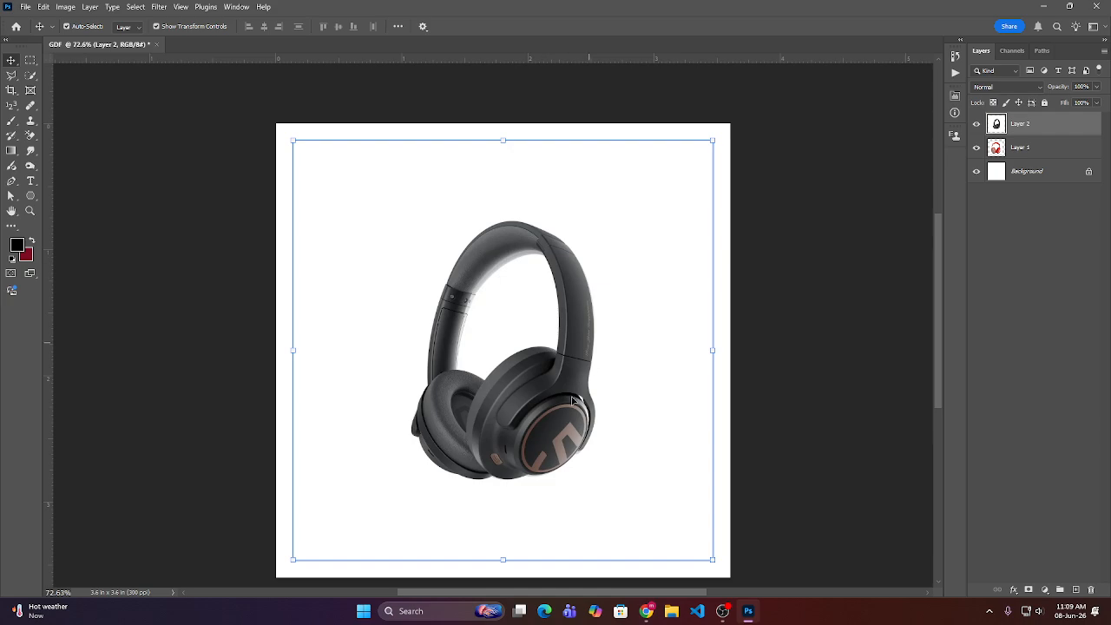
- Return to Chrome and open the preview of the Nothing Headphone (1) picture further down the image results
{"action": "left_click", "coordinate": [646, 611]}
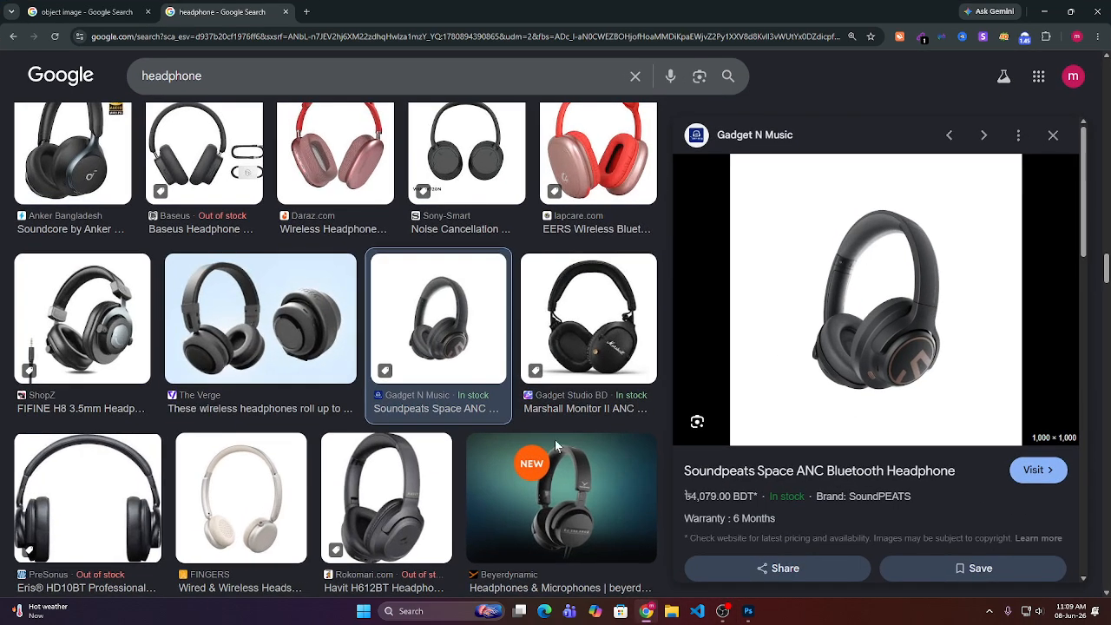
{"action": "scroll", "coordinate": [425, 391], "scroll_direction": "down", "scroll_amount": 3}
{"action": "scroll", "coordinate": [324, 518], "scroll_direction": "down", "scroll_amount": 10}
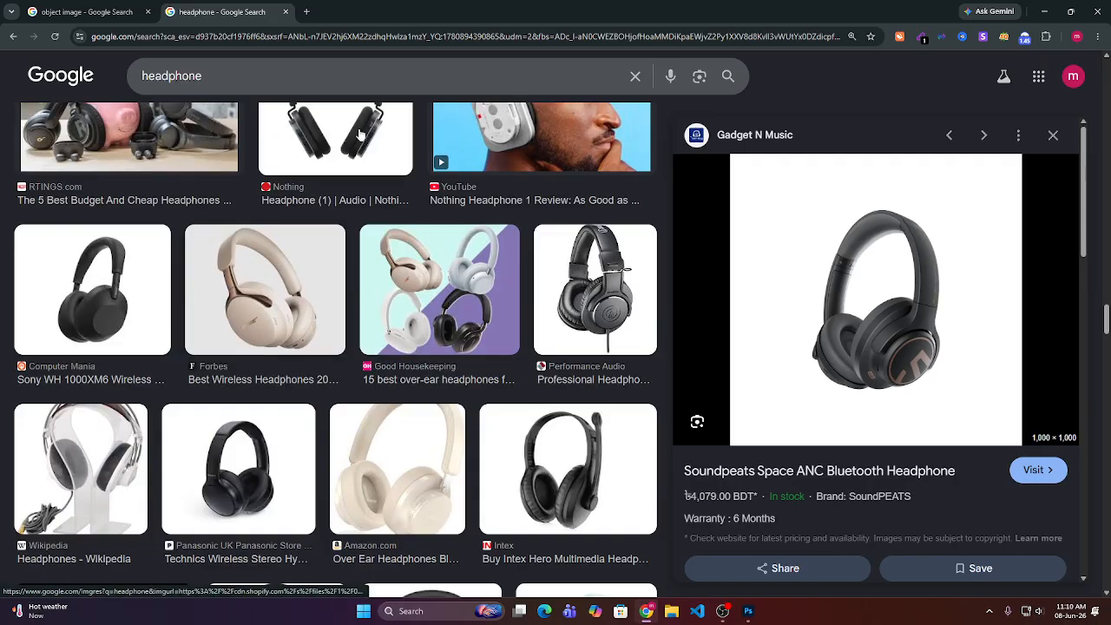
{"action": "left_click", "coordinate": [389, 138]}
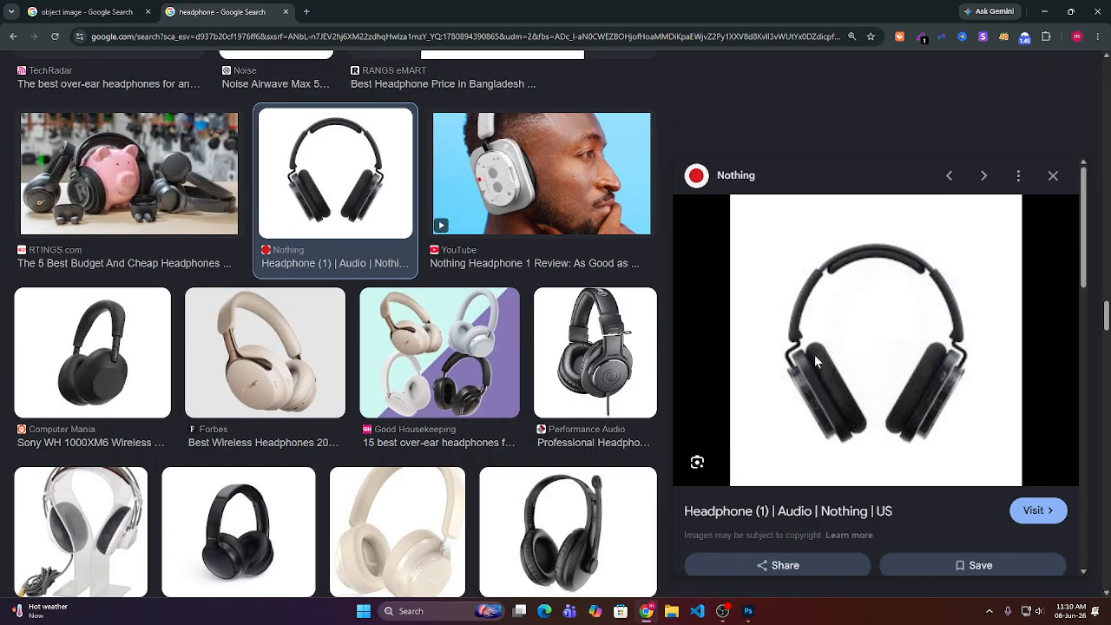
- Copy the Nothing headphone picture and paste it into the GDF document in Photoshop as a new layer
{"action": "right_click", "coordinate": [875, 320]}
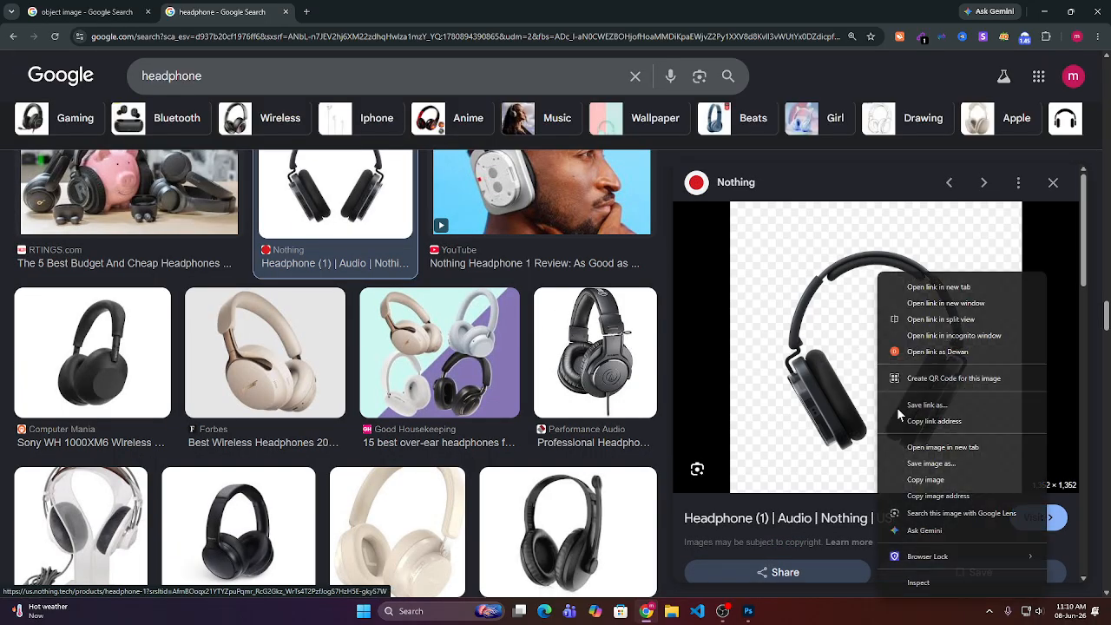
{"action": "left_click", "coordinate": [927, 480]}
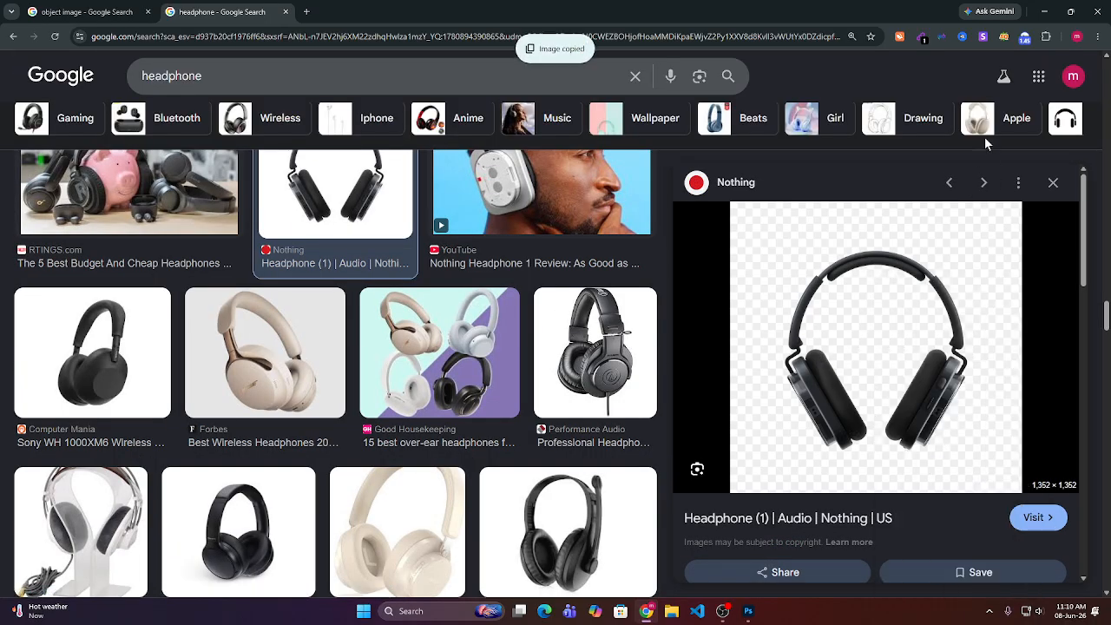
{"action": "left_click", "coordinate": [1044, 11]}
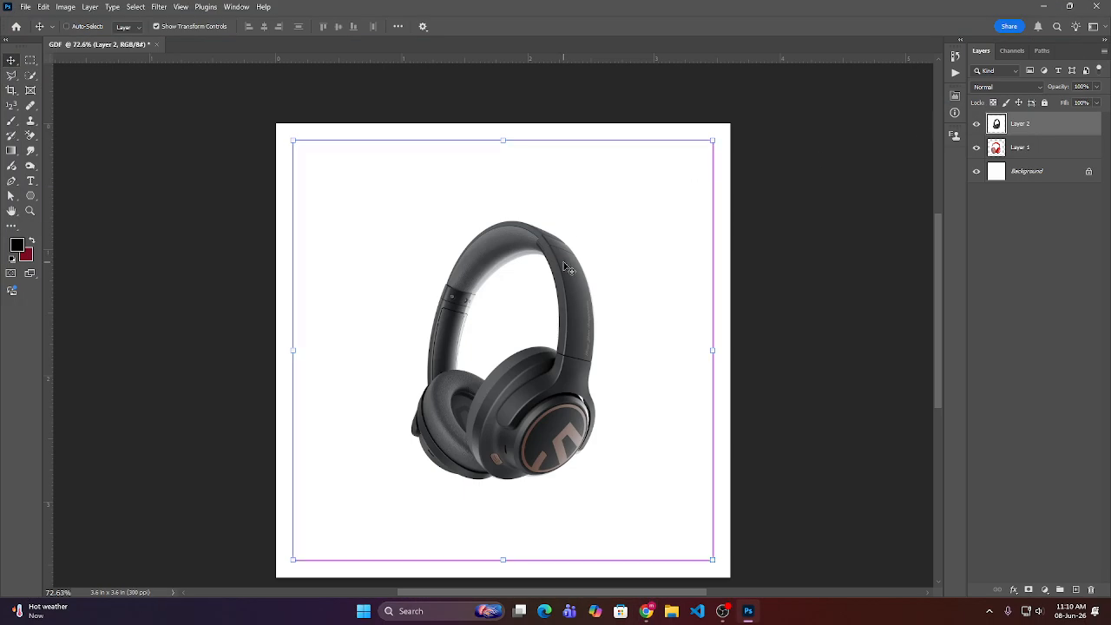
{"action": "key", "text": "ctrl+v"}
- Reposition the Nothing headphone over the Soundpeats one, slightly up and to the left of the canvas centre
{"action": "scroll", "coordinate": [439, 302], "scroll_direction": "down", "scroll_amount": 3}
{"action": "left_click_drag", "start_coordinate": [593, 448], "coordinate": [558, 401]}
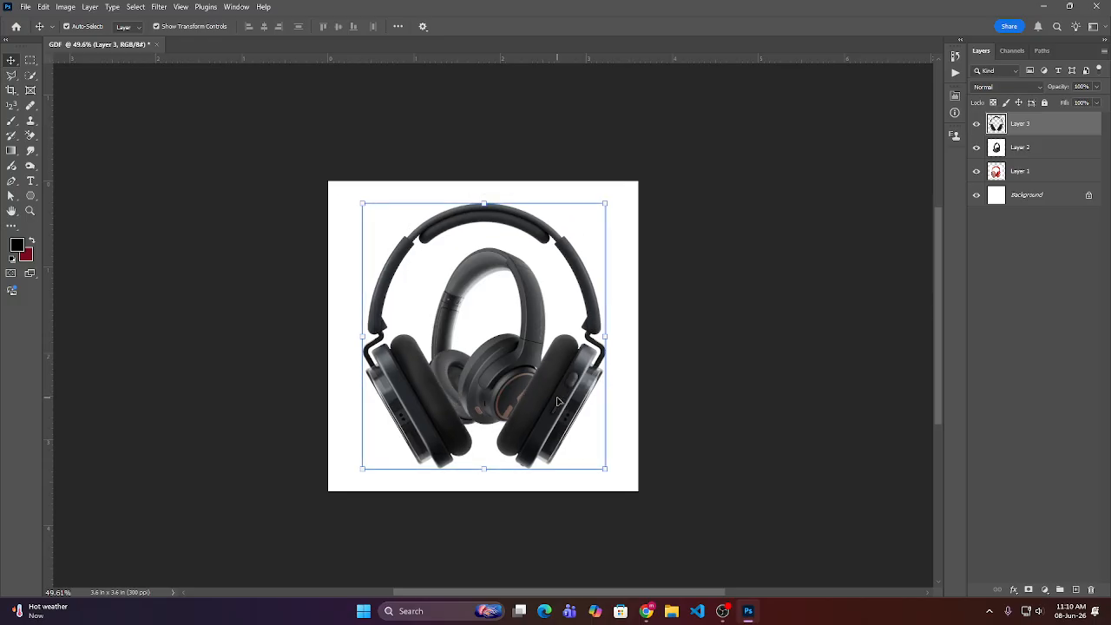
{"action": "scroll", "coordinate": [445, 382], "scroll_direction": "up", "scroll_amount": 3}
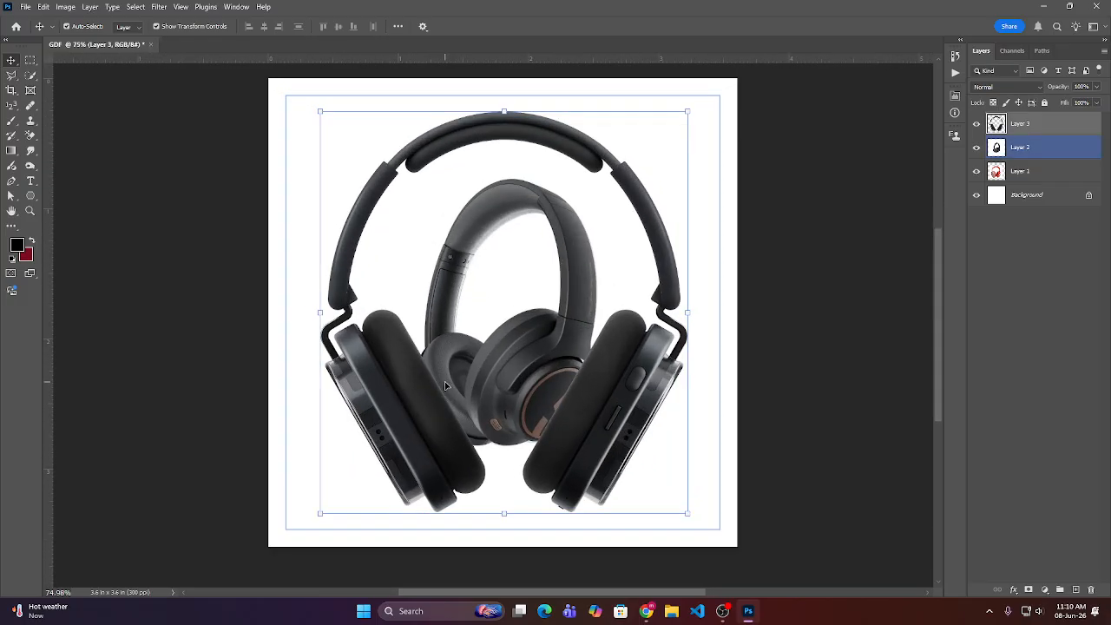
{"action": "scroll", "coordinate": [445, 386], "scroll_direction": "up", "scroll_amount": 1}
{"action": "scroll", "coordinate": [513, 356], "scroll_direction": "down", "scroll_amount": 1}
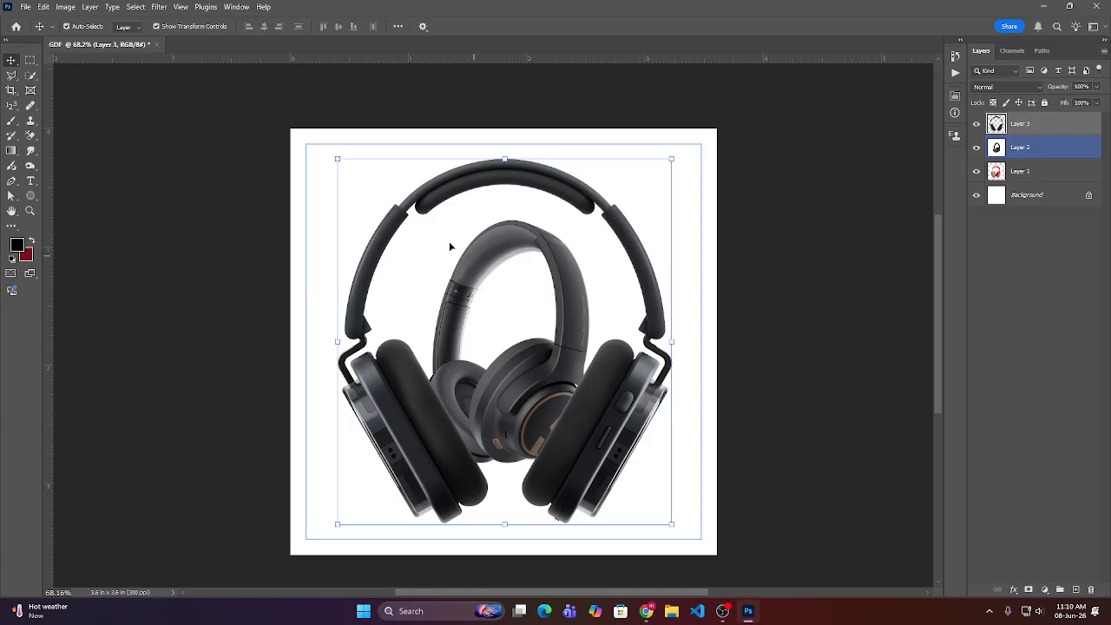
{"action": "left_click_drag", "start_coordinate": [437, 208], "coordinate": [474, 188]}
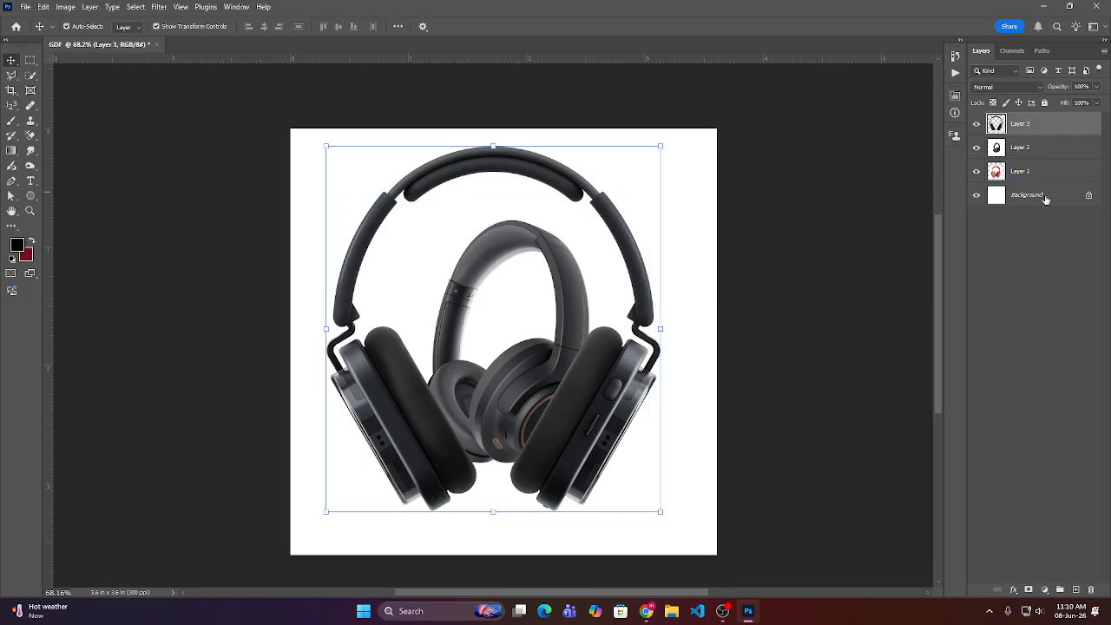
- Hide the Background layer and scale the Nothing headphone down into the canvas's upper-left quarter
{"action": "left_click", "coordinate": [976, 197]}
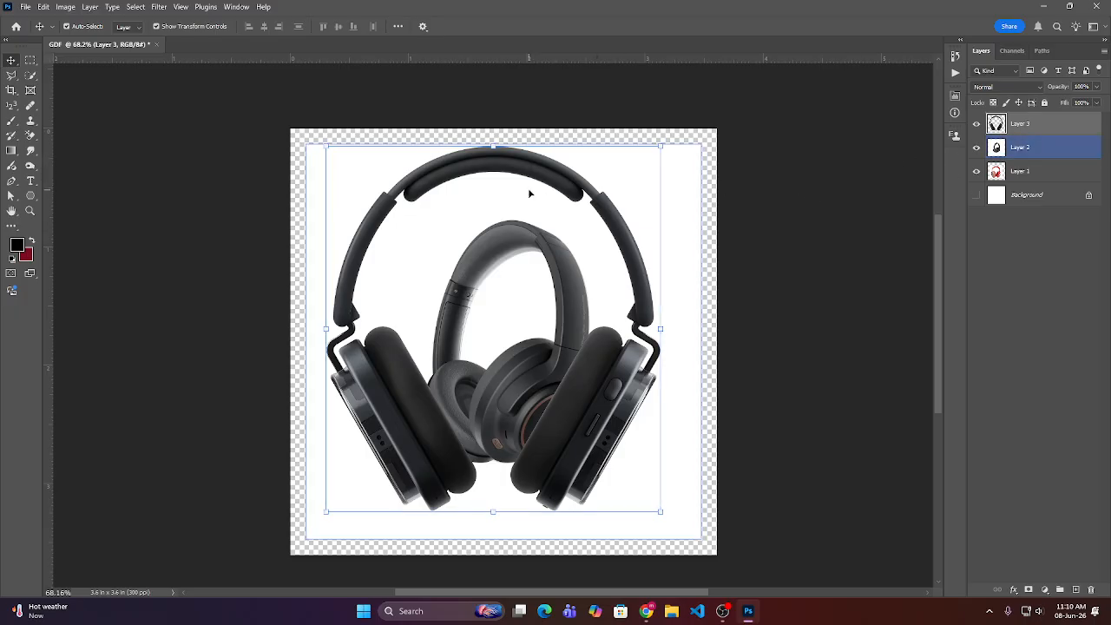
{"action": "left_click_drag", "start_coordinate": [494, 147], "coordinate": [375, 160]}
{"action": "left_click", "coordinate": [574, 27]}
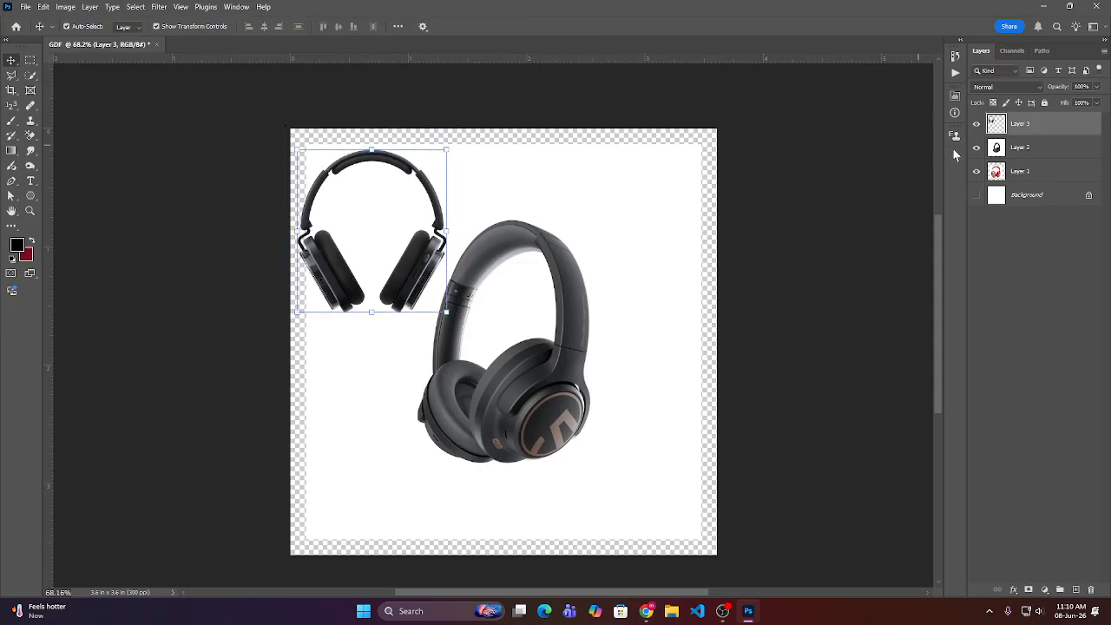
- Scale the Soundpeats headphone on Layer 2 to 57.30% and place it in the canvas's lower-left quarter
{"action": "left_click", "coordinate": [1052, 149]}
{"action": "left_click_drag", "start_coordinate": [503, 144], "coordinate": [412, 384]}
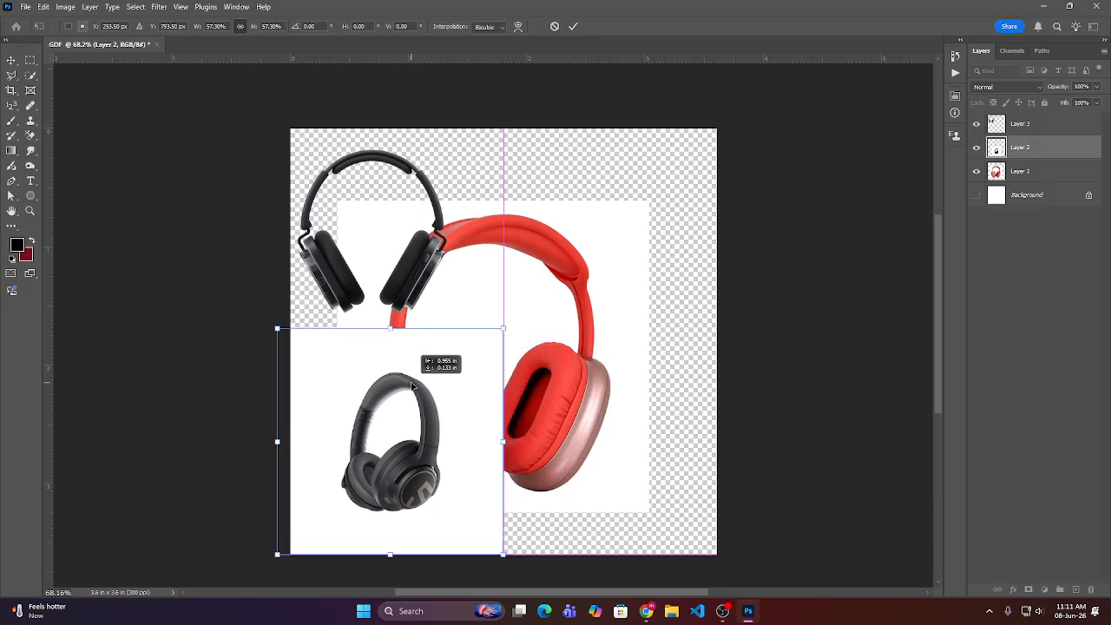
- Scale the red headphone on Layer 1 to about 70.38% and fit it into the canvas's upper-right corner
{"action": "left_click", "coordinate": [1042, 171]}
{"action": "left_click_drag", "start_coordinate": [574, 278], "coordinate": [653, 207]}
{"action": "left_click_drag", "start_coordinate": [416, 439], "coordinate": [509, 347]}
{"action": "left_click_drag", "start_coordinate": [612, 286], "coordinate": [597, 283]}
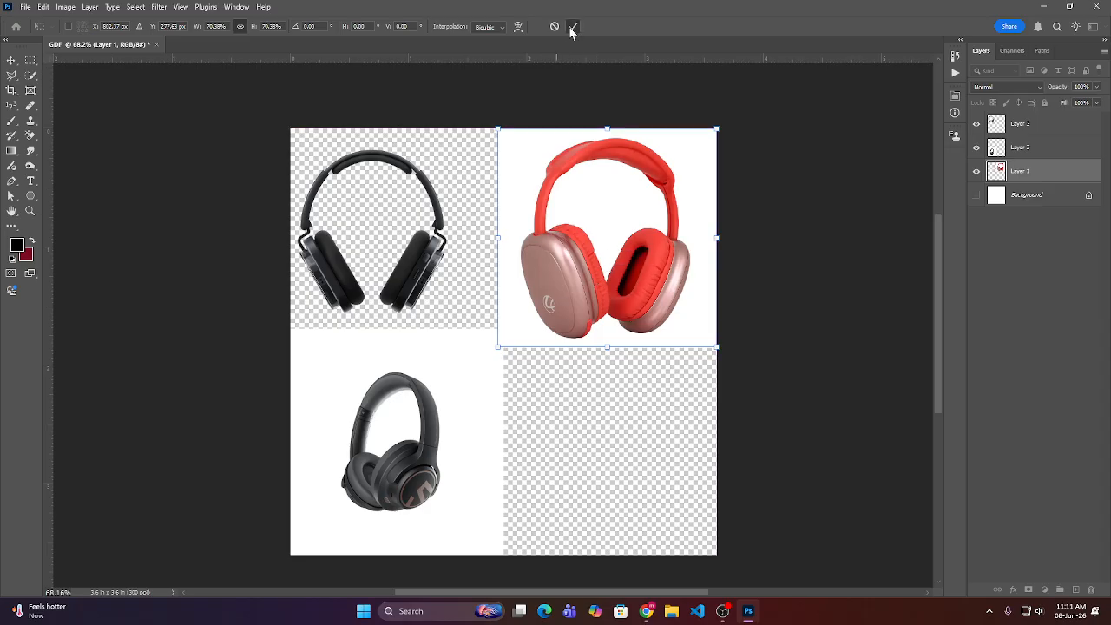
{"action": "left_click", "coordinate": [571, 29]}
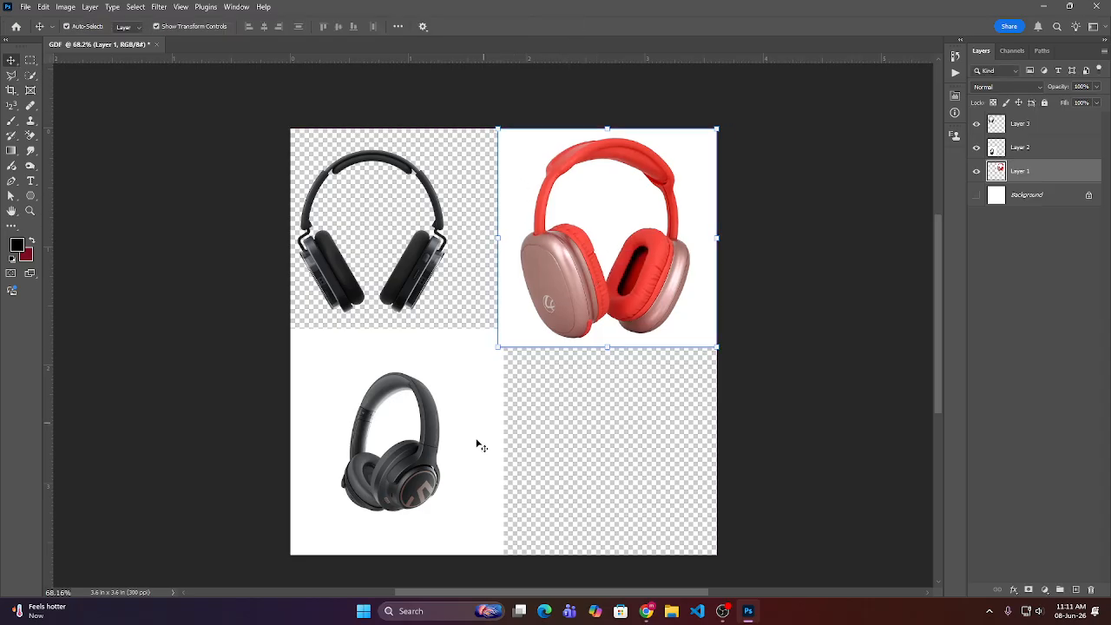
- Move the Nothing headphone slightly right and up, nearer the middle of the canvas's upper-left quarter
{"action": "left_click", "coordinate": [544, 436]}
{"action": "left_click", "coordinate": [475, 376]}
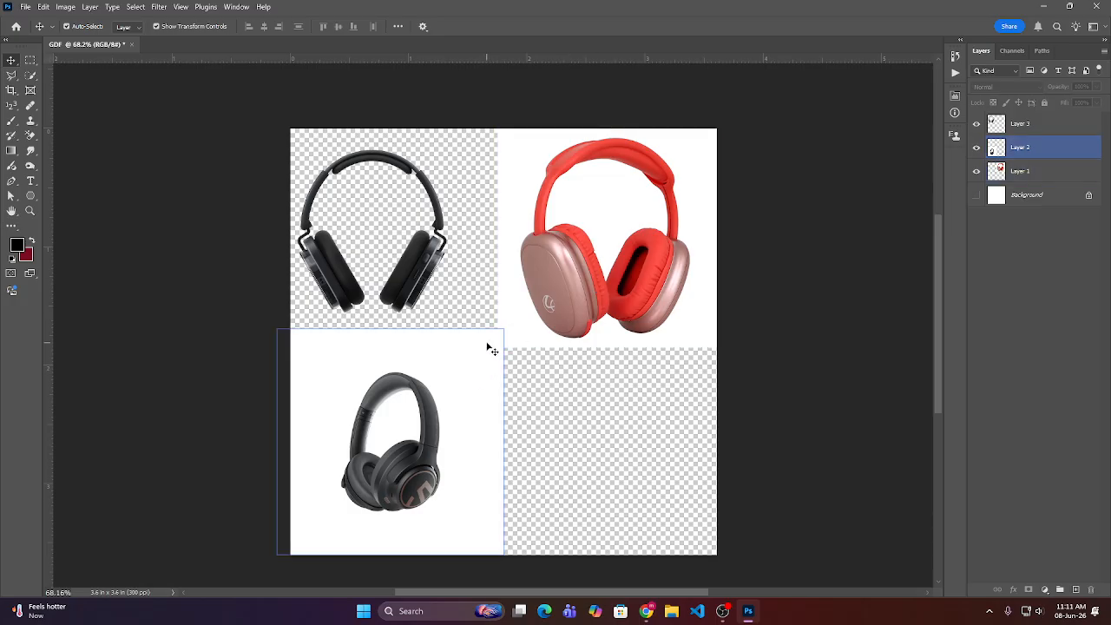
{"action": "left_click_drag", "start_coordinate": [417, 263], "coordinate": [433, 259]}
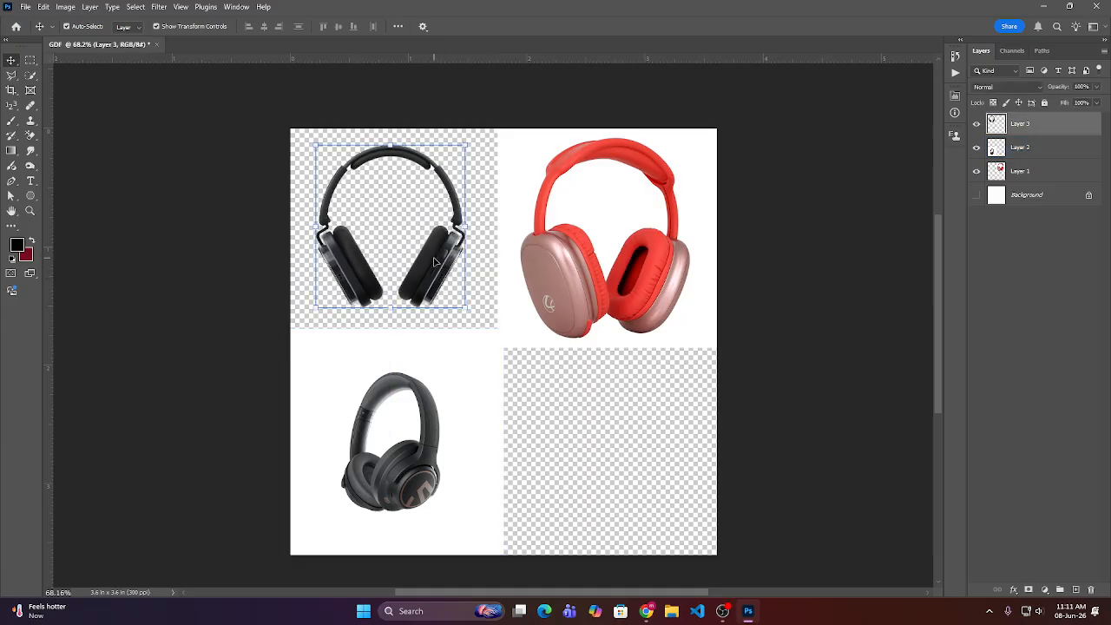
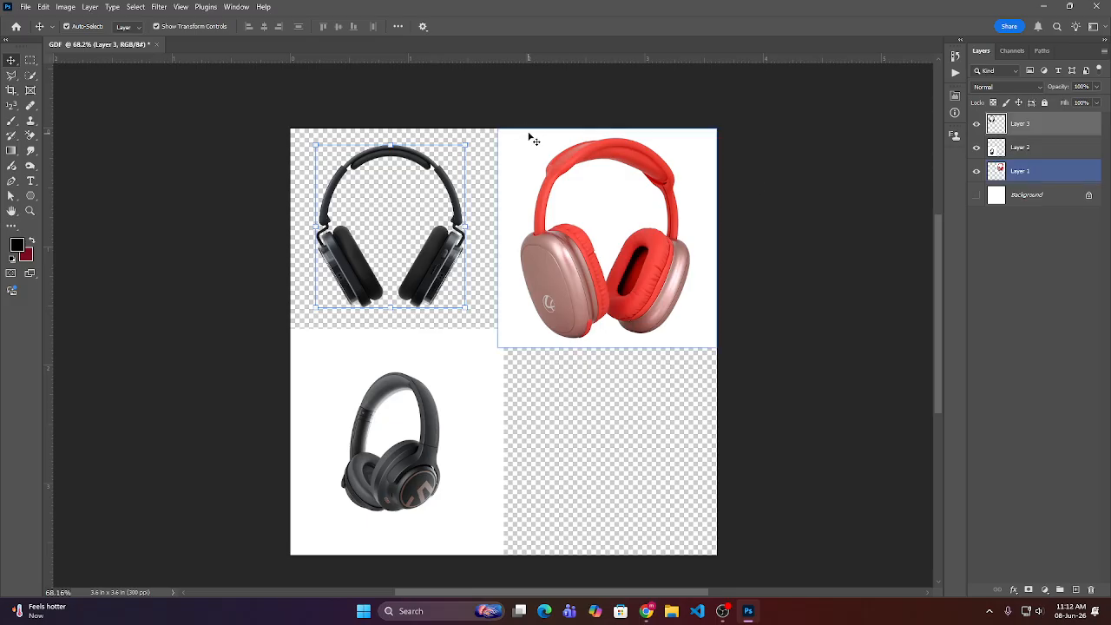
- Show and hide the Background layer again to examine the areas around the red and Soundpeats headphones
{"action": "left_click", "coordinate": [975, 196]}
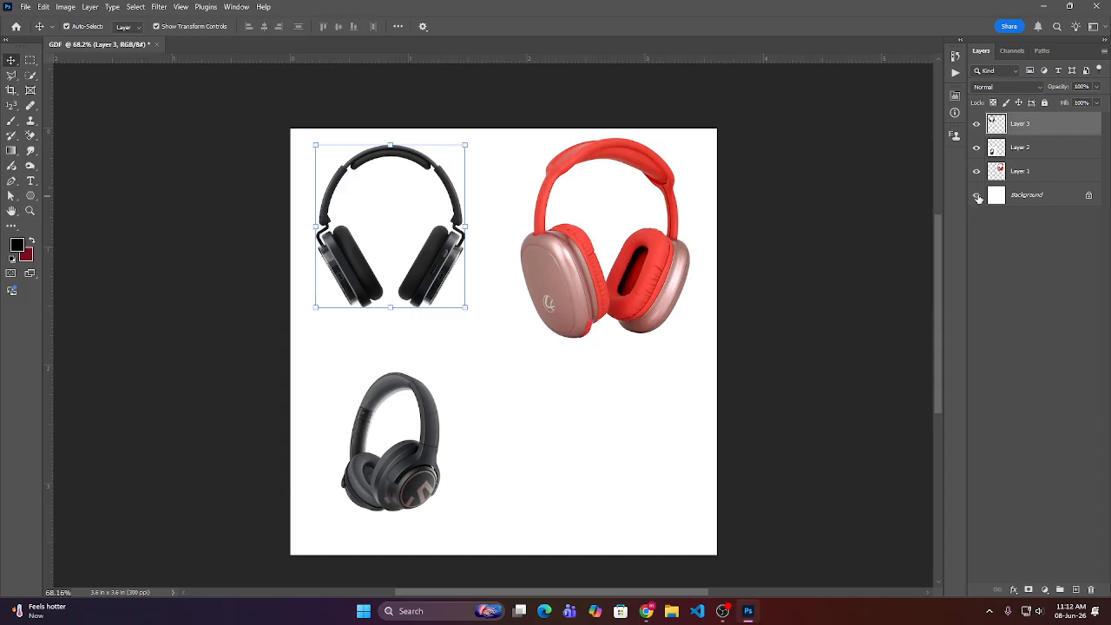
{"action": "left_click", "coordinate": [977, 197]}
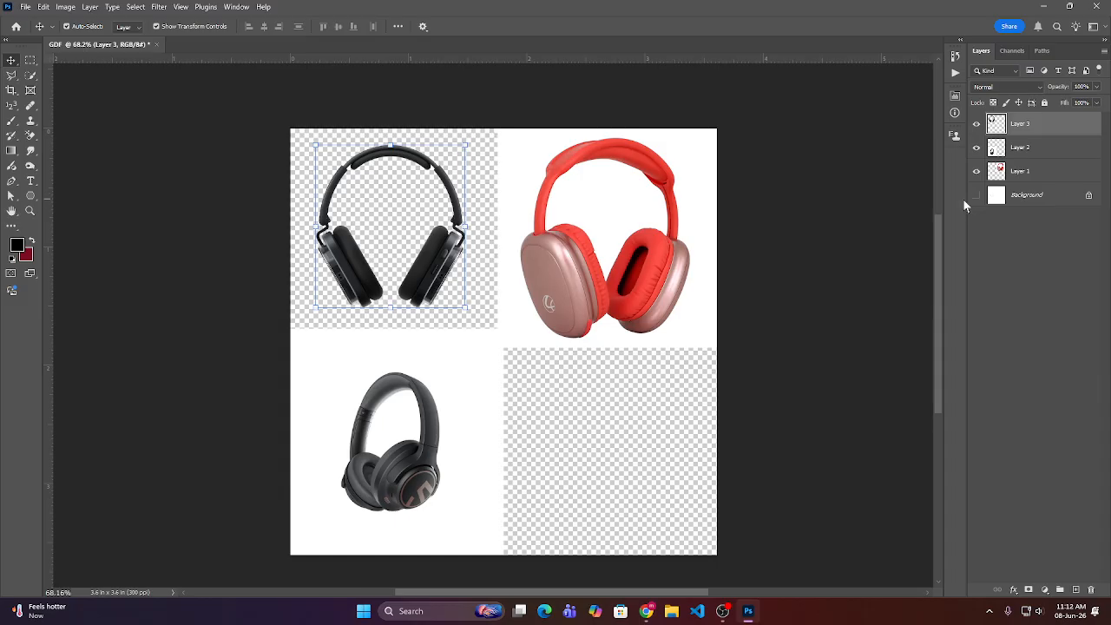
{"action": "left_click", "coordinate": [528, 292]}
{"action": "left_click", "coordinate": [460, 384]}
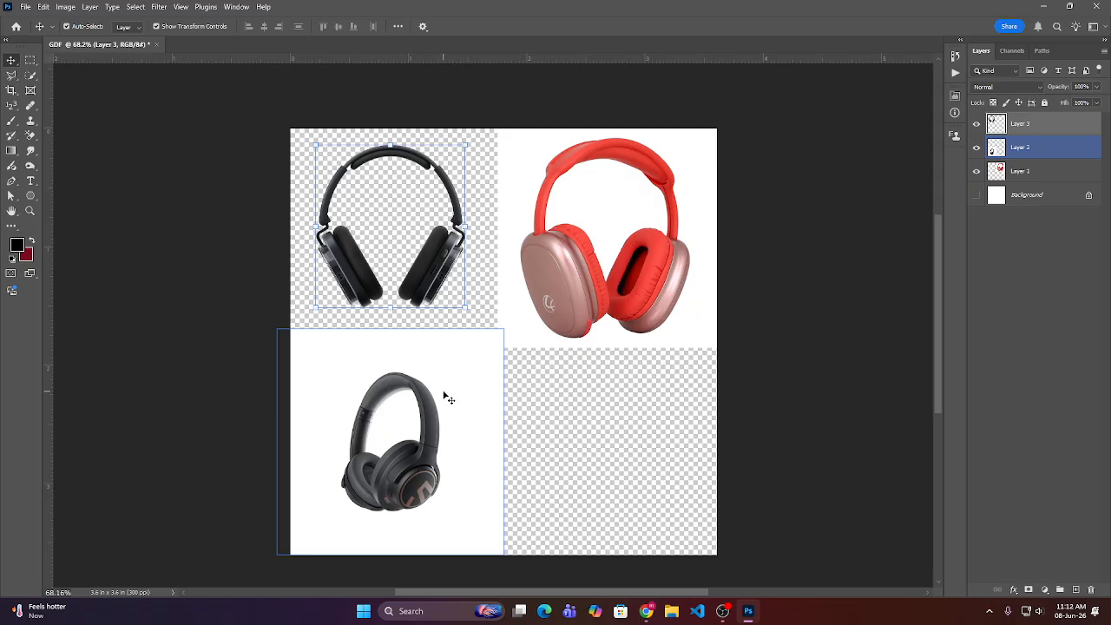
{"action": "left_click", "coordinate": [509, 280]}
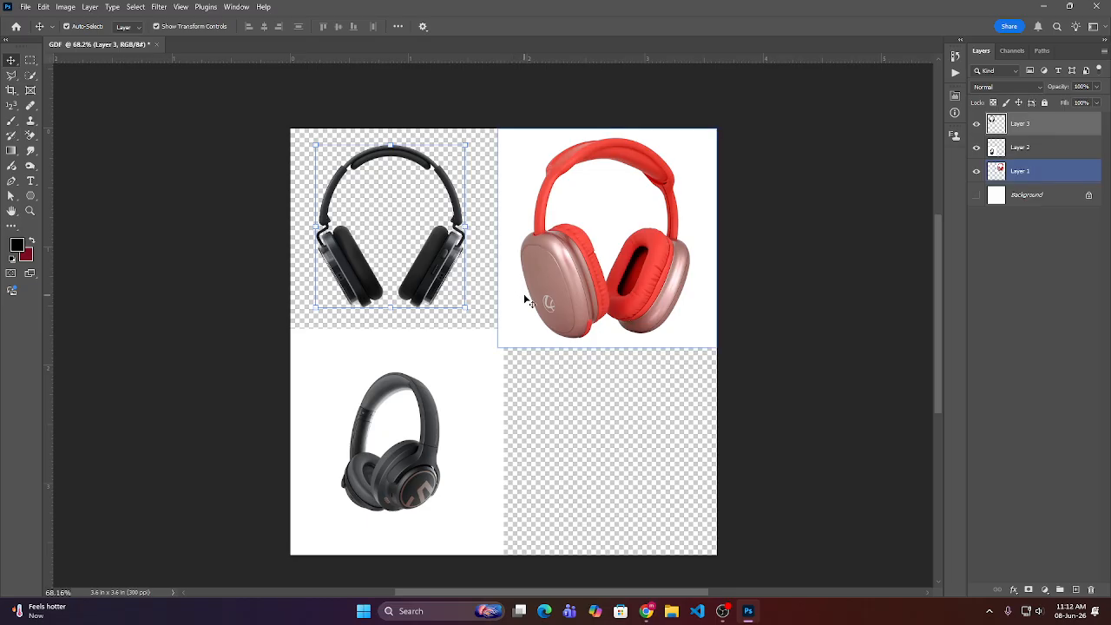
- Align the red headphone picture's left edge with the canvas's vertical centre line and raise the Nothing headphone slightly
{"action": "mouse_move", "coordinate": [584, 260]}
{"action": "left_mouse_down"}
{"action": "mouse_move", "coordinate": [575, 250]}
{"action": "mouse_move", "coordinate": [590, 255]}
{"action": "left_mouse_up"}
{"action": "left_click_drag", "start_coordinate": [426, 269], "coordinate": [445, 240]}
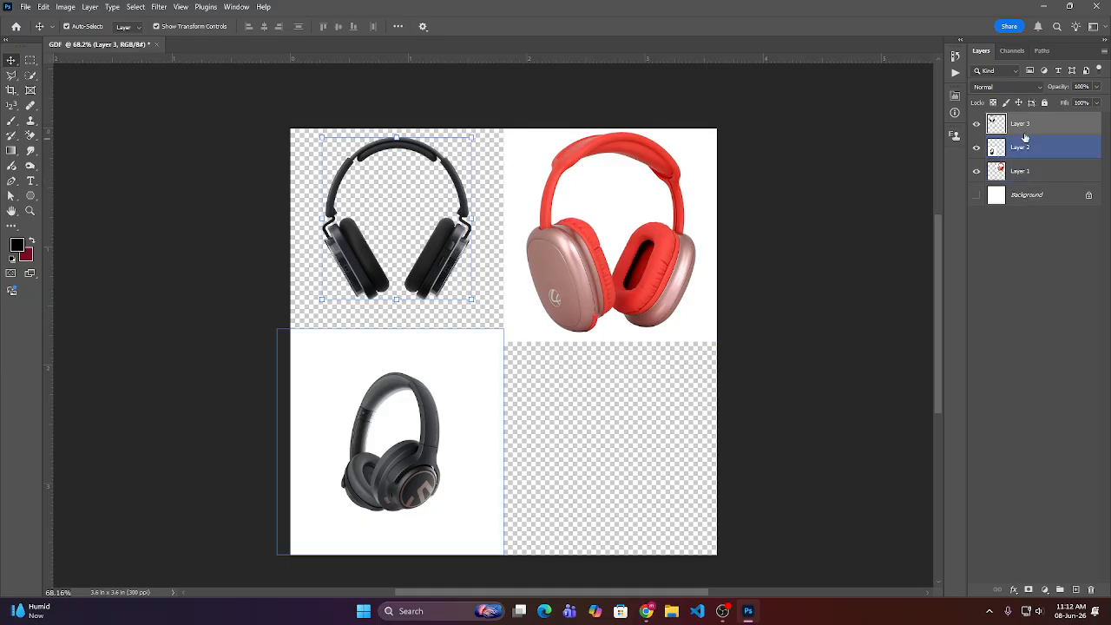
- Move Layer 3 directly above the Background layer and shift the Nothing headphone slightly down and left in the canvas's upper-left quarter
{"action": "left_click_drag", "start_coordinate": [1025, 126], "coordinate": [1041, 191]}
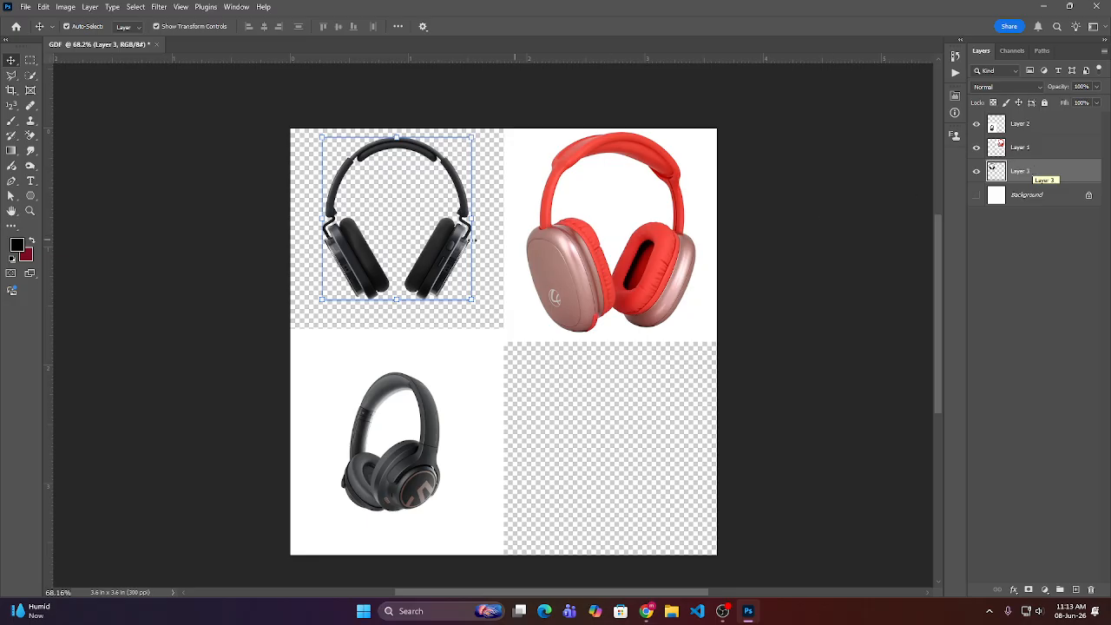
{"action": "mouse_move", "coordinate": [439, 260]}
{"action": "left_mouse_down"}
{"action": "mouse_move", "coordinate": [635, 274]}
{"action": "mouse_move", "coordinate": [564, 335]}
{"action": "mouse_move", "coordinate": [643, 363]}
{"action": "mouse_move", "coordinate": [486, 473]}
{"action": "mouse_move", "coordinate": [452, 348]}
{"action": "mouse_move", "coordinate": [454, 241]}
{"action": "mouse_move", "coordinate": [435, 264]}
{"action": "left_mouse_up"}
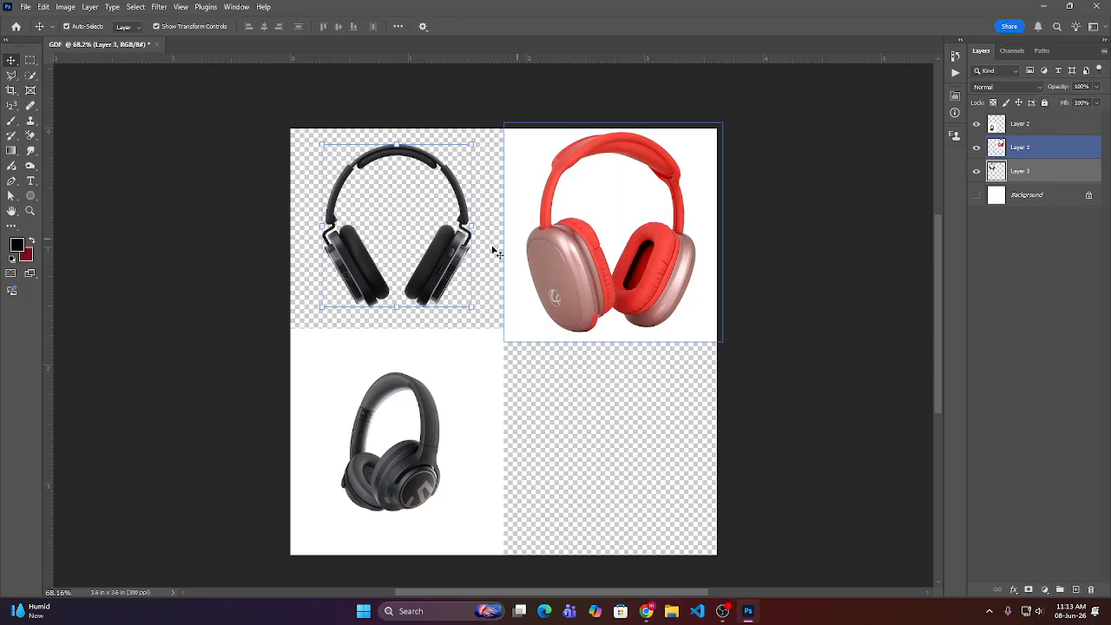
{"action": "mouse_move", "coordinate": [466, 261]}
{"action": "left_mouse_down"}
{"action": "mouse_move", "coordinate": [588, 265]}
{"action": "mouse_move", "coordinate": [446, 265]}
{"action": "left_mouse_up"}
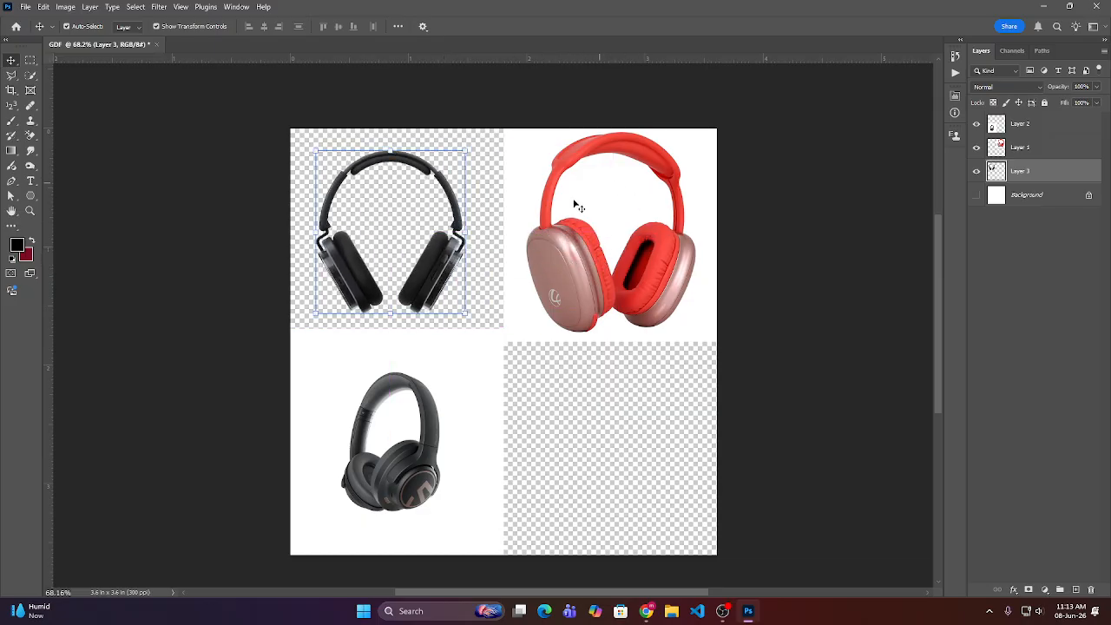
{"action": "left_click", "coordinate": [533, 337]}
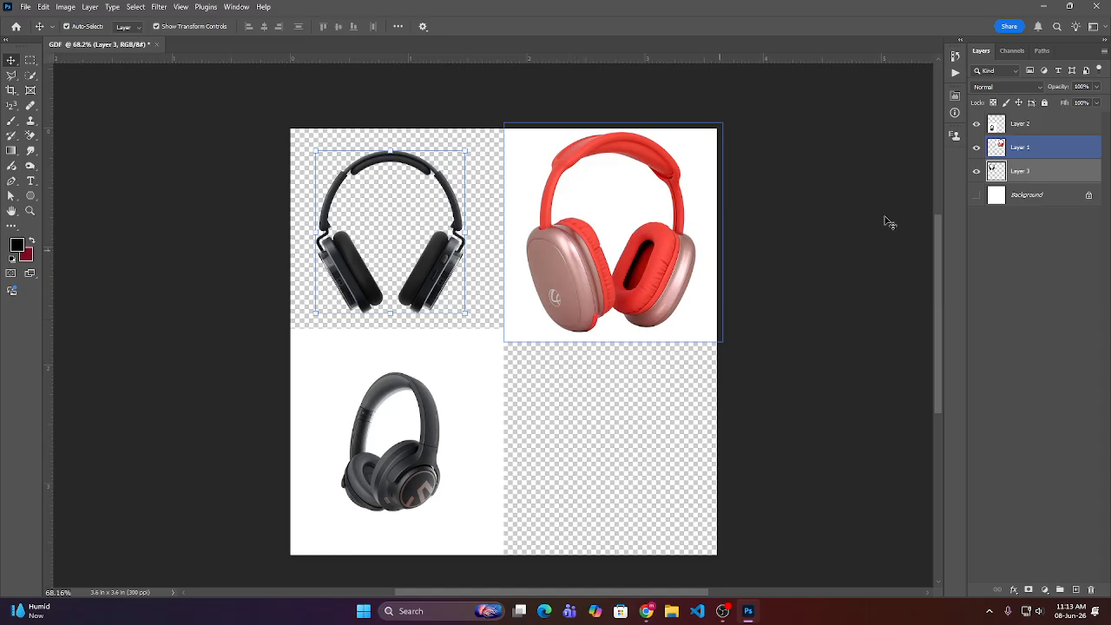
- Hide the three headphone layers and leave only the Background layer visible and selected
{"action": "left_click", "coordinate": [1017, 127]}
{"action": "left_click", "coordinate": [976, 195], "text": "alt"}
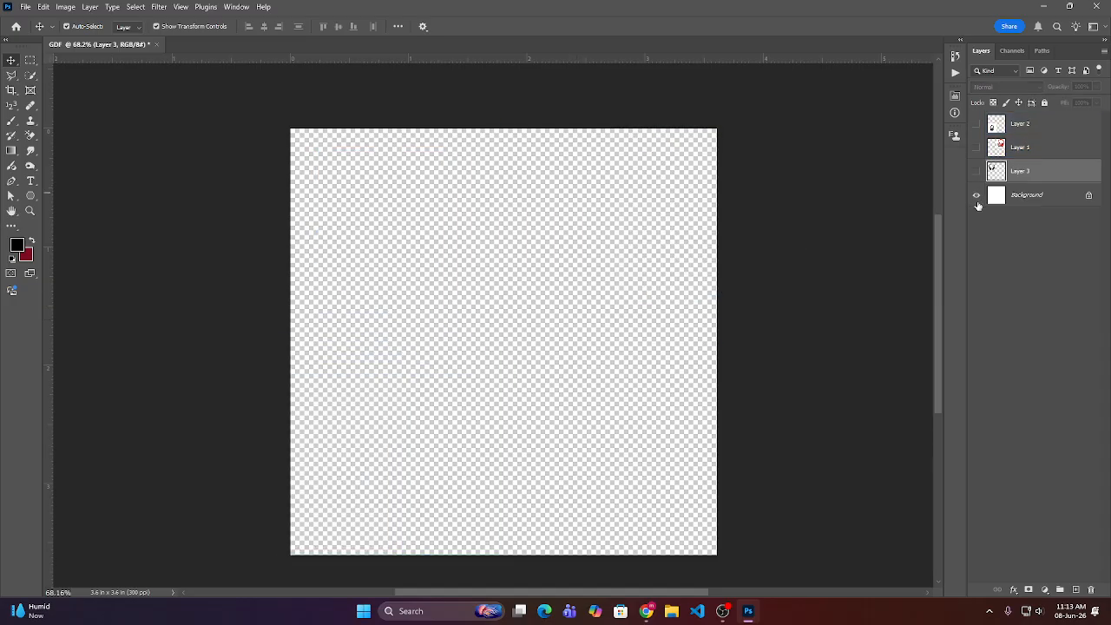
{"action": "left_click", "coordinate": [976, 195]}
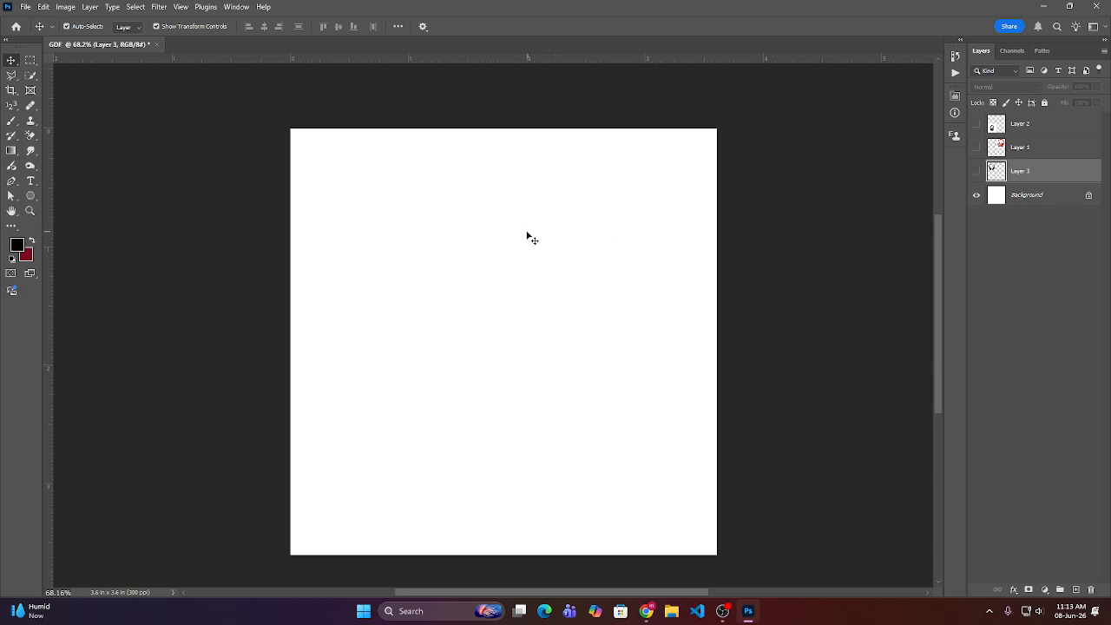
{"action": "left_click", "coordinate": [1013, 198]}
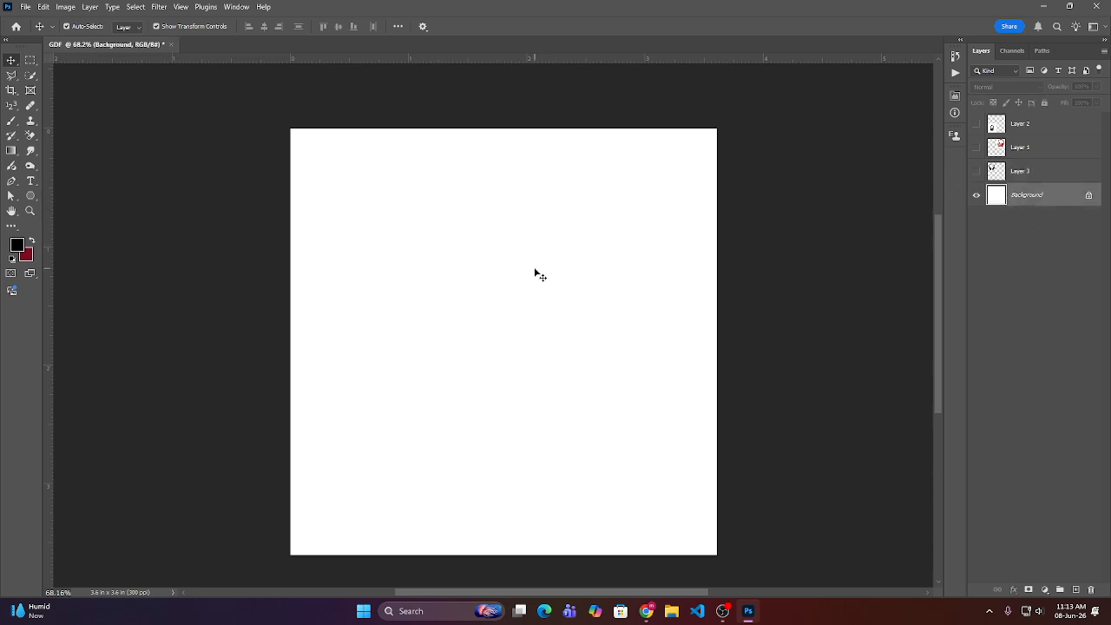
- Set the Rectangular Marquee to New Selection mode and look over the other marquee tools
{"action": "left_click", "coordinate": [30, 61]}
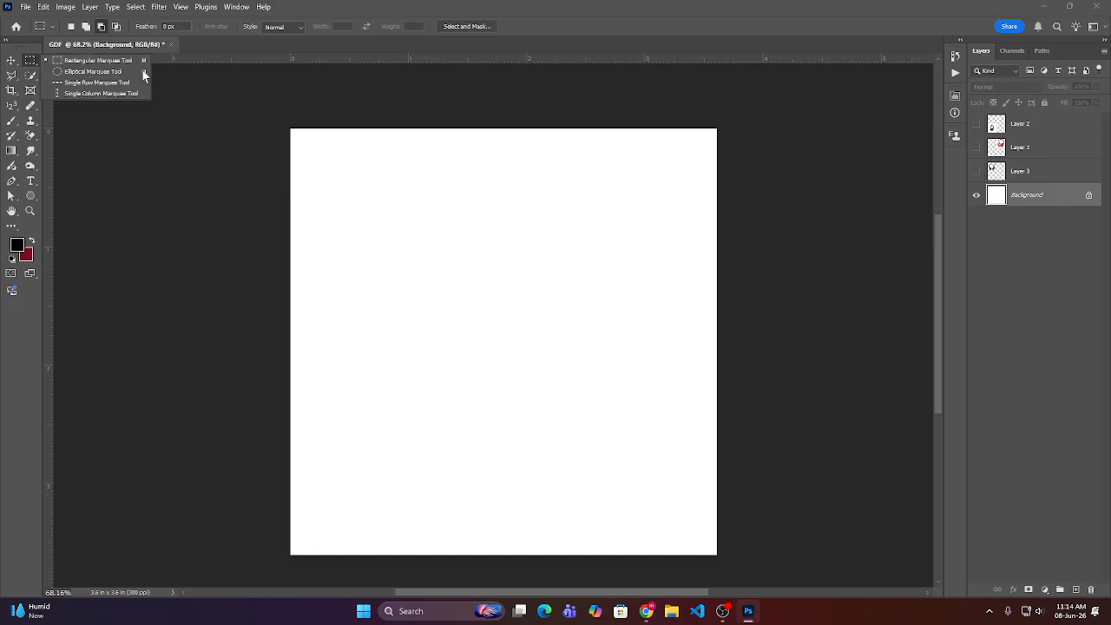
{"action": "left_click", "coordinate": [72, 27]}
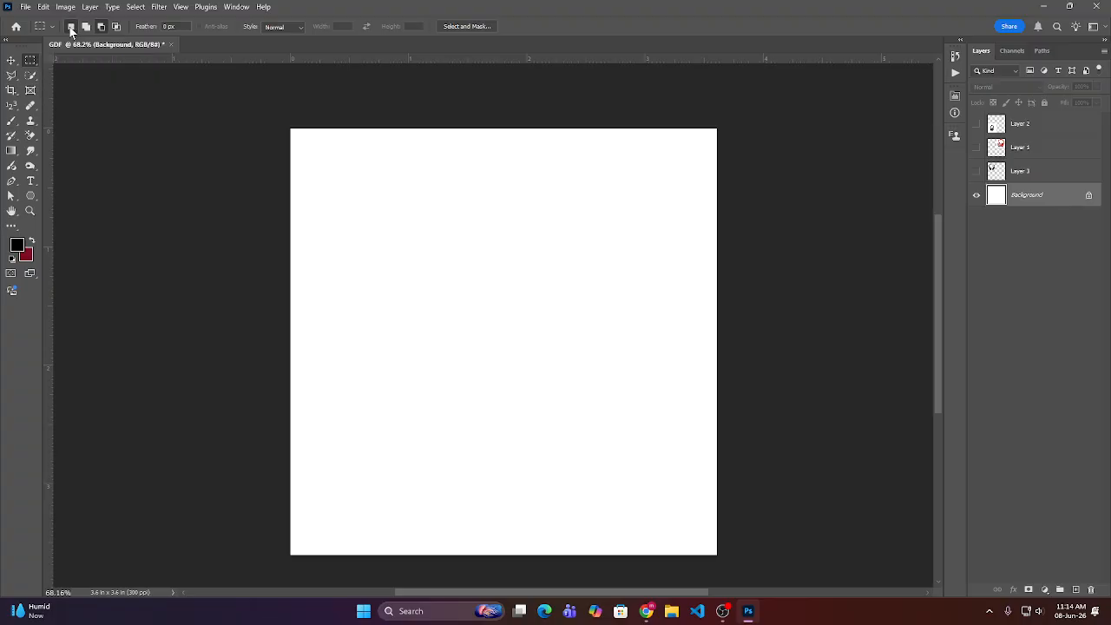
{"action": "left_click", "coordinate": [30, 61]}
{"action": "left_click", "coordinate": [30, 62]}
{"action": "right_click", "coordinate": [30, 63]}
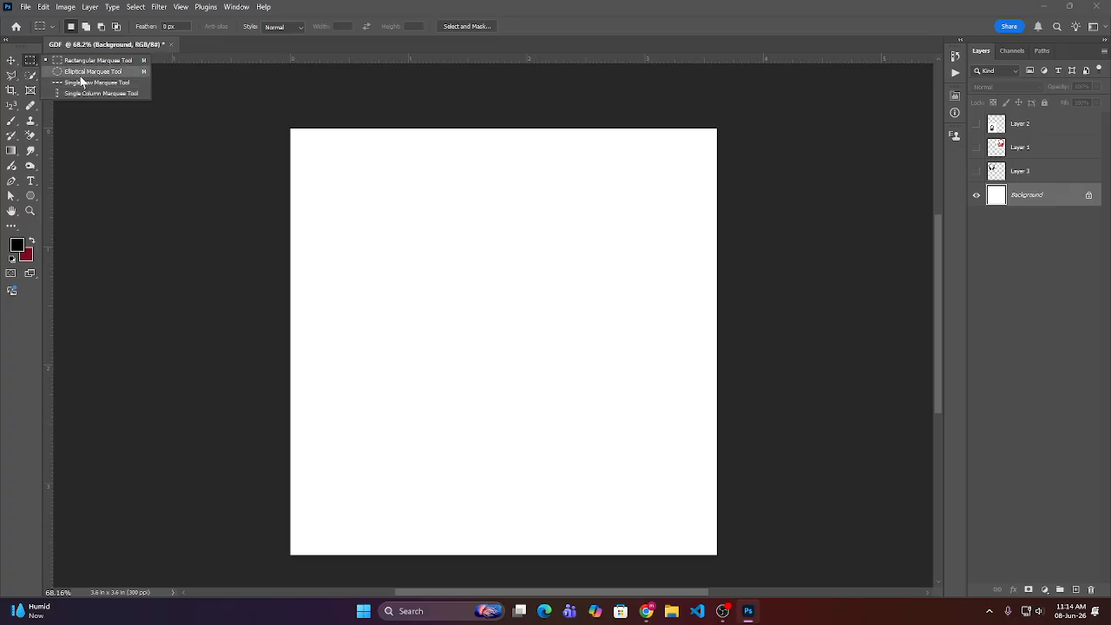
- Look over the tools grouped with the Polygonal Lasso and the Quick Selection tool
{"action": "left_click", "coordinate": [11, 76]}
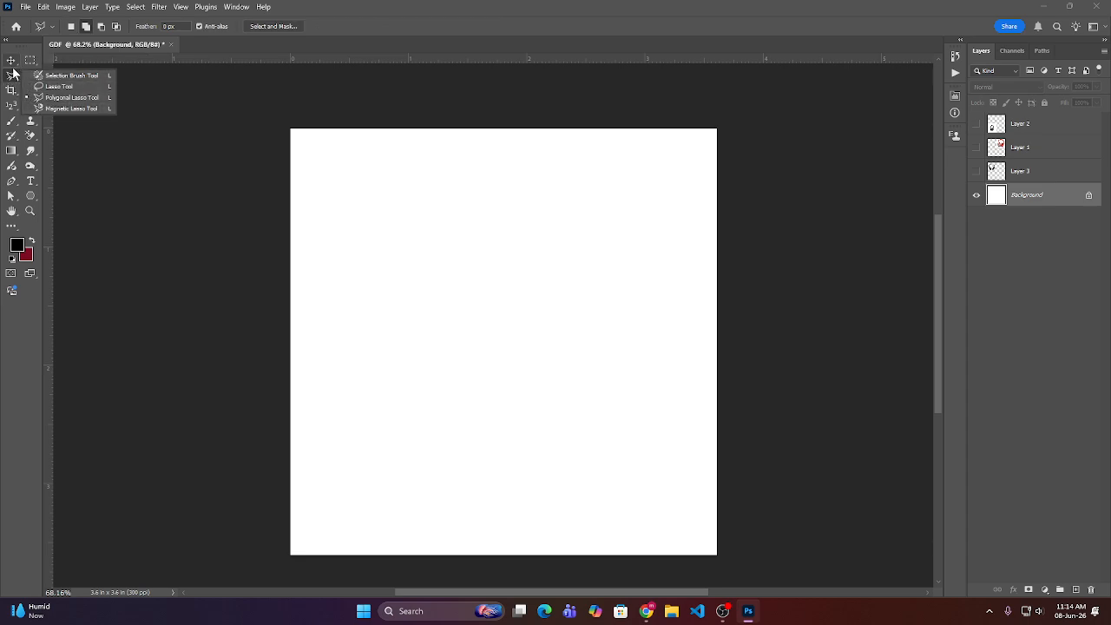
{"action": "left_click", "coordinate": [14, 76]}
{"action": "left_click", "coordinate": [31, 76]}
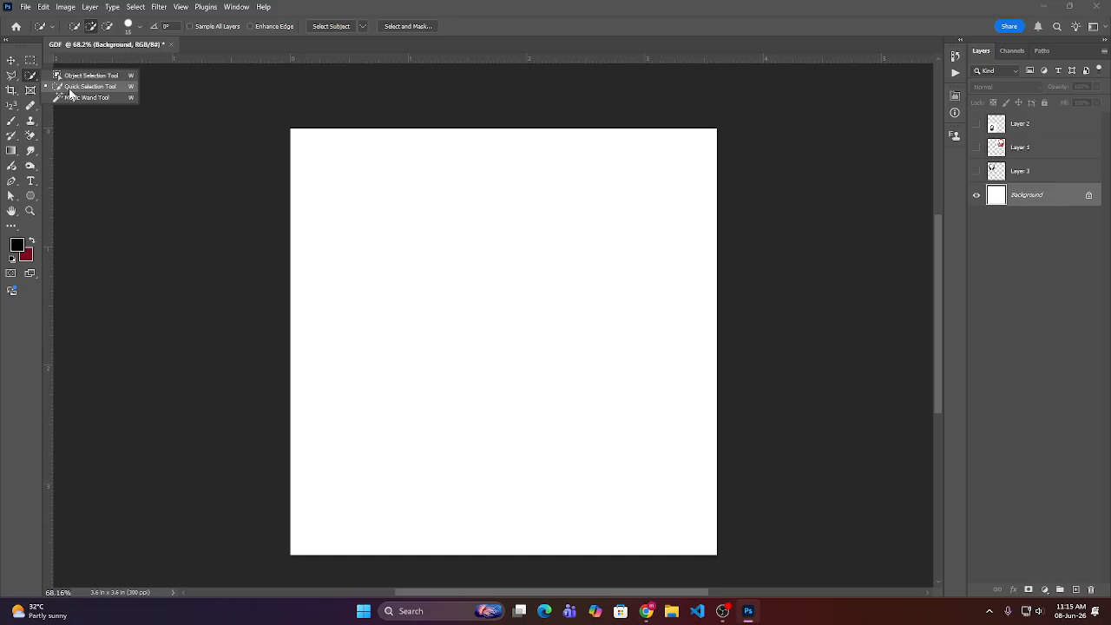
- Draw trial rectangular selections across the canvas's upper and middle area with the Rectangular Marquee and undo the last selection change
{"action": "left_click", "coordinate": [29, 60]}
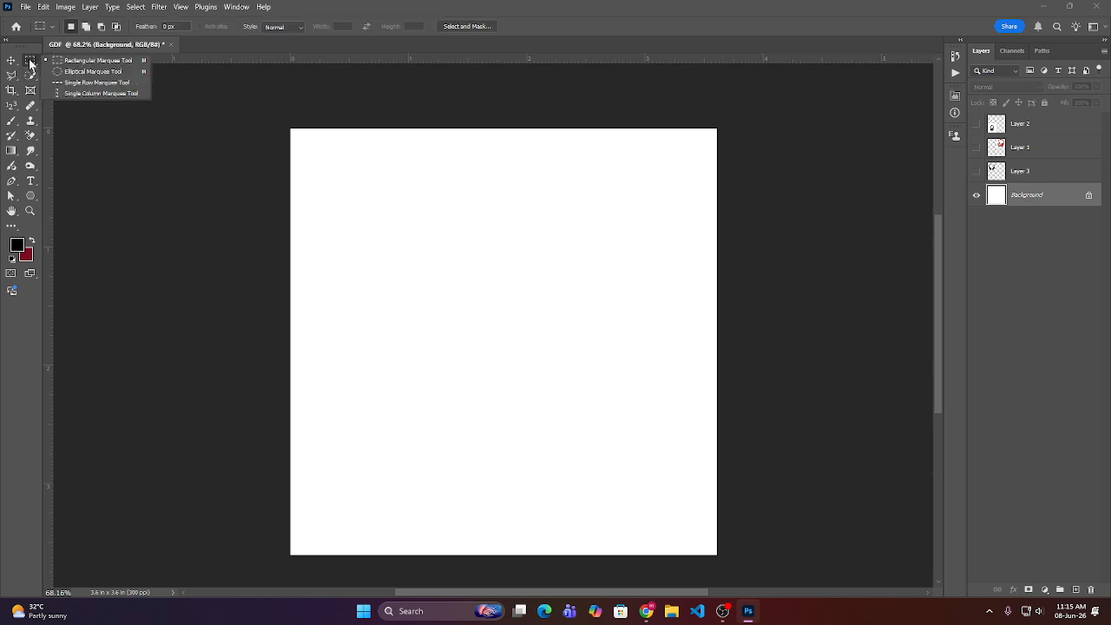
{"action": "left_click", "coordinate": [75, 63]}
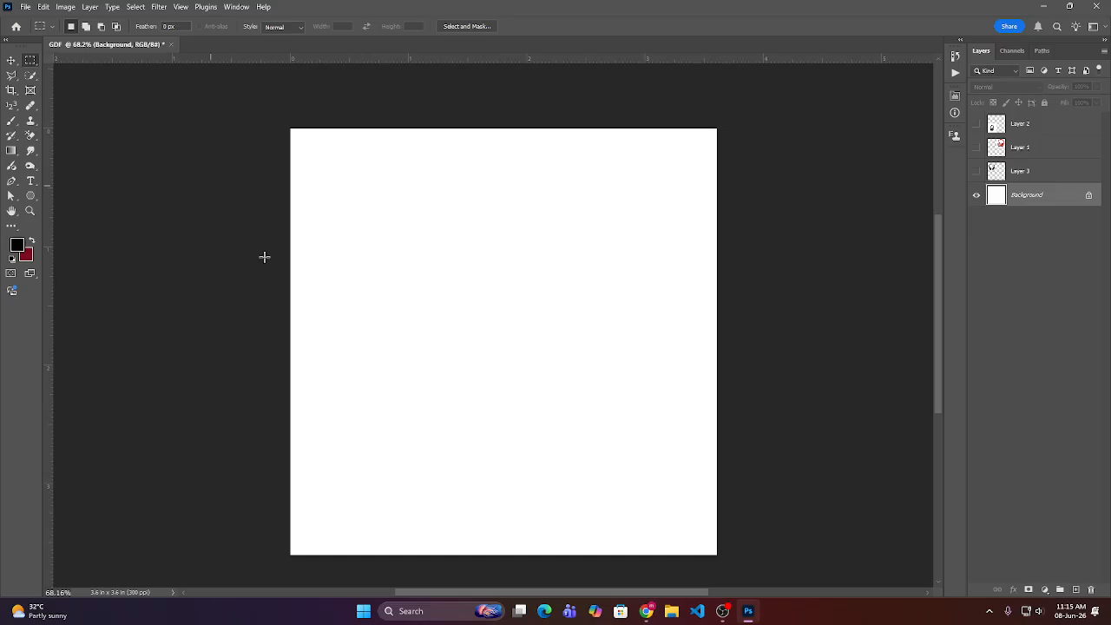
{"action": "left_click_drag", "start_coordinate": [346, 262], "coordinate": [659, 452]}
{"action": "left_click_drag", "start_coordinate": [347, 193], "coordinate": [548, 322]}
{"action": "key", "text": "ctrl+z"}
- Select the entire canvas and clear that selection again
{"action": "left_click", "coordinate": [135, 8]}
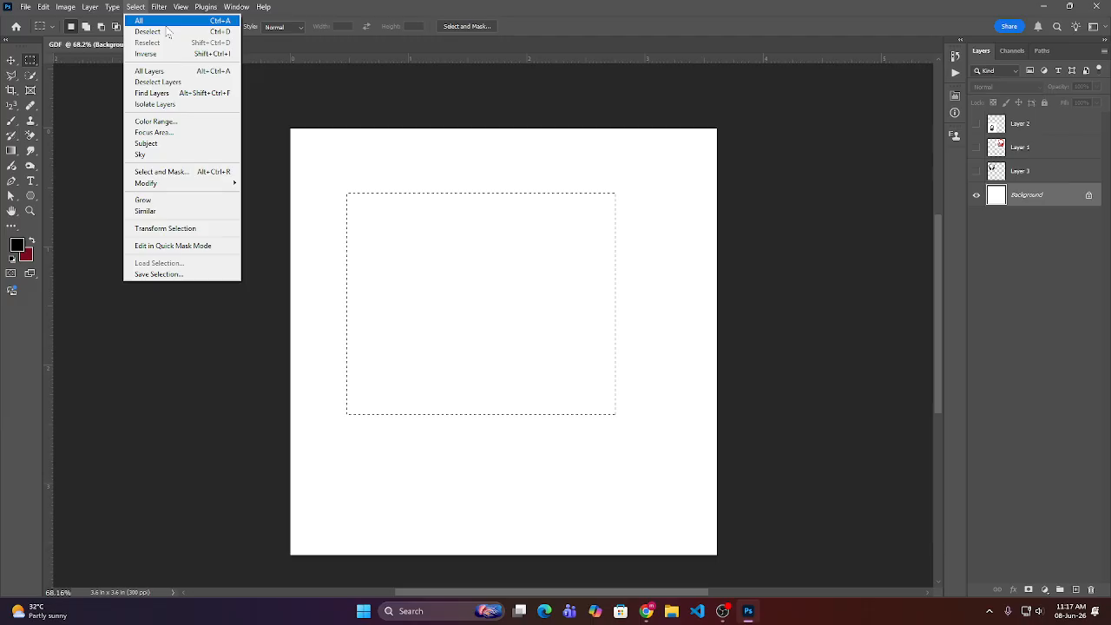
{"action": "left_click", "coordinate": [166, 25]}
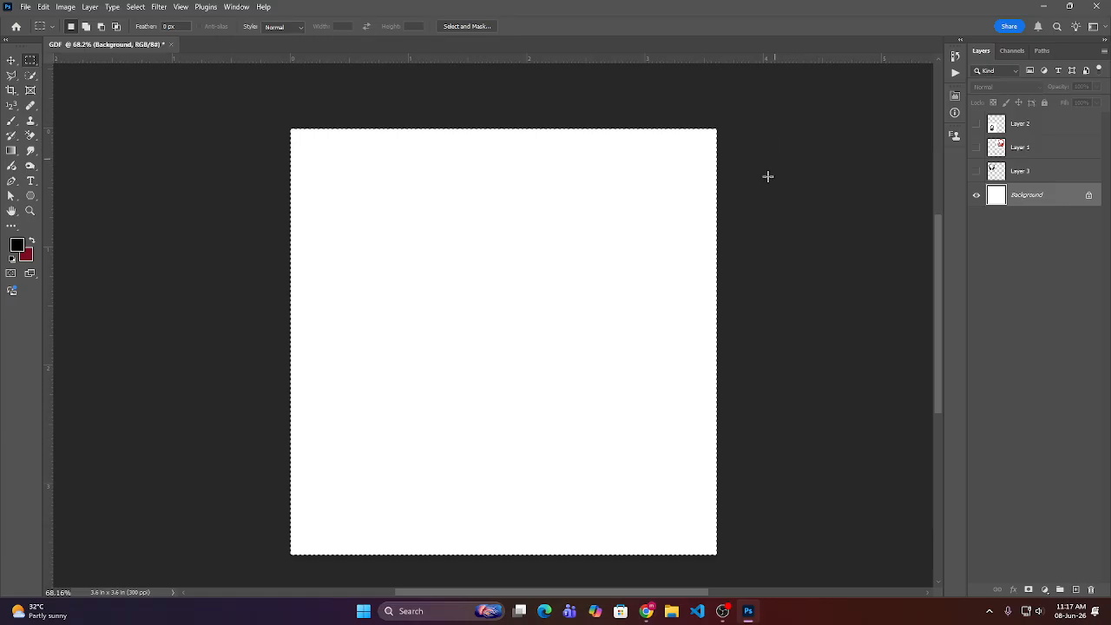
{"action": "left_click", "coordinate": [422, 512]}
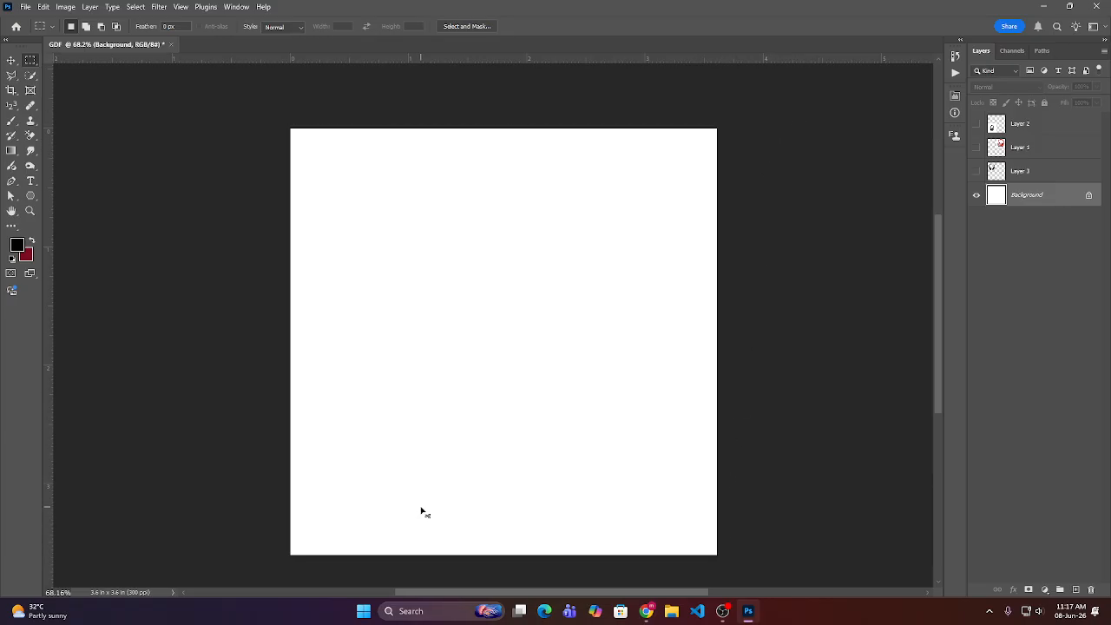
- Invert a small rectangular selection drawn near the canvas centre, and clear it
{"action": "left_click", "coordinate": [135, 8]}
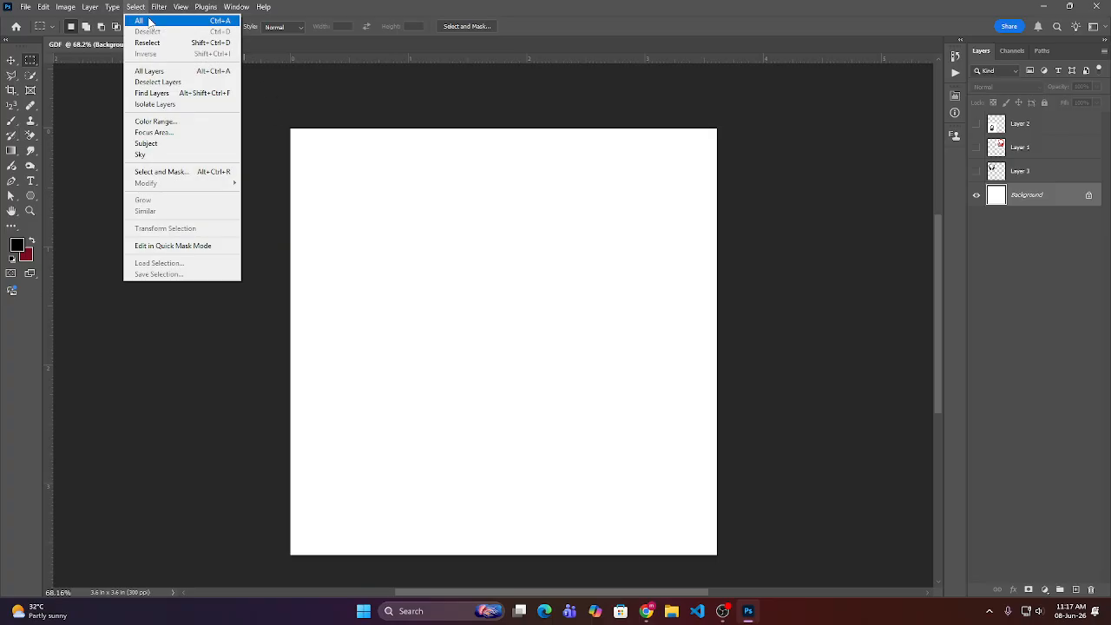
{"action": "left_click", "coordinate": [415, 269]}
{"action": "left_click_drag", "start_coordinate": [436, 285], "coordinate": [543, 384]}
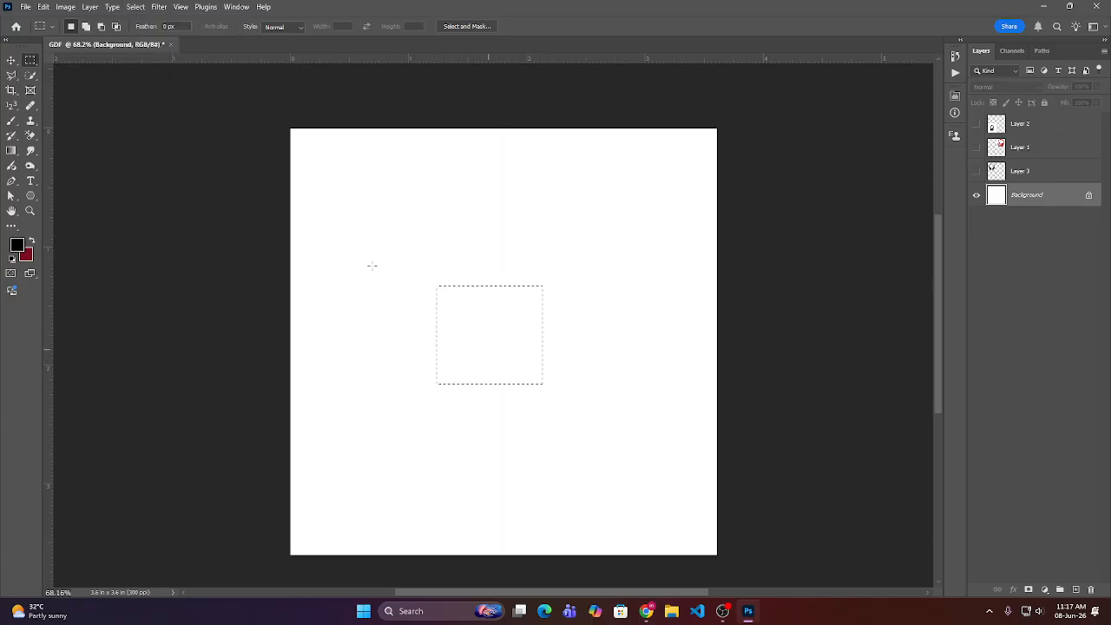
{"action": "left_click", "coordinate": [135, 8]}
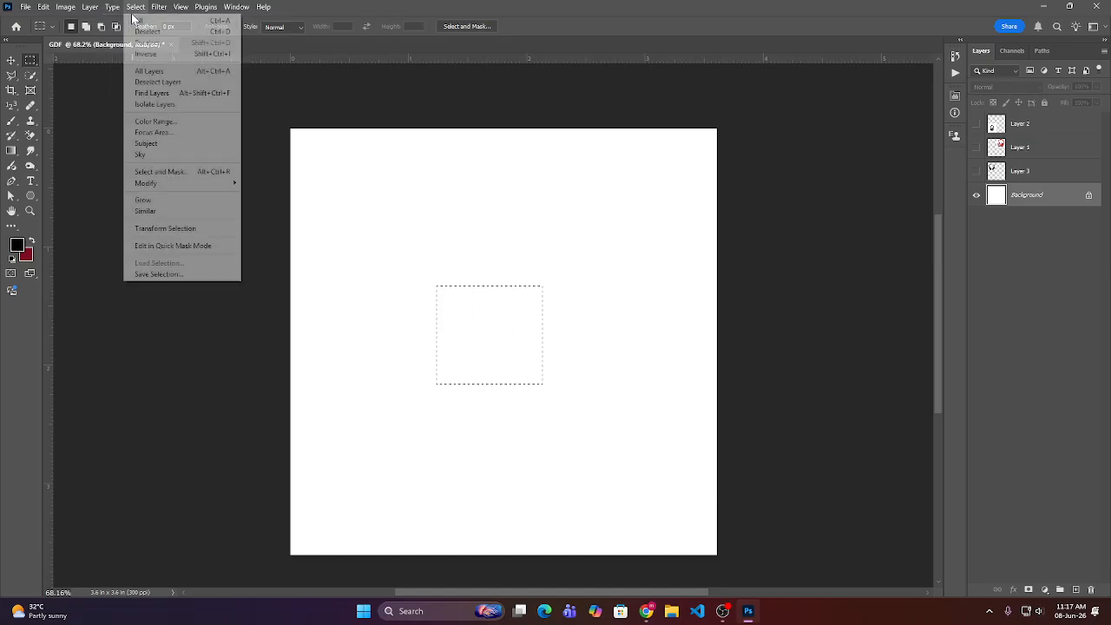
{"action": "left_click", "coordinate": [169, 54]}
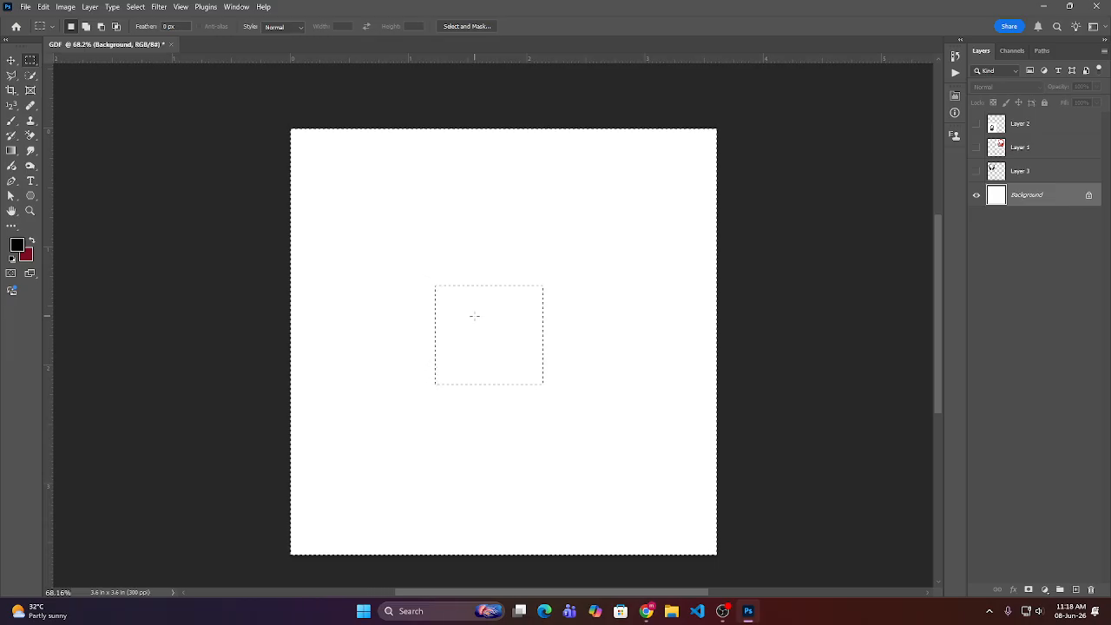
{"action": "left_click", "coordinate": [527, 303]}
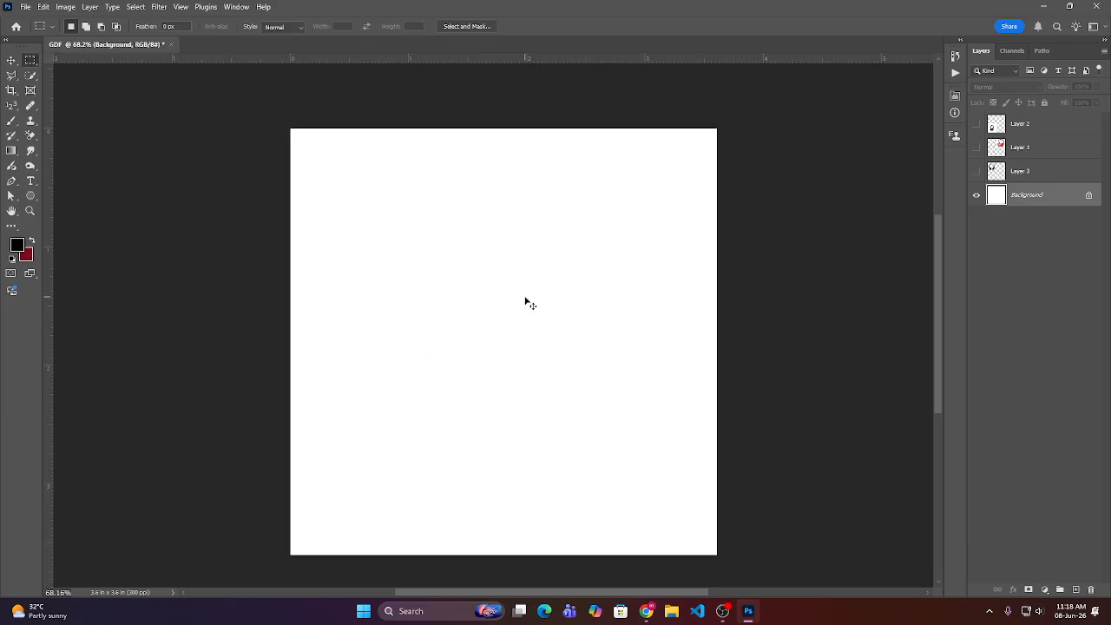
- Draw a trial selection in the middle of the canvas with the Elliptical Marquee and clear it
{"action": "right_click", "coordinate": [31, 60]}
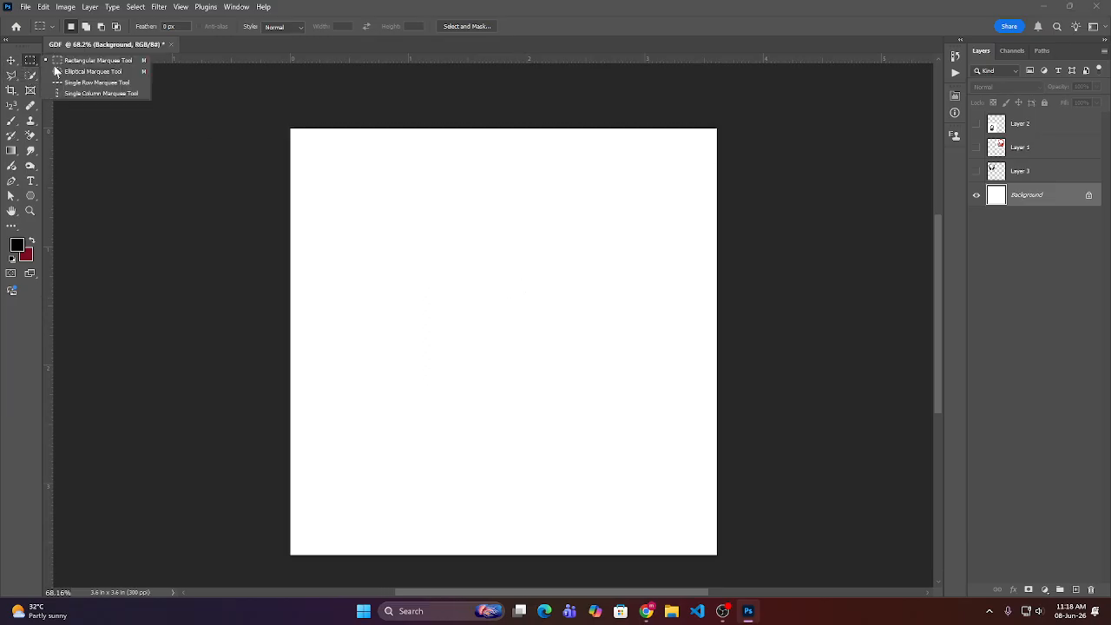
{"action": "left_click", "coordinate": [98, 72]}
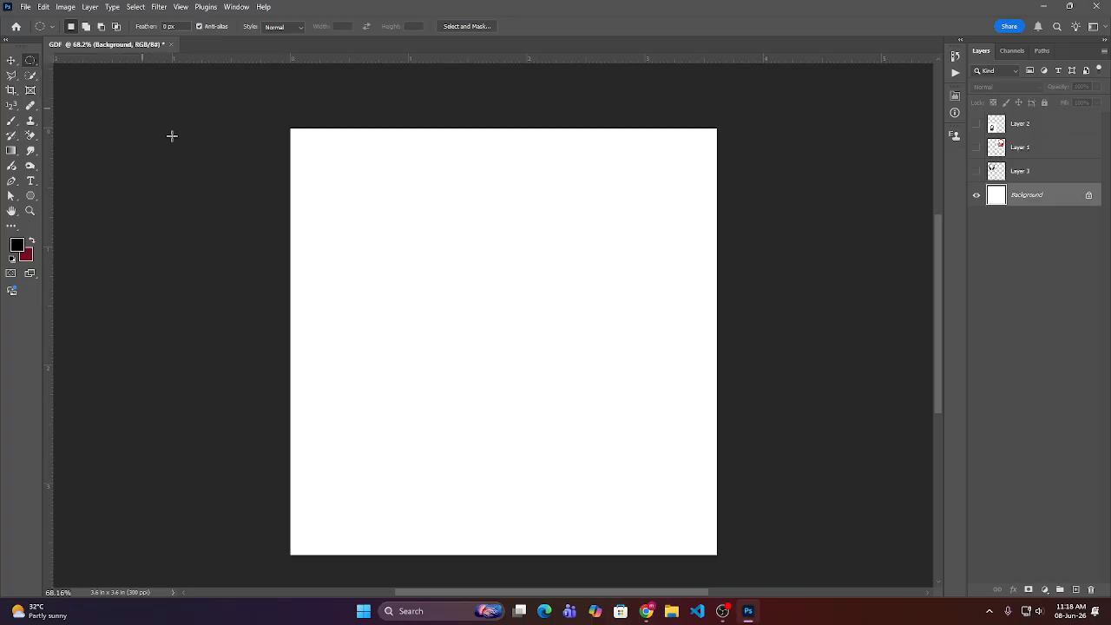
{"action": "left_click_drag", "start_coordinate": [425, 219], "coordinate": [595, 396]}
{"action": "left_click_drag", "start_coordinate": [634, 437], "coordinate": [585, 426]}
{"action": "key", "text": "shift"}
{"action": "left_click", "coordinate": [586, 428]}
- Draw several rectangular selections one after another in the canvas's upper half, ending with a wide one, using the Rectangular Marquee
{"action": "right_click", "coordinate": [29, 60]}
{"action": "left_click", "coordinate": [85, 62]}
{"action": "left_click_drag", "start_coordinate": [336, 192], "coordinate": [471, 362]}
{"action": "left_click_drag", "start_coordinate": [526, 188], "coordinate": [659, 392]}
{"action": "left_click_drag", "start_coordinate": [335, 171], "coordinate": [529, 387]}
{"action": "left_click_drag", "start_coordinate": [550, 193], "coordinate": [655, 304]}
{"action": "left_click_drag", "start_coordinate": [387, 196], "coordinate": [674, 294]}
- Extend the wide upper selection with several overlapping rectangles in Add to Selection mode, covering most of the canvas
{"action": "left_click", "coordinate": [86, 27]}
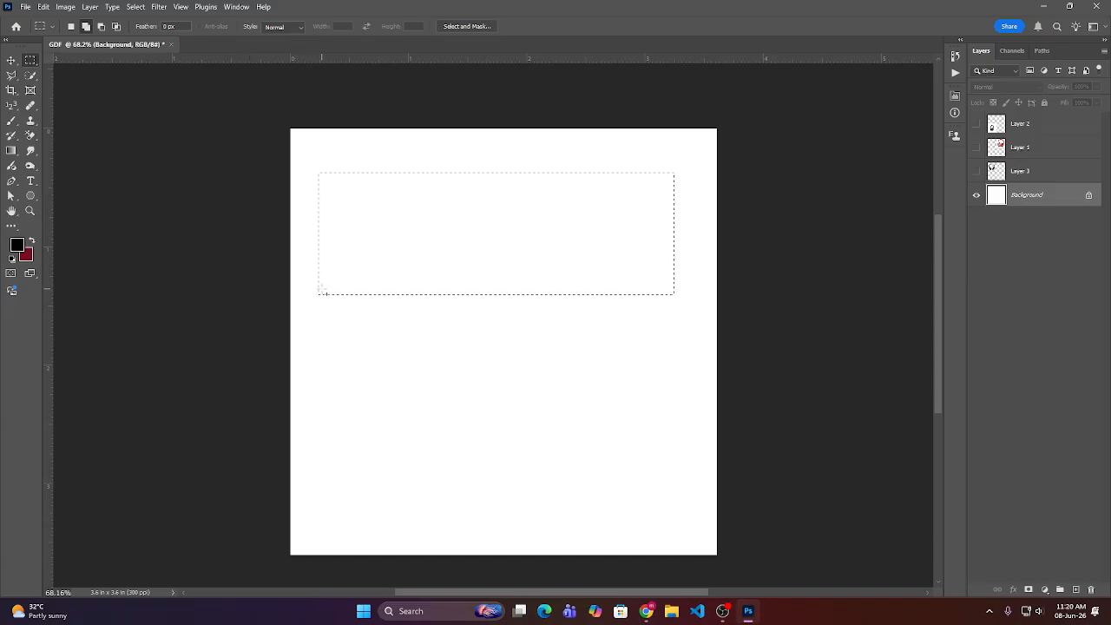
{"action": "left_click_drag", "start_coordinate": [312, 325], "coordinate": [682, 462]}
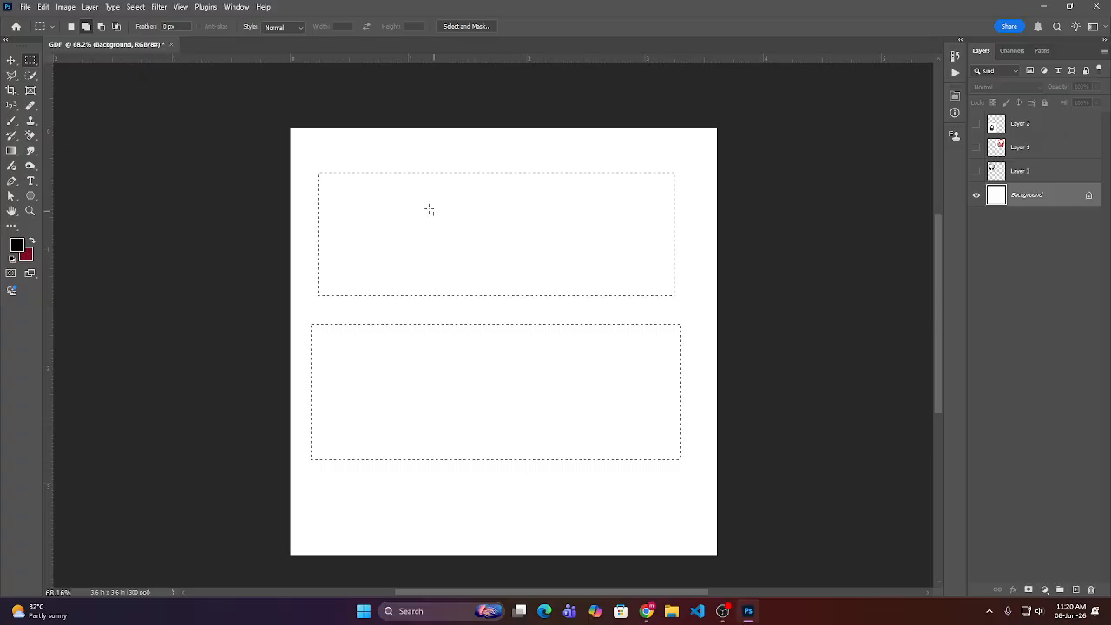
{"action": "left_click_drag", "start_coordinate": [384, 154], "coordinate": [549, 400]}
{"action": "left_click_drag", "start_coordinate": [604, 147], "coordinate": [684, 368]}
{"action": "left_click_drag", "start_coordinate": [499, 252], "coordinate": [608, 335]}
{"action": "left_click_drag", "start_coordinate": [301, 237], "coordinate": [391, 373]}
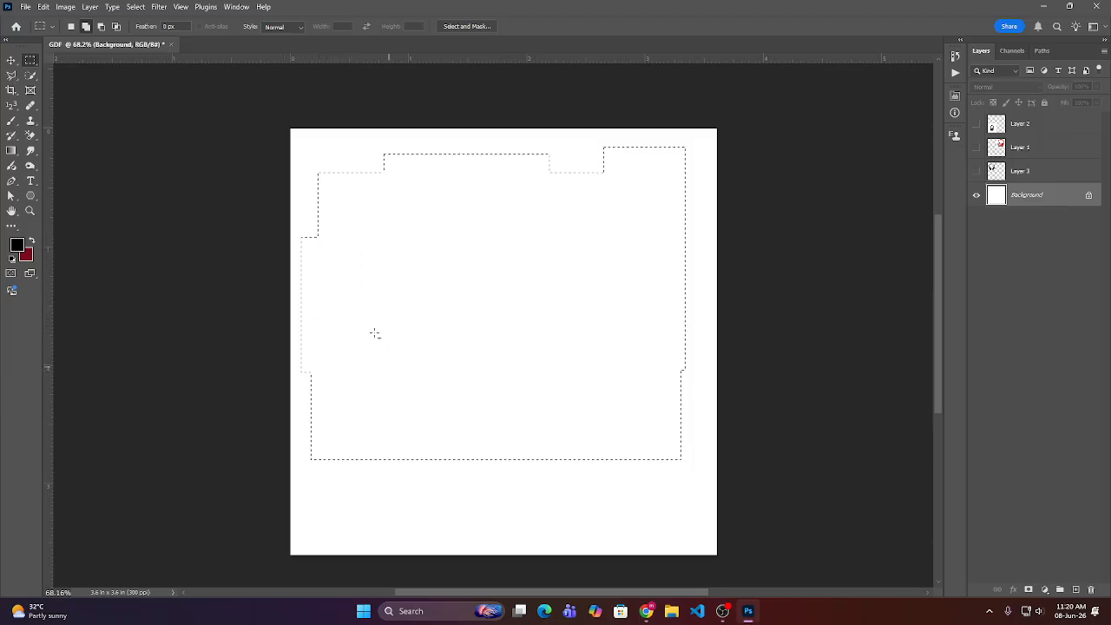
{"action": "left_click_drag", "start_coordinate": [395, 200], "coordinate": [399, 204]}
- Cut rectangles out of the combined selection in Subtract from Selection mode until the whole selection is removed
{"action": "left_click", "coordinate": [100, 28]}
{"action": "left_click_drag", "start_coordinate": [312, 148], "coordinate": [578, 233]}
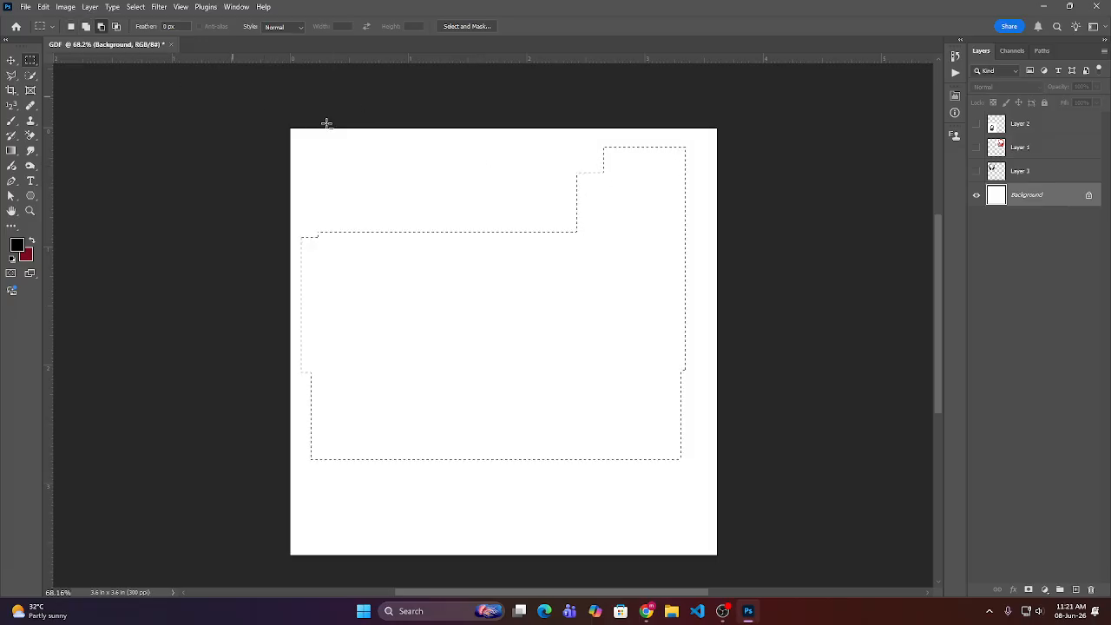
{"action": "left_click_drag", "start_coordinate": [515, 161], "coordinate": [565, 510]}
{"action": "left_click_drag", "start_coordinate": [366, 188], "coordinate": [545, 444]}
{"action": "left_click_drag", "start_coordinate": [293, 215], "coordinate": [535, 499]}
{"action": "left_click_drag", "start_coordinate": [535, 129], "coordinate": [725, 512]}
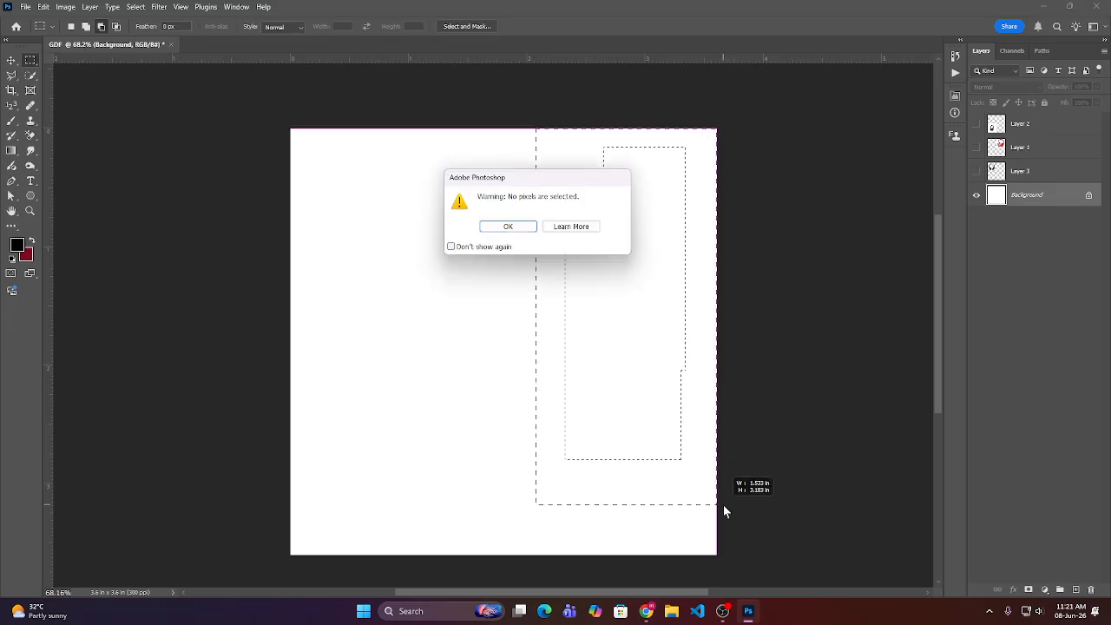
{"action": "left_click", "coordinate": [526, 227]}
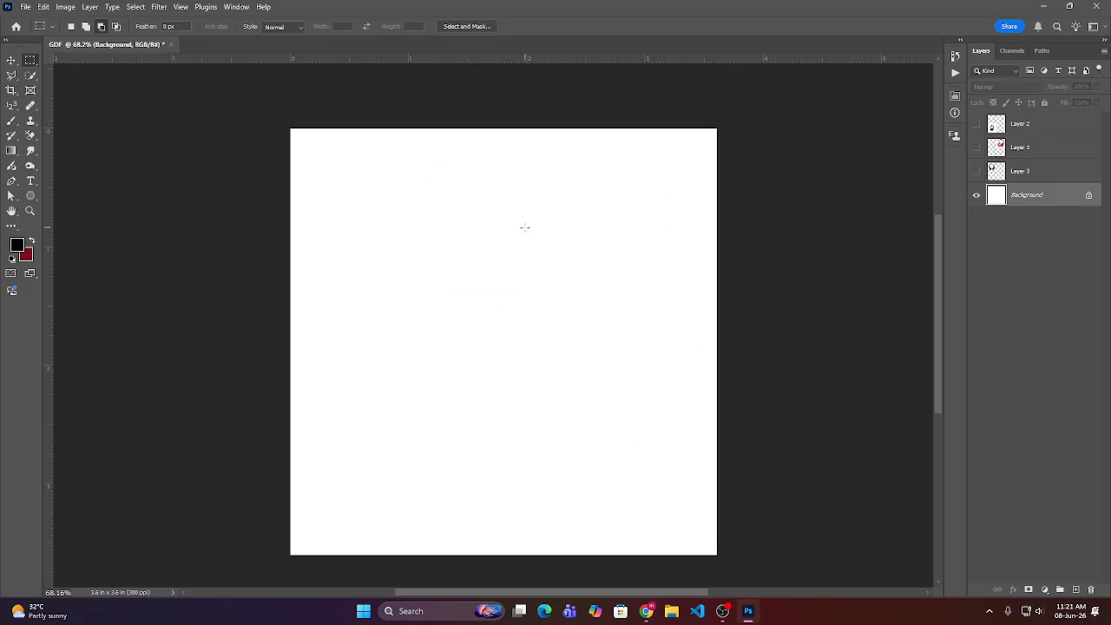
{"action": "left_click_drag", "start_coordinate": [335, 157], "coordinate": [463, 288]}
- Draw a new rectangular selection of about 2 × 1.5 in around the middle of the canvas in New Selection mode
{"action": "left_click", "coordinate": [70, 26]}
{"action": "left_click_drag", "start_coordinate": [377, 281], "coordinate": [499, 344]}
{"action": "left_click_drag", "start_coordinate": [582, 415], "coordinate": [603, 425]}
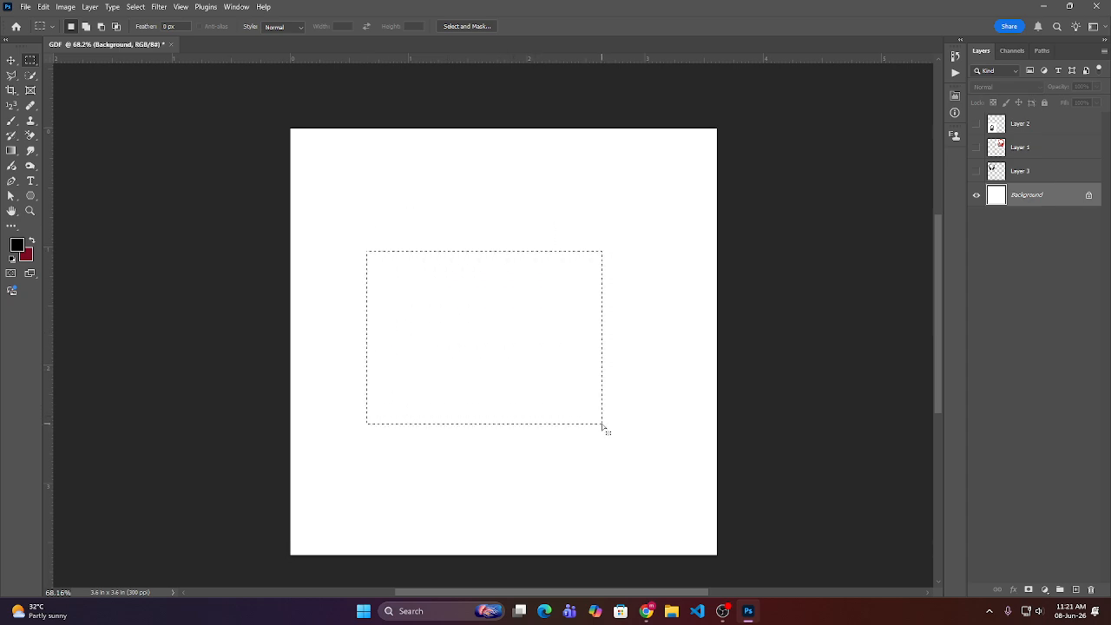
- Reduce the middle selection to a small square at its lower-right corner with overlapping rectangles in Intersect with Selection mode
{"action": "left_click", "coordinate": [117, 27]}
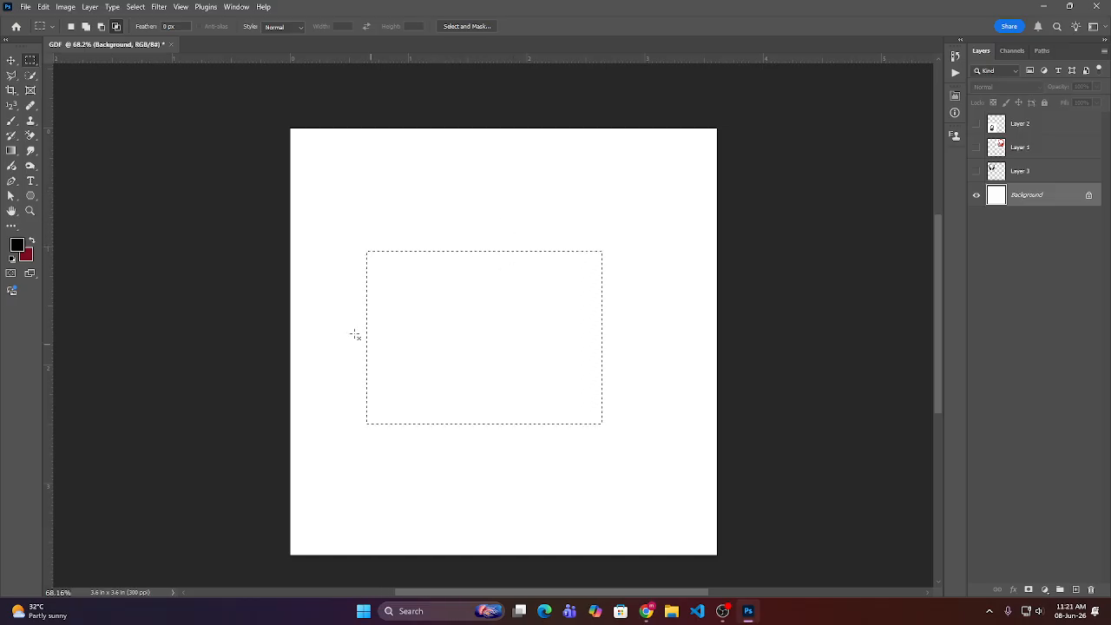
{"action": "left_click_drag", "start_coordinate": [344, 327], "coordinate": [625, 467]}
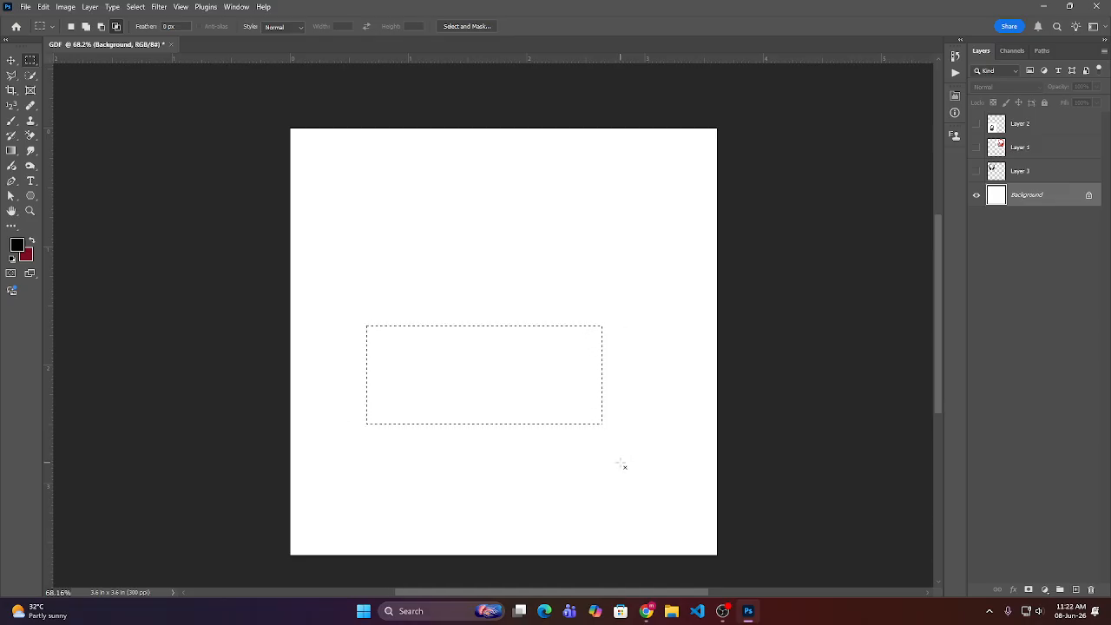
{"action": "left_click_drag", "start_coordinate": [465, 296], "coordinate": [640, 454]}
{"action": "left_click_drag", "start_coordinate": [527, 367], "coordinate": [650, 467]}
{"action": "left_click_drag", "start_coordinate": [504, 383], "coordinate": [633, 448]}
{"action": "left_click_drag", "start_coordinate": [560, 368], "coordinate": [631, 449]}
- Replace the small square selection with a Single Row Marquee selection about 2.5 in down the canvas
{"action": "right_click", "coordinate": [30, 59]}
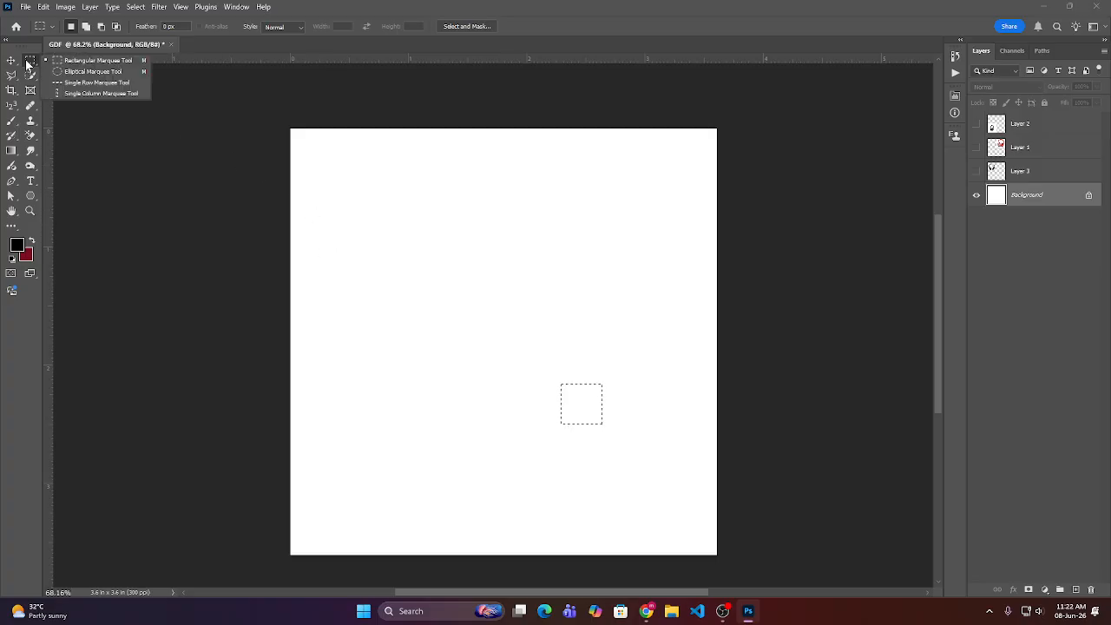
{"action": "left_click", "coordinate": [83, 85]}
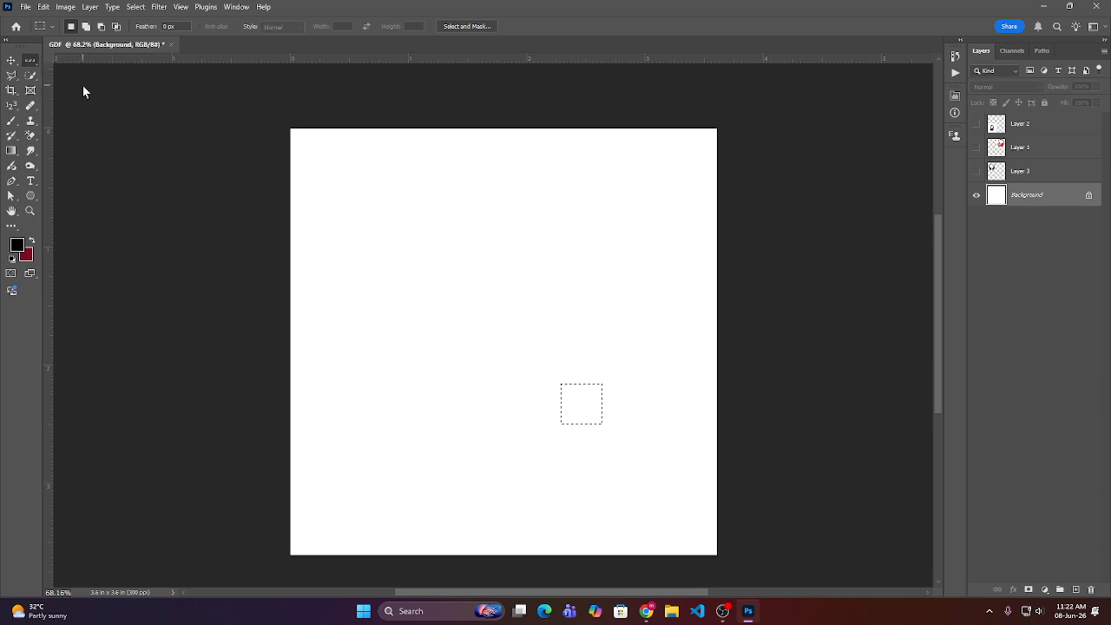
{"action": "left_click_drag", "start_coordinate": [467, 221], "coordinate": [499, 433]}
{"action": "key", "text": "ctrl+d"}
{"action": "left_click", "coordinate": [492, 426]}
- Replace the row selection with a Single Column Marquee selection about 3.15 in across the canvas
{"action": "right_click", "coordinate": [36, 63]}
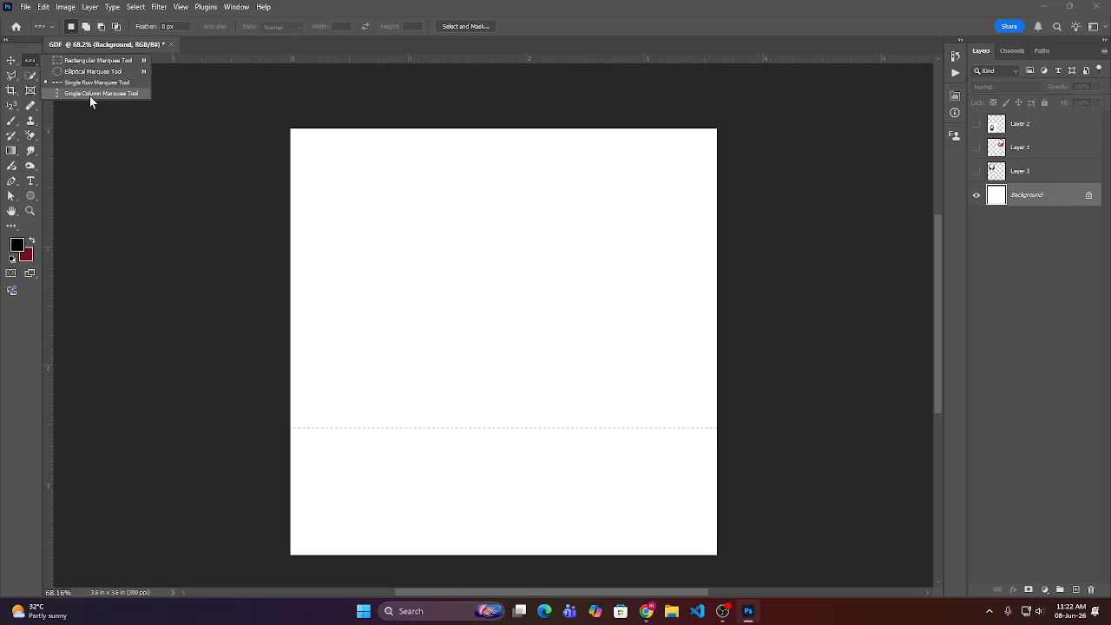
{"action": "left_click", "coordinate": [90, 95]}
{"action": "left_click_drag", "start_coordinate": [356, 251], "coordinate": [664, 295]}
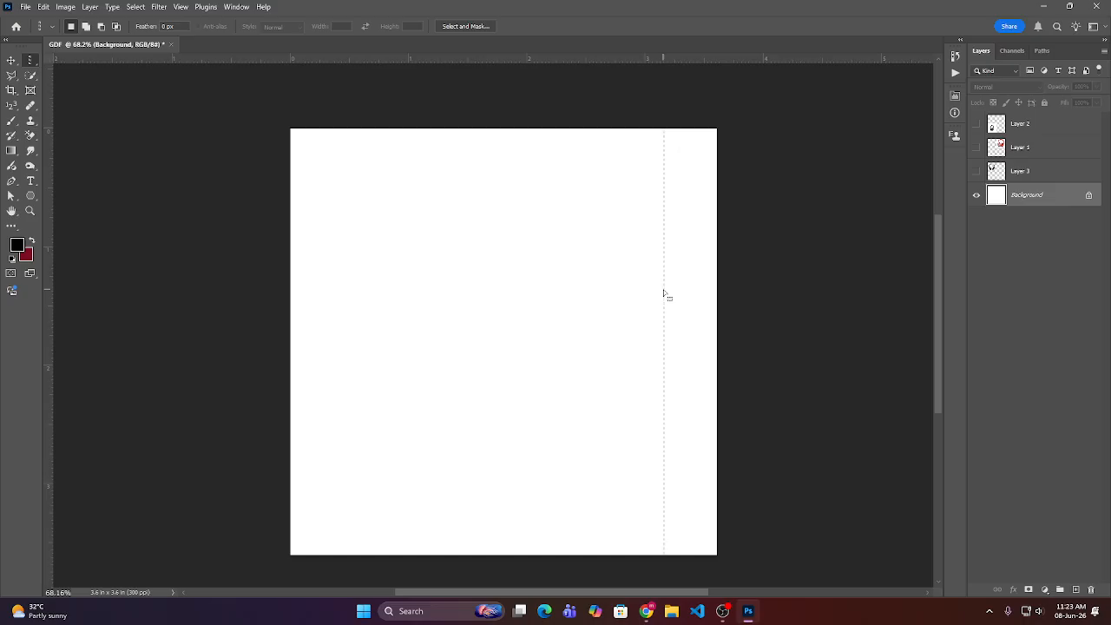
- Add a large cloud-shaped area over the upper and middle canvas to the selection with the Selection Brush in Add mode
{"action": "right_click", "coordinate": [30, 63]}
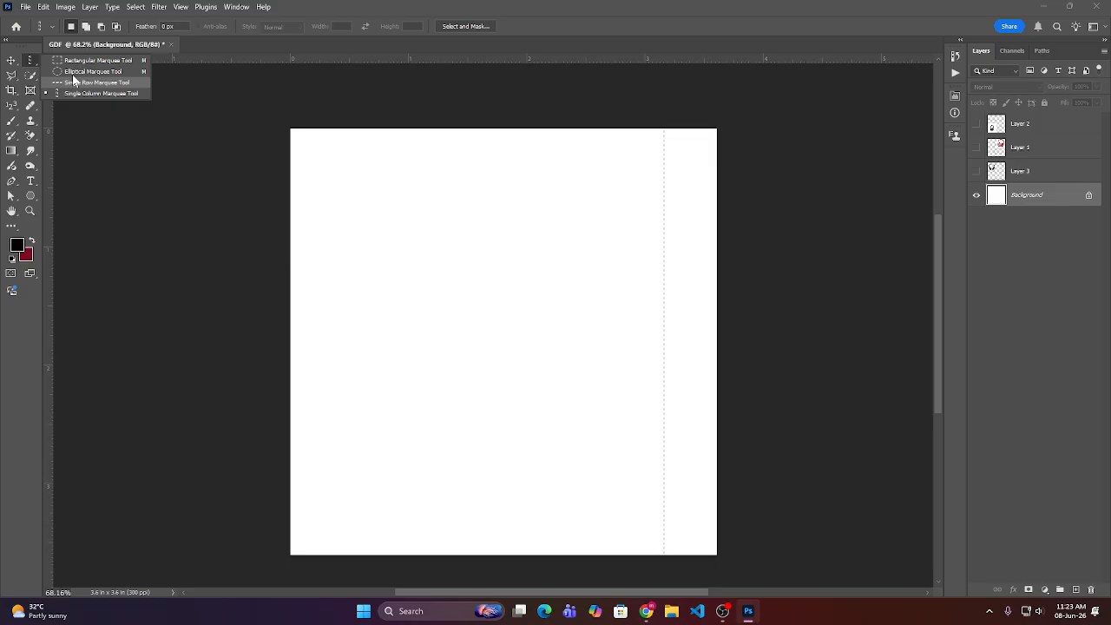
{"action": "left_click", "coordinate": [12, 77]}
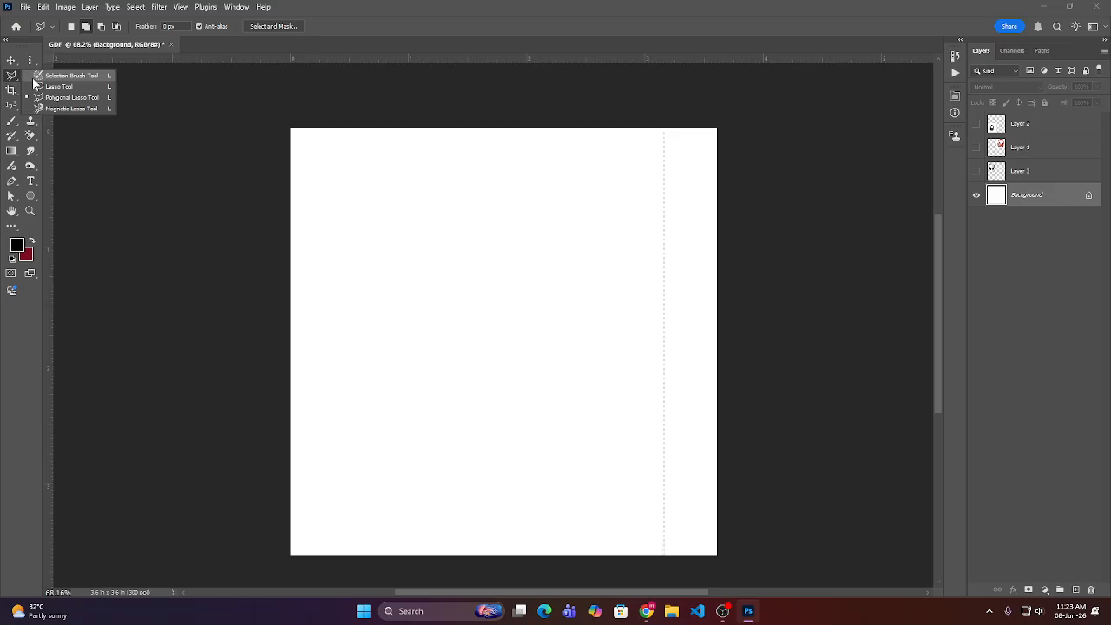
{"action": "left_click", "coordinate": [90, 80]}
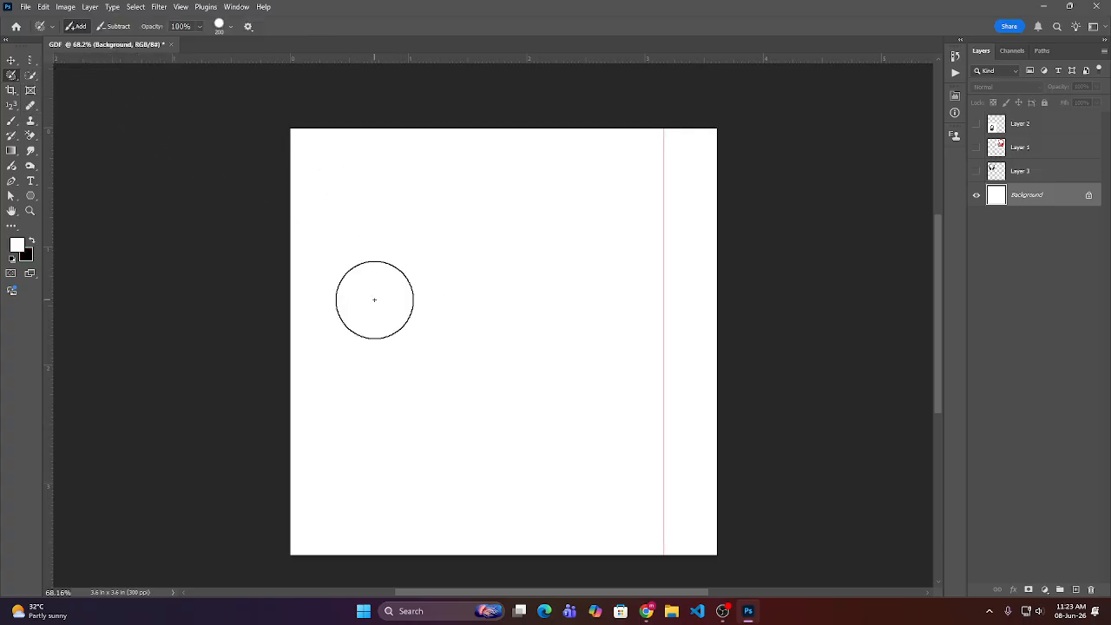
{"action": "mouse_move", "coordinate": [369, 263]}
{"action": "left_mouse_down"}
{"action": "mouse_move", "coordinate": [481, 285]}
{"action": "mouse_move", "coordinate": [619, 275]}
{"action": "mouse_move", "coordinate": [608, 243]}
{"action": "mouse_move", "coordinate": [552, 223]}
{"action": "mouse_move", "coordinate": [506, 228]}
{"action": "mouse_move", "coordinate": [468, 284]}
{"action": "mouse_move", "coordinate": [483, 327]}
{"action": "mouse_move", "coordinate": [570, 371]}
{"action": "mouse_move", "coordinate": [631, 334]}
{"action": "mouse_move", "coordinate": [633, 291]}
{"action": "mouse_move", "coordinate": [548, 346]}
{"action": "mouse_move", "coordinate": [418, 405]}
{"action": "mouse_move", "coordinate": [318, 346]}
{"action": "mouse_move", "coordinate": [359, 285]}
{"action": "mouse_move", "coordinate": [536, 287]}
{"action": "mouse_move", "coordinate": [404, 357]}
{"action": "mouse_move", "coordinate": [378, 321]}
{"action": "mouse_move", "coordinate": [508, 274]}
{"action": "mouse_move", "coordinate": [541, 227]}
{"action": "mouse_move", "coordinate": [398, 243]}
{"action": "mouse_move", "coordinate": [441, 336]}
{"action": "left_mouse_up"}
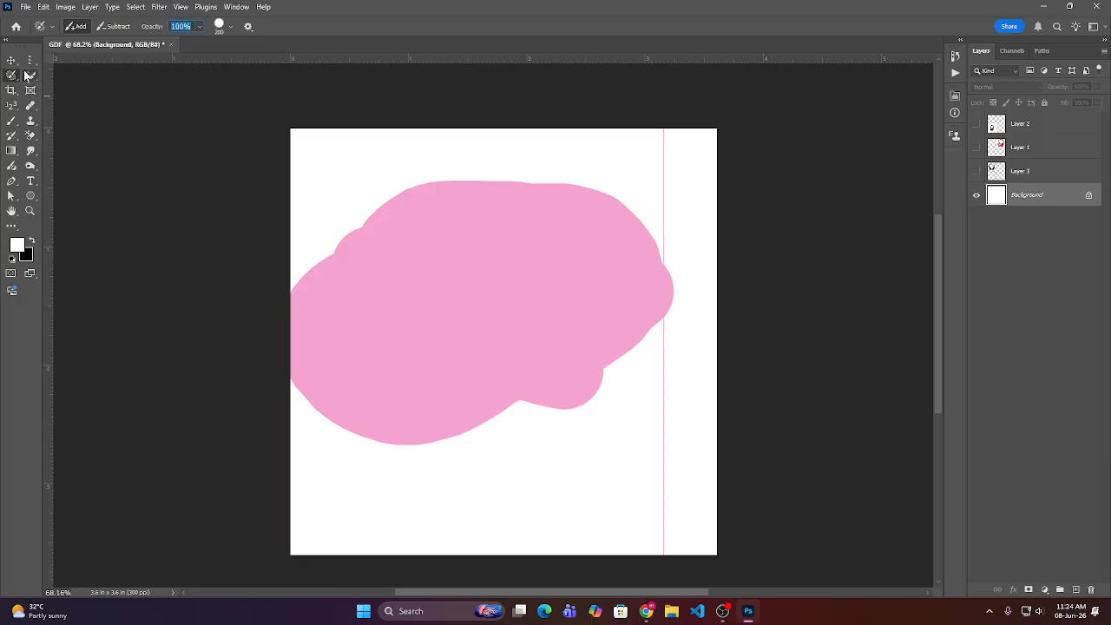
{"action": "right_click", "coordinate": [14, 76]}
{"action": "left_click", "coordinate": [39, 76]}
- Try freehand selections on the canvas with the Lasso tool in New Selection mode and clear the previous selection
{"action": "right_click", "coordinate": [13, 78]}
{"action": "left_click", "coordinate": [46, 86]}
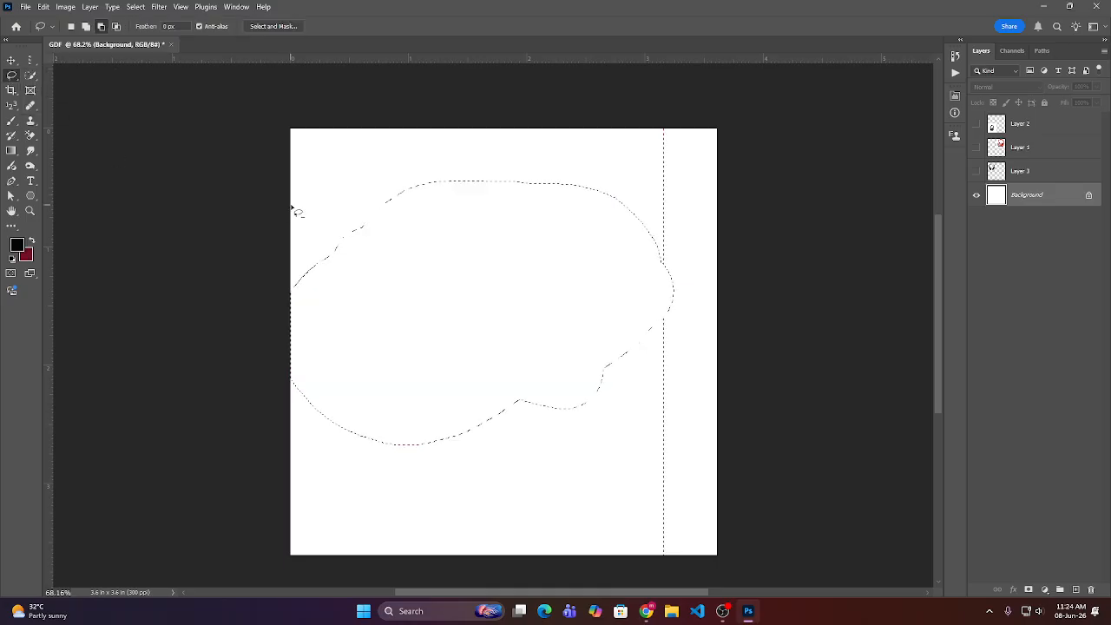
{"action": "left_click", "coordinate": [71, 27]}
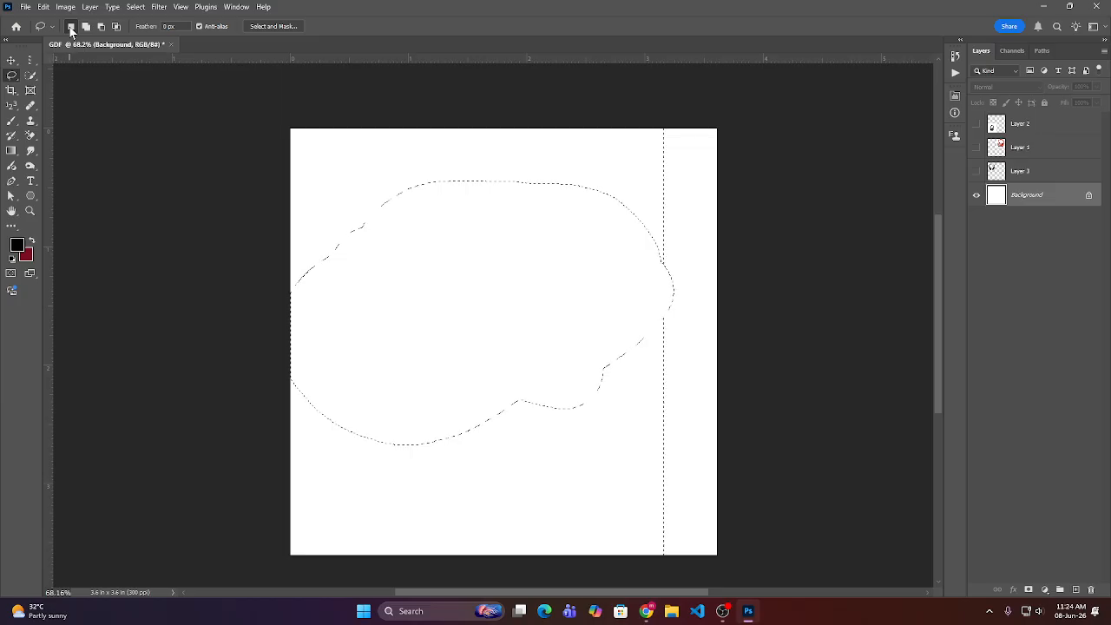
{"action": "right_click", "coordinate": [12, 75]}
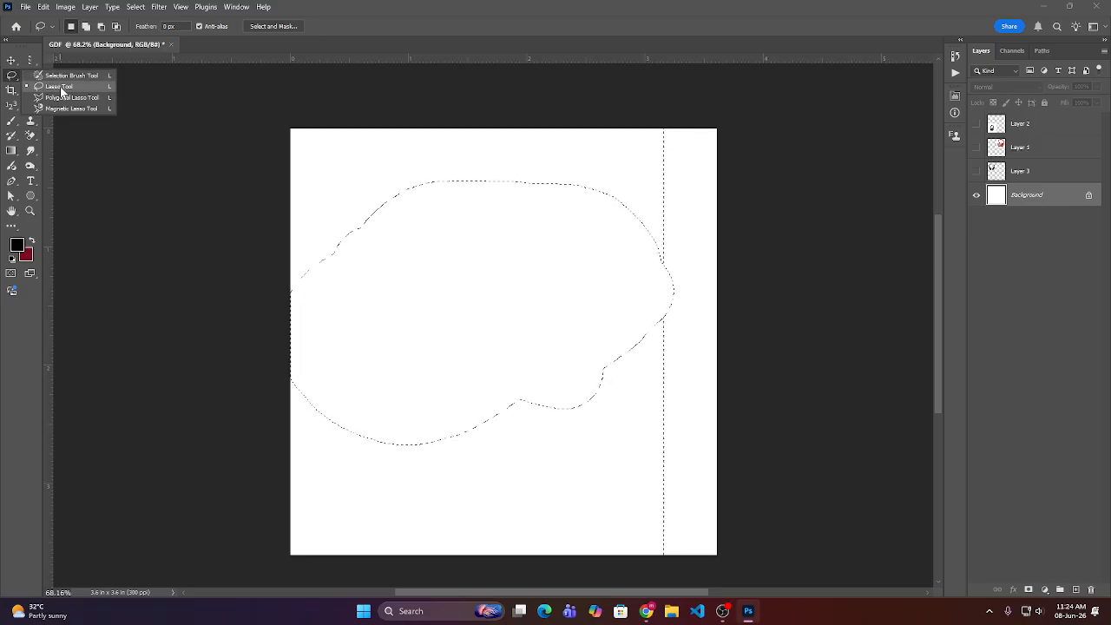
{"action": "left_click", "coordinate": [61, 90]}
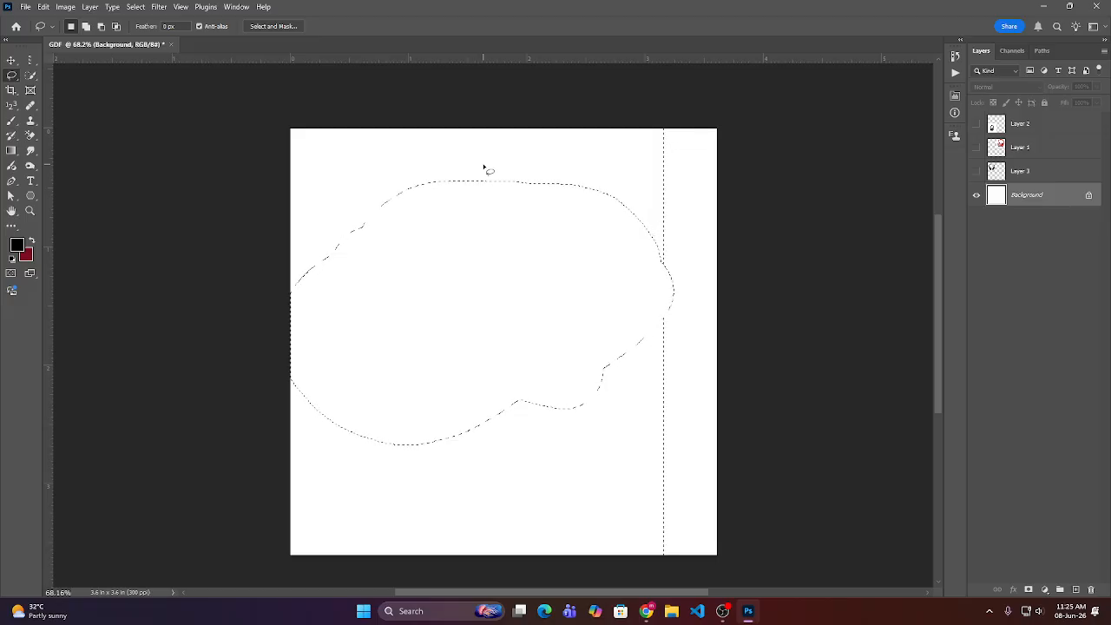
{"action": "mouse_move", "coordinate": [483, 166]}
{"action": "left_mouse_down"}
{"action": "mouse_move", "coordinate": [433, 206]}
{"action": "mouse_move", "coordinate": [399, 285]}
{"action": "mouse_move", "coordinate": [432, 380]}
{"action": "mouse_move", "coordinate": [507, 368]}
{"action": "mouse_move", "coordinate": [610, 305]}
{"action": "mouse_move", "coordinate": [654, 375]}
{"action": "mouse_move", "coordinate": [683, 133]}
{"action": "mouse_move", "coordinate": [549, 170]}
{"action": "mouse_move", "coordinate": [438, 179]}
{"action": "mouse_move", "coordinate": [316, 288]}
{"action": "mouse_move", "coordinate": [397, 427]}
{"action": "mouse_move", "coordinate": [583, 337]}
{"action": "mouse_move", "coordinate": [567, 140]}
{"action": "mouse_move", "coordinate": [485, 110]}
{"action": "mouse_move", "coordinate": [393, 297]}
{"action": "mouse_move", "coordinate": [554, 322]}
{"action": "mouse_move", "coordinate": [666, 264]}
{"action": "mouse_move", "coordinate": [550, 207]}
{"action": "mouse_move", "coordinate": [305, 234]}
{"action": "mouse_move", "coordinate": [304, 387]}
{"action": "mouse_move", "coordinate": [473, 415]}
{"action": "mouse_move", "coordinate": [630, 236]}
{"action": "mouse_move", "coordinate": [558, 175]}
{"action": "mouse_move", "coordinate": [483, 167]}
{"action": "left_mouse_up"}
{"action": "mouse_move", "coordinate": [451, 286]}
{"action": "left_mouse_down"}
{"action": "mouse_move", "coordinate": [432, 241]}
{"action": "mouse_move", "coordinate": [441, 312]}
{"action": "left_mouse_up"}
{"action": "mouse_move", "coordinate": [388, 201]}
{"action": "left_mouse_down"}
{"action": "mouse_move", "coordinate": [410, 357]}
{"action": "mouse_move", "coordinate": [506, 367]}
{"action": "mouse_move", "coordinate": [635, 355]}
{"action": "mouse_move", "coordinate": [620, 208]}
{"action": "mouse_move", "coordinate": [406, 198]}
{"action": "mouse_move", "coordinate": [389, 223]}
{"action": "left_mouse_up"}
{"action": "mouse_move", "coordinate": [384, 330]}
{"action": "left_mouse_down"}
{"action": "mouse_move", "coordinate": [404, 407]}
{"action": "mouse_move", "coordinate": [606, 393]}
{"action": "mouse_move", "coordinate": [619, 325]}
{"action": "mouse_move", "coordinate": [563, 225]}
{"action": "mouse_move", "coordinate": [396, 213]}
{"action": "mouse_move", "coordinate": [362, 280]}
{"action": "mouse_move", "coordinate": [405, 357]}
{"action": "mouse_move", "coordinate": [531, 427]}
{"action": "mouse_move", "coordinate": [547, 404]}
{"action": "left_mouse_up"}
- Show Layer 1 and move its red headphones to the middle of the canvas
{"action": "right_click", "coordinate": [11, 76]}
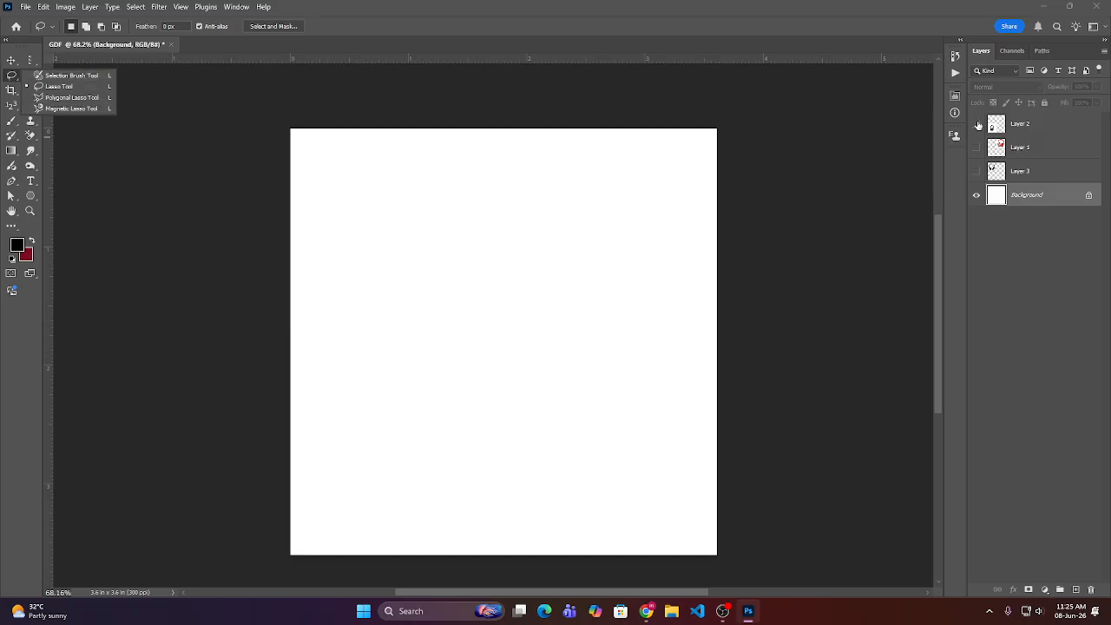
{"action": "left_click", "coordinate": [976, 172]}
{"action": "left_click", "coordinate": [978, 172]}
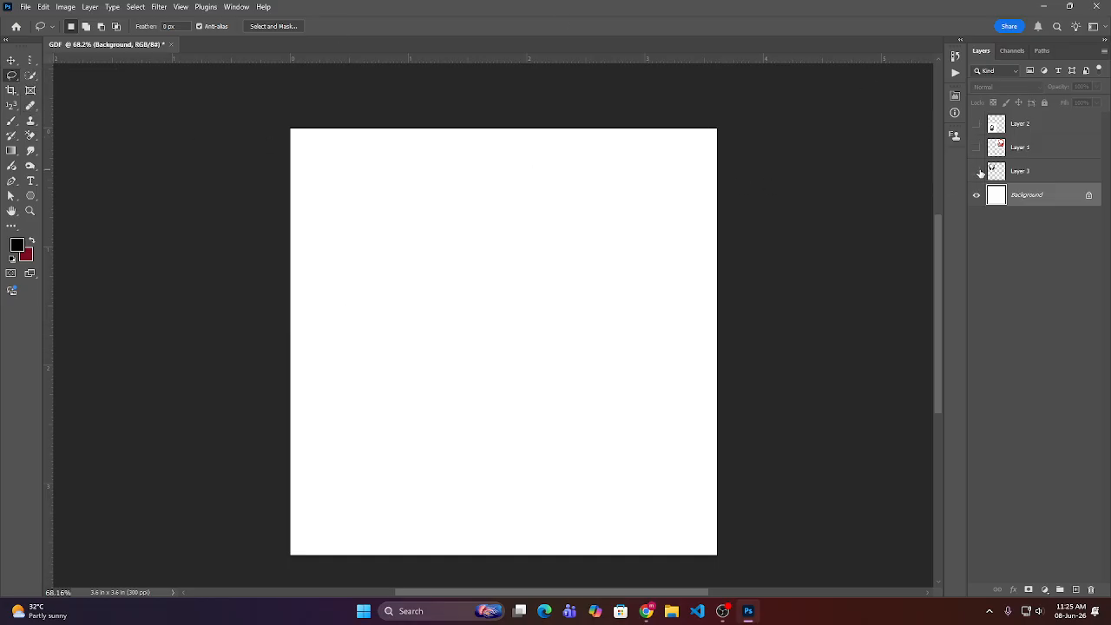
{"action": "left_click", "coordinate": [975, 149]}
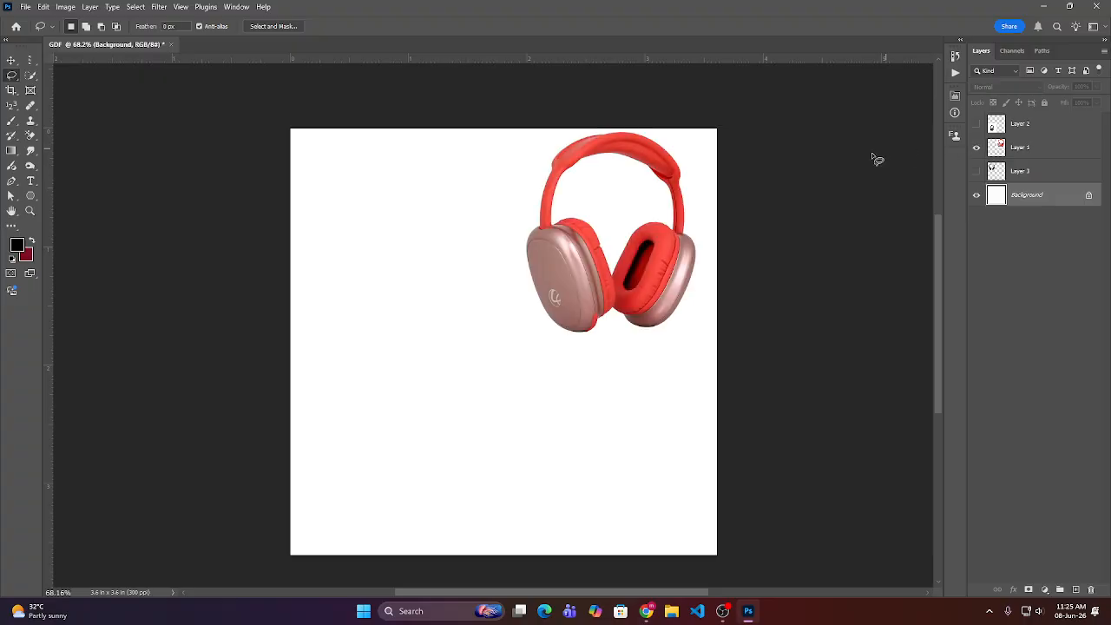
{"action": "left_click", "coordinate": [12, 60]}
{"action": "left_click_drag", "start_coordinate": [550, 274], "coordinate": [482, 352]}
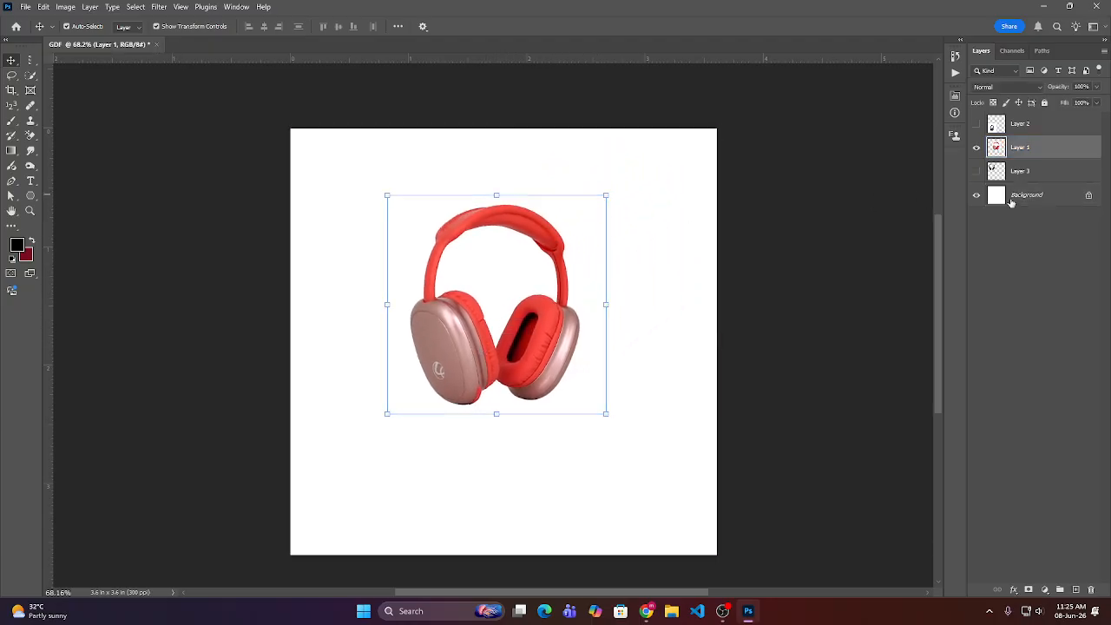
- Draw a freehand Lasso selection around the red headphones and clear it
{"action": "right_click", "coordinate": [11, 76]}
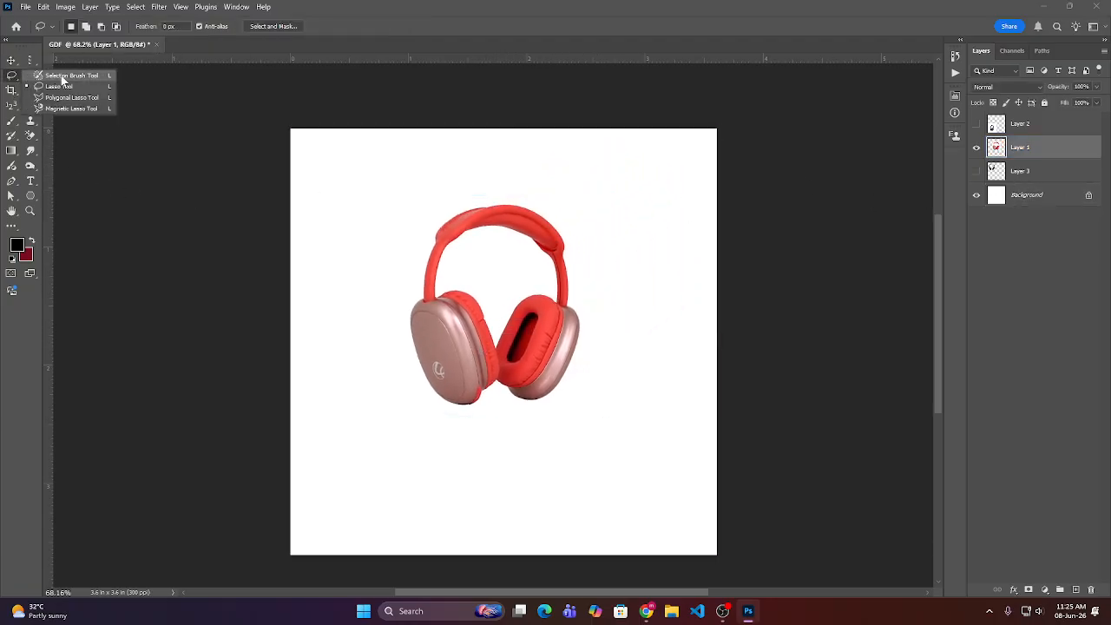
{"action": "left_click", "coordinate": [60, 76]}
{"action": "mouse_move", "coordinate": [545, 209]}
{"action": "left_mouse_down"}
{"action": "mouse_move", "coordinate": [409, 226]}
{"action": "mouse_move", "coordinate": [461, 422]}
{"action": "mouse_move", "coordinate": [637, 269]}
{"action": "mouse_move", "coordinate": [620, 233]}
{"action": "left_mouse_up"}
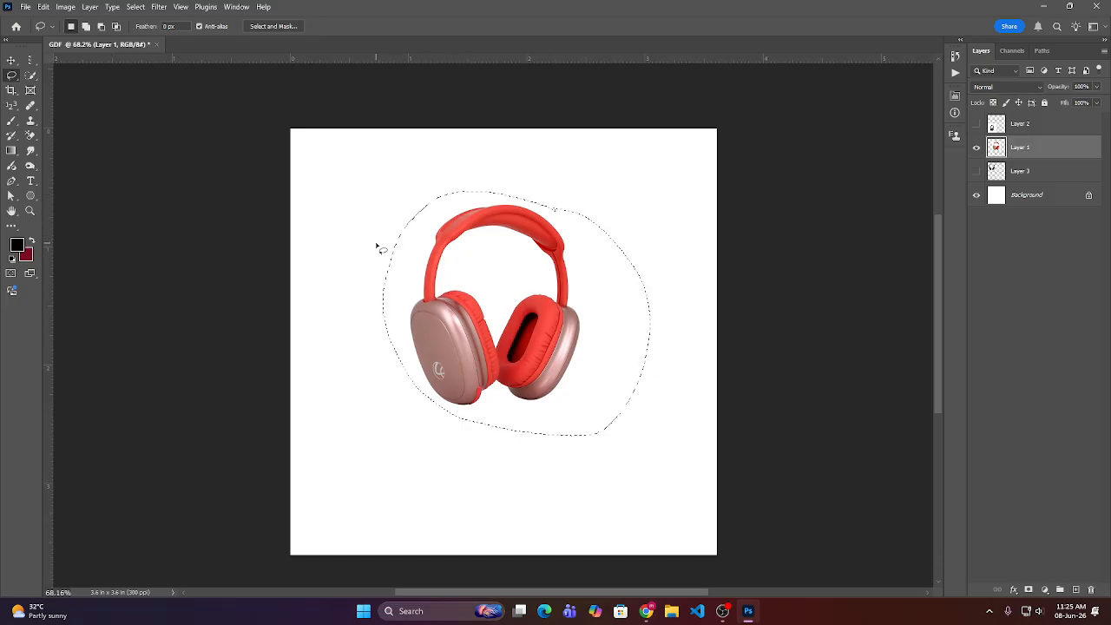
{"action": "left_click", "coordinate": [377, 247]}
- Draw a closed many-cornered Polygonal Lasso selection around the red headphones and the area below them, and deselect it
{"action": "left_click", "coordinate": [12, 60]}
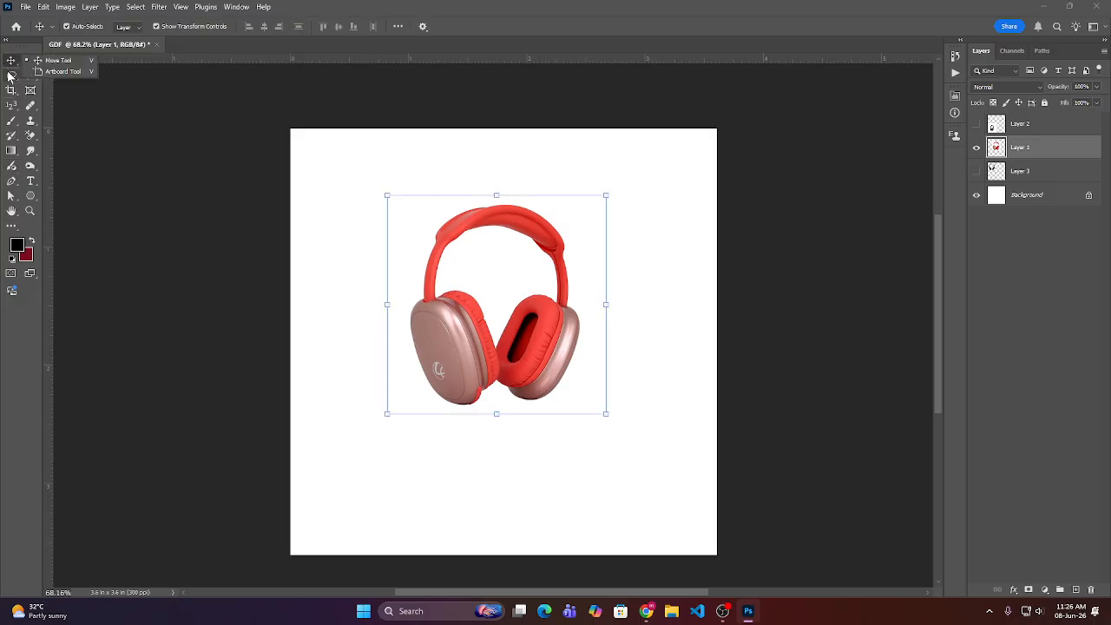
{"action": "left_click", "coordinate": [11, 76]}
{"action": "left_click", "coordinate": [60, 99]}
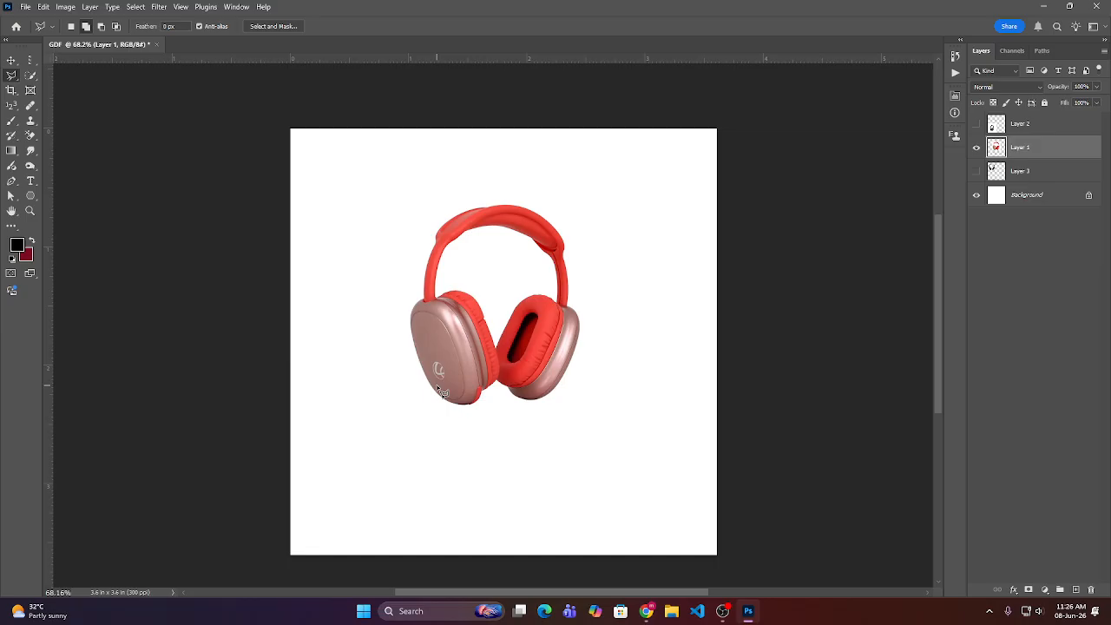
{"action": "left_click", "coordinate": [370, 431]}
{"action": "left_click", "coordinate": [371, 186]}
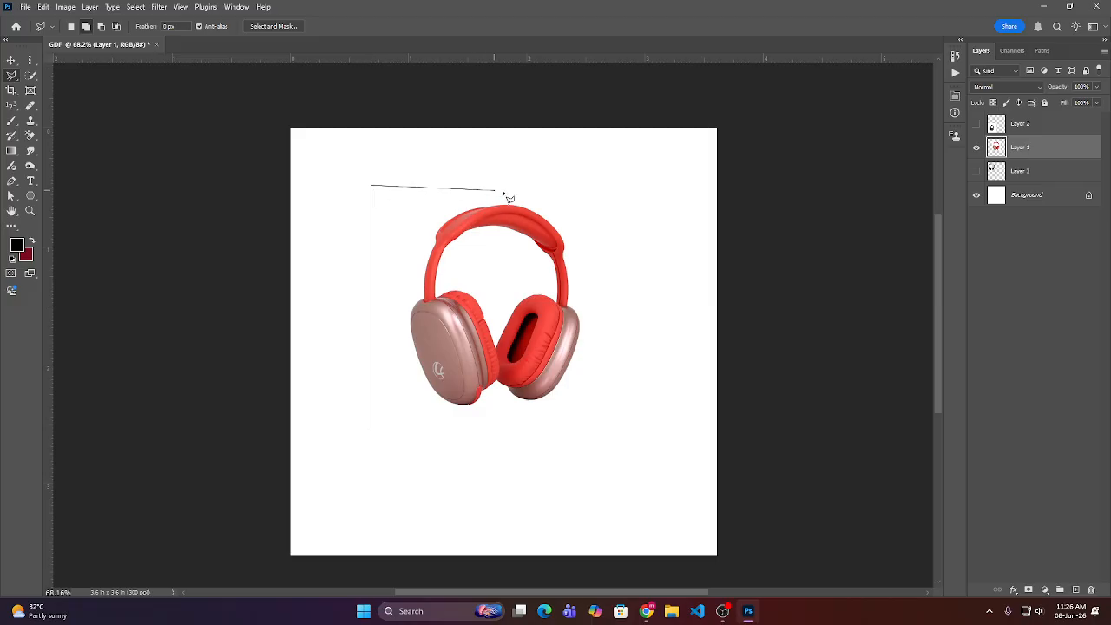
{"action": "left_click", "coordinate": [664, 191]}
{"action": "left_click", "coordinate": [668, 411]}
{"action": "left_click", "coordinate": [622, 484]}
{"action": "left_click", "coordinate": [554, 524]}
{"action": "left_click", "coordinate": [476, 519]}
{"action": "left_click", "coordinate": [455, 458]}
{"action": "left_click", "coordinate": [427, 434]}
{"action": "left_click", "coordinate": [399, 438]}
{"action": "left_click", "coordinate": [391, 514]}
{"action": "left_click", "coordinate": [348, 496]}
{"action": "left_click", "coordinate": [319, 441]}
{"action": "left_click", "coordinate": [330, 423]}
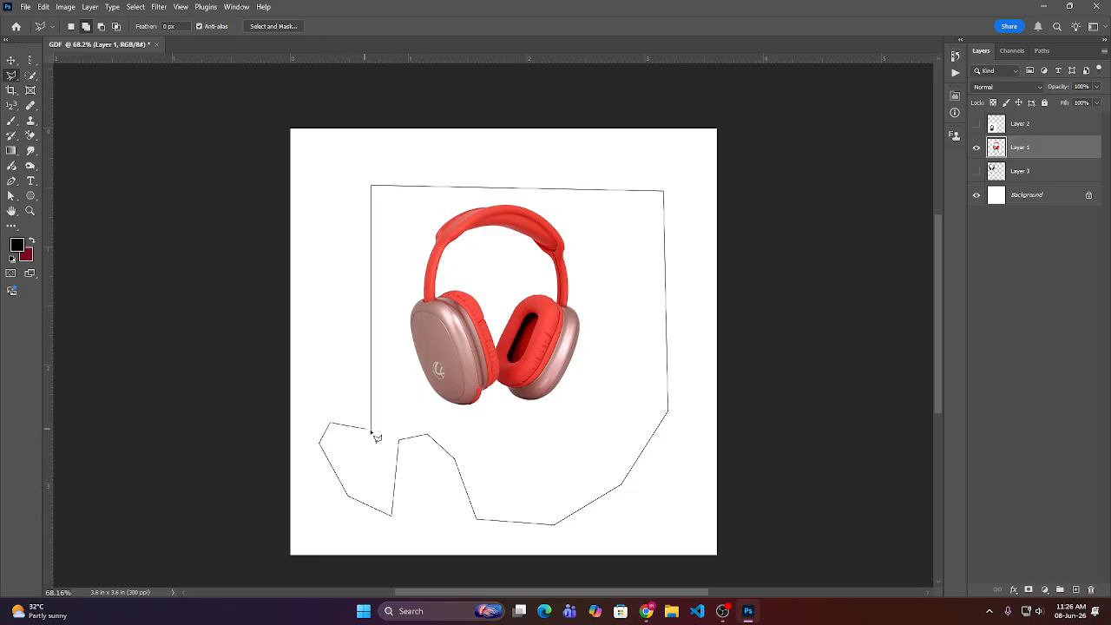
{"action": "left_click", "coordinate": [372, 427]}
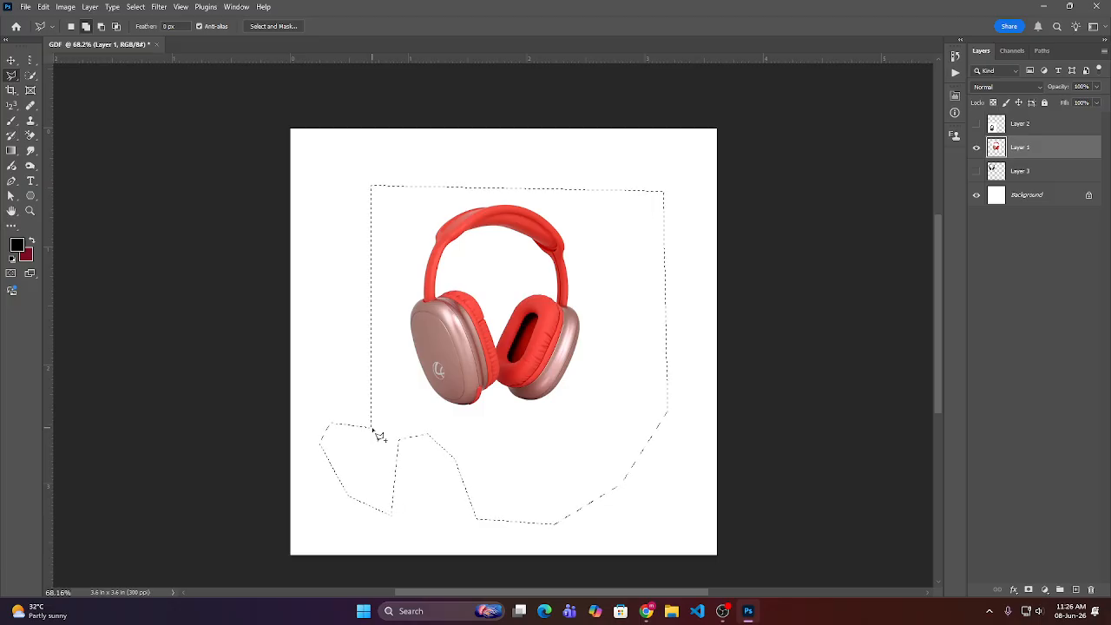
{"action": "key", "text": "ctrl+d"}
- Switch to Chrome and search Google Images for "photo frame" in a new tab
{"action": "left_click", "coordinate": [649, 611]}
{"action": "key", "text": "ctrl+t"}
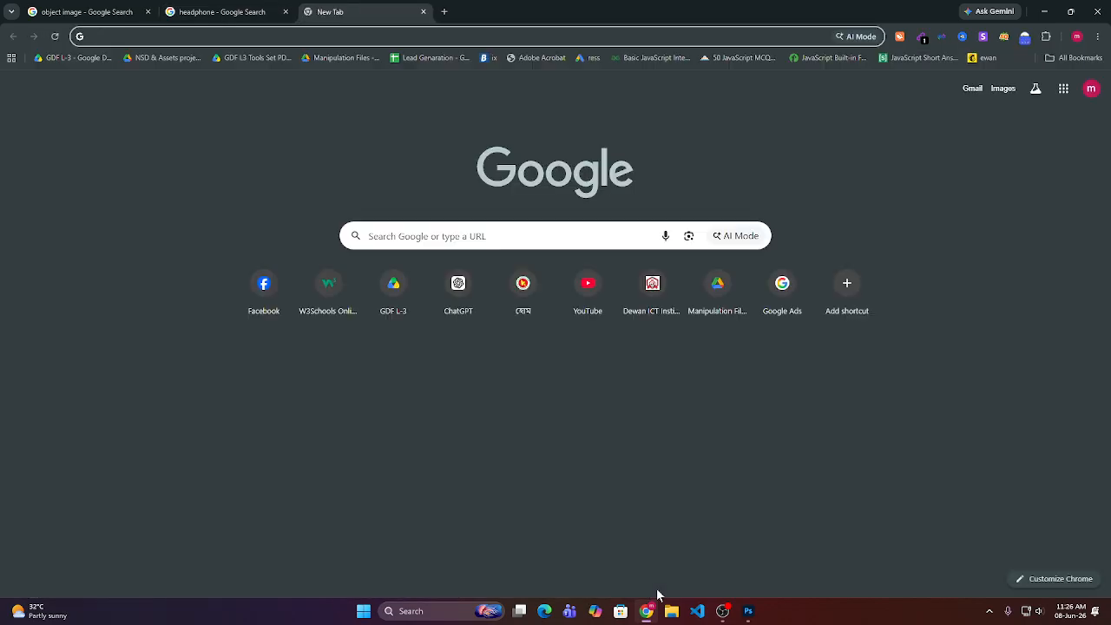
{"action": "type", "text": "pht"}
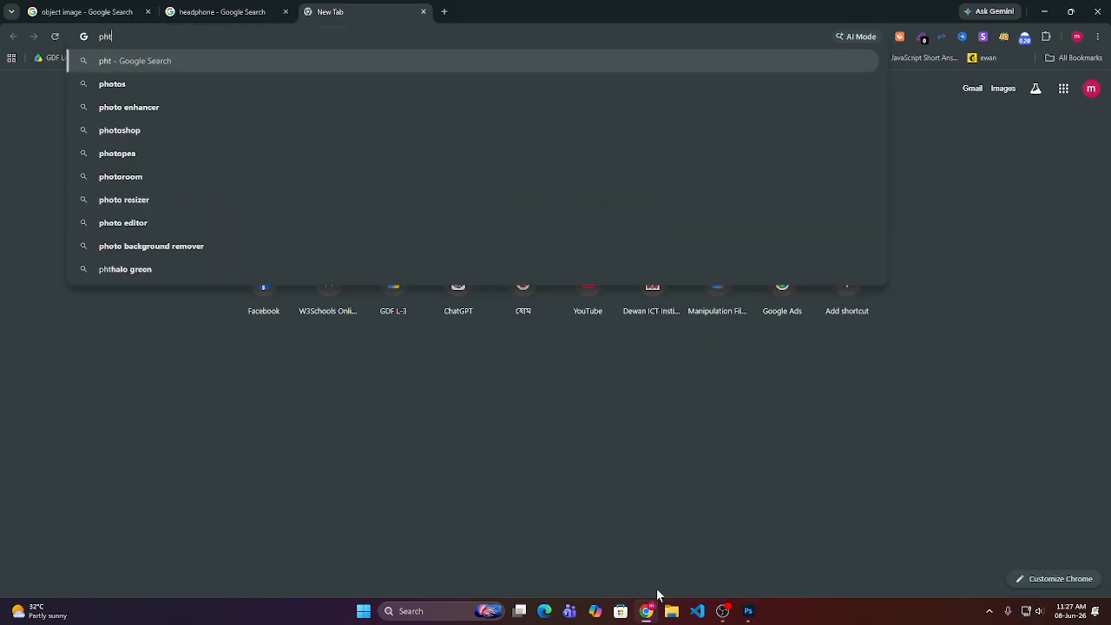
{"action": "key", "text": "BackSpace"}
{"action": "type", "text": "oto frame"}
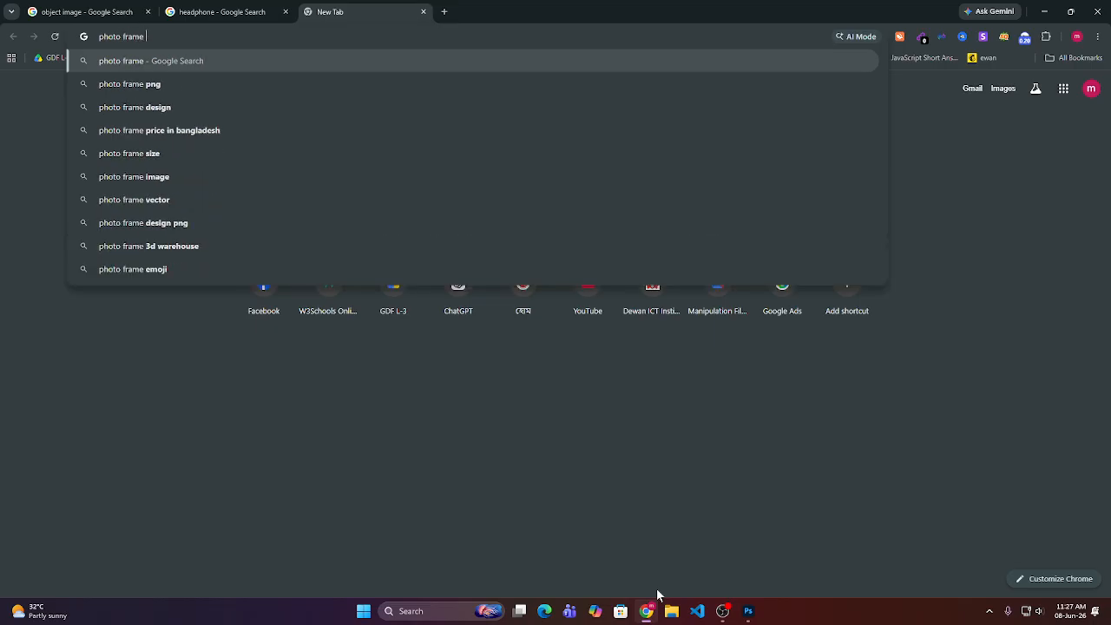
{"action": "key", "text": "Return"}
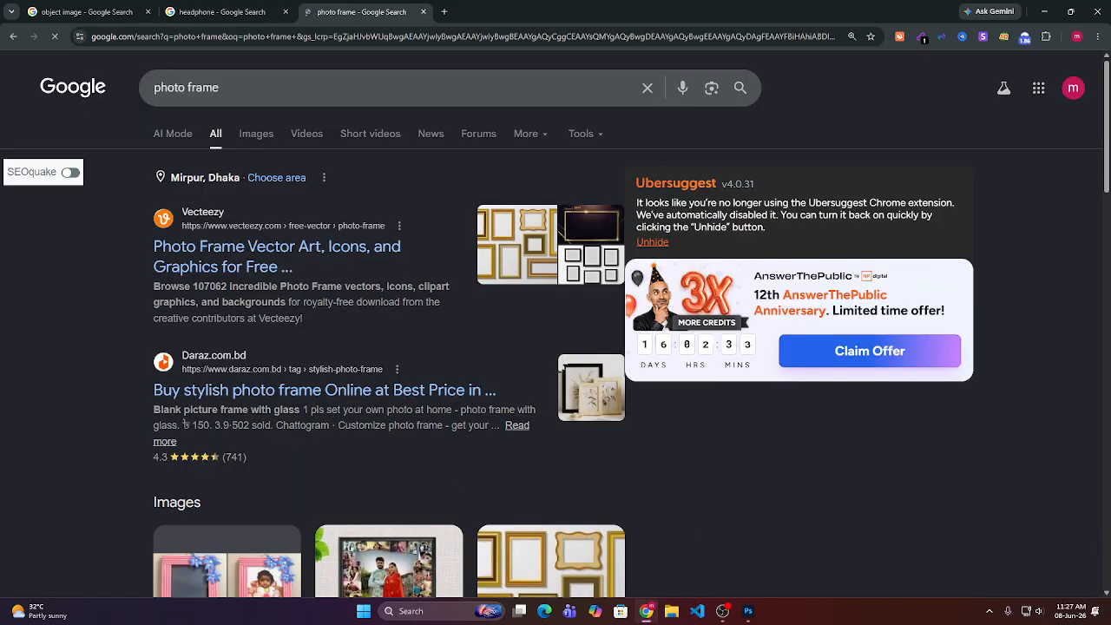
{"action": "left_click", "coordinate": [249, 131]}
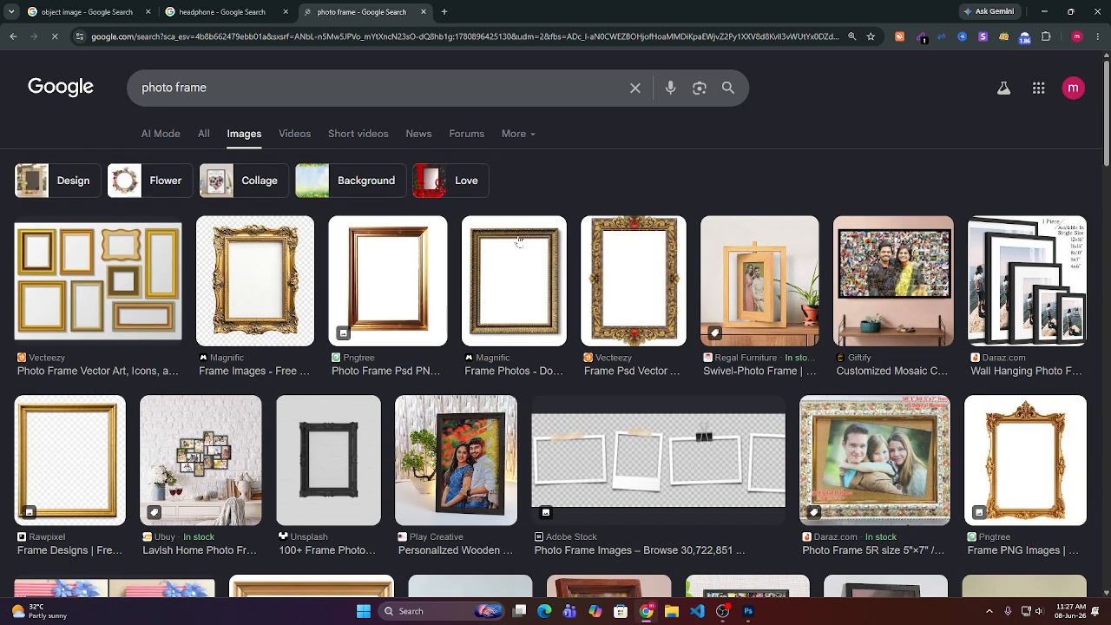
- Find the Regal Furniture image of the tilted wooden frame with the child in a panda costume and copy the image
{"action": "scroll", "coordinate": [395, 293], "scroll_direction": "down", "scroll_amount": 2}
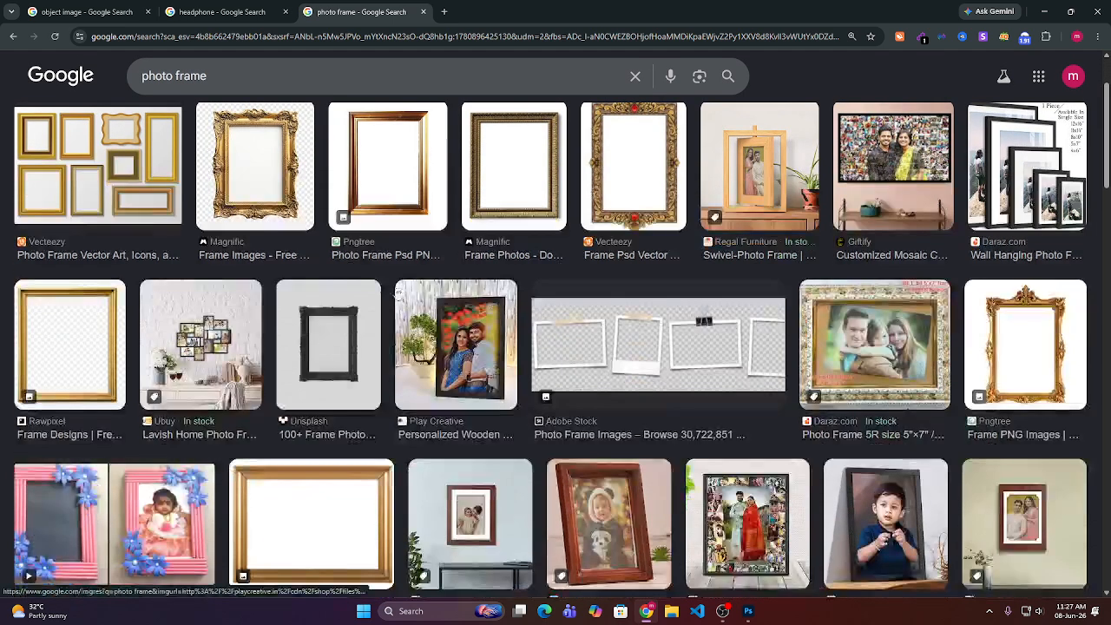
{"action": "scroll", "coordinate": [396, 294], "scroll_direction": "down", "scroll_amount": 1}
{"action": "scroll", "coordinate": [591, 334], "scroll_direction": "down", "scroll_amount": 3}
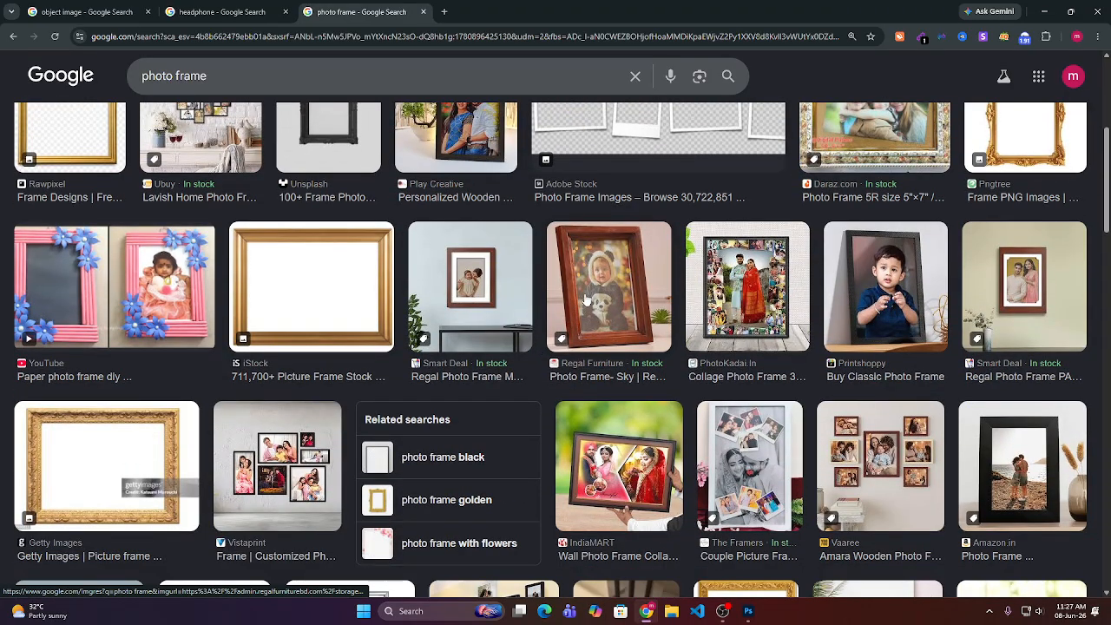
{"action": "left_click", "coordinate": [586, 299]}
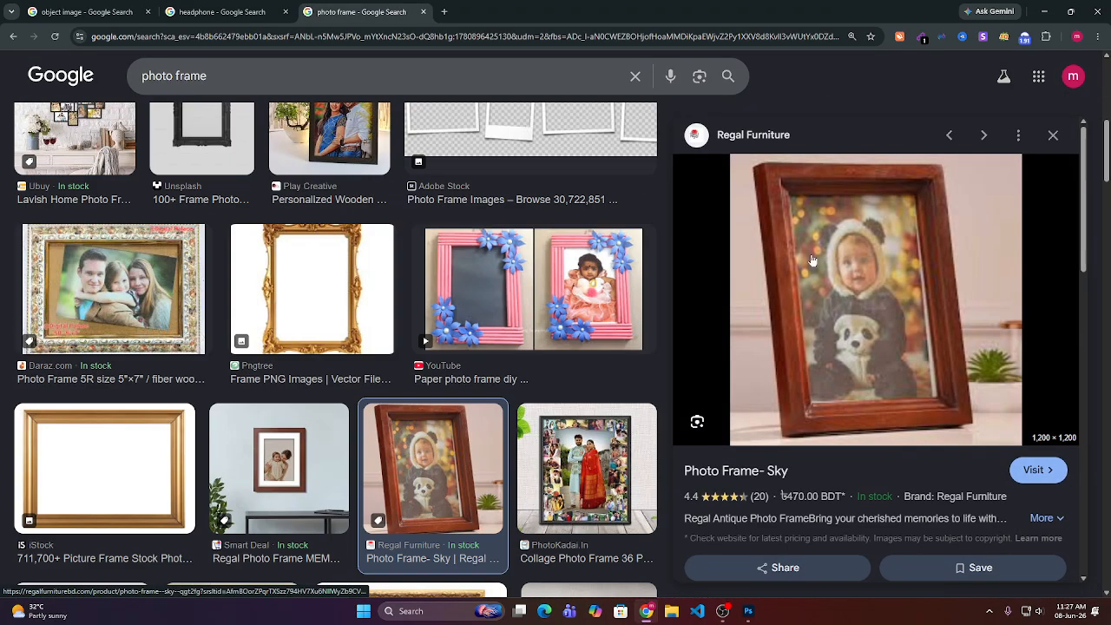
{"action": "right_click", "coordinate": [868, 238]}
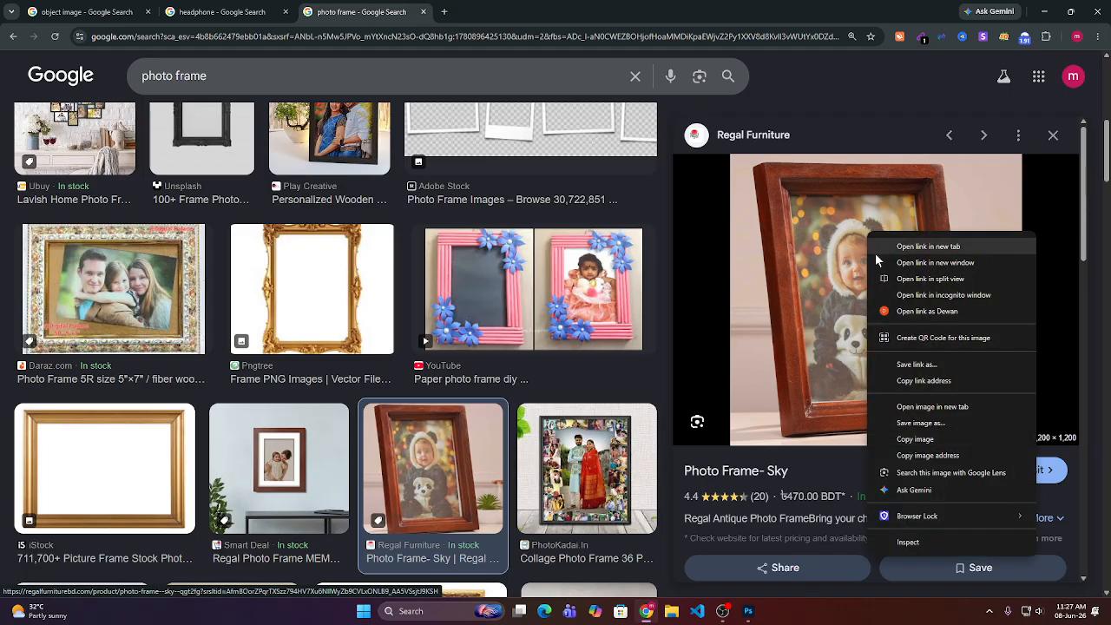
{"action": "left_click", "coordinate": [944, 437]}
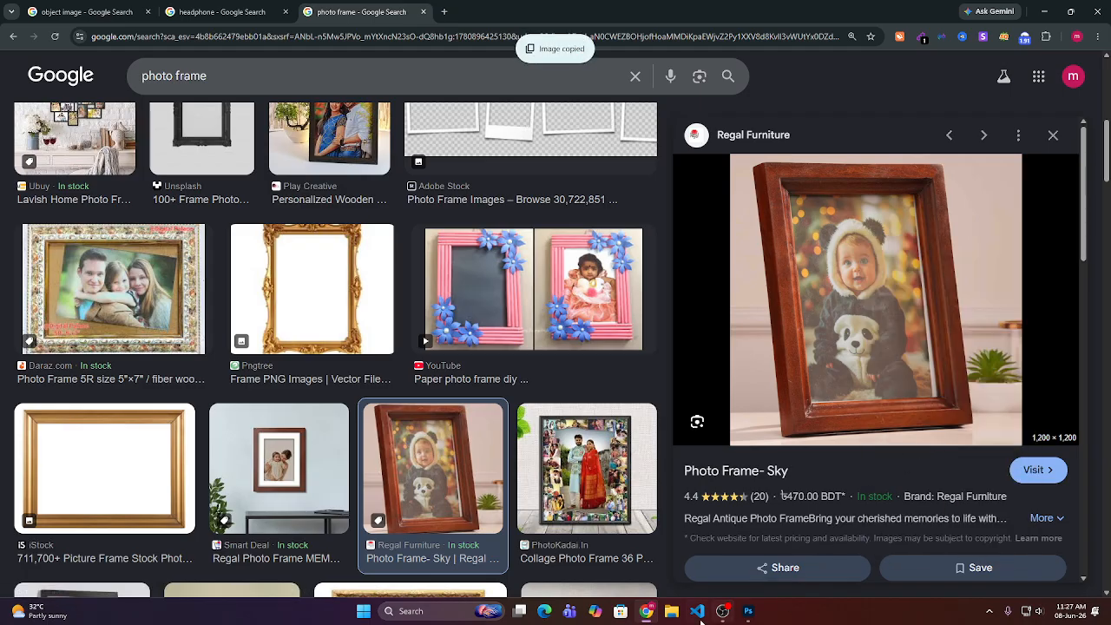
- Return to Photoshop, hide Layer 1 and paste the copied photo frame image as a new layer
{"action": "left_click", "coordinate": [647, 611]}
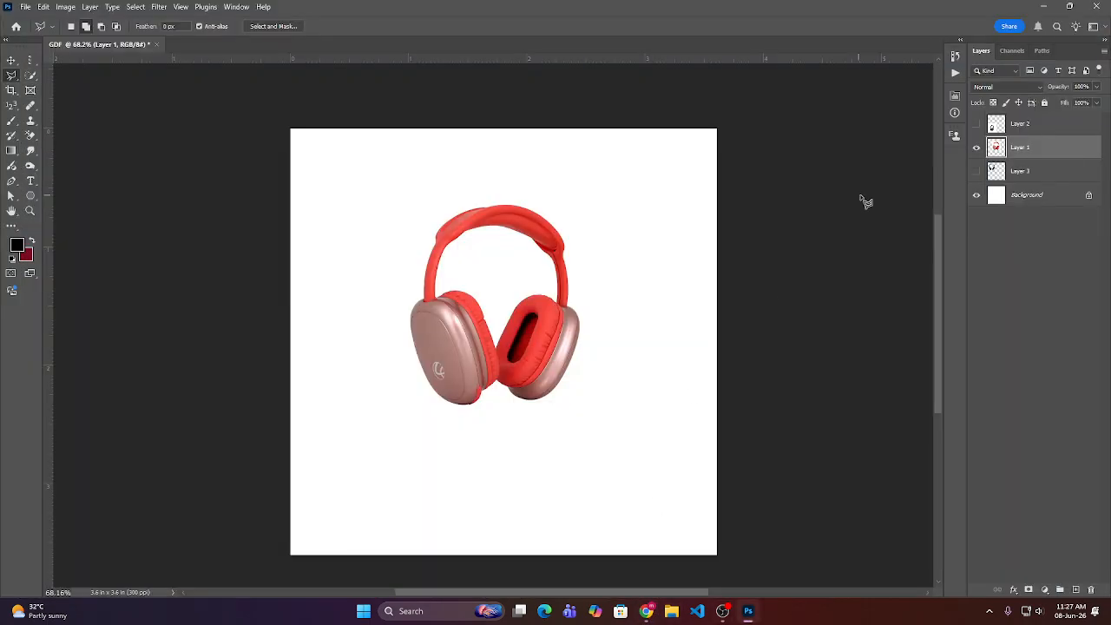
{"action": "left_click", "coordinate": [976, 149]}
{"action": "key", "text": "ctrl+v"}
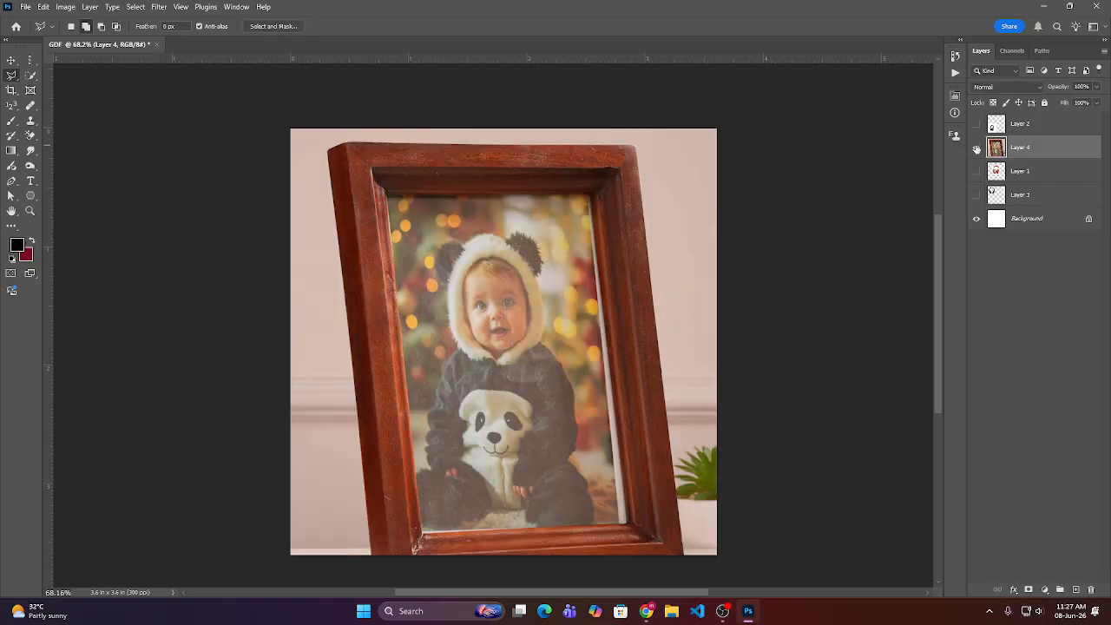
- Scale down the pasted photo frame image on Layer 4 and position it so the whole wooden frame fits on the canvas
{"action": "key", "text": "ctrl+t"}
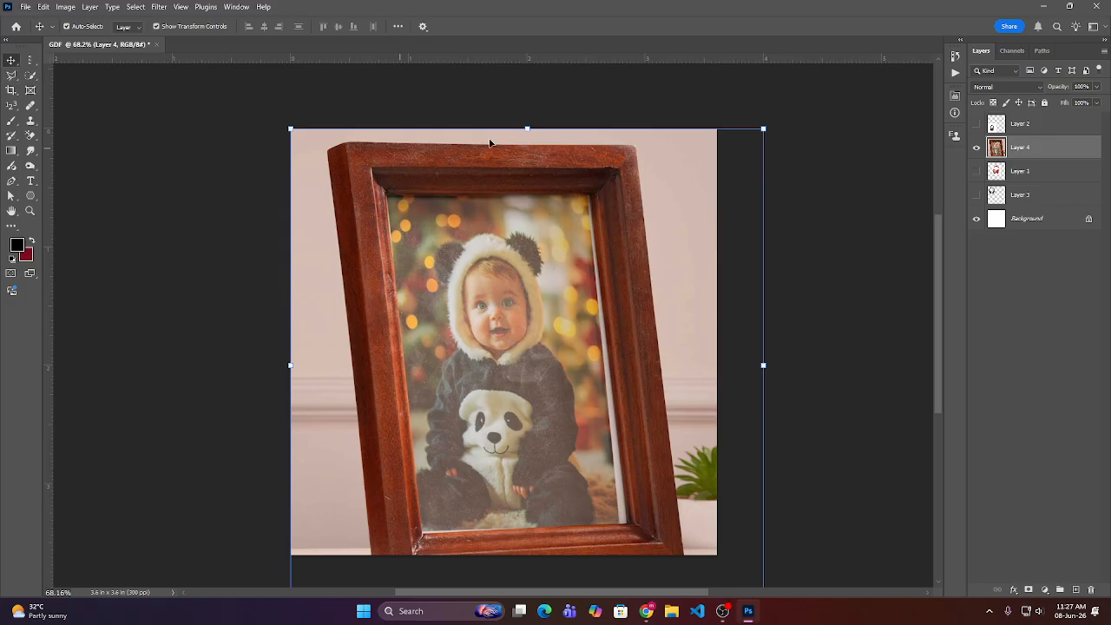
{"action": "left_click_drag", "start_coordinate": [531, 129], "coordinate": [545, 221]}
{"action": "left_click_drag", "start_coordinate": [525, 356], "coordinate": [520, 284]}
{"action": "left_click", "coordinate": [575, 26]}
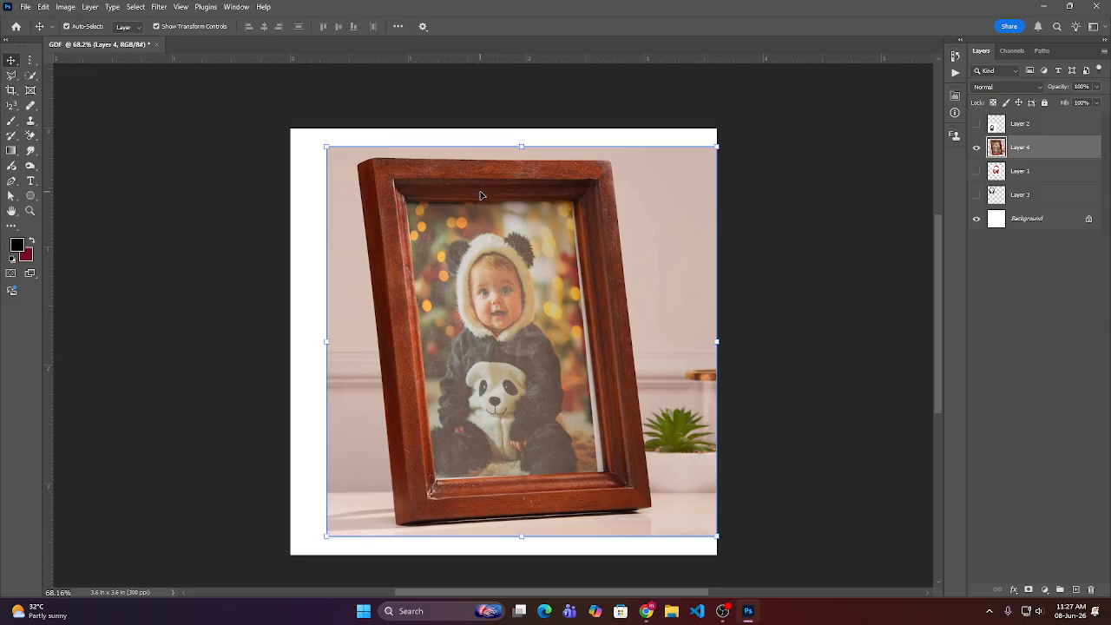
- Outline the picture area inside the wooden frame with a closed four-cornered Polygonal Lasso selection
{"action": "left_click", "coordinate": [11, 75]}
{"action": "left_click", "coordinate": [77, 98]}
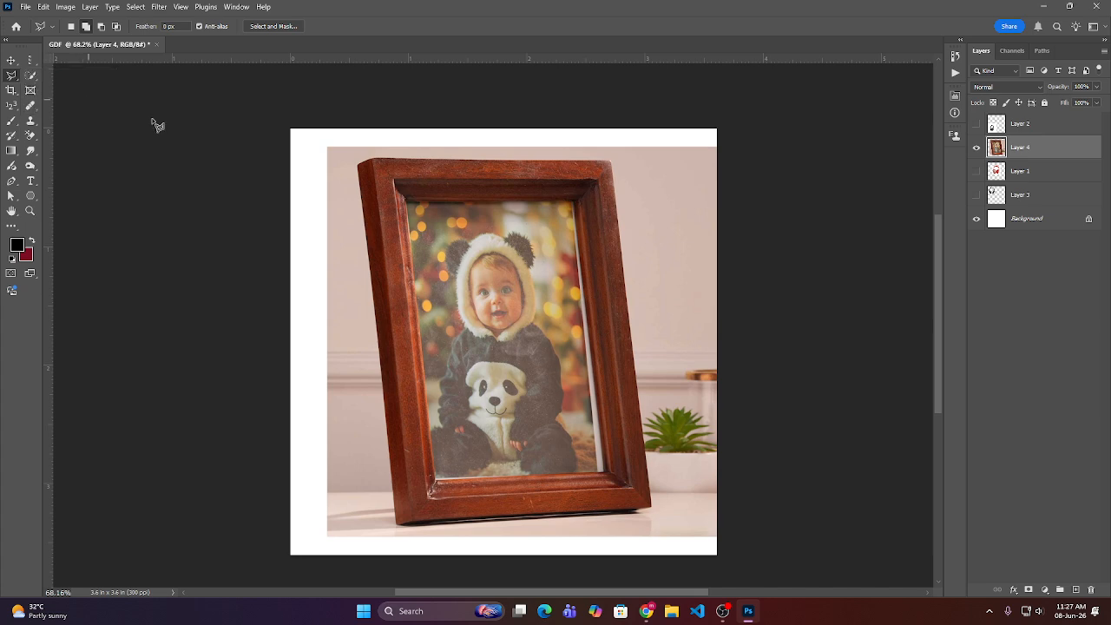
{"action": "left_click", "coordinate": [406, 202]}
{"action": "left_click", "coordinate": [575, 201]}
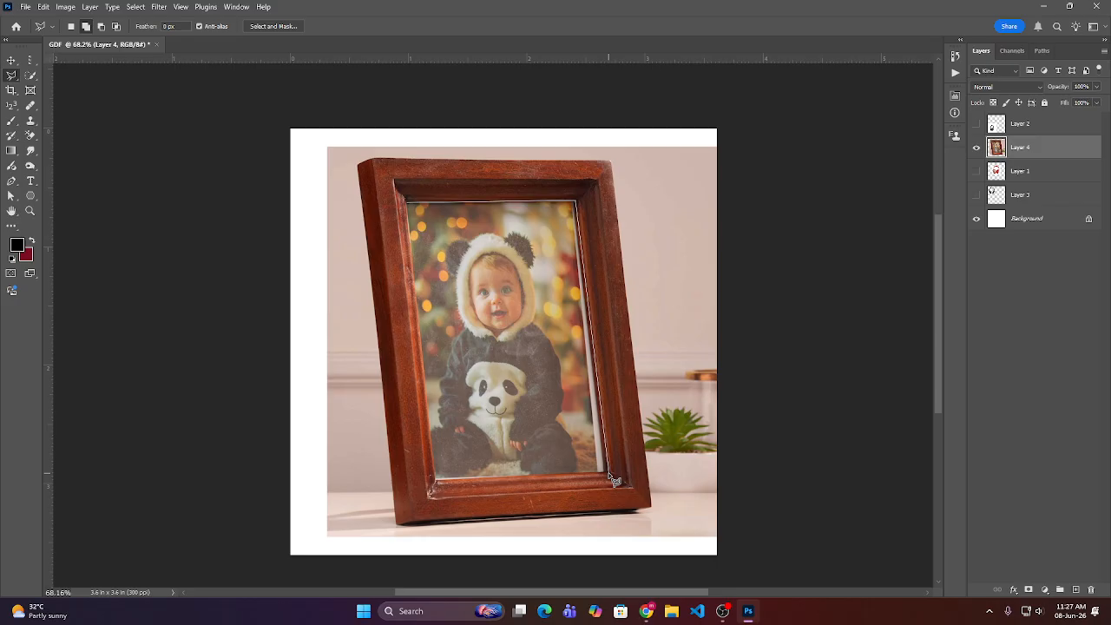
{"action": "left_click", "coordinate": [433, 479]}
{"action": "left_click", "coordinate": [407, 202]}
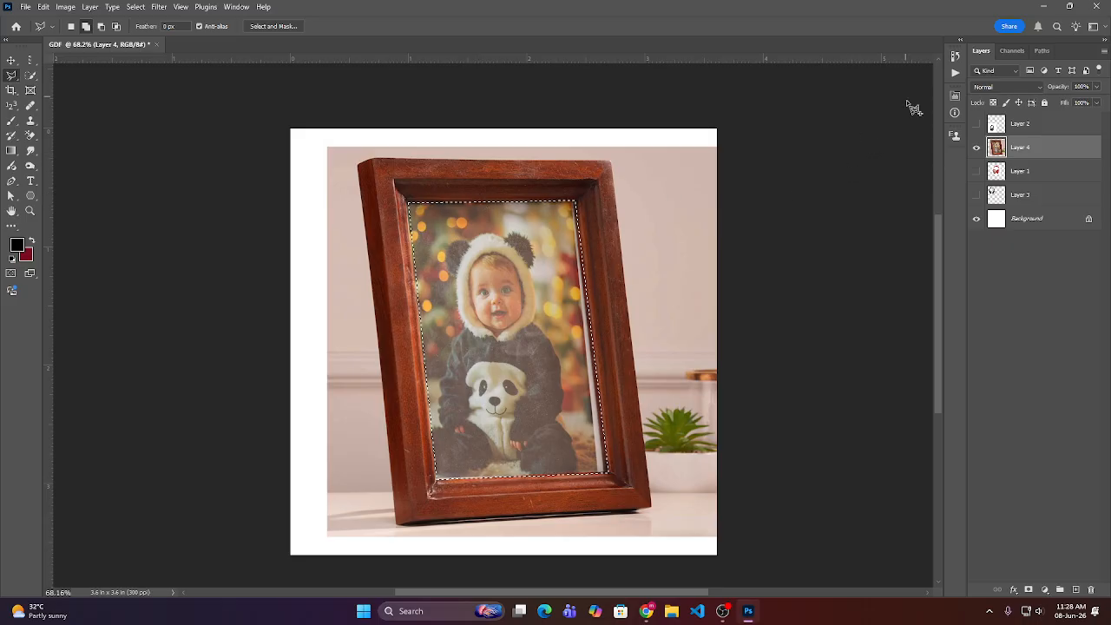
- Clear the selection, hide Layer 4, and show and activate Layer 1 for work with the Magnetic Lasso Tool
{"action": "left_click", "coordinate": [975, 147]}
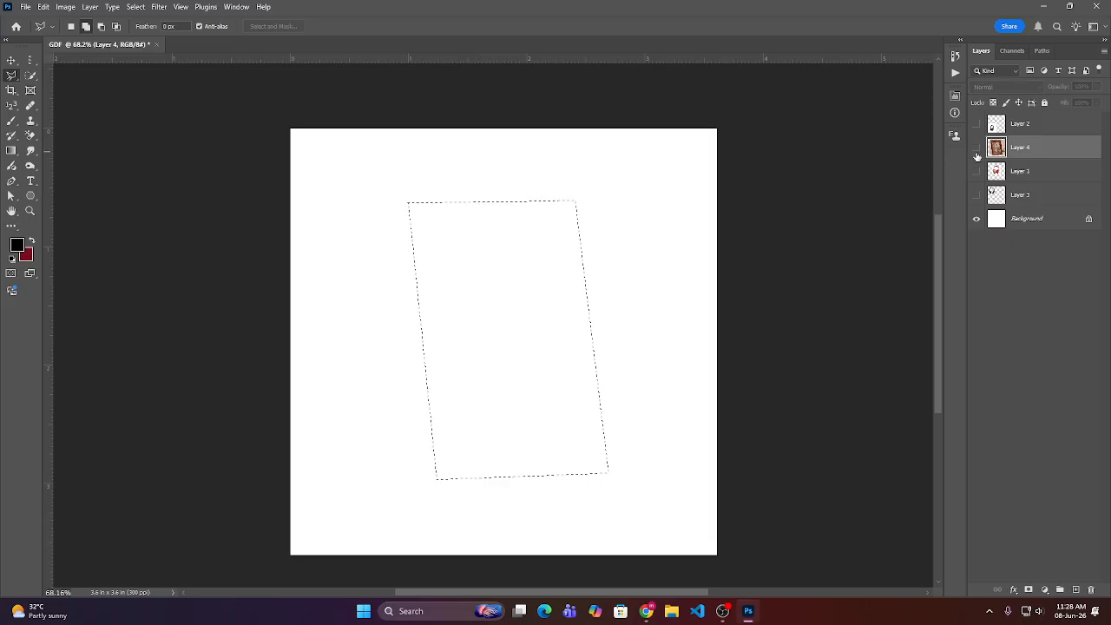
{"action": "key", "text": "ctrl+d"}
{"action": "right_click", "coordinate": [9, 77]}
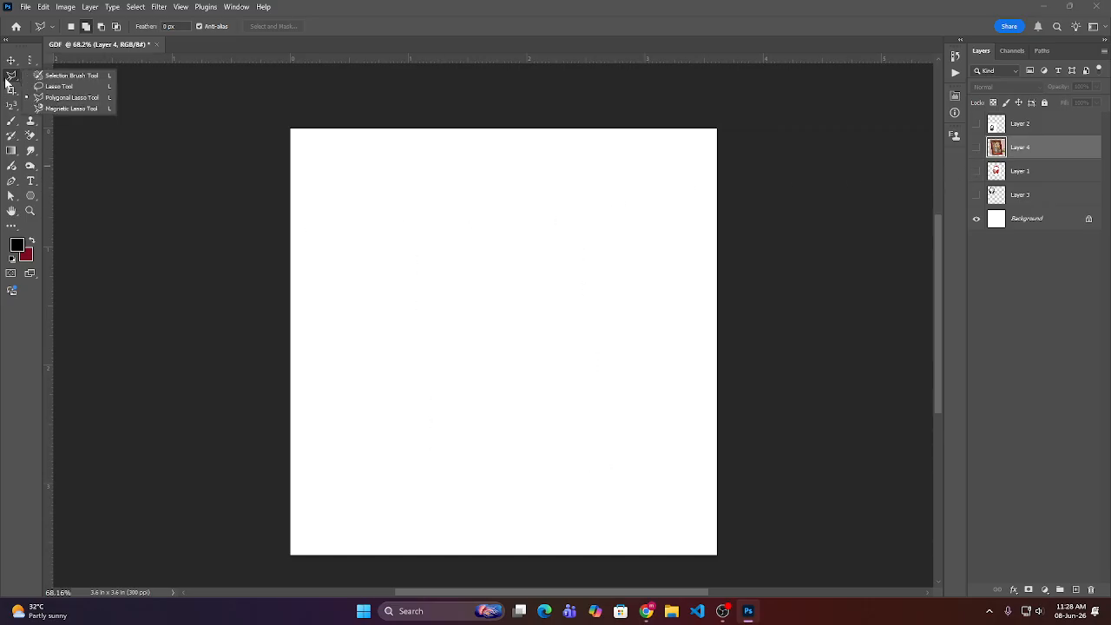
{"action": "left_click", "coordinate": [77, 108]}
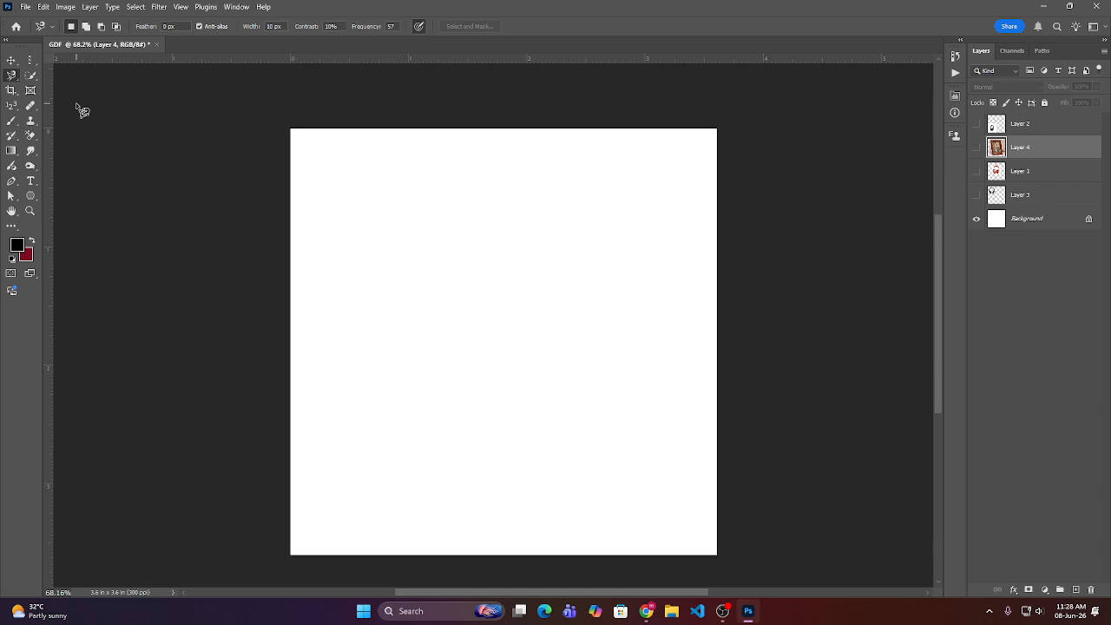
{"action": "left_click", "coordinate": [976, 174]}
{"action": "left_click", "coordinate": [1021, 178]}
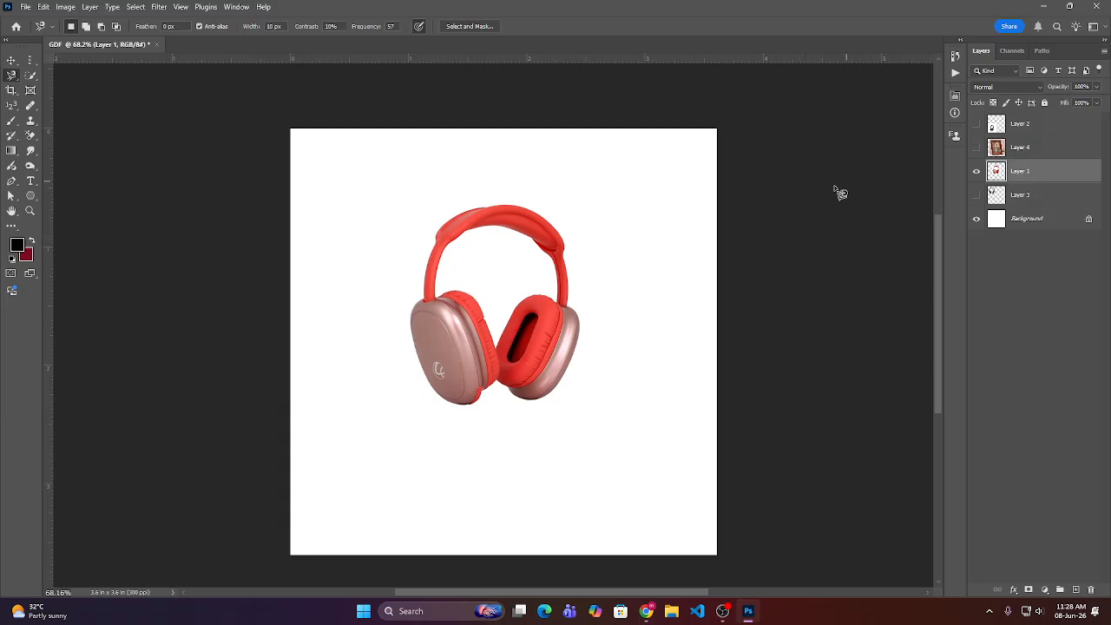
- Trace the outer edge of the left ear cup upward from its base with the Magnetic Lasso, removing the misplaced anchor points
{"action": "scroll", "coordinate": [445, 408], "scroll_direction": "up", "scroll_amount": 5}
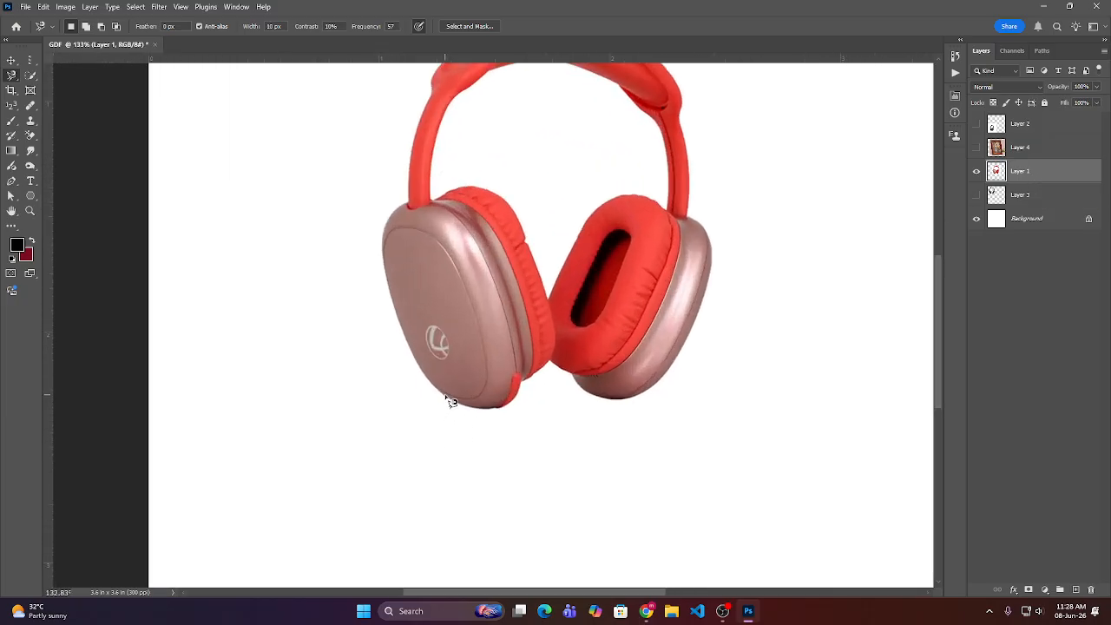
{"action": "scroll", "coordinate": [447, 398], "scroll_direction": "up", "scroll_amount": 2}
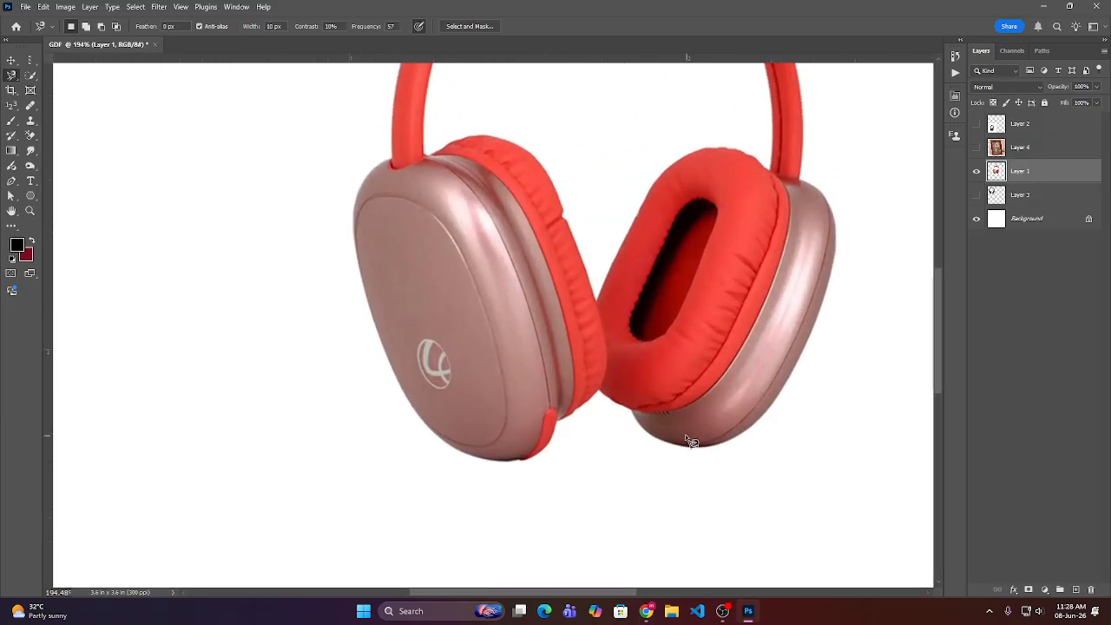
{"action": "left_click", "coordinate": [977, 172]}
{"action": "left_click", "coordinate": [976, 172]}
{"action": "left_click", "coordinate": [458, 450]}
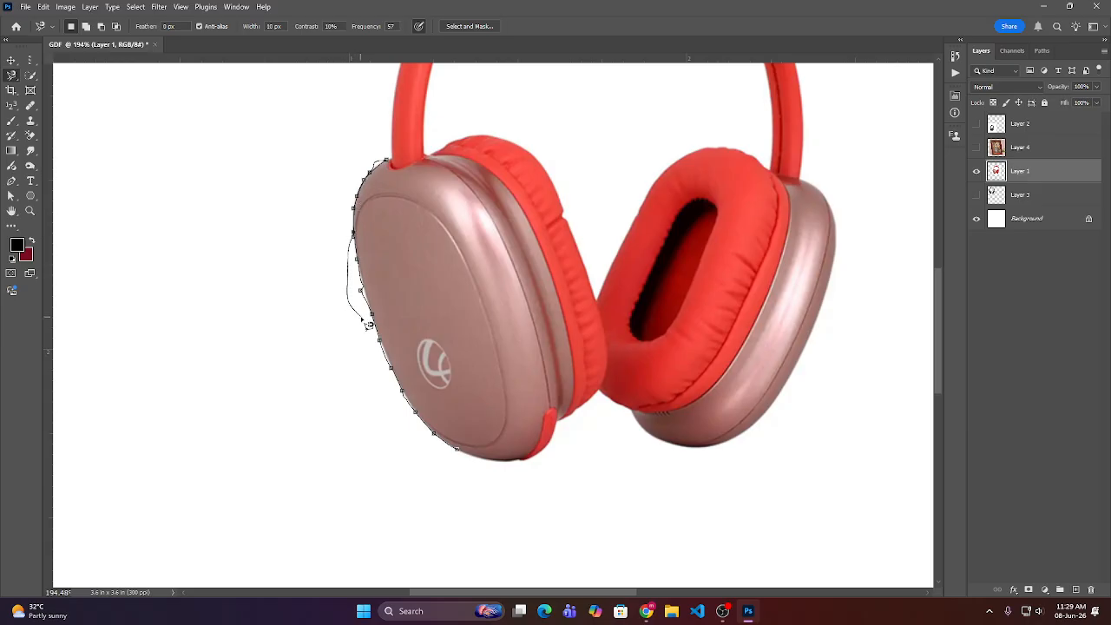
{"action": "key", "text": "BackSpace"}
{"action": "key", "text": "BackSpace"}
{"action": "key", "text": "BackSpace"}
{"action": "key", "text": "BackSpace"}
{"action": "key", "text": "BackSpace"}
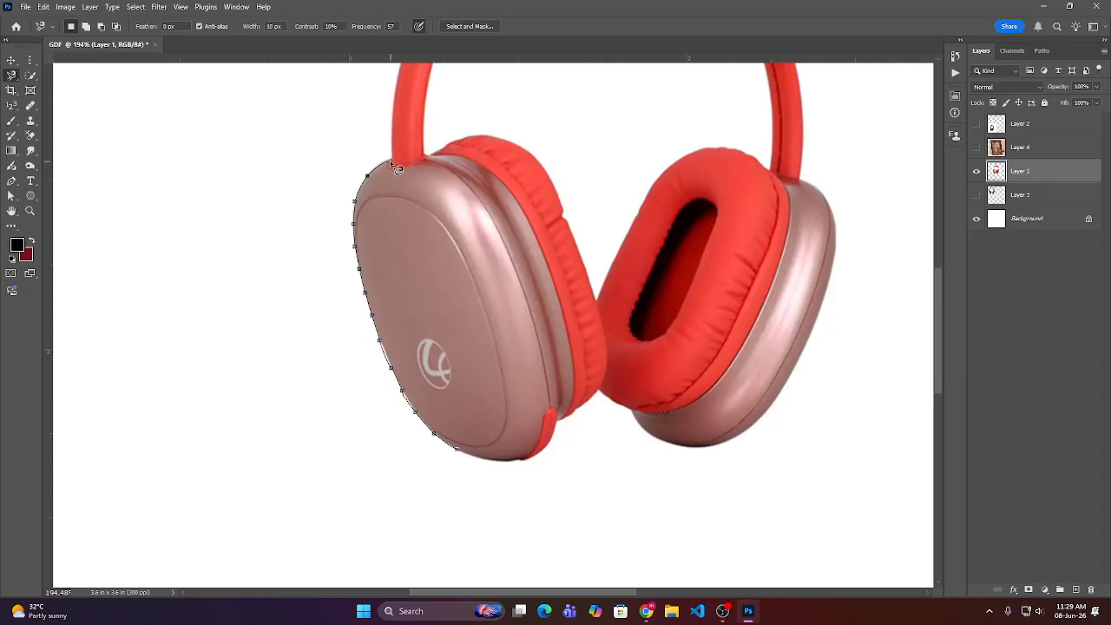
- Step the Magnetic Lasso trace back to the lower part of the left ear cup and retrace its edge up to the headband
{"action": "key", "text": "BackSpace"}
{"action": "key", "text": "BackSpace"}
{"action": "key", "text": "BackSpace"}
{"action": "key", "text": "BackSpace"}
{"action": "key", "text": "BackSpace"}
{"action": "key", "text": "BackSpace"}
{"action": "key", "text": "BackSpace"}
{"action": "key", "text": "BackSpace"}
{"action": "key", "text": "BackSpace"}
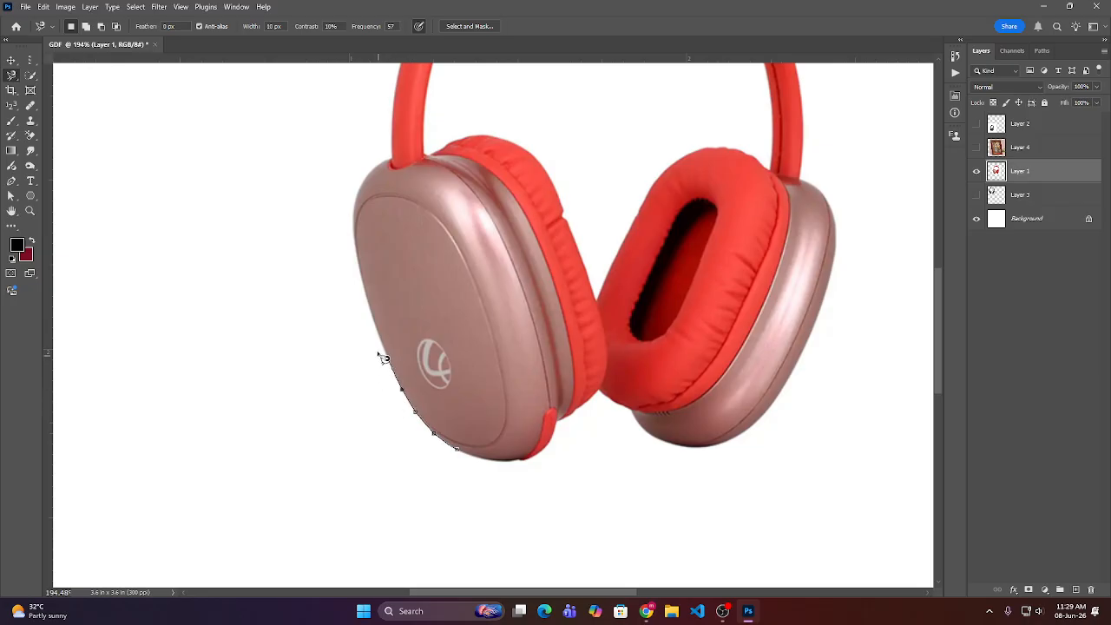
{"action": "key", "text": "BackSpace"}
{"action": "key", "text": "BackSpace"}
{"action": "key", "text": "BackSpace"}
{"action": "key", "text": "BackSpace"}
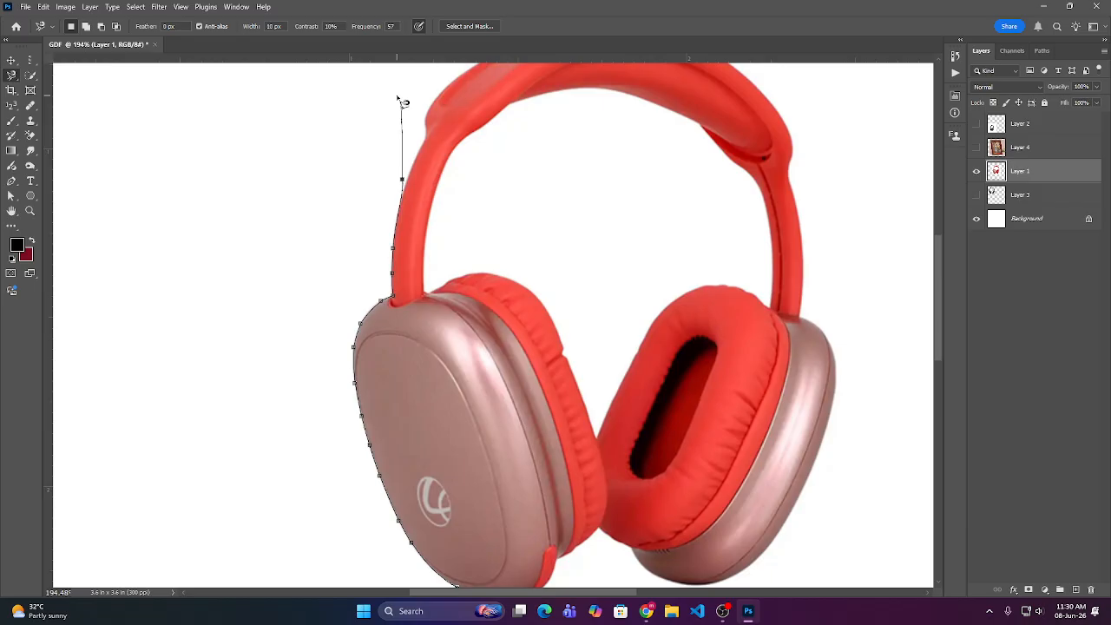
- Remove the stray Magnetic Lasso anchor points scattered around the headband and try to continue the trace along its outer edge
{"action": "mouse_move", "coordinate": [401, 102]}
{"action": "left_mouse_down"}
{"action": "mouse_move", "coordinate": [399, 52]}
{"action": "mouse_move", "coordinate": [298, 55]}
{"action": "mouse_move", "coordinate": [8, 286]}
{"action": "mouse_move", "coordinate": [71, 501]}
{"action": "mouse_move", "coordinate": [928, 107]}
{"action": "mouse_move", "coordinate": [718, 8]}
{"action": "mouse_move", "coordinate": [271, 30]}
{"action": "mouse_move", "coordinate": [8, 100]}
{"action": "mouse_move", "coordinate": [8, 49]}
{"action": "mouse_move", "coordinate": [162, 74]}
{"action": "mouse_move", "coordinate": [8, 387]}
{"action": "mouse_move", "coordinate": [459, 506]}
{"action": "mouse_move", "coordinate": [1107, 474]}
{"action": "mouse_move", "coordinate": [996, 8]}
{"action": "mouse_move", "coordinate": [517, 36]}
{"action": "mouse_move", "coordinate": [20, 405]}
{"action": "mouse_move", "coordinate": [938, 565]}
{"action": "mouse_move", "coordinate": [1059, 401]}
{"action": "mouse_move", "coordinate": [618, 463]}
{"action": "mouse_move", "coordinate": [204, 551]}
{"action": "mouse_move", "coordinate": [196, 621]}
{"action": "mouse_move", "coordinate": [173, 578]}
{"action": "mouse_move", "coordinate": [182, 438]}
{"action": "left_mouse_up"}
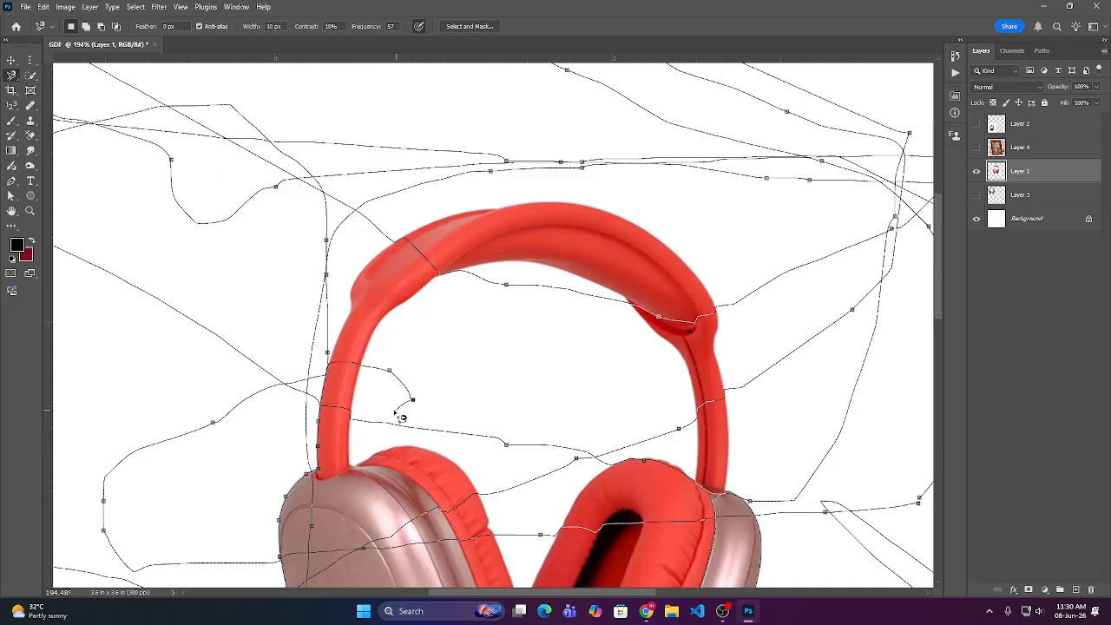
{"action": "key", "text": "Delete"}
{"action": "key", "text": "Delete"}
{"action": "key", "text": "Delete"}
{"action": "key", "text": "Delete"}
{"action": "key", "text": "Delete"}
{"action": "key", "text": "Delete"}
{"action": "key", "text": "Delete"}
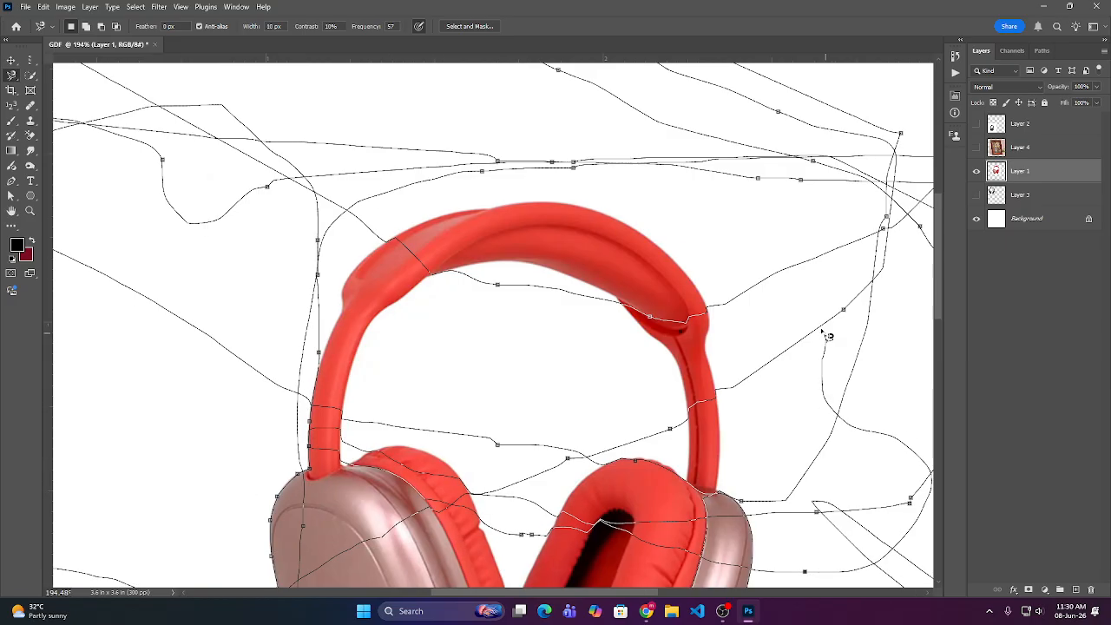
{"action": "key", "text": "Delete"}
{"action": "key", "text": "Delete"}
{"action": "key", "text": "Delete"}
{"action": "key", "text": "Delete"}
{"action": "key", "text": "Delete"}
{"action": "key", "text": "Delete"}
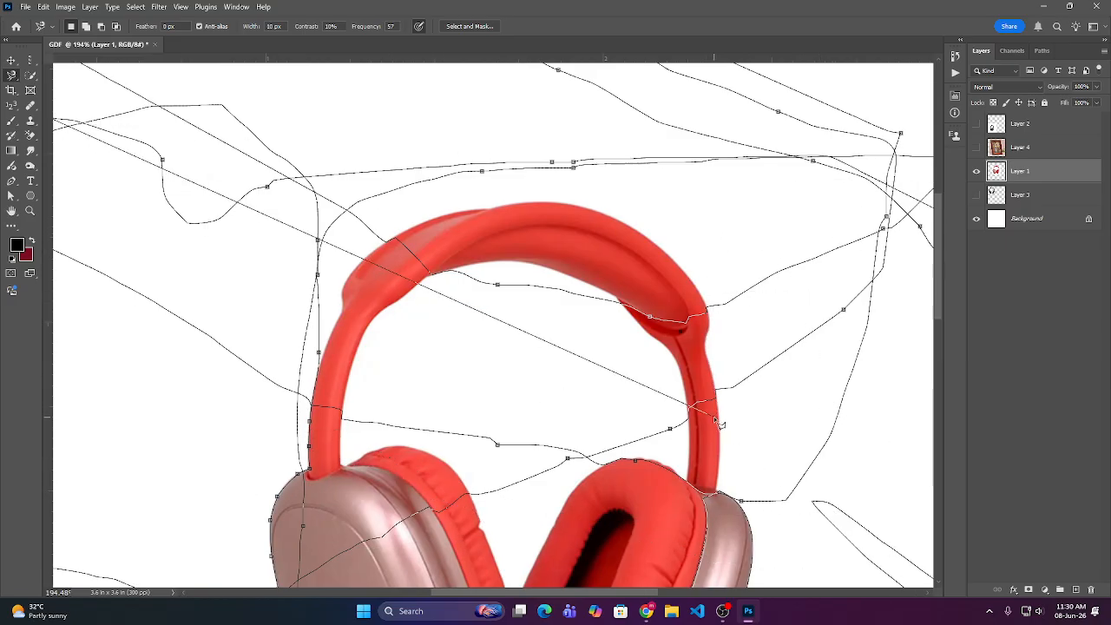
{"action": "key", "text": "Delete"}
{"action": "key", "text": "Delete"}
{"action": "key", "text": "Delete"}
{"action": "key", "text": "Delete"}
{"action": "key", "text": "Delete"}
{"action": "key", "text": "Delete"}
{"action": "key", "text": "Delete"}
{"action": "key", "text": "Delete"}
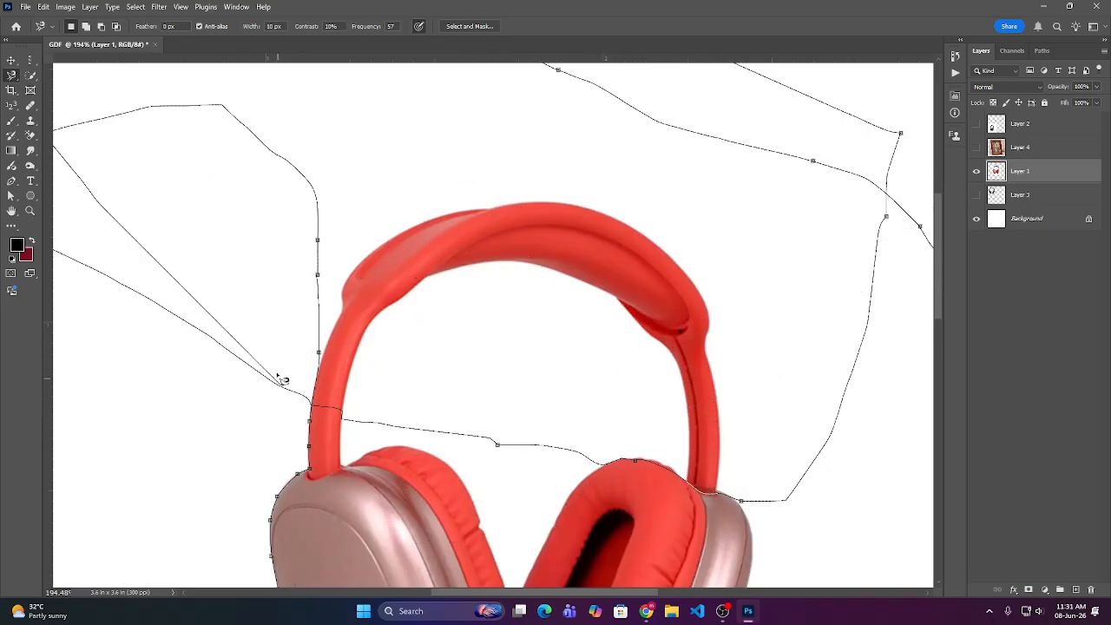
{"action": "key", "text": "Delete"}
{"action": "key", "text": "Delete"}
{"action": "key", "text": "Delete"}
{"action": "key", "text": "Delete"}
{"action": "key", "text": "Delete"}
{"action": "key", "text": "Delete"}
{"action": "key", "text": "Delete"}
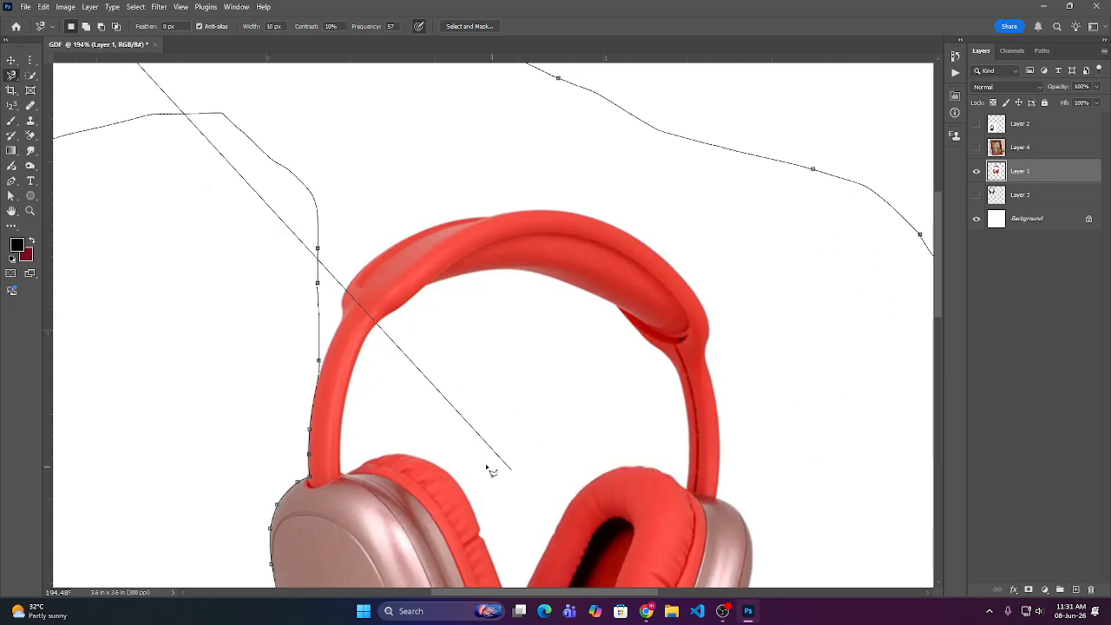
{"action": "key", "text": "Delete"}
{"action": "key", "text": "Delete"}
{"action": "key", "text": "Delete"}
{"action": "key", "text": "Delete"}
{"action": "key", "text": "Delete"}
{"action": "key", "text": "Delete"}
{"action": "key", "text": "Delete"}
{"action": "key", "text": "Delete"}
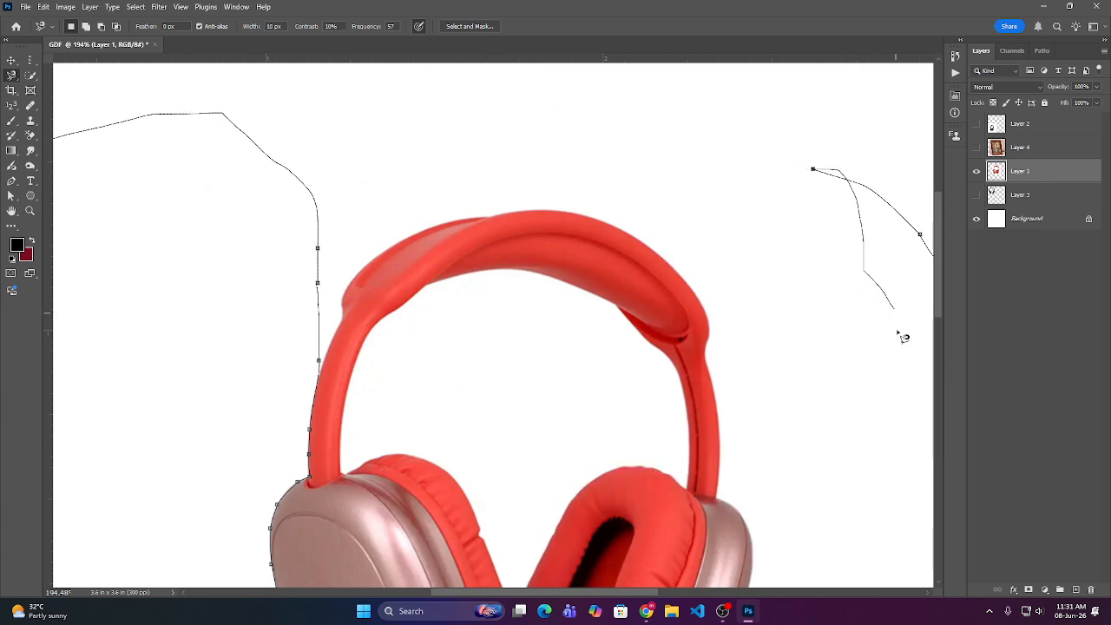
{"action": "key", "text": "Delete"}
{"action": "key", "text": "Delete"}
{"action": "key", "text": "Delete"}
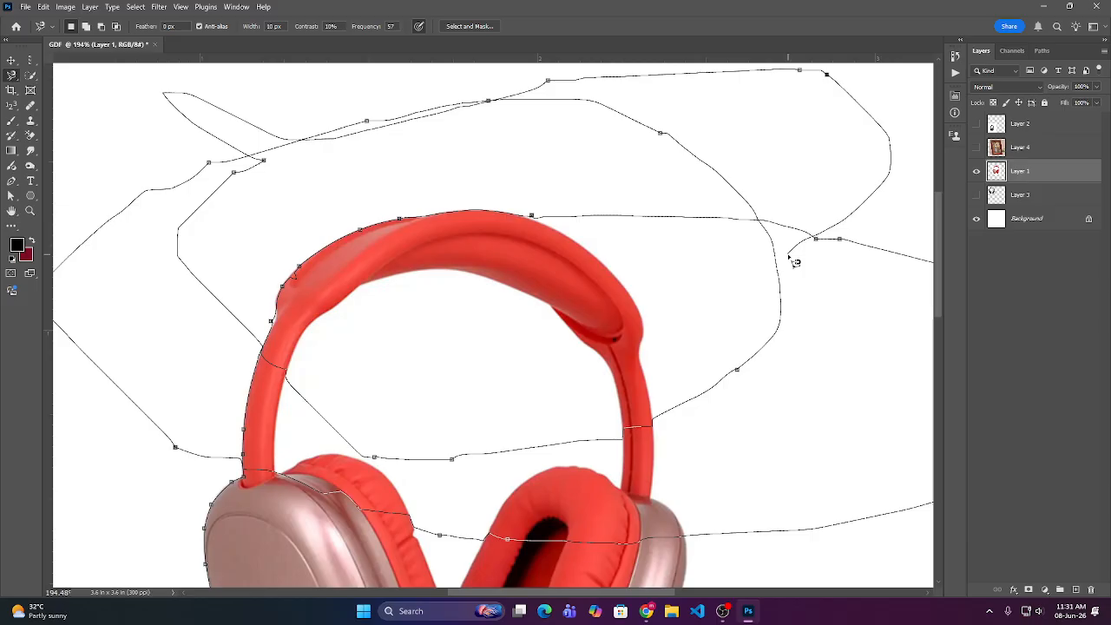
- Close the tangled Magnetic Lasso outline around the headband and deselect it
{"action": "left_click", "coordinate": [795, 262]}
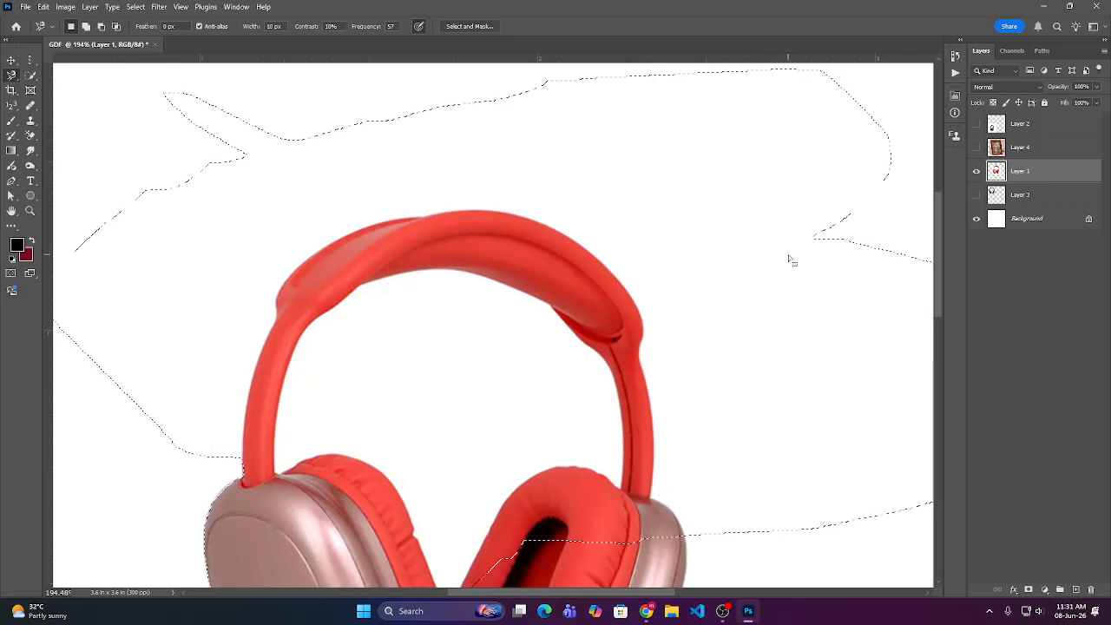
{"action": "scroll", "coordinate": [753, 259], "scroll_direction": "down", "scroll_amount": 5}
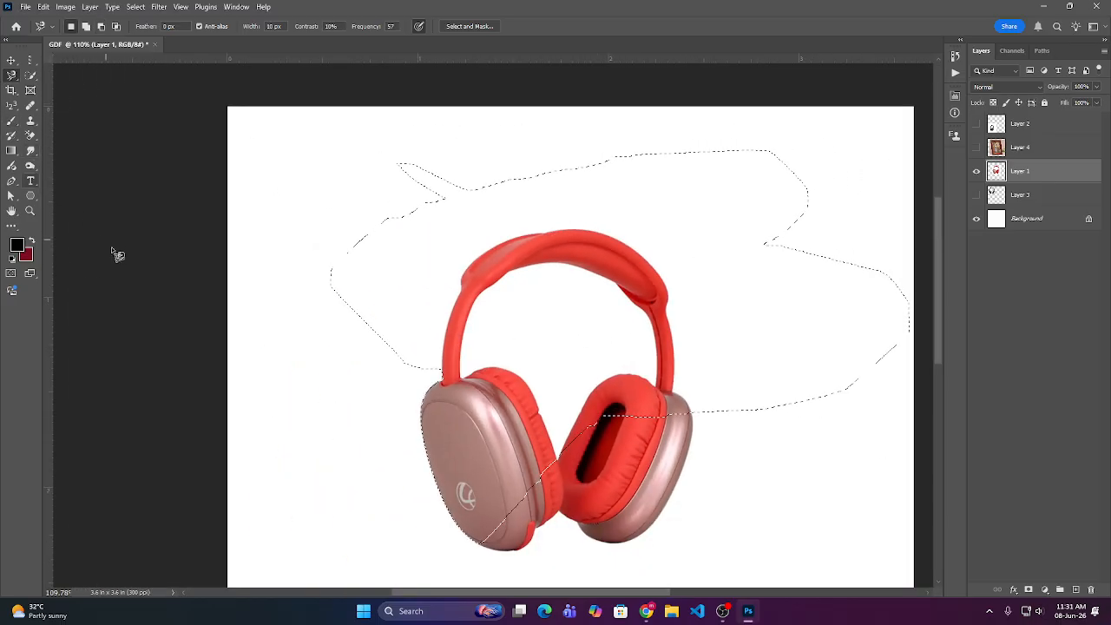
{"action": "key", "text": "ctrl+d"}
- Select the red headphones with a closed Magnetic Lasso outline along the ear cups and the headband's outer edge
{"action": "scroll", "coordinate": [447, 473], "scroll_direction": "up", "scroll_amount": 3}
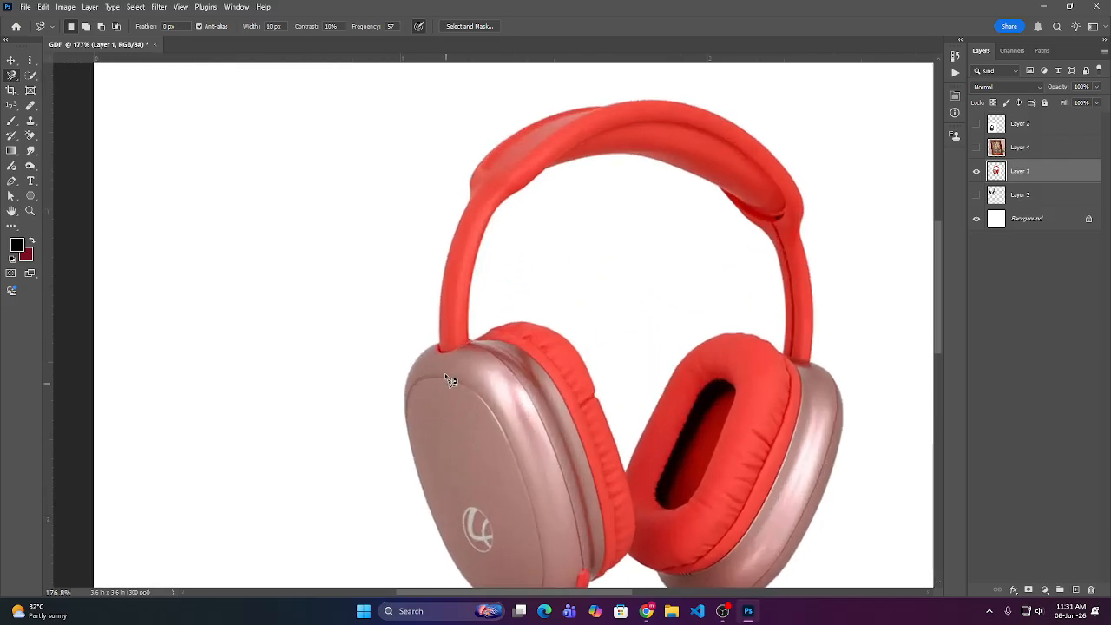
{"action": "scroll", "coordinate": [558, 566], "scroll_direction": "down", "scroll_amount": 1}
{"action": "left_click", "coordinate": [550, 533]}
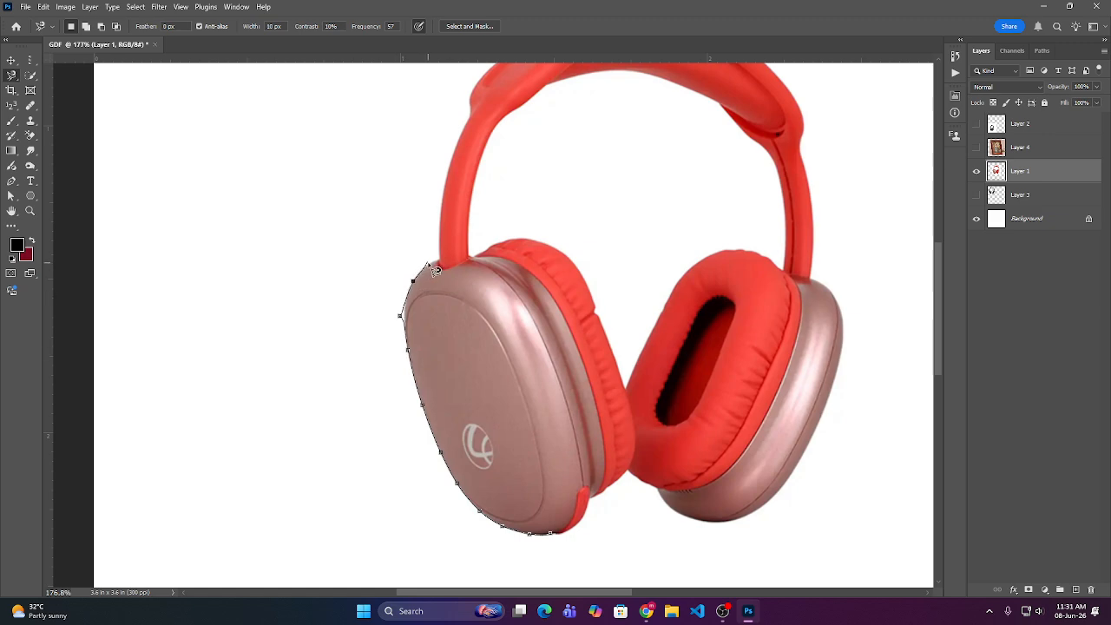
{"action": "key", "text": "BackSpace"}
{"action": "left_click", "coordinate": [440, 259]}
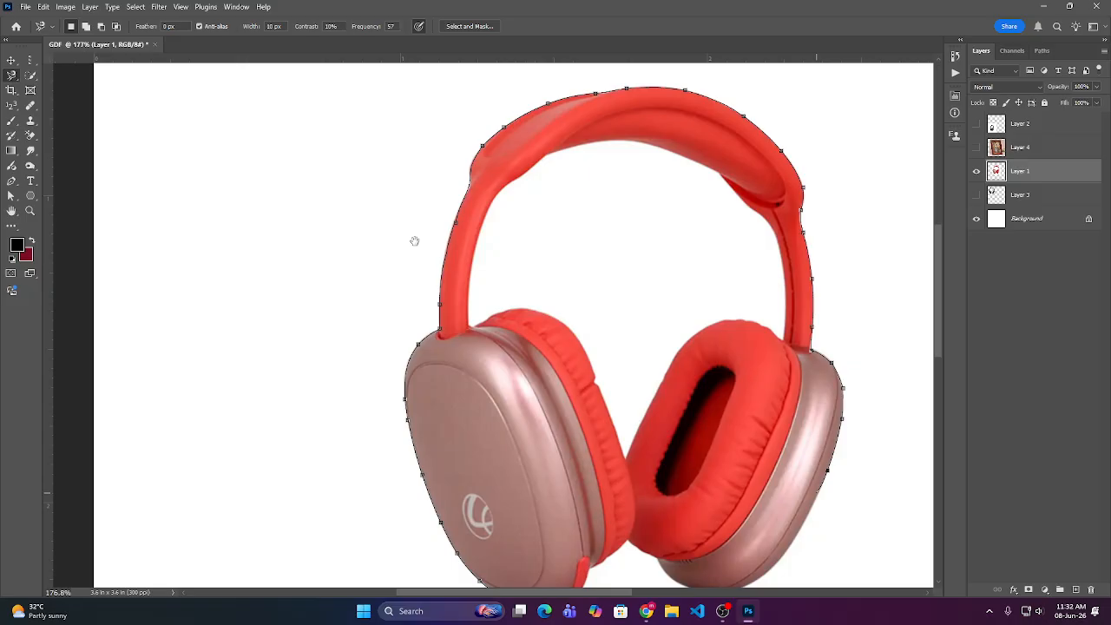
{"action": "mouse_move", "coordinate": [636, 405]}
{"action": "left_mouse_down"}
{"action": "mouse_move", "coordinate": [568, 405]}
{"action": "mouse_move", "coordinate": [337, 158]}
{"action": "mouse_move", "coordinate": [432, 369]}
{"action": "mouse_move", "coordinate": [260, 304]}
{"action": "mouse_move", "coordinate": [408, 277]}
{"action": "mouse_move", "coordinate": [460, 300]}
{"action": "mouse_move", "coordinate": [472, 273]}
{"action": "left_mouse_up"}
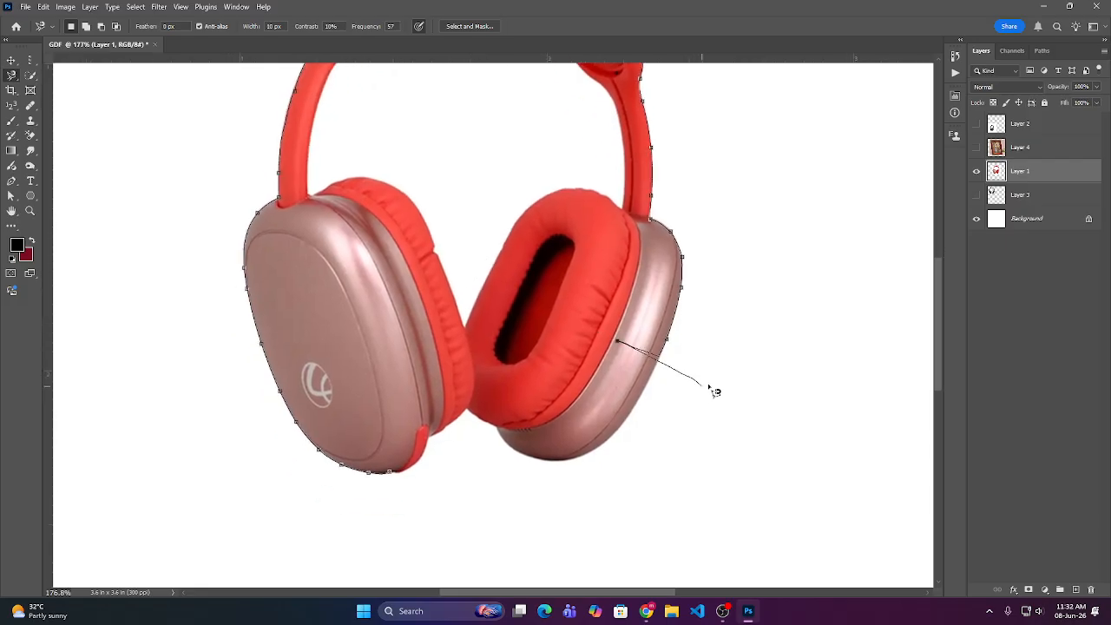
{"action": "mouse_move", "coordinate": [677, 384]}
{"action": "left_mouse_down"}
{"action": "mouse_move", "coordinate": [624, 431]}
{"action": "mouse_move", "coordinate": [582, 465]}
{"action": "mouse_move", "coordinate": [534, 471]}
{"action": "mouse_move", "coordinate": [505, 458]}
{"action": "mouse_move", "coordinate": [530, 455]}
{"action": "mouse_move", "coordinate": [505, 447]}
{"action": "mouse_move", "coordinate": [545, 461]}
{"action": "mouse_move", "coordinate": [523, 456]}
{"action": "mouse_move", "coordinate": [464, 407]}
{"action": "mouse_move", "coordinate": [413, 468]}
{"action": "mouse_move", "coordinate": [430, 439]}
{"action": "mouse_move", "coordinate": [397, 481]}
{"action": "left_mouse_up"}
{"action": "double_click", "coordinate": [395, 476]}
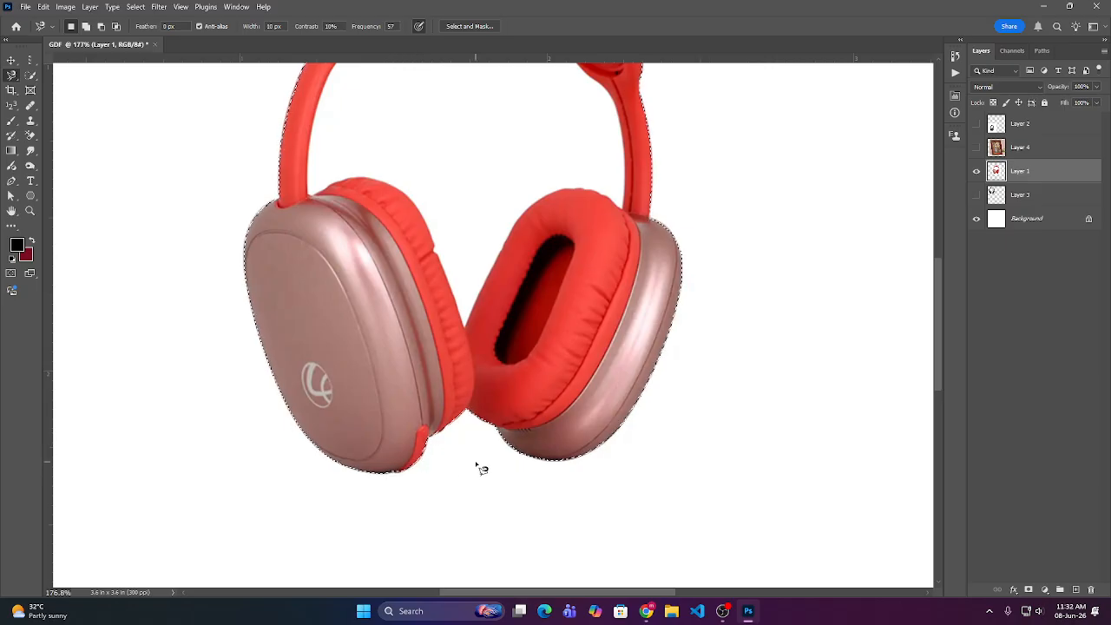
- Subtract the open area between the headband and the ear cups from the headphone selection with the Magnetic Lasso
{"action": "scroll", "coordinate": [478, 464], "scroll_direction": "up", "scroll_amount": 2}
{"action": "scroll", "coordinate": [483, 466], "scroll_direction": "down", "scroll_amount": 5}
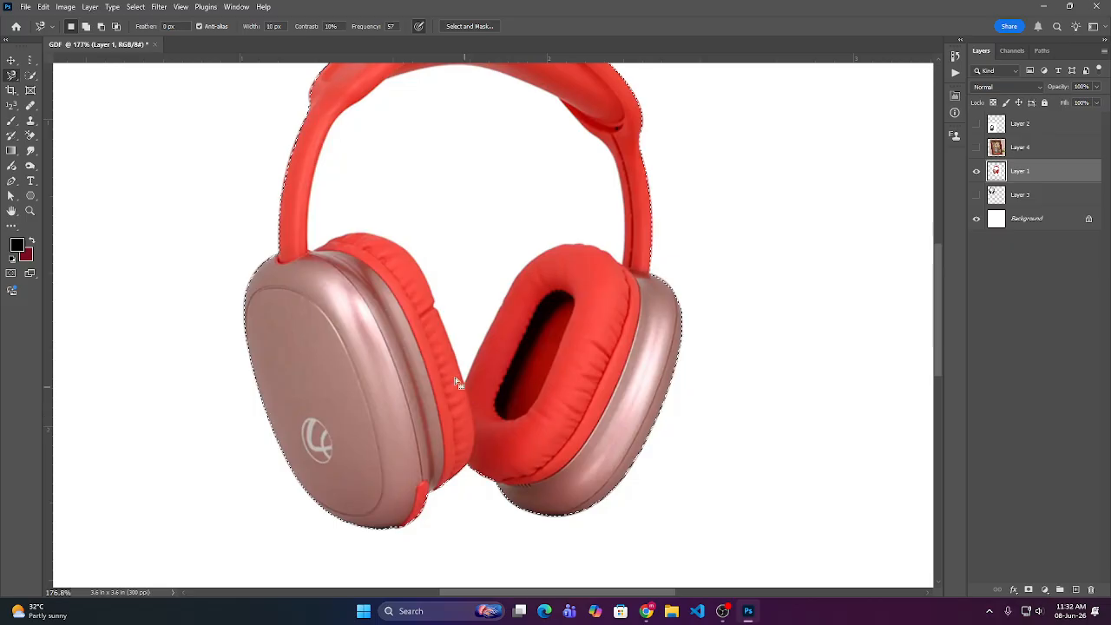
{"action": "scroll", "coordinate": [449, 373], "scroll_direction": "down", "scroll_amount": 4}
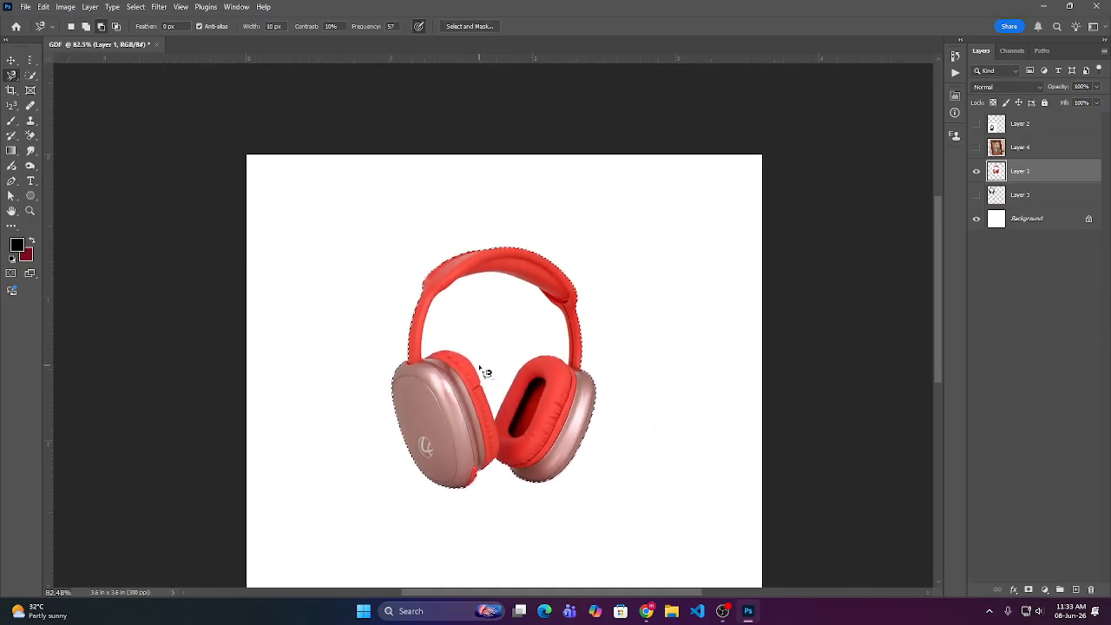
{"action": "right_click", "coordinate": [11, 76]}
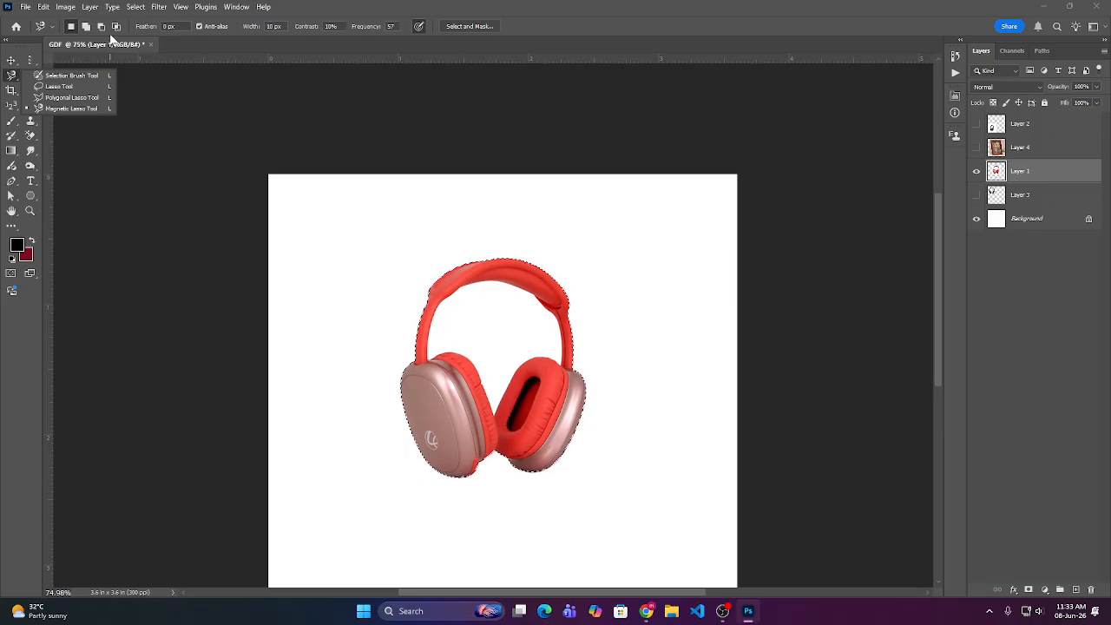
{"action": "left_click", "coordinate": [101, 27]}
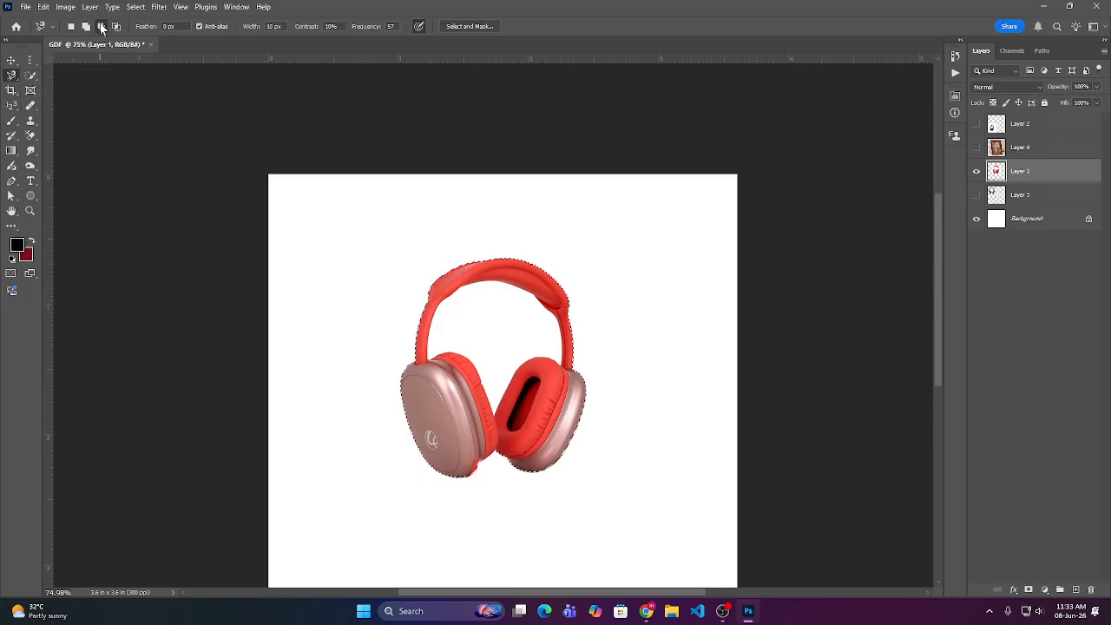
{"action": "scroll", "coordinate": [451, 412], "scroll_direction": "up", "scroll_amount": 3}
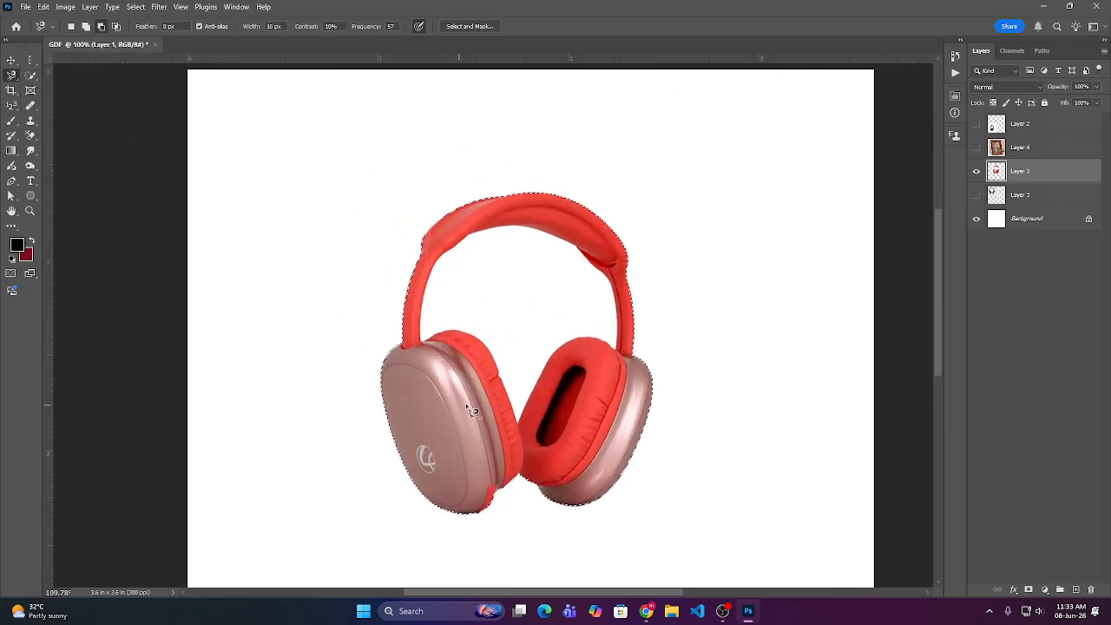
{"action": "left_click", "coordinate": [527, 427]}
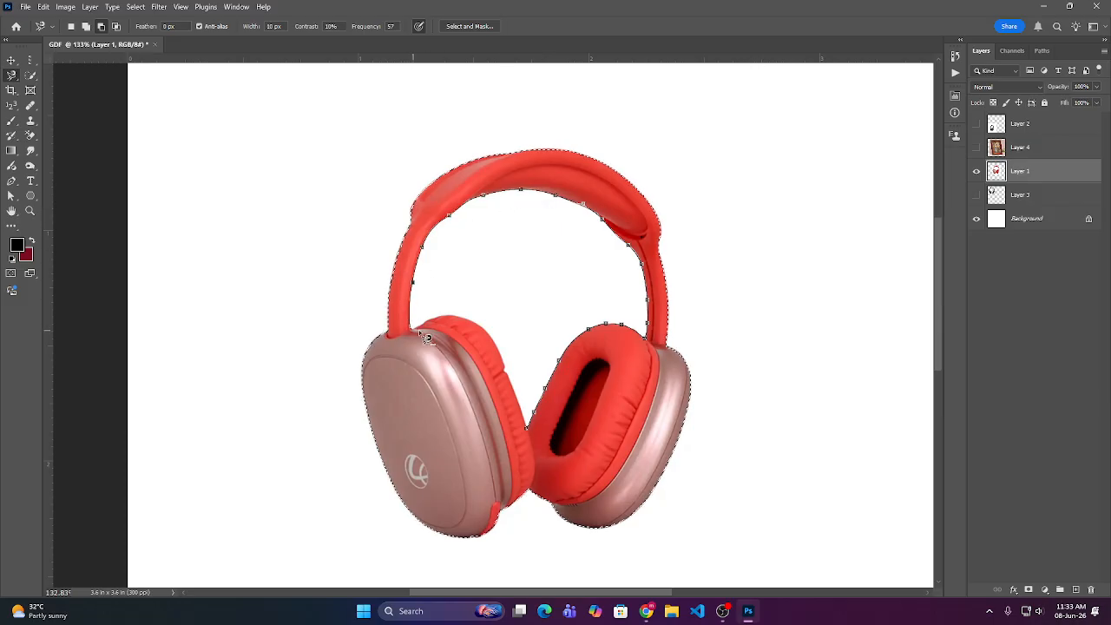
{"action": "double_click", "coordinate": [533, 437]}
{"action": "scroll", "coordinate": [530, 399], "scroll_direction": "down", "scroll_amount": 2}
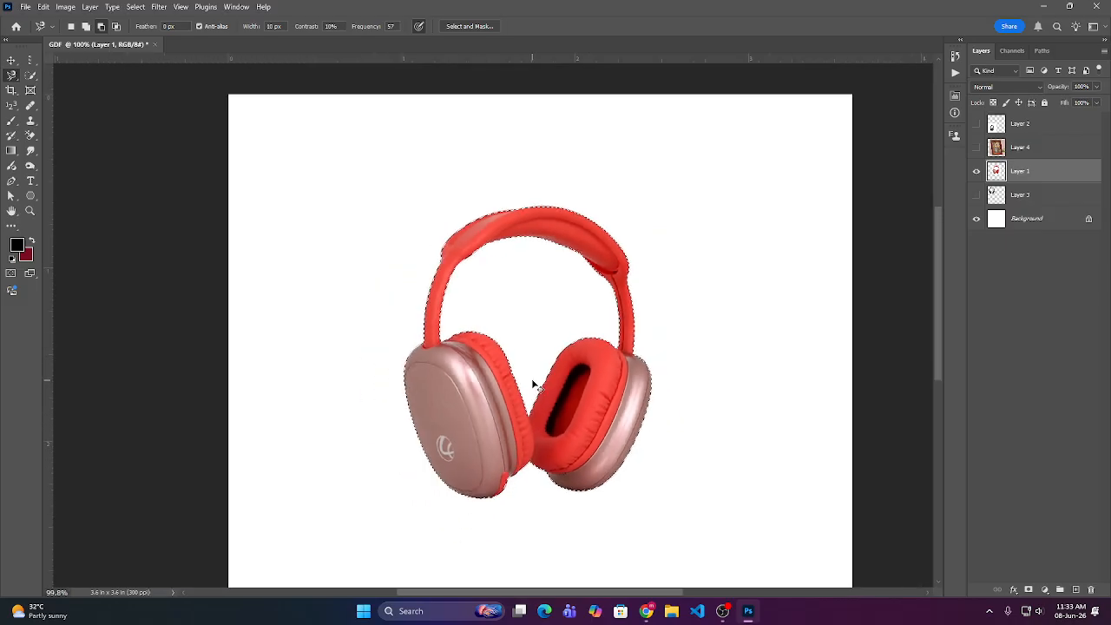
{"action": "scroll", "coordinate": [531, 380], "scroll_direction": "right", "scroll_amount": 2}
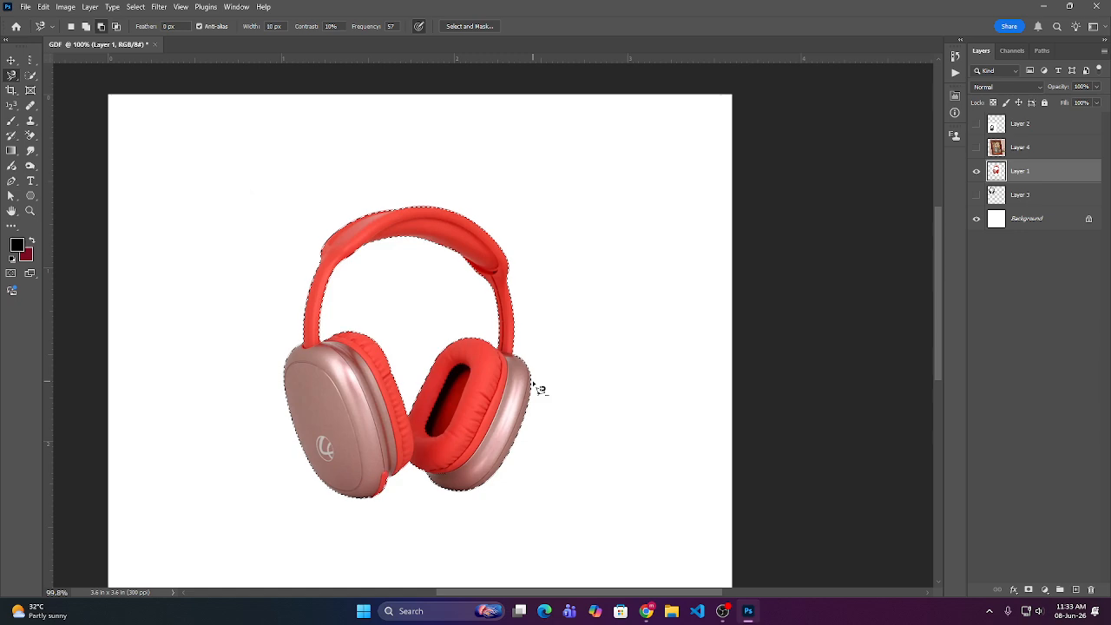
- Hide the Background layer and add a layer mask to Layer 1 from the headphone selection
{"action": "left_click", "coordinate": [977, 219]}
{"action": "scroll", "coordinate": [565, 300], "scroll_direction": "down", "scroll_amount": 2}
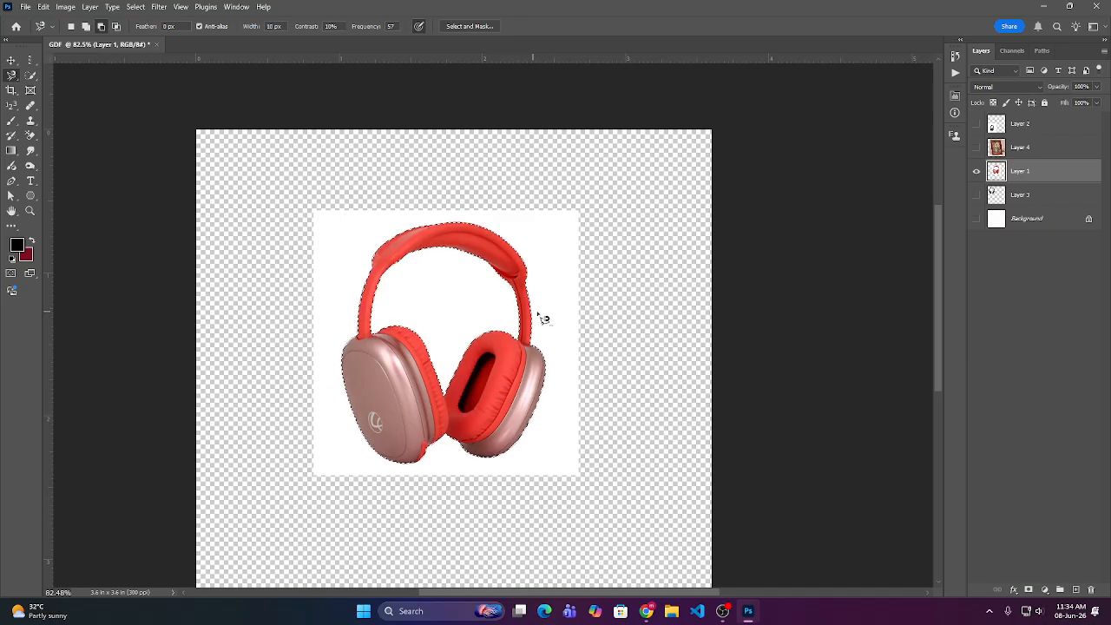
{"action": "left_click", "coordinate": [1029, 591]}
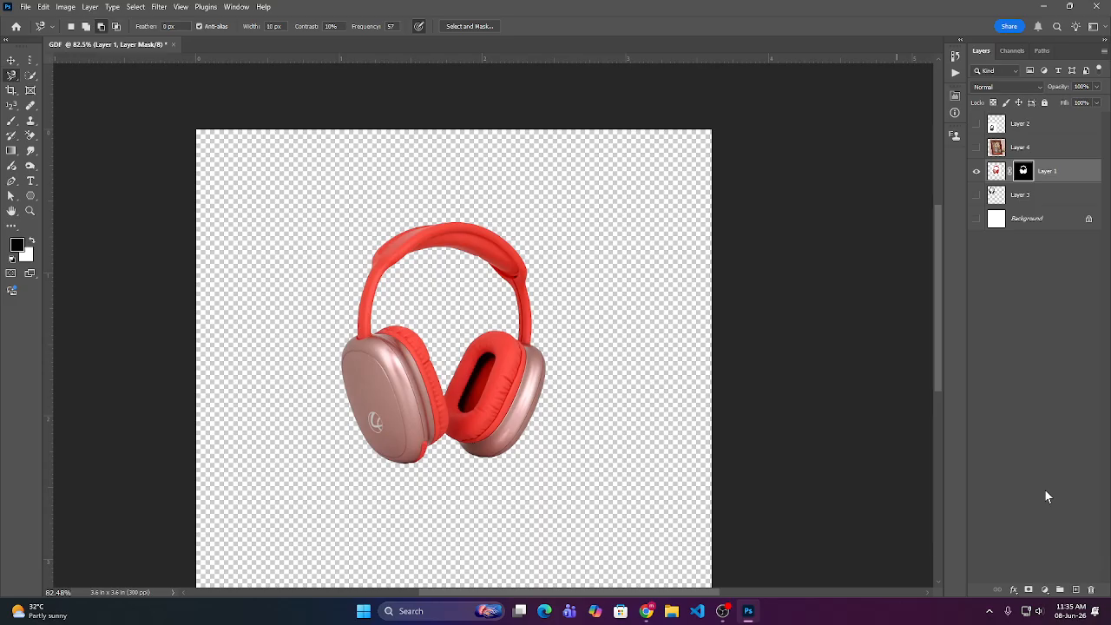
{"action": "left_click", "coordinate": [29, 61]}
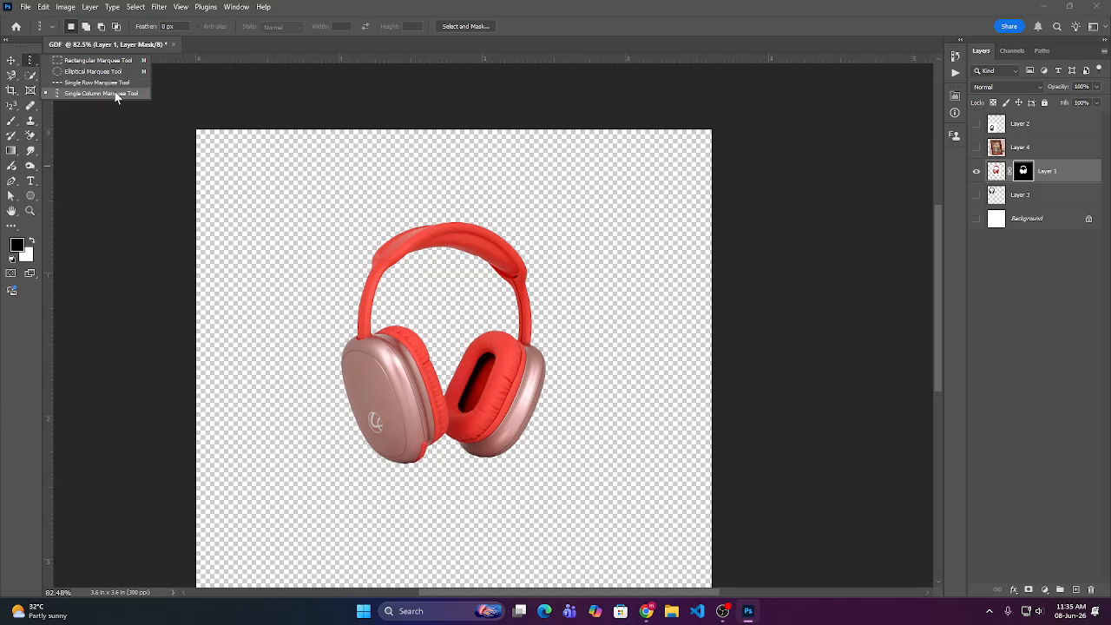
{"action": "left_click", "coordinate": [11, 76]}
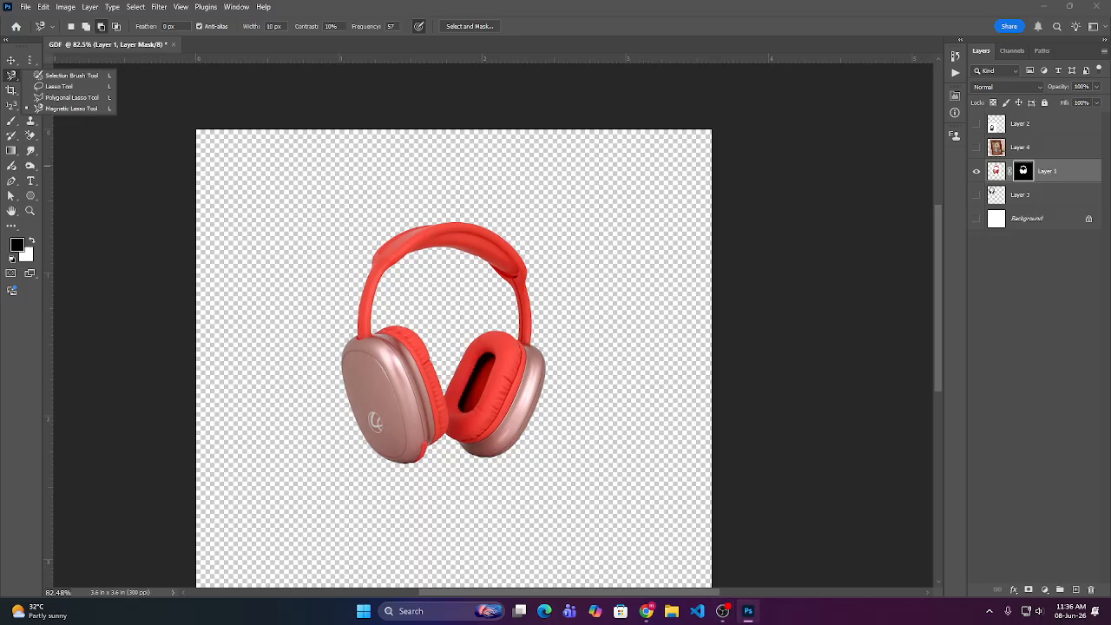
{"action": "left_click", "coordinate": [727, 615]}
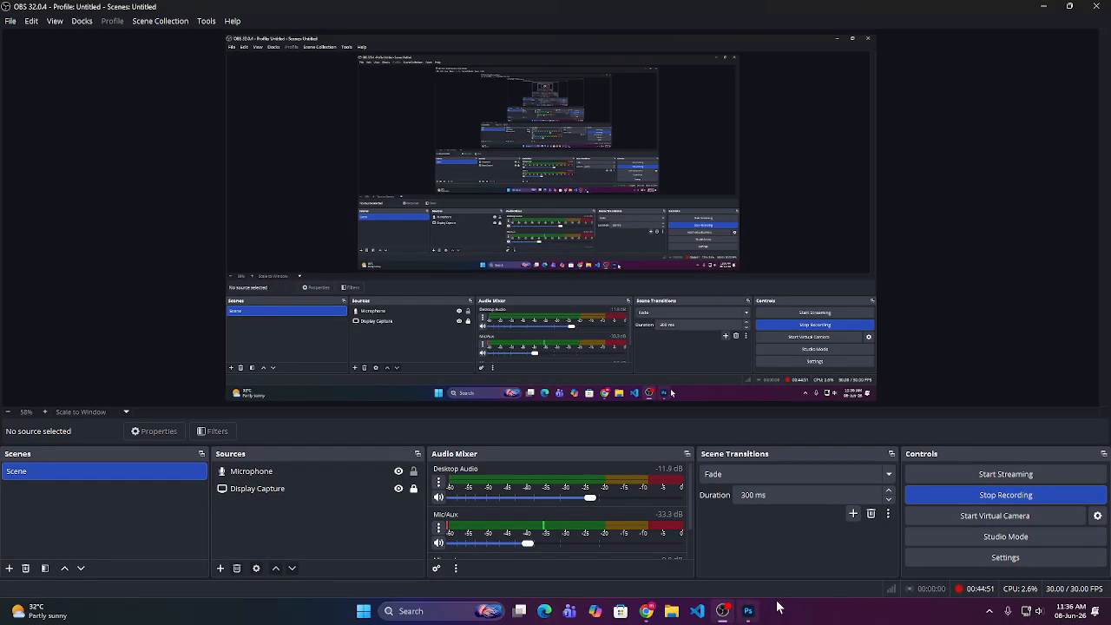